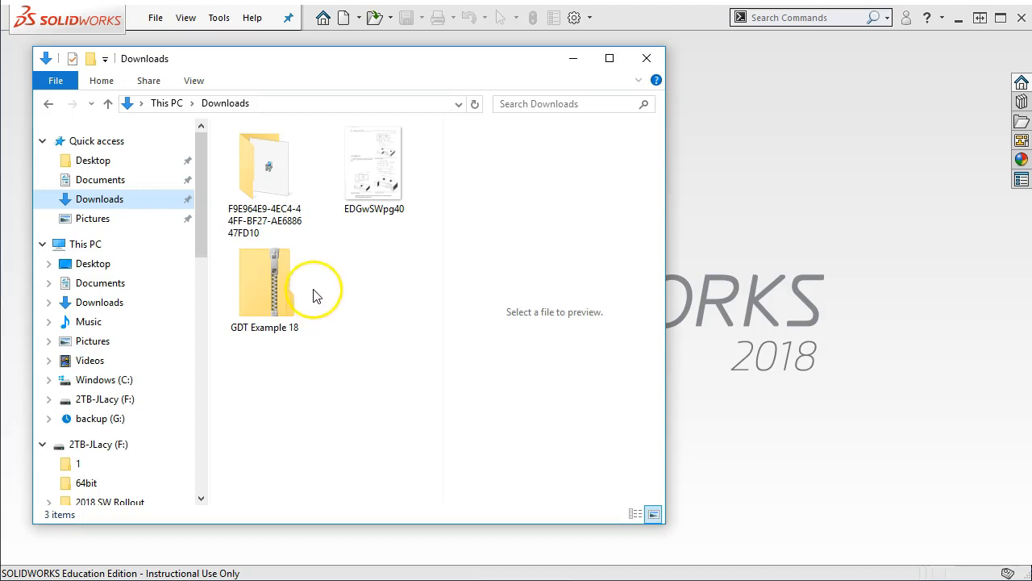
Extract the zipped GDT Example 18 archive into its own folder in Downloads and open the GDT Example subfolder.
{"action": "right_click", "coordinate": [271, 296]}
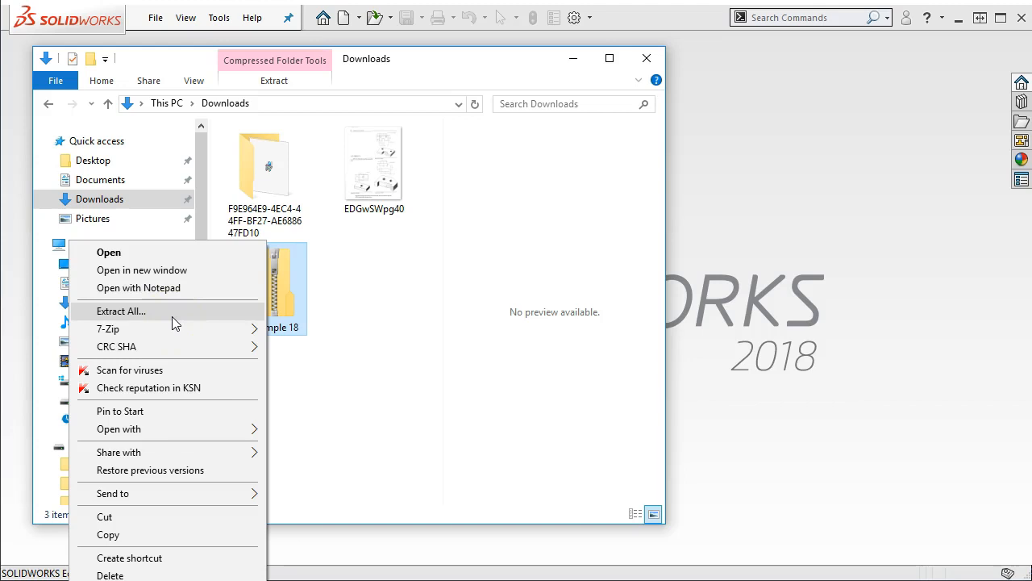
{"action": "left_click", "coordinate": [140, 311]}
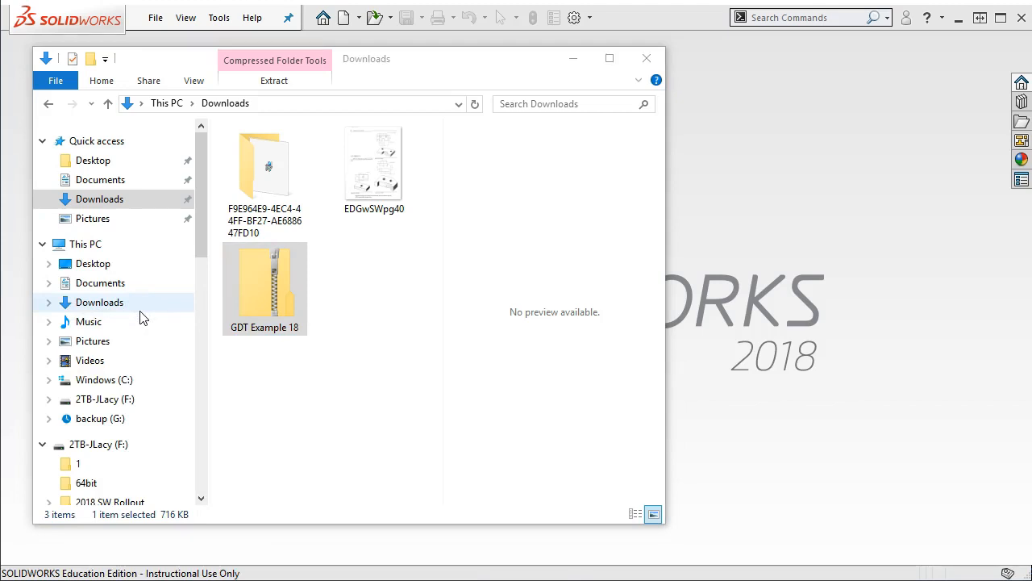
{"action": "left_click", "coordinate": [322, 317]}
{"action": "right_click", "coordinate": [265, 288]}
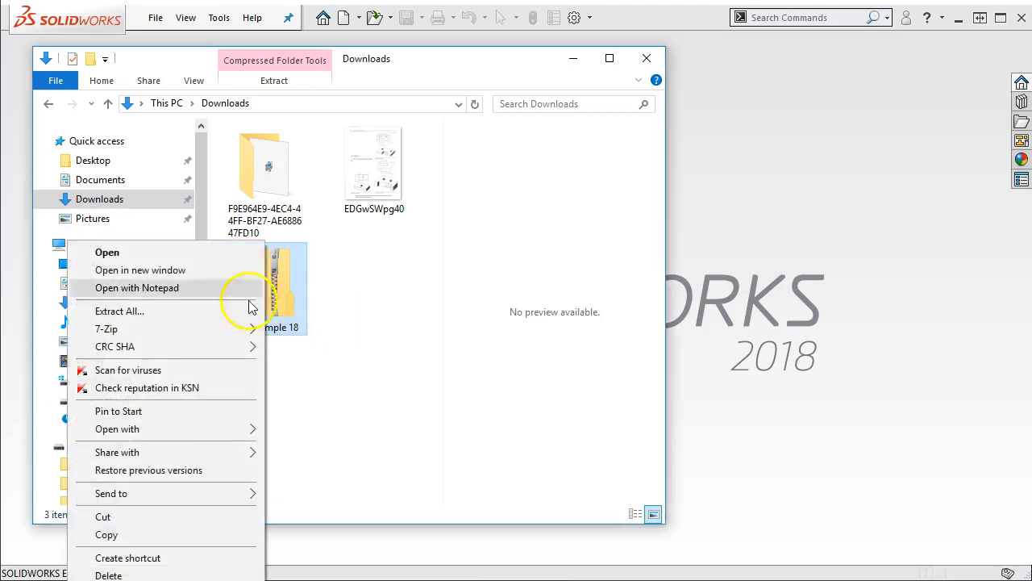
{"action": "left_click", "coordinate": [379, 338]}
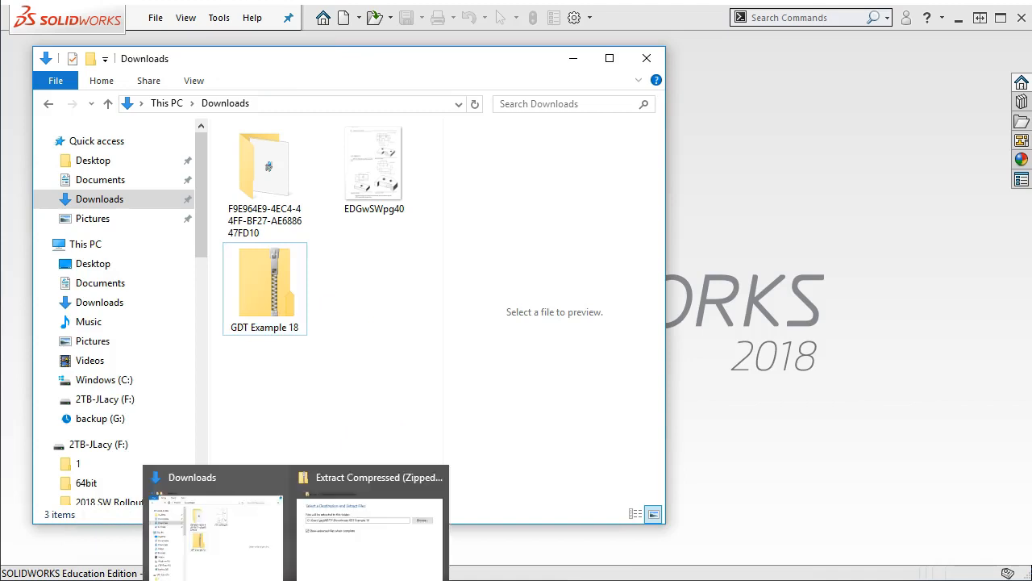
{"action": "left_click_drag", "start_coordinate": [889, 129], "coordinate": [432, 118]}
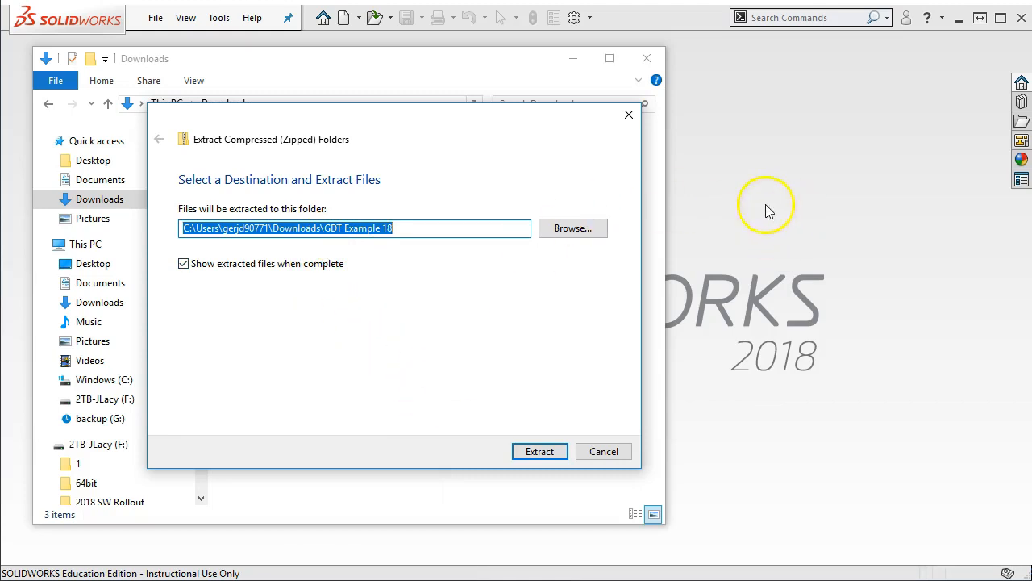
{"action": "left_click", "coordinate": [539, 458]}
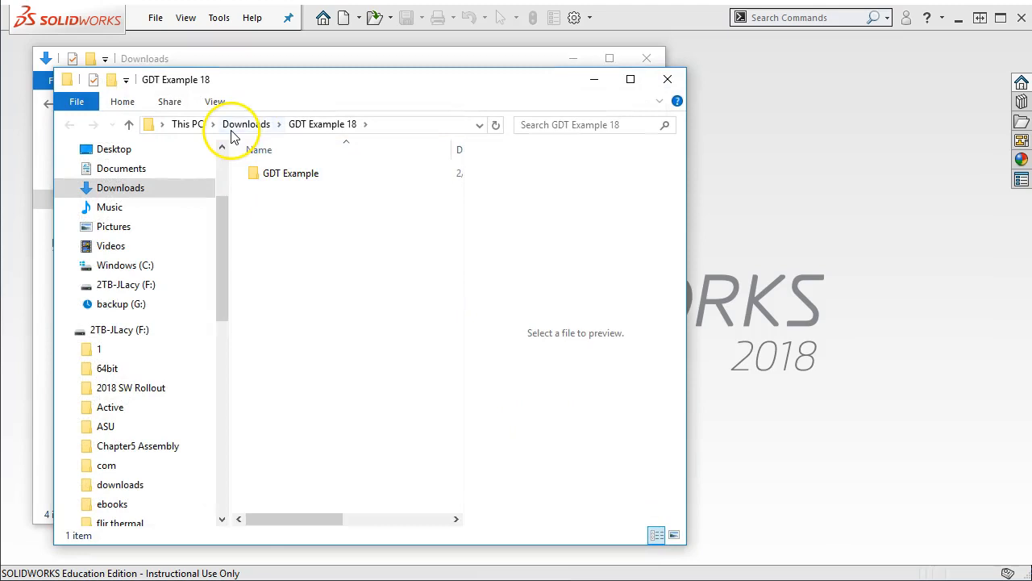
{"action": "double_click", "coordinate": [276, 173]}
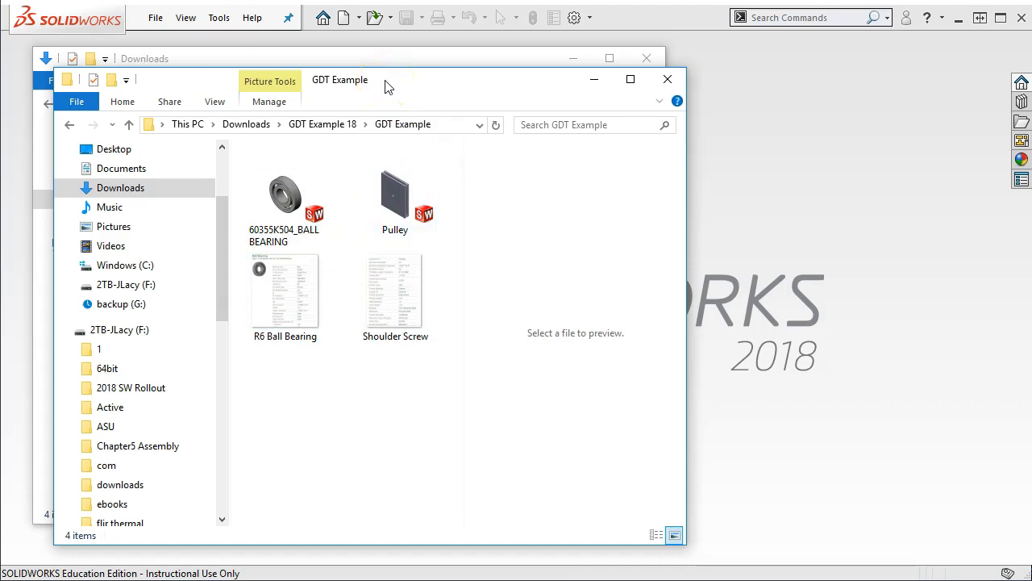
{"action": "left_click_drag", "start_coordinate": [486, 85], "coordinate": [1031, 97]}
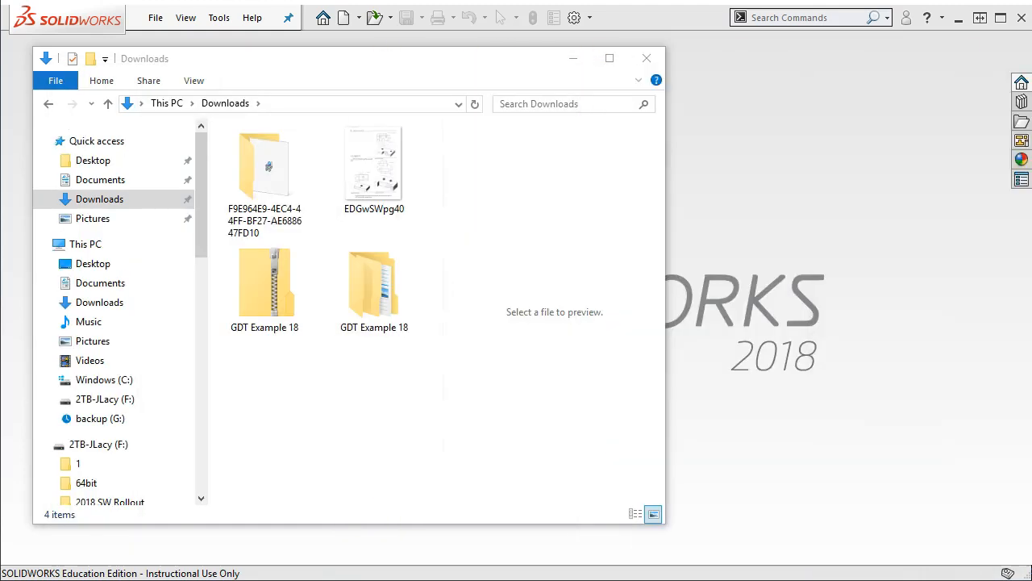
Examine the contents of the GDT Example folder inside the GDT Example 18 zip archive, and close its window.
{"action": "left_click", "coordinate": [270, 300]}
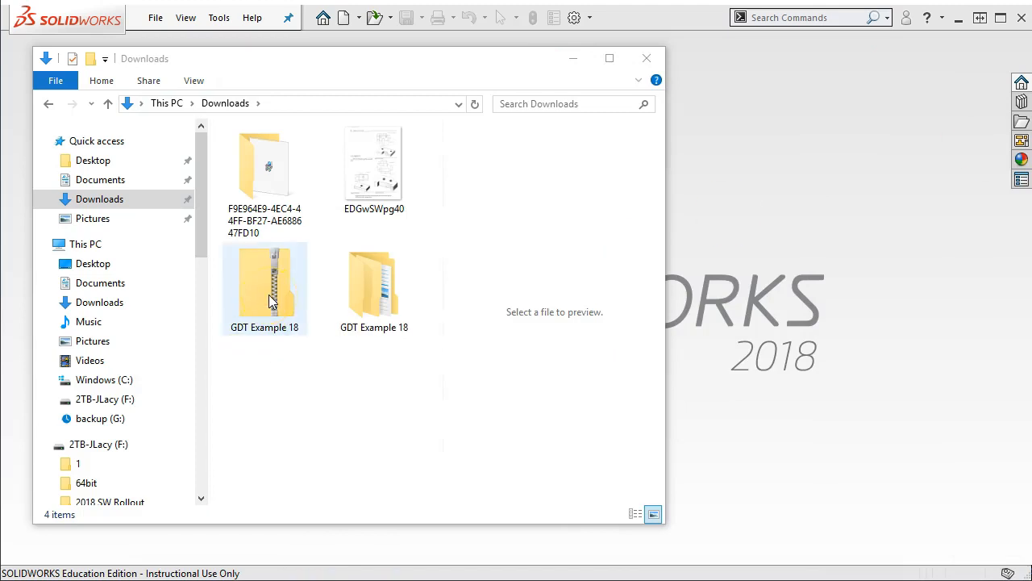
{"action": "double_click", "coordinate": [270, 300]}
{"action": "double_click", "coordinate": [249, 155]}
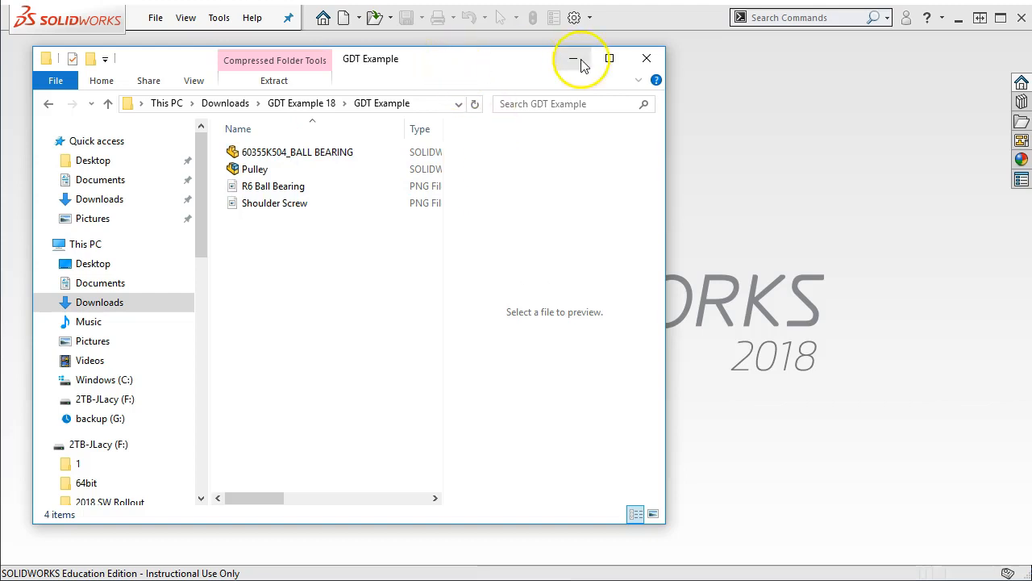
{"action": "left_click", "coordinate": [638, 61]}
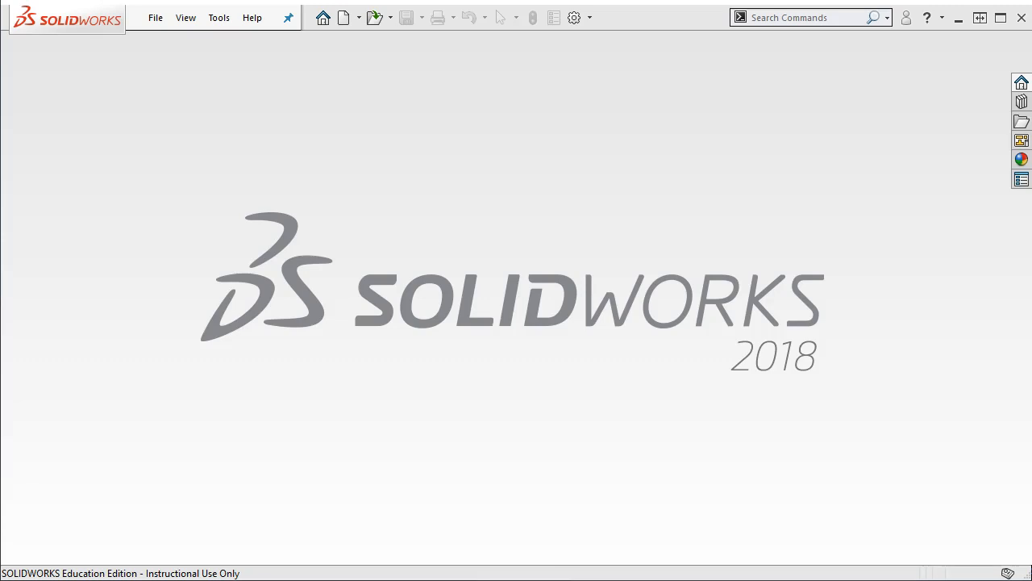
Start opening a document and browse to the extracted GDT Example 18 > GDT Example folder in Downloads.
{"action": "left_click", "coordinate": [373, 18]}
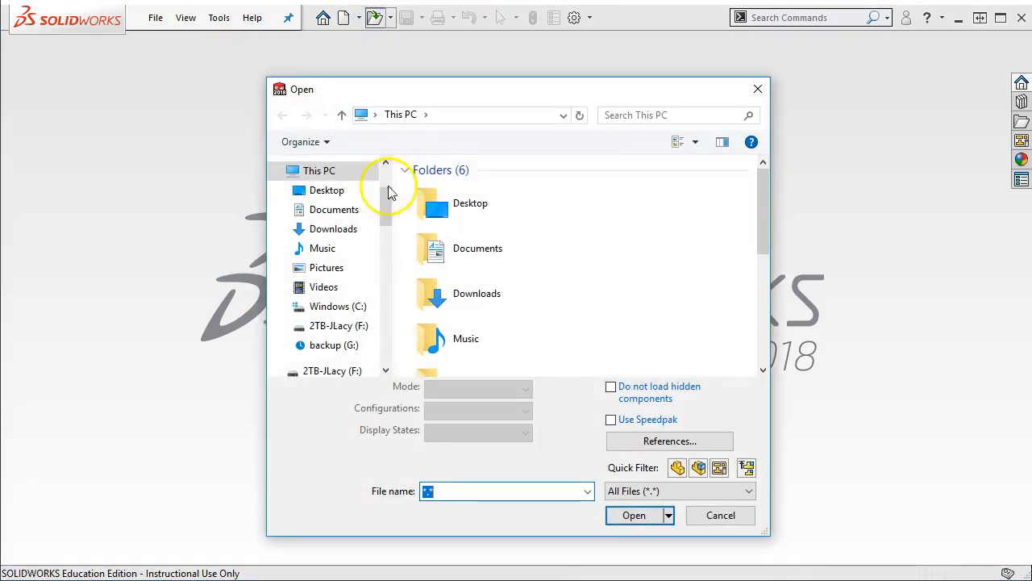
{"action": "left_click", "coordinate": [326, 229]}
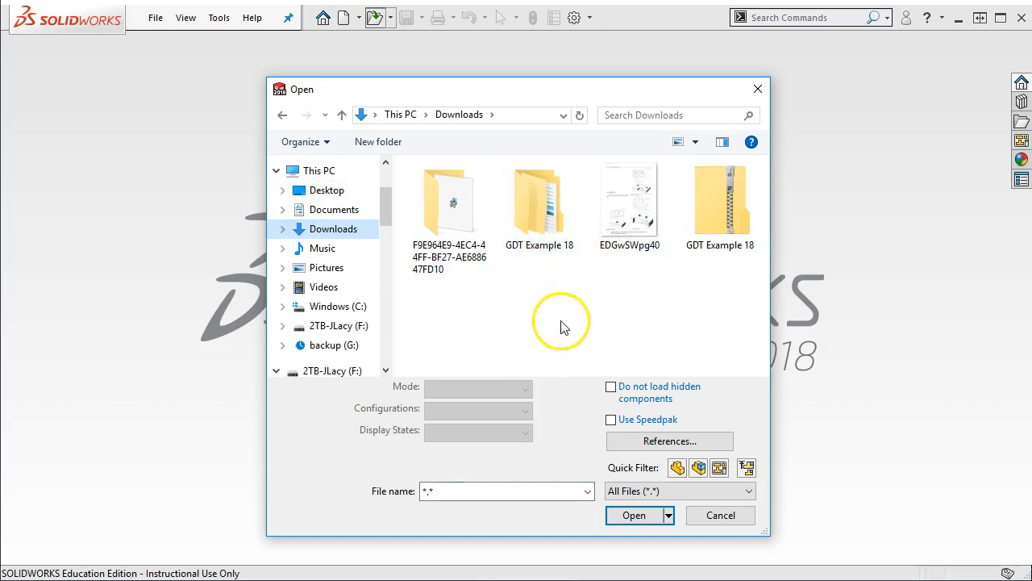
{"action": "left_click", "coordinate": [537, 198]}
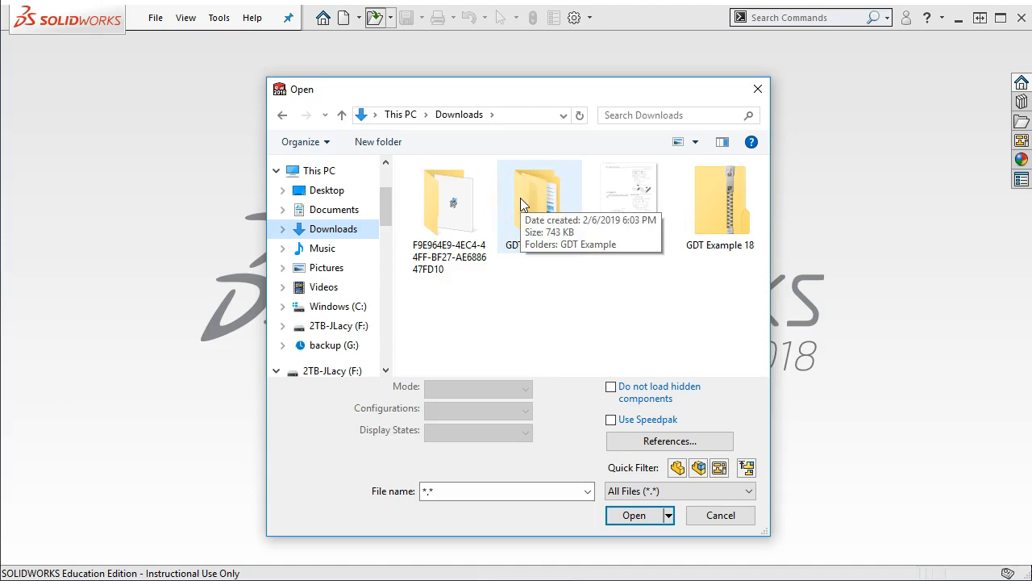
{"action": "left_click", "coordinate": [697, 143]}
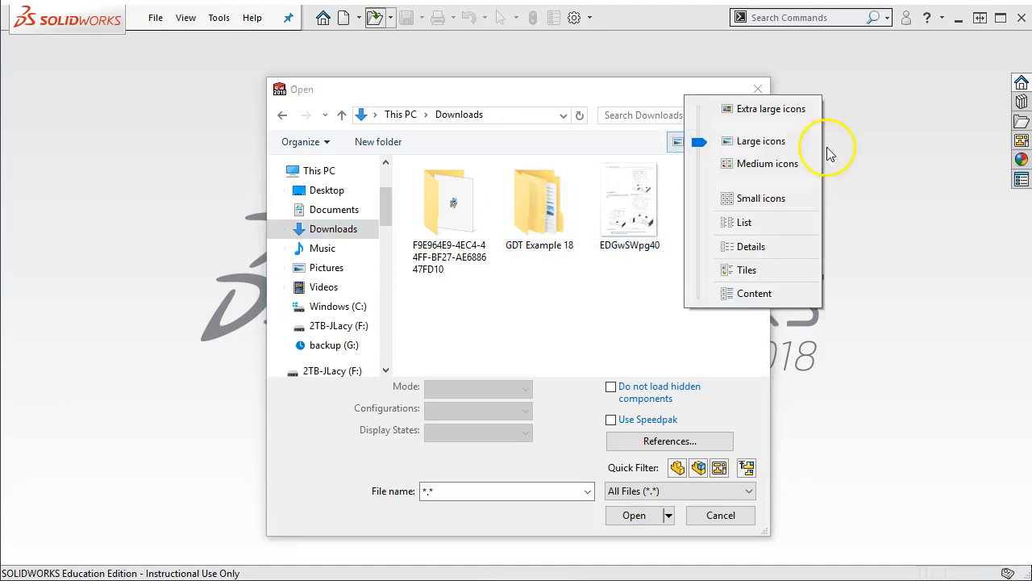
{"action": "left_click", "coordinate": [594, 279]}
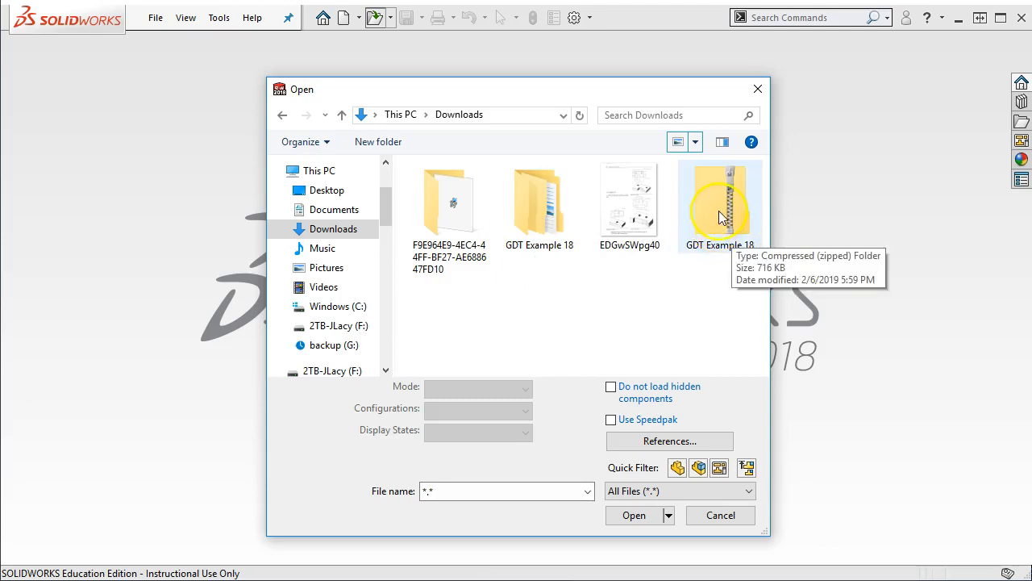
{"action": "double_click", "coordinate": [533, 222]}
{"action": "double_click", "coordinate": [436, 190]}
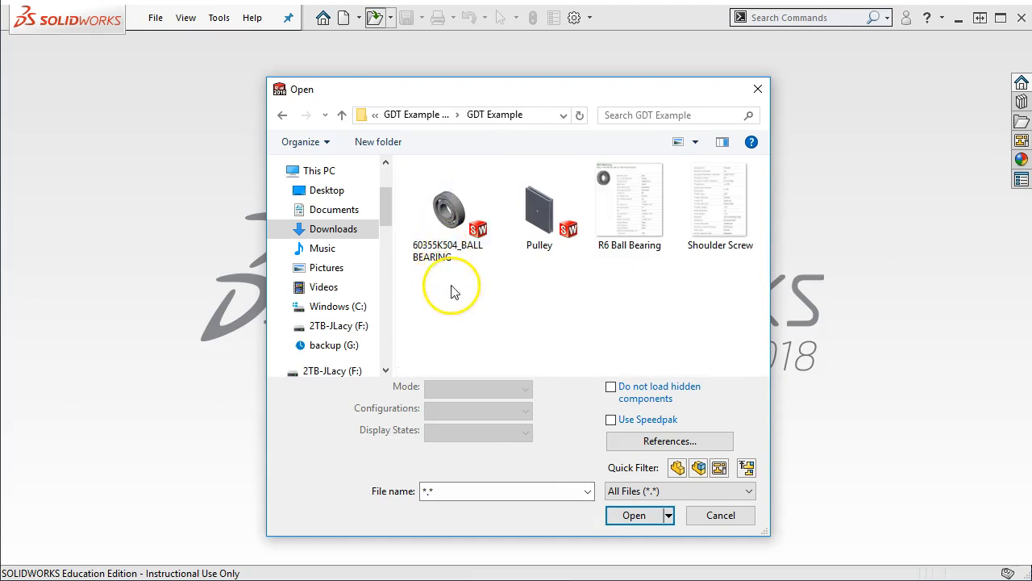
Check that the file location is the extracted GDT Example folder and open the Pulley assembly.
{"action": "left_click", "coordinate": [461, 201]}
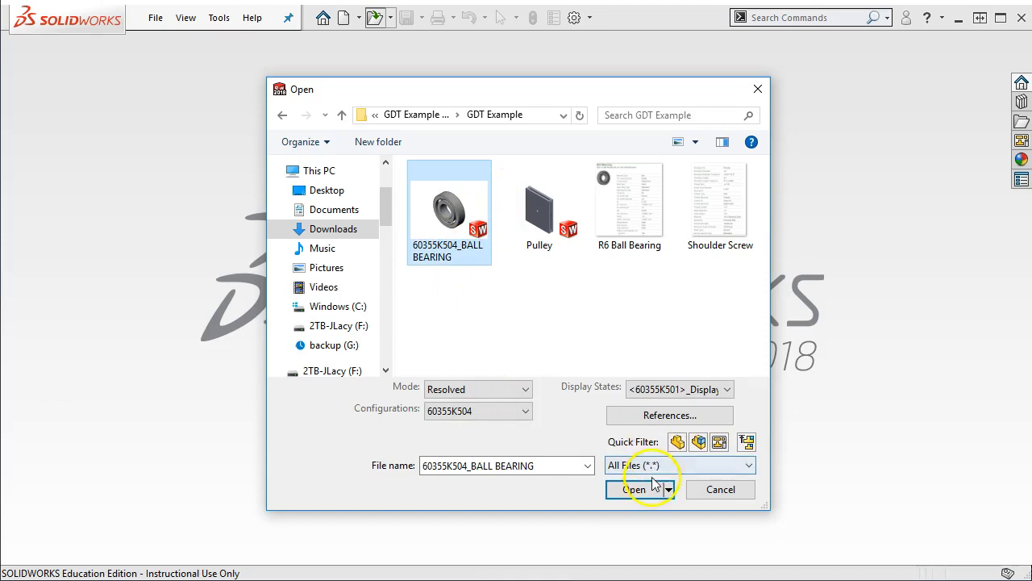
{"action": "left_click", "coordinate": [563, 115]}
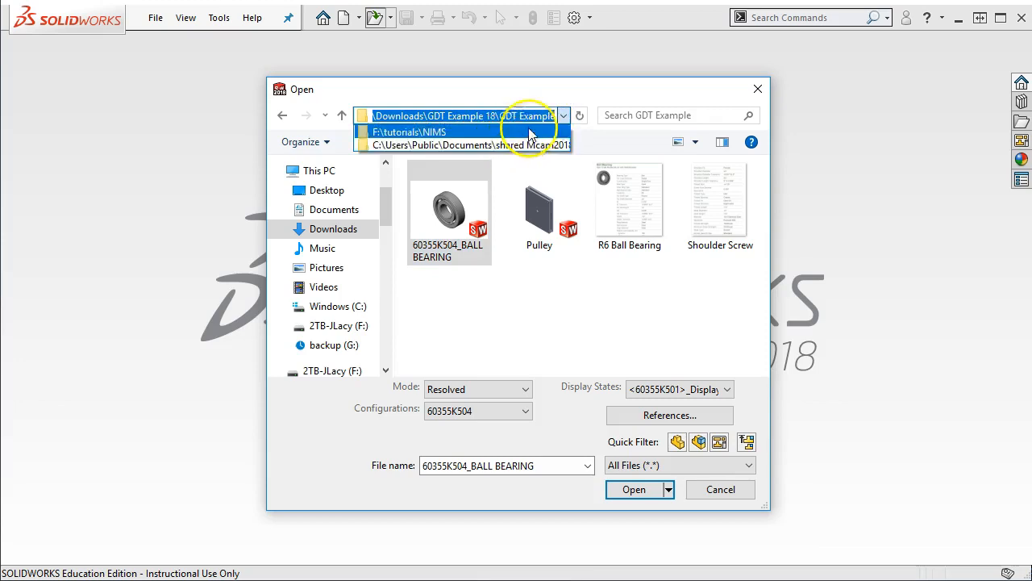
{"action": "left_click", "coordinate": [422, 113]}
{"action": "left_click", "coordinate": [397, 116]}
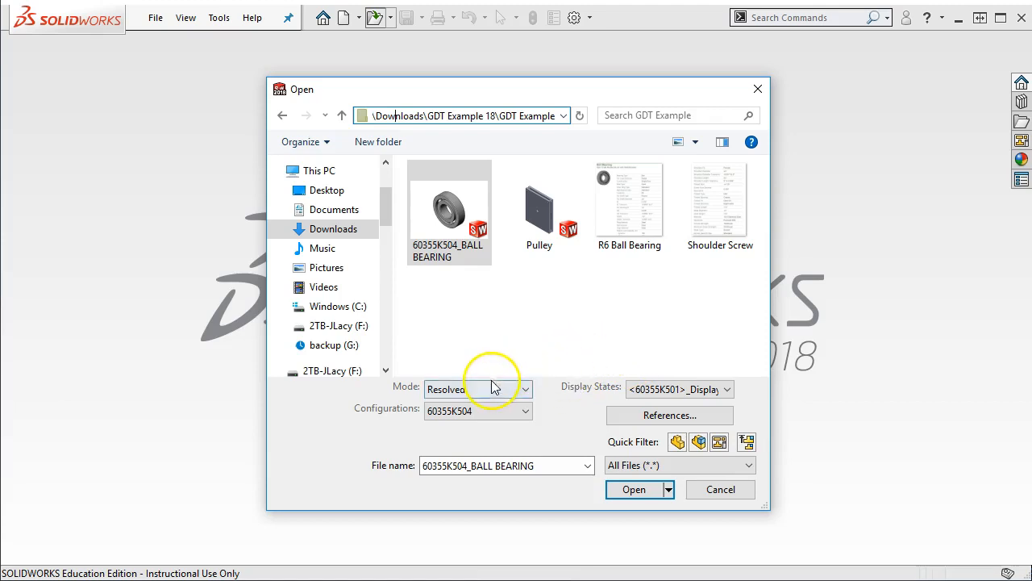
{"action": "left_click", "coordinate": [542, 208]}
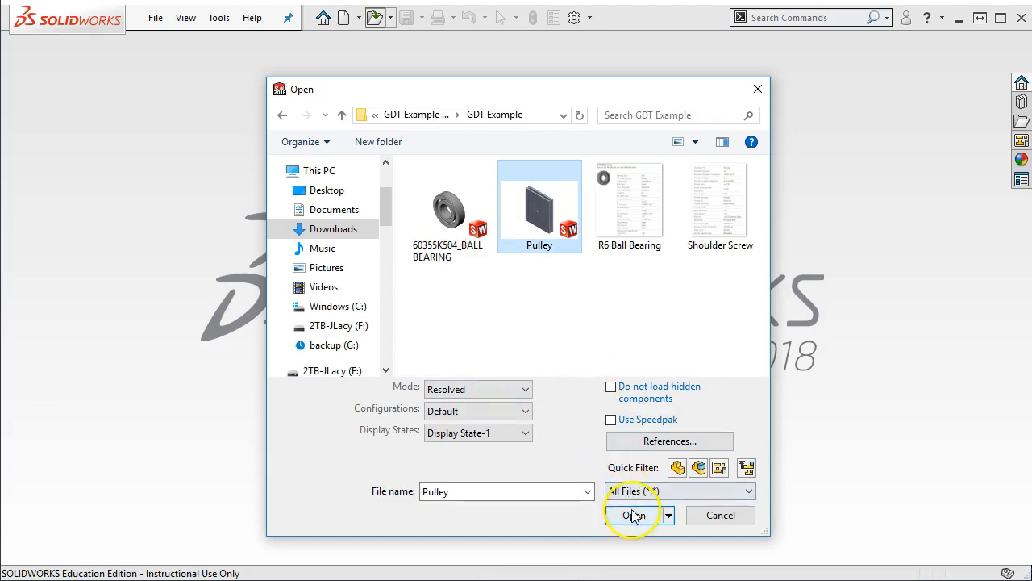
{"action": "left_click", "coordinate": [626, 513]}
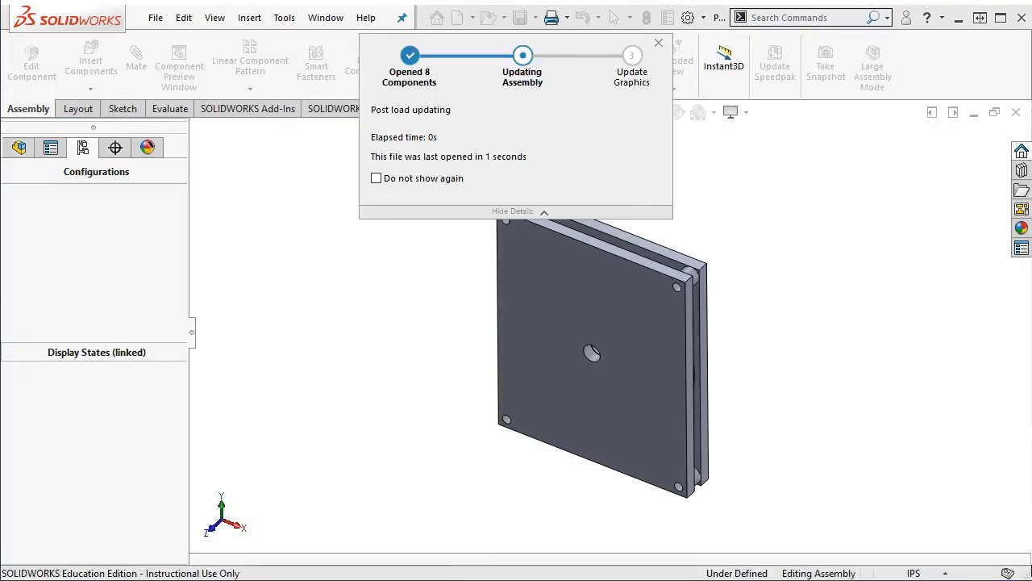
Show the assembly's feature tree, collapse the Plate1 component and save the assembly.
{"action": "left_click", "coordinate": [19, 147]}
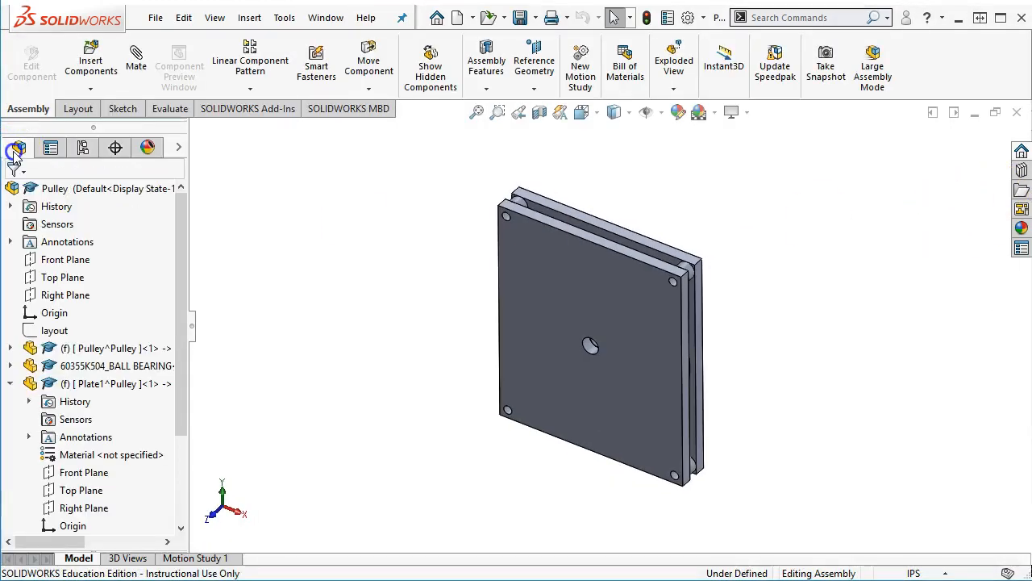
{"action": "left_click", "coordinate": [9, 383]}
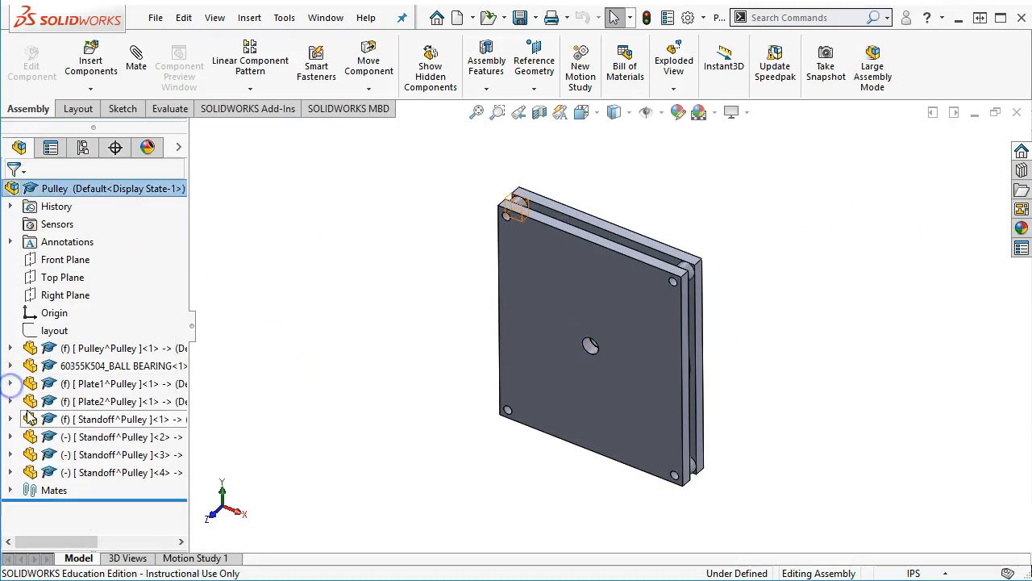
{"action": "middle_click_drag", "start_coordinate": [294, 336], "coordinate": [293, 311]}
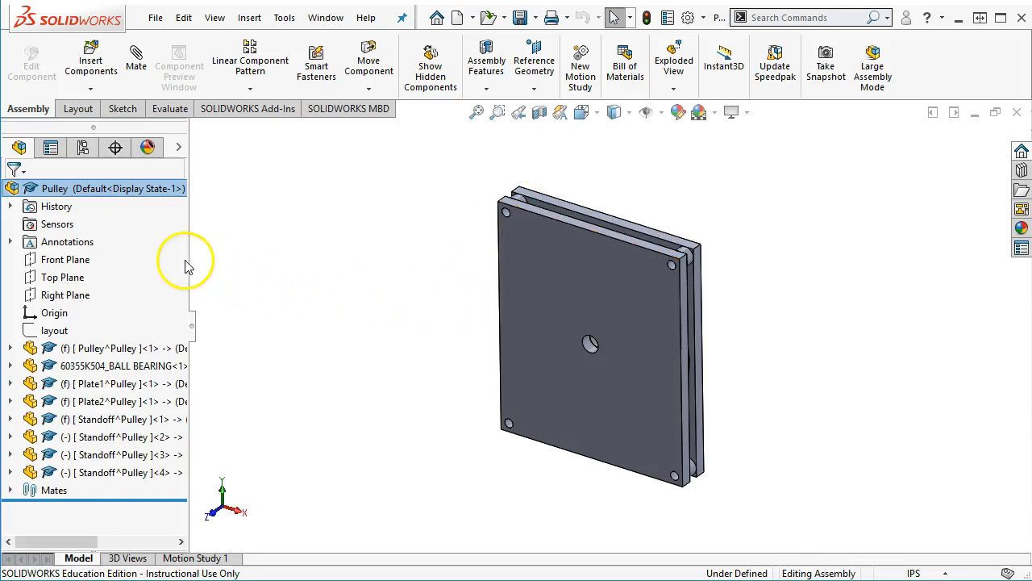
{"action": "left_click", "coordinate": [520, 18]}
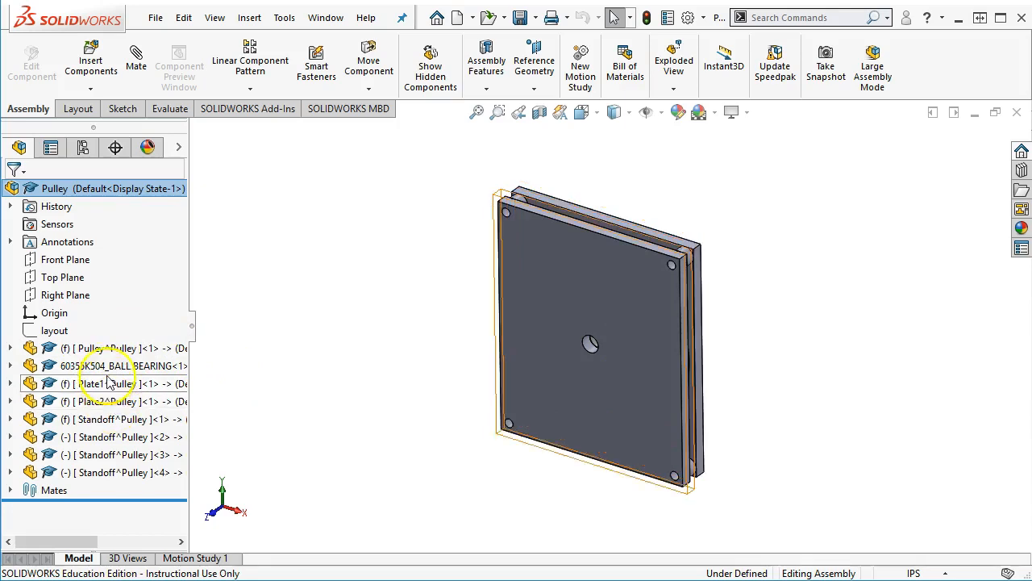
Save the virtual Pulley component to an external part file in the same folder as the assembly.
{"action": "right_click", "coordinate": [105, 352]}
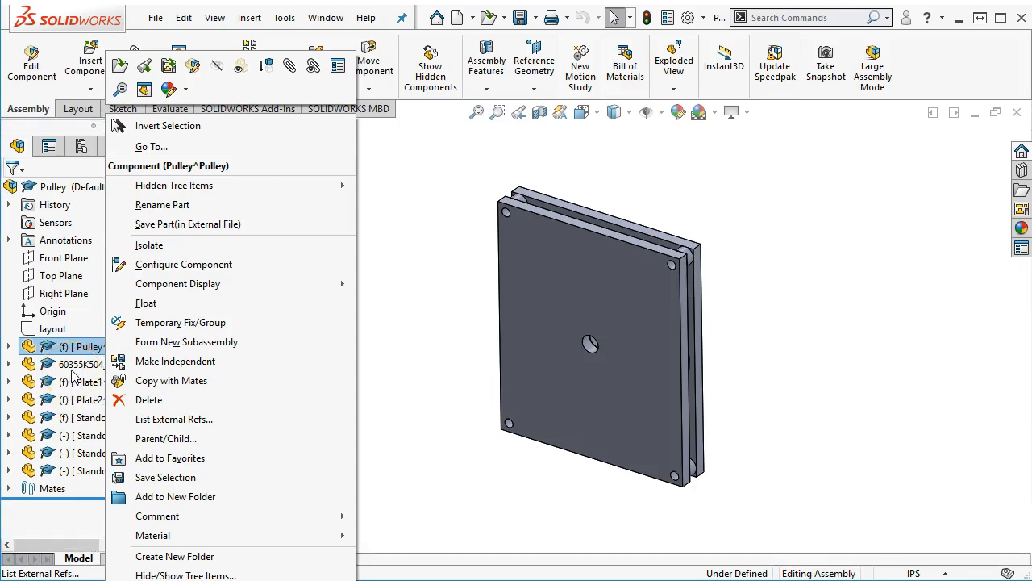
{"action": "left_click", "coordinate": [196, 229]}
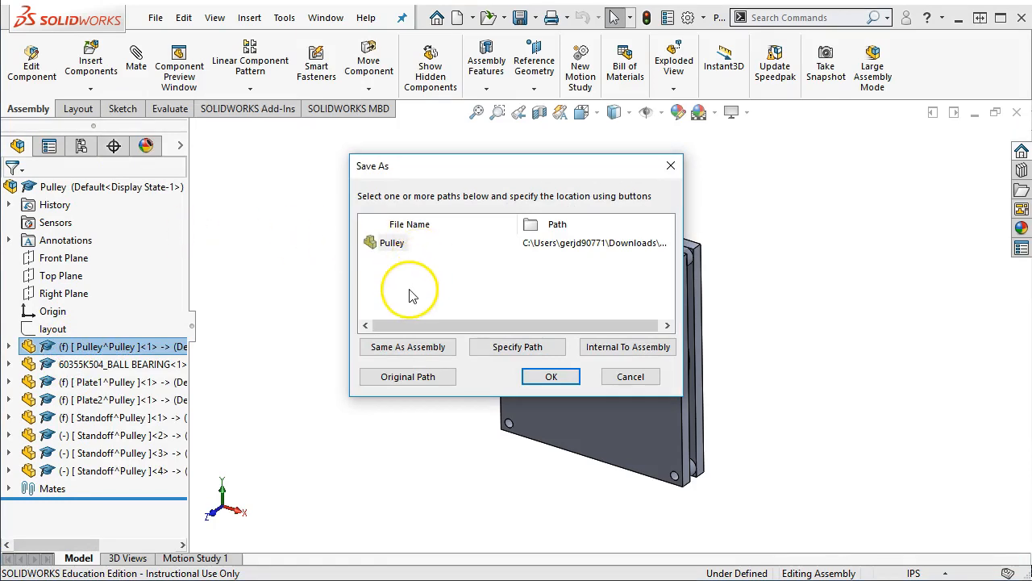
{"action": "left_click", "coordinate": [421, 352]}
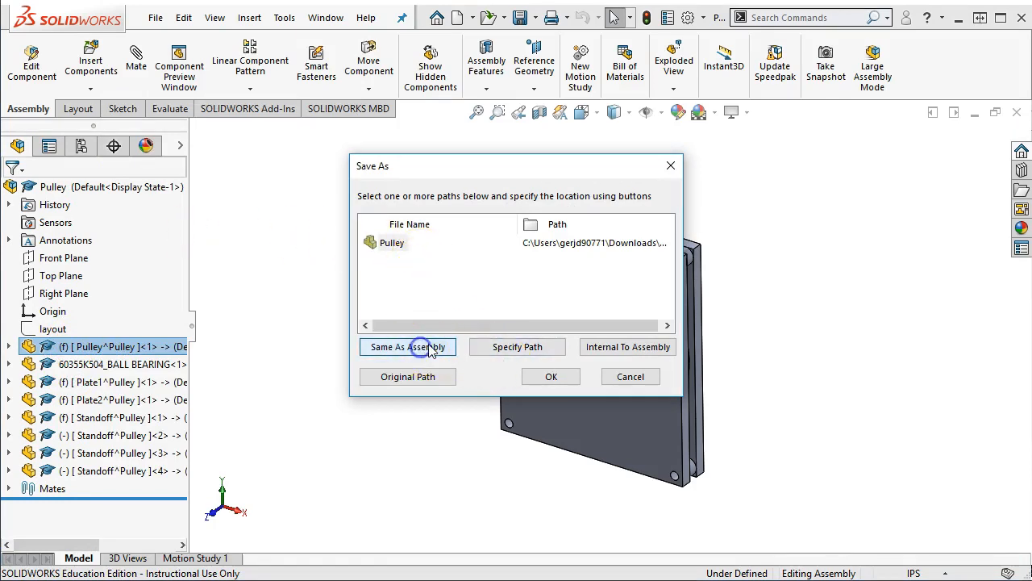
{"action": "left_click", "coordinate": [539, 374]}
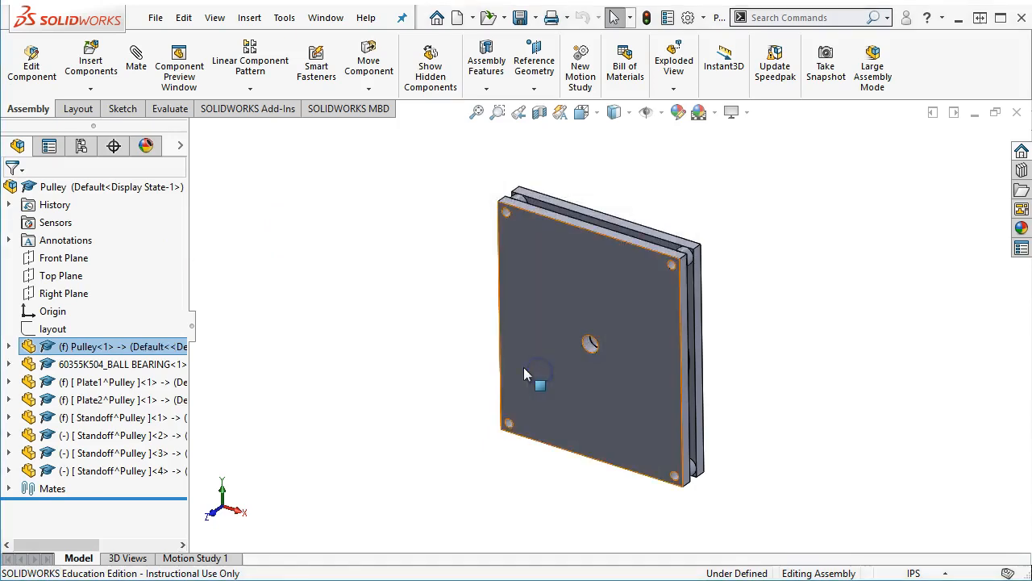
Check the GDT Example folder for the external Pulley part file and save the assembly.
{"action": "left_click_drag", "start_coordinate": [1031, 129], "coordinate": [601, 105]}
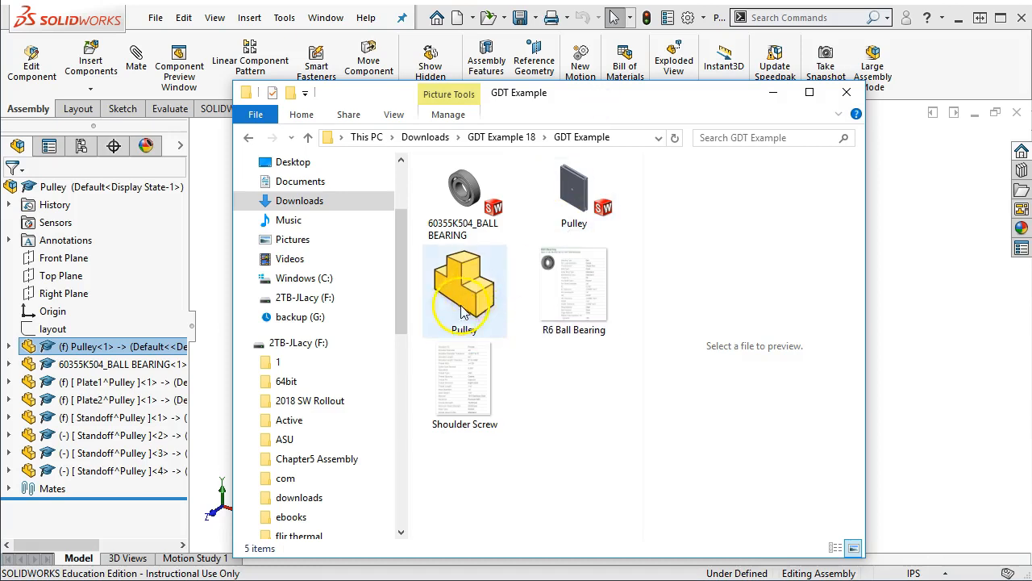
{"action": "left_click_drag", "start_coordinate": [626, 103], "coordinate": [1031, 105]}
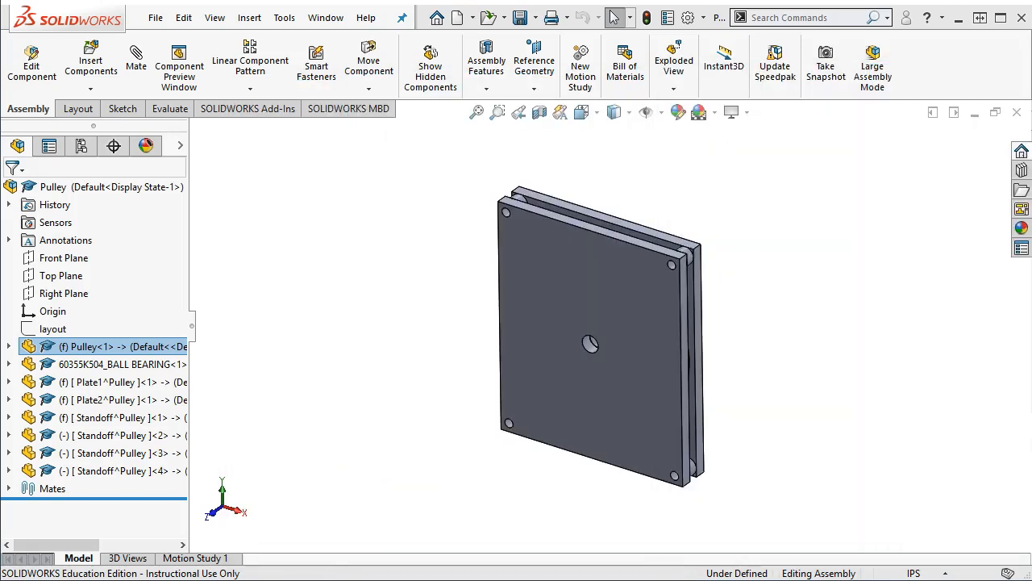
{"action": "left_click", "coordinate": [521, 18]}
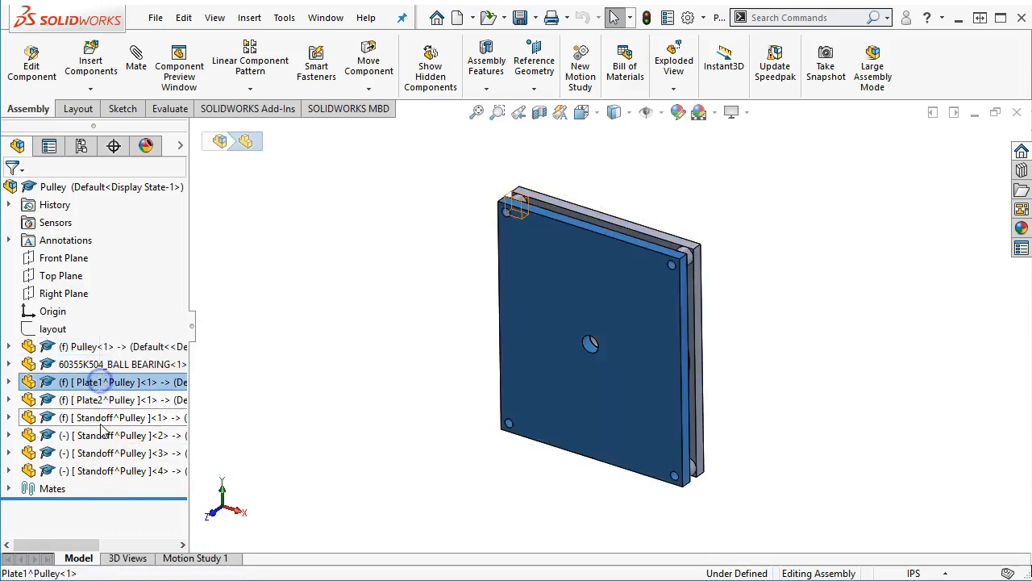
Save the virtual Plate1, Plate2 and Standoff components as external part files in the same folder as the assembly.
{"action": "left_click", "coordinate": [103, 420]}
{"action": "left_click", "coordinate": [101, 382], "text": "shift"}
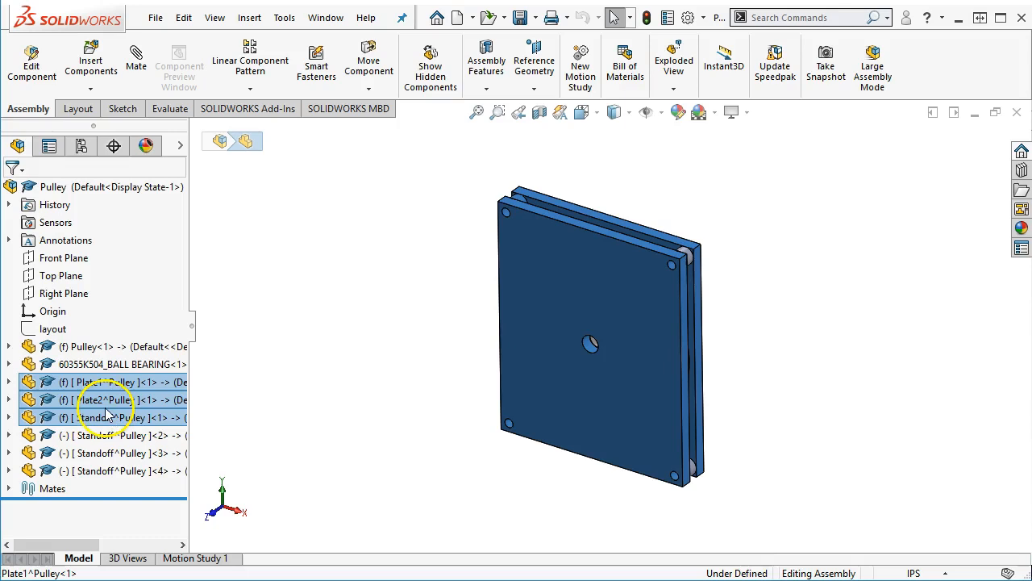
{"action": "right_click", "coordinate": [107, 400]}
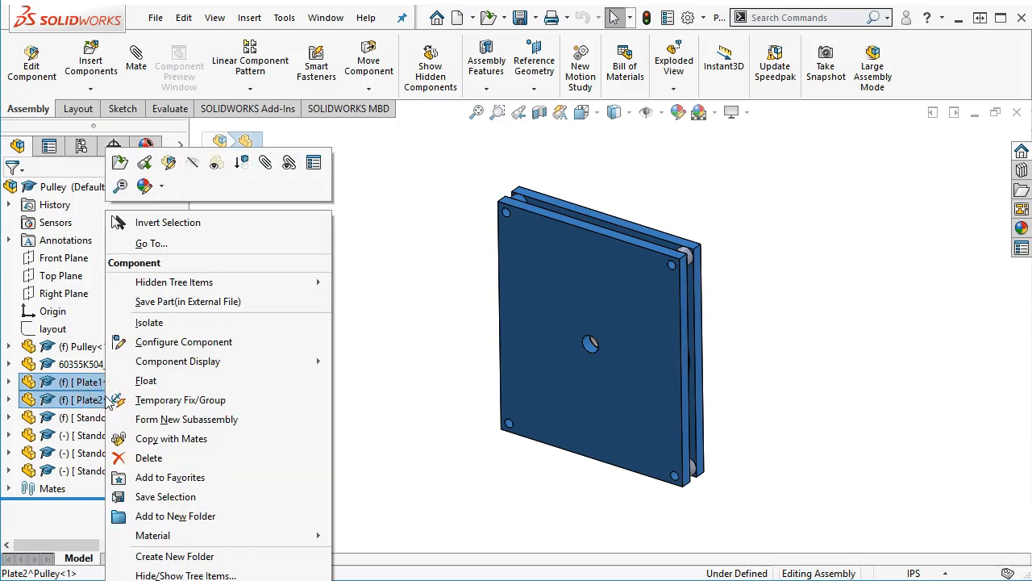
{"action": "left_click", "coordinate": [157, 301]}
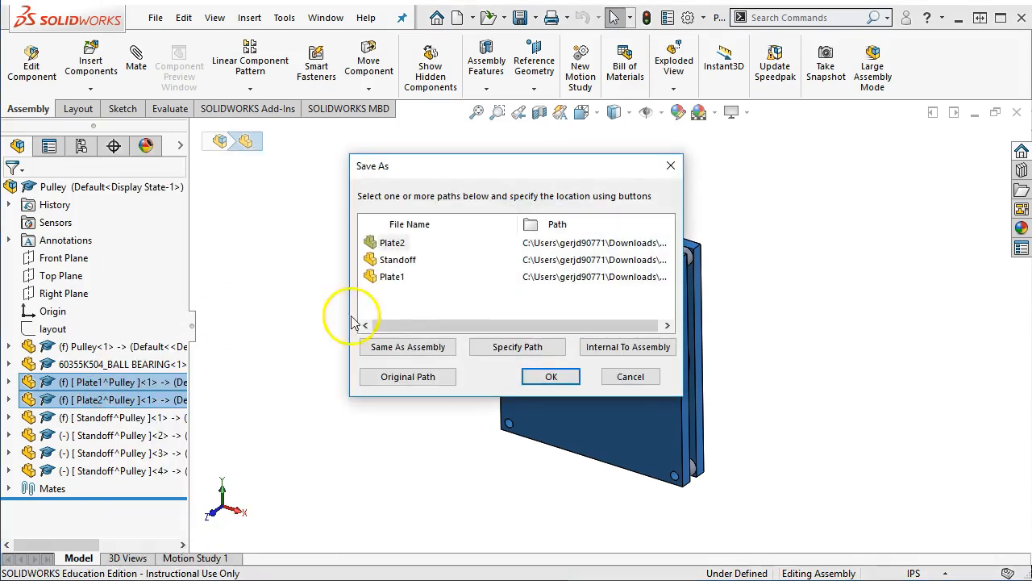
{"action": "left_click", "coordinate": [404, 346]}
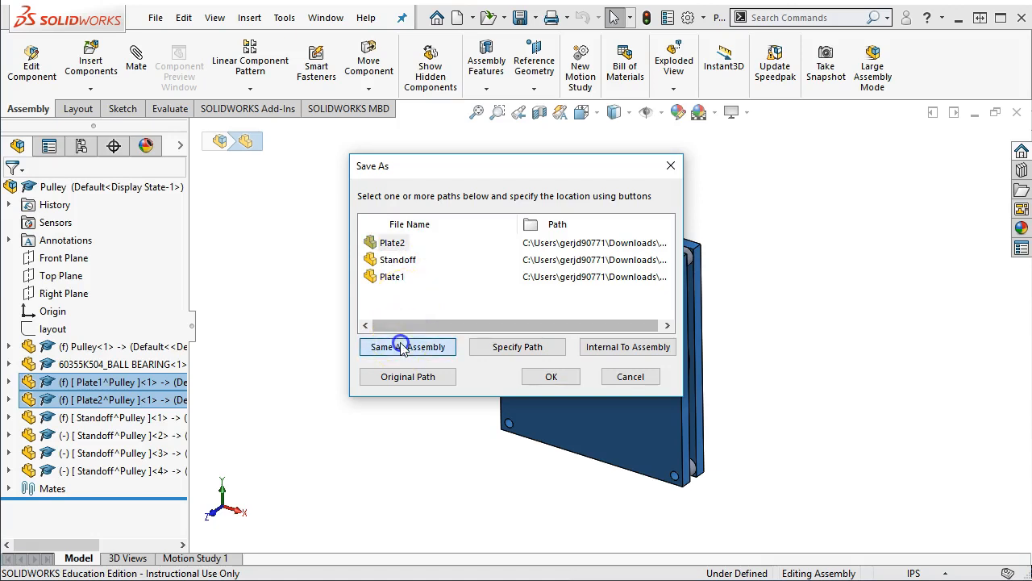
{"action": "left_click", "coordinate": [550, 377]}
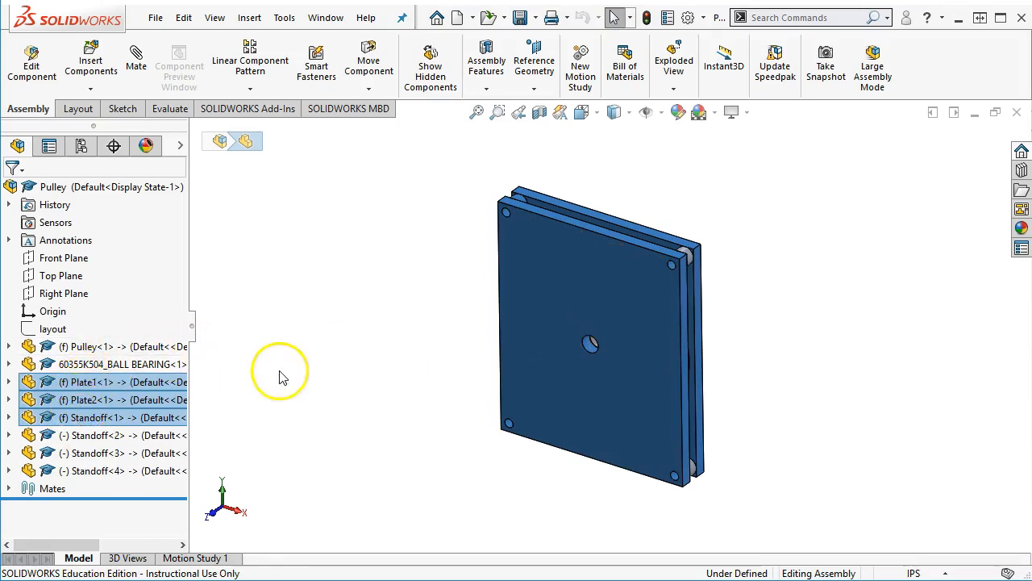
{"action": "left_click", "coordinate": [312, 357]}
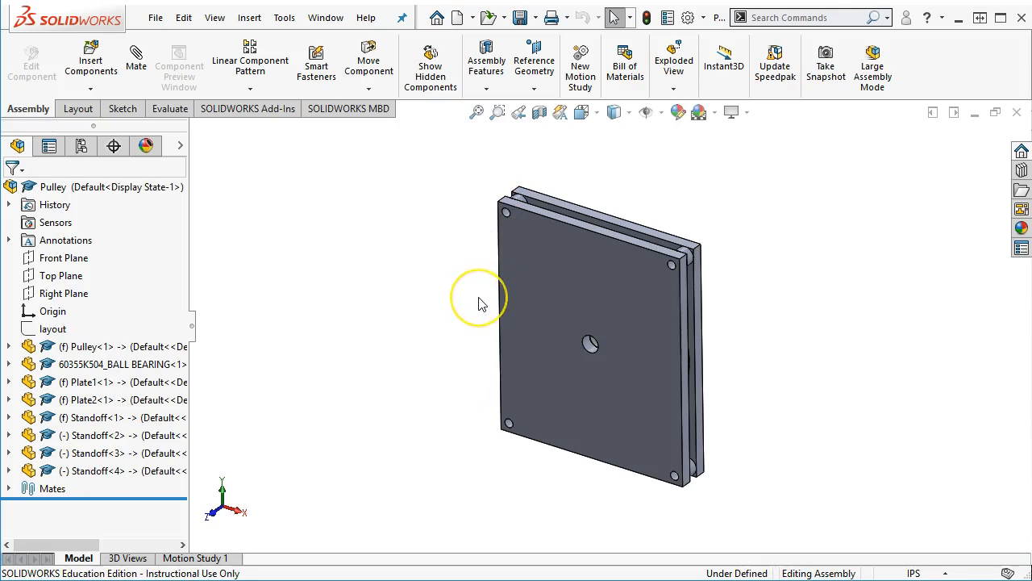
Inspect the assembly from the front with hidden lines visible, then restore the shaded-with-edges display.
{"action": "left_click", "coordinate": [532, 288]}
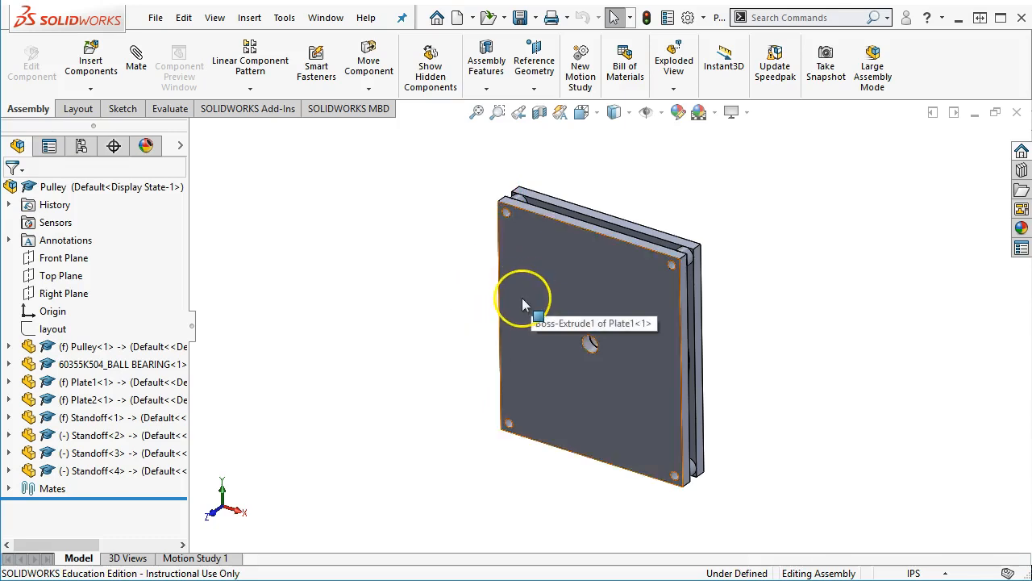
{"action": "middle_click_drag", "start_coordinate": [451, 284], "coordinate": [381, 241]}
{"action": "right_click_drag", "start_coordinate": [396, 262], "coordinate": [456, 195]}
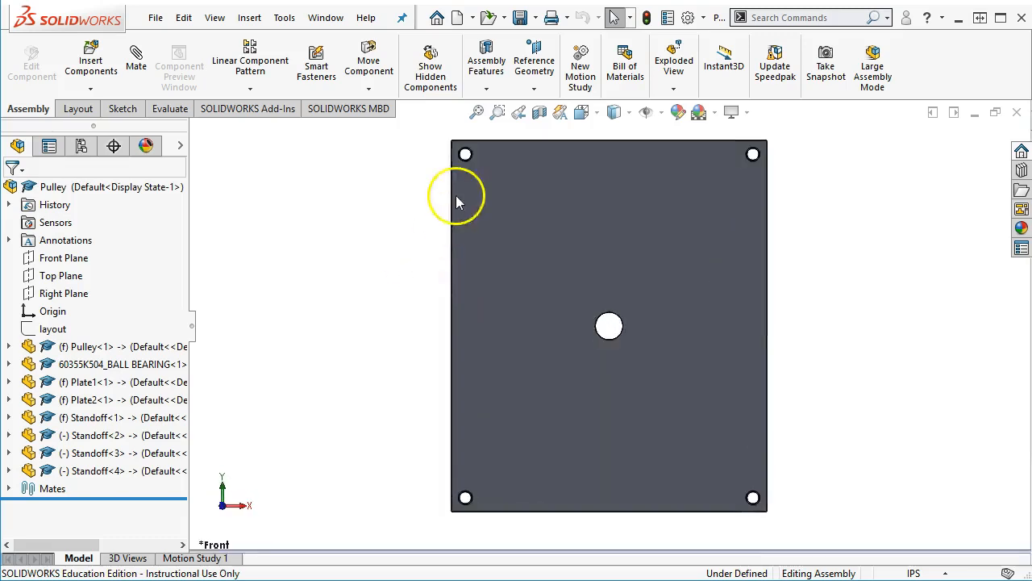
{"action": "left_click", "coordinate": [629, 112]}
{"action": "left_click", "coordinate": [616, 202]}
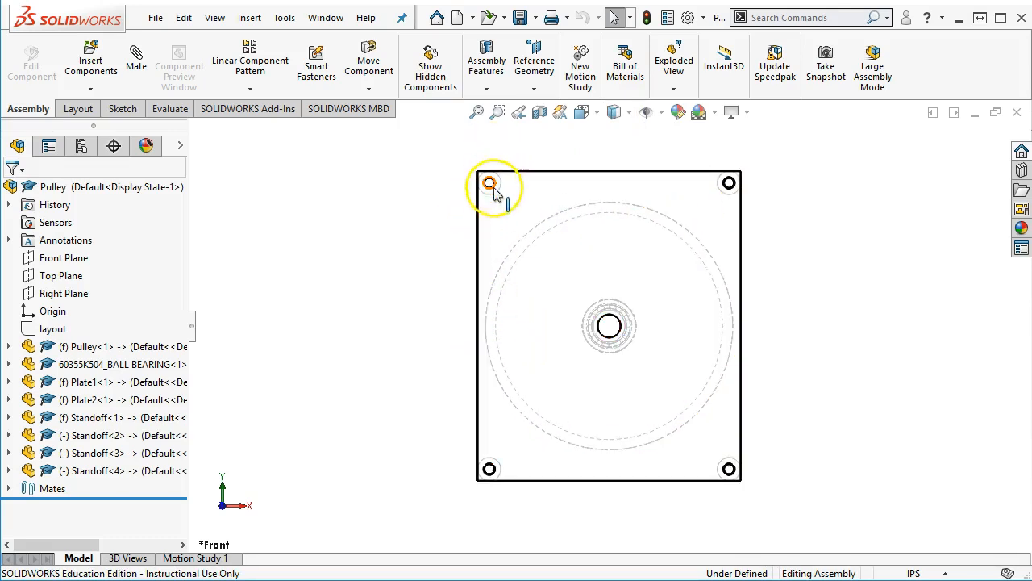
{"action": "left_click", "coordinate": [628, 113]}
{"action": "left_click", "coordinate": [616, 135]}
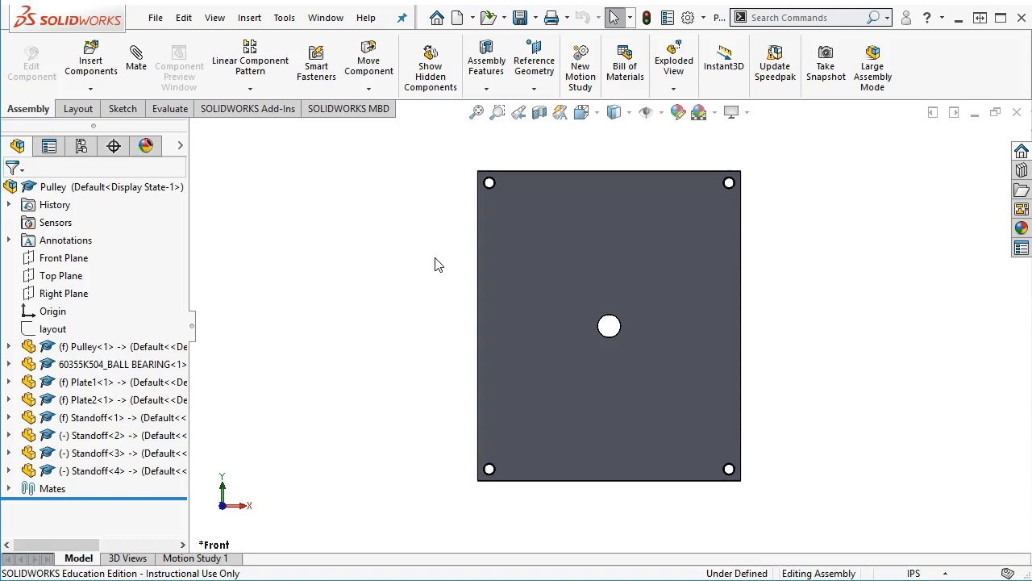
Look over the DimXpert and MBD dimensioning tools, then return to the assembly's feature tree and assembly tools.
{"action": "left_click", "coordinate": [118, 153]}
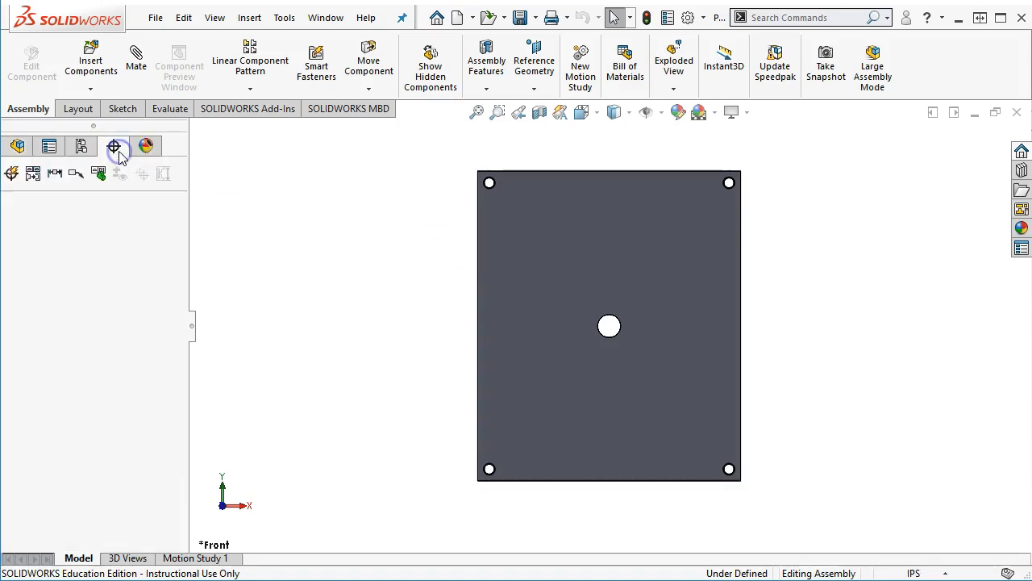
{"action": "left_click", "coordinate": [388, 113]}
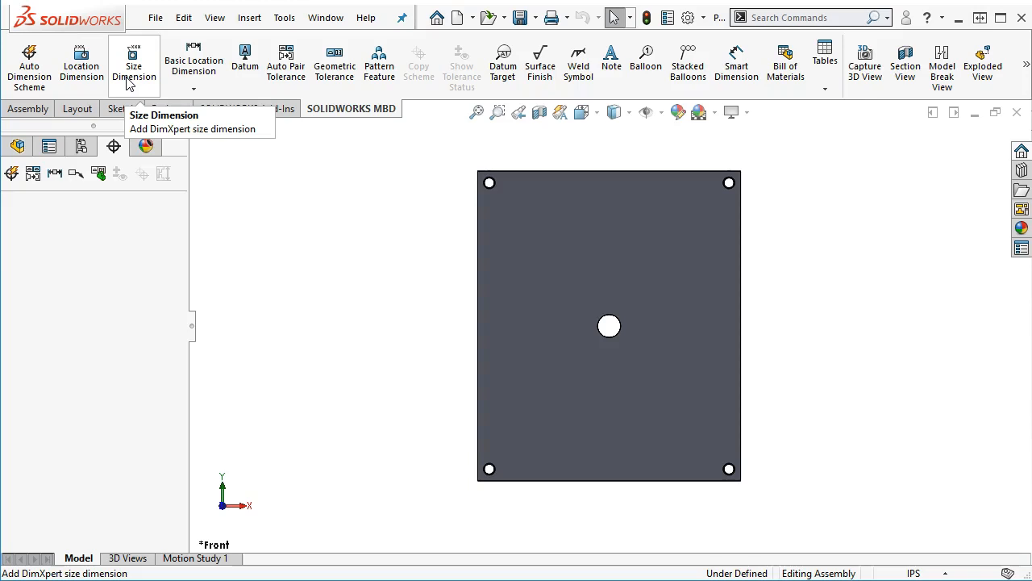
{"action": "left_click", "coordinate": [17, 145]}
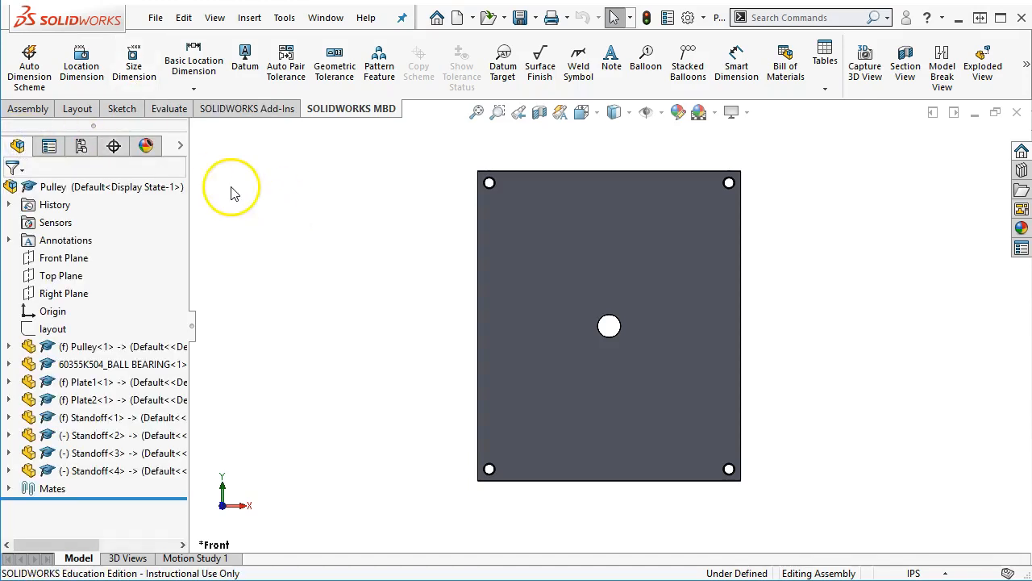
{"action": "left_click", "coordinate": [29, 109]}
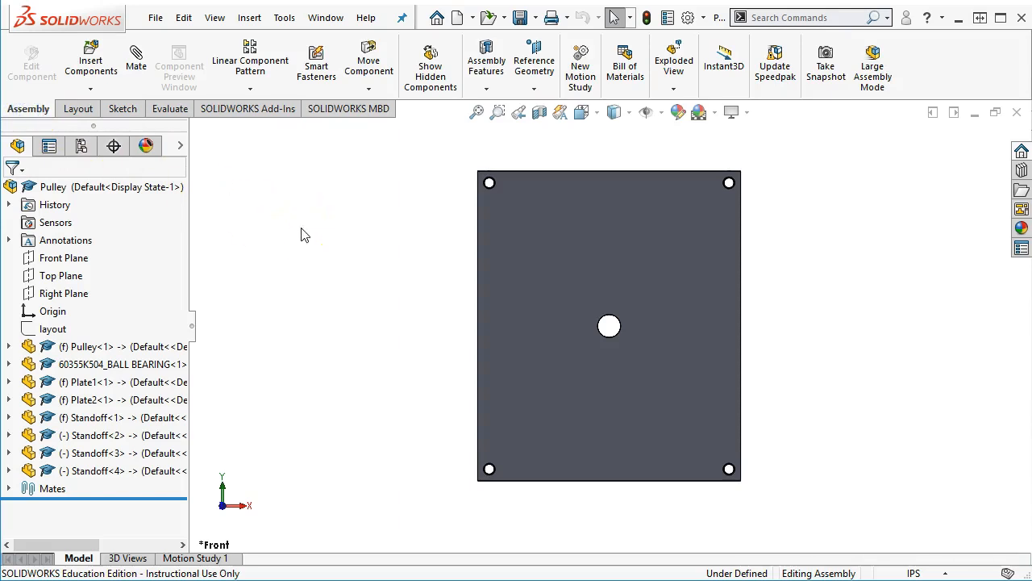
Start a new exploded view of the Default configuration and pull the front plate forward along Z by about 2.7 in.
{"action": "middle_click_drag", "start_coordinate": [404, 260], "coordinate": [362, 353]}
{"action": "middle_click_drag", "start_coordinate": [407, 322], "coordinate": [406, 344]}
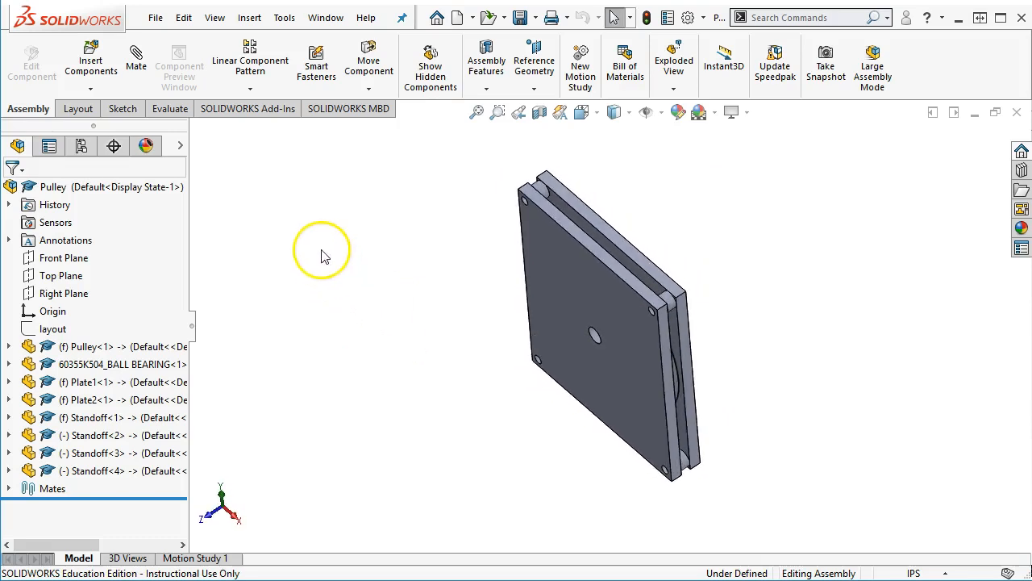
{"action": "left_click", "coordinate": [82, 146]}
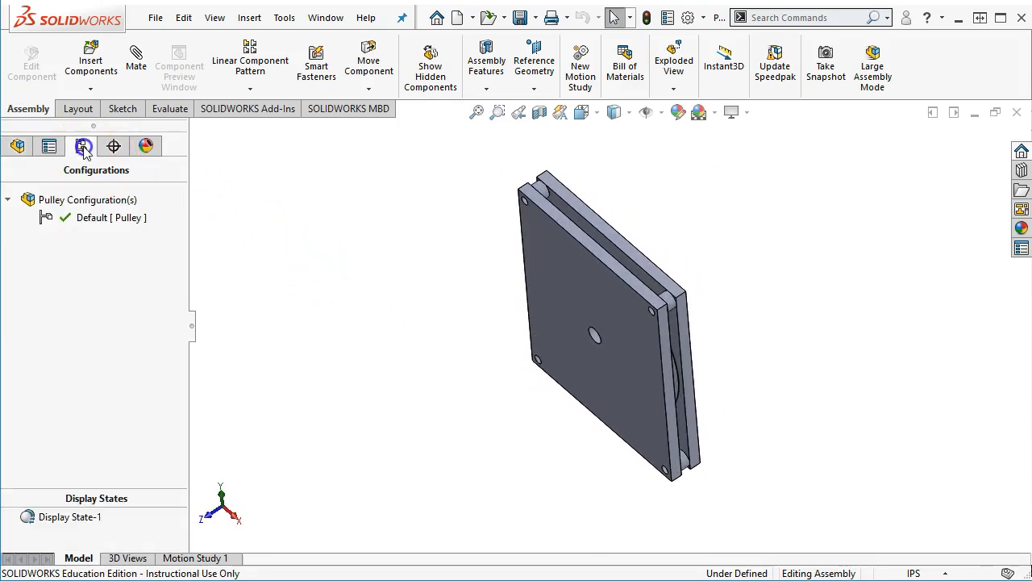
{"action": "right_click", "coordinate": [87, 218]}
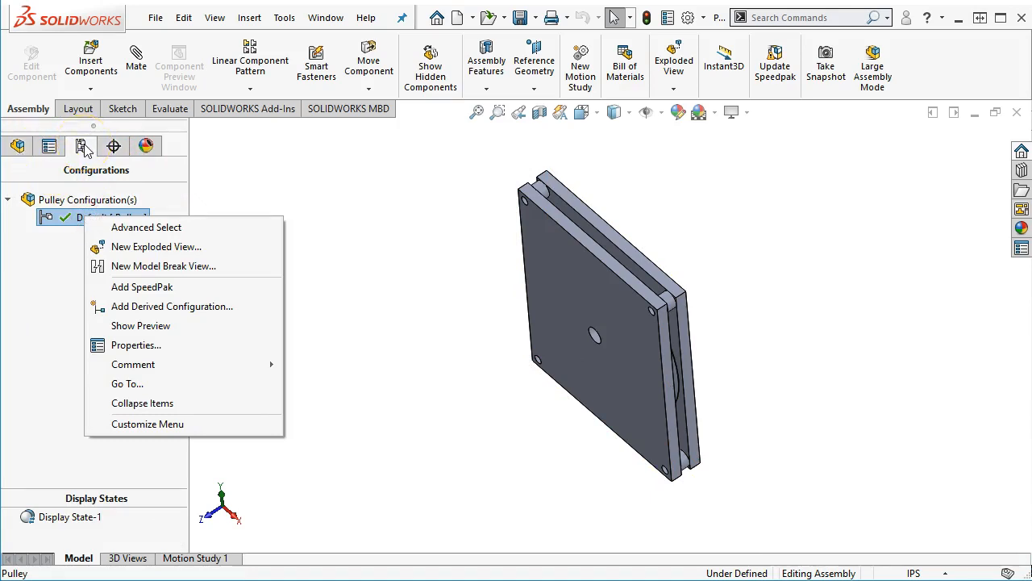
{"action": "left_click", "coordinate": [131, 249]}
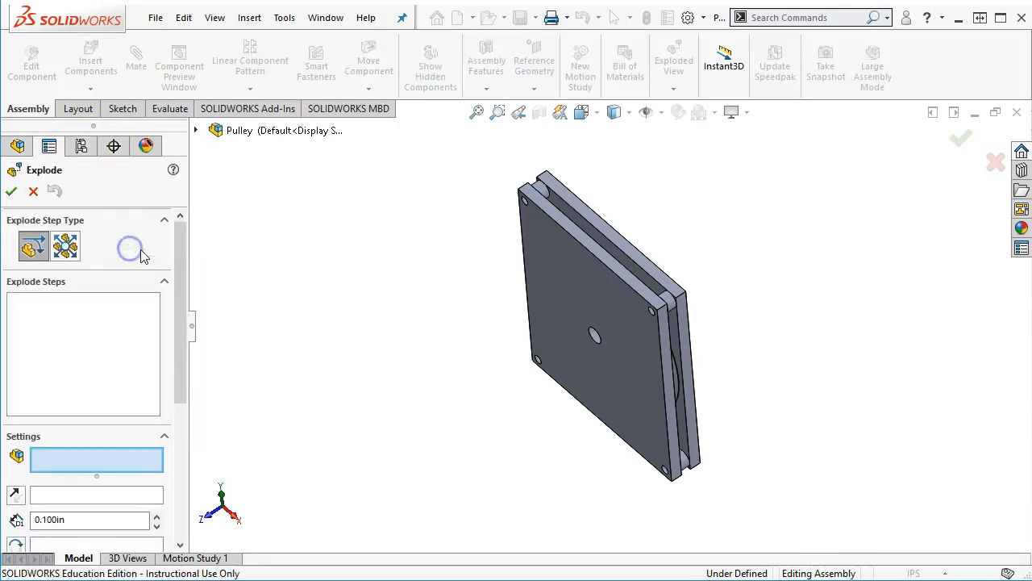
{"action": "left_click", "coordinate": [544, 290]}
{"action": "left_click_drag", "start_coordinate": [525, 386], "coordinate": [395, 431]}
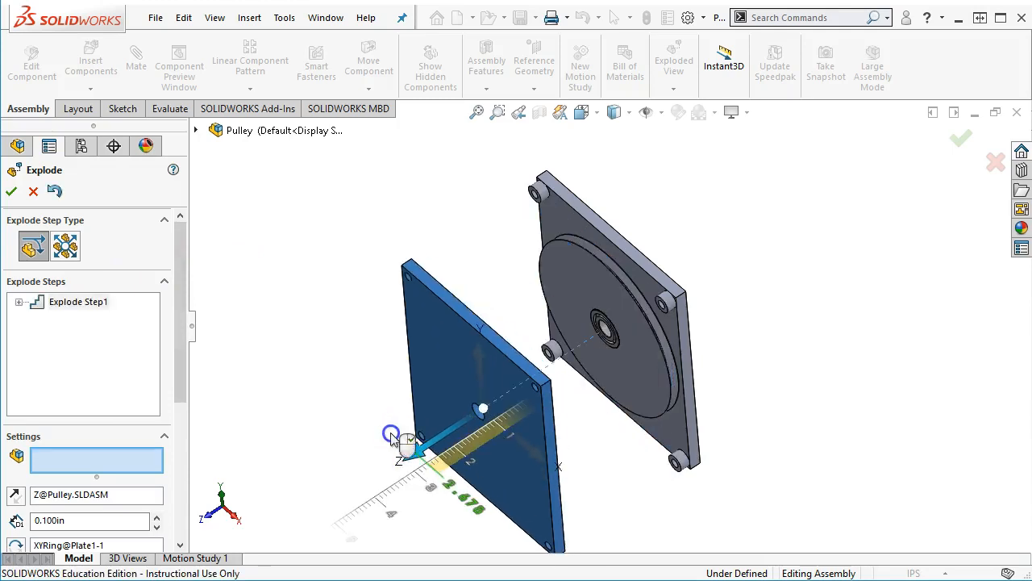
Explode the rear plate backward and the ball bearing forward out of the pulley along Z, and show the isometric view.
{"action": "left_click", "coordinate": [645, 292]}
{"action": "left_click_drag", "start_coordinate": [548, 369], "coordinate": [694, 300]}
{"action": "scroll", "coordinate": [602, 358], "scroll_direction": "down", "scroll_amount": 5}
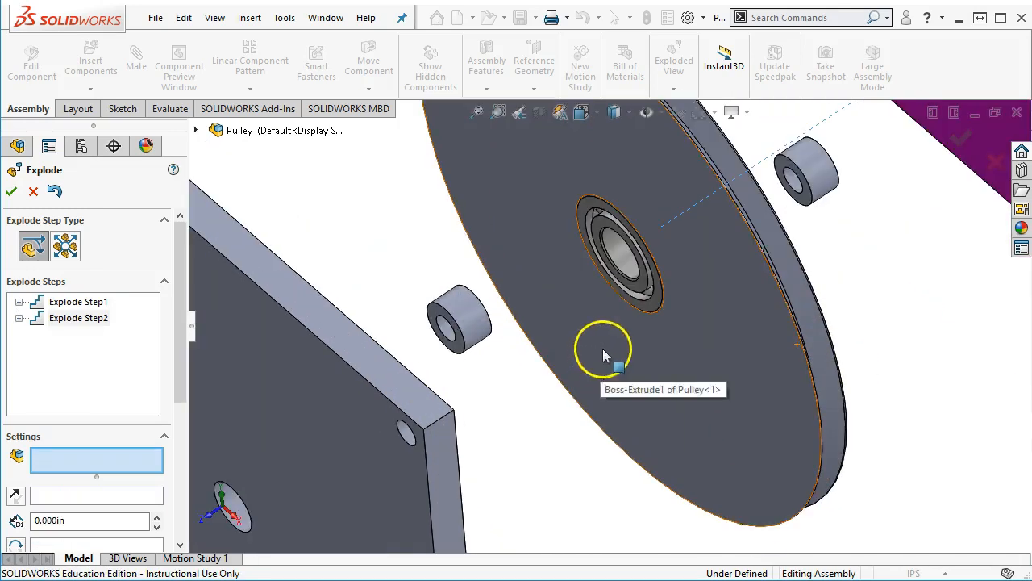
{"action": "left_click", "coordinate": [637, 287]}
{"action": "scroll", "coordinate": [613, 323], "scroll_direction": "up", "scroll_amount": 2}
{"action": "mouse_move", "coordinate": [560, 322]}
{"action": "left_mouse_down"}
{"action": "mouse_move", "coordinate": [438, 350]}
{"action": "mouse_move", "coordinate": [454, 355]}
{"action": "mouse_move", "coordinate": [387, 377]}
{"action": "mouse_move", "coordinate": [454, 367]}
{"action": "mouse_move", "coordinate": [472, 381]}
{"action": "left_mouse_up"}
{"action": "left_click", "coordinate": [853, 411]}
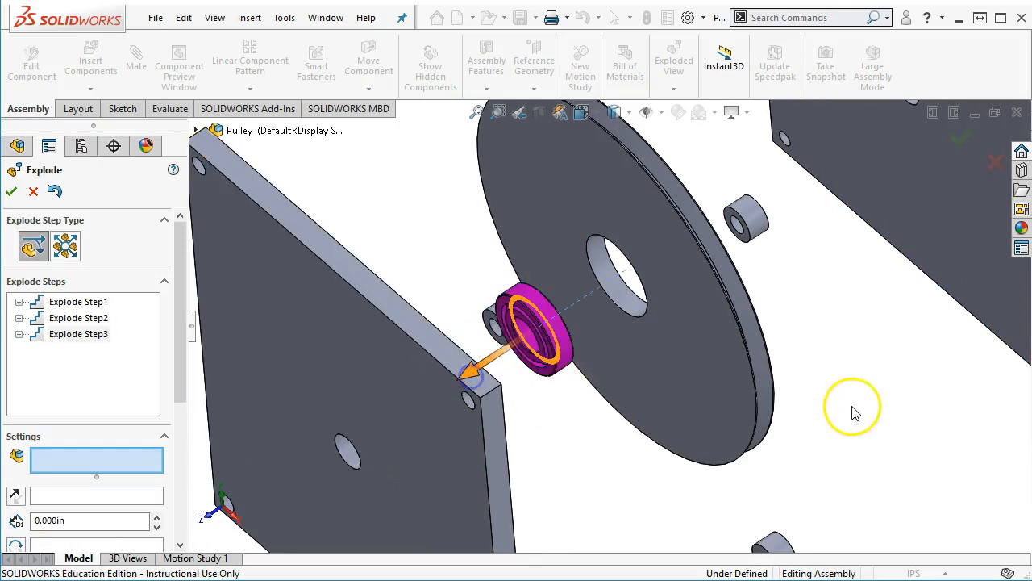
{"action": "key", "text": "ctrl+7"}
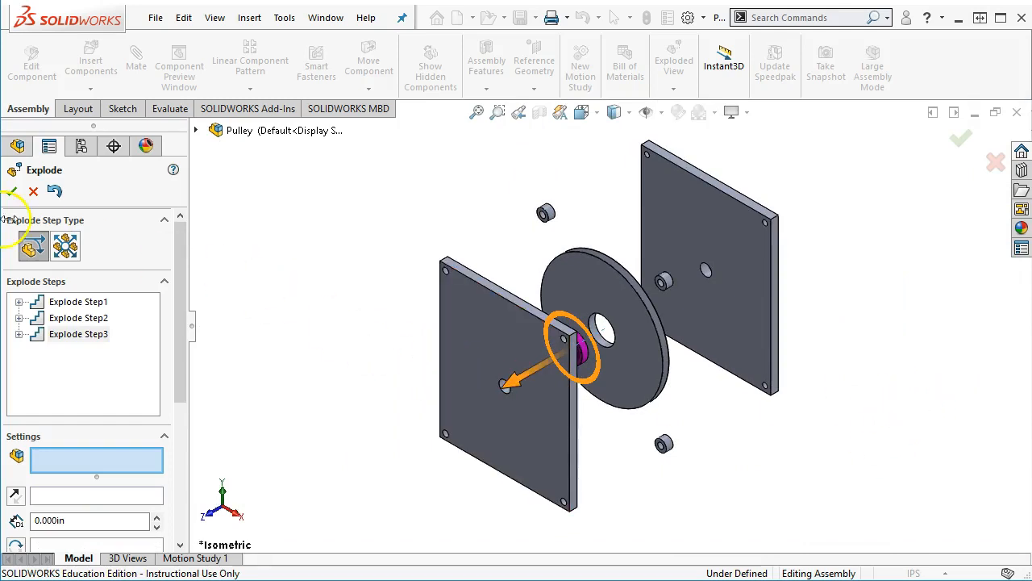
Extend the front plate's explode distance to about 4.58 in and accept the exploded view.
{"action": "left_click", "coordinate": [74, 302]}
{"action": "left_click_drag", "start_coordinate": [452, 419], "coordinate": [399, 441]}
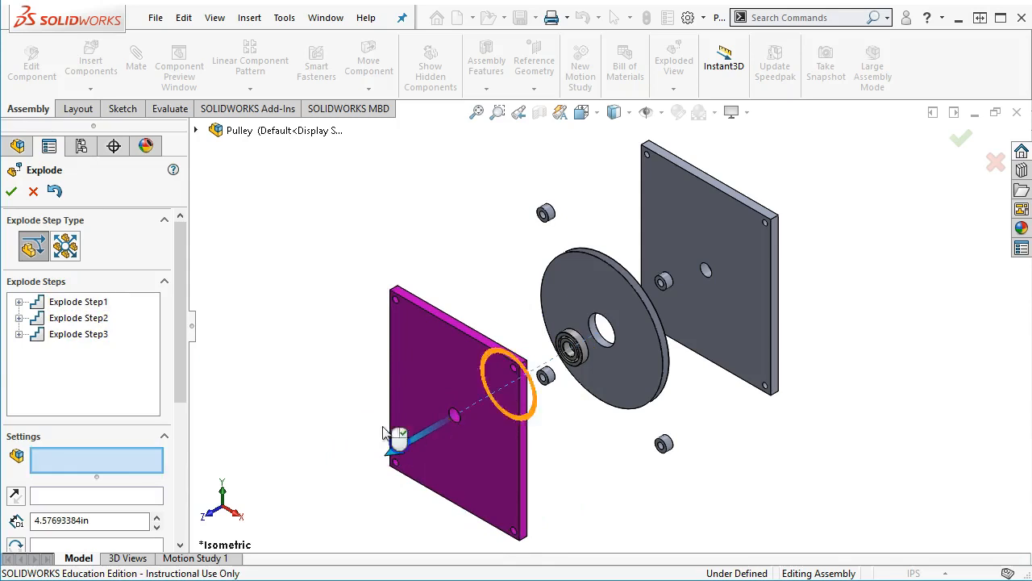
{"action": "left_click", "coordinate": [11, 191]}
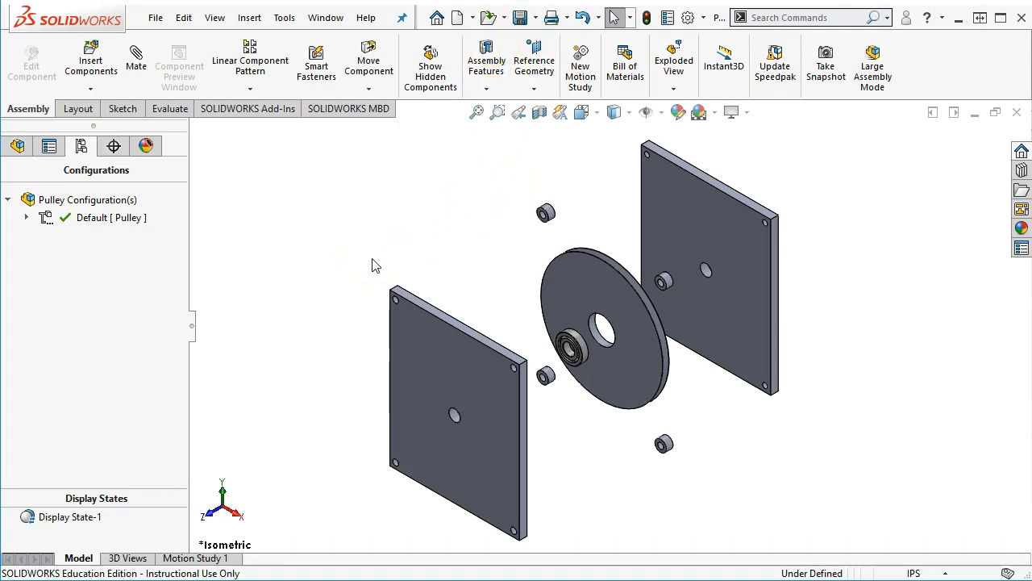
Create a new drawing from the Drawing template with the A (ANSI) Landscape sheet format.
{"action": "left_click", "coordinate": [154, 17]}
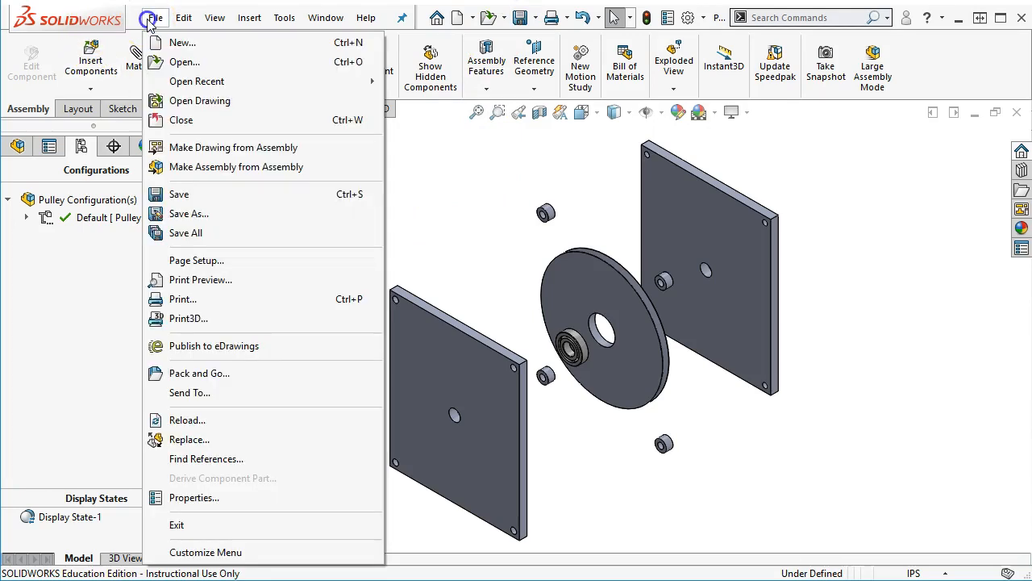
{"action": "left_click", "coordinate": [184, 40]}
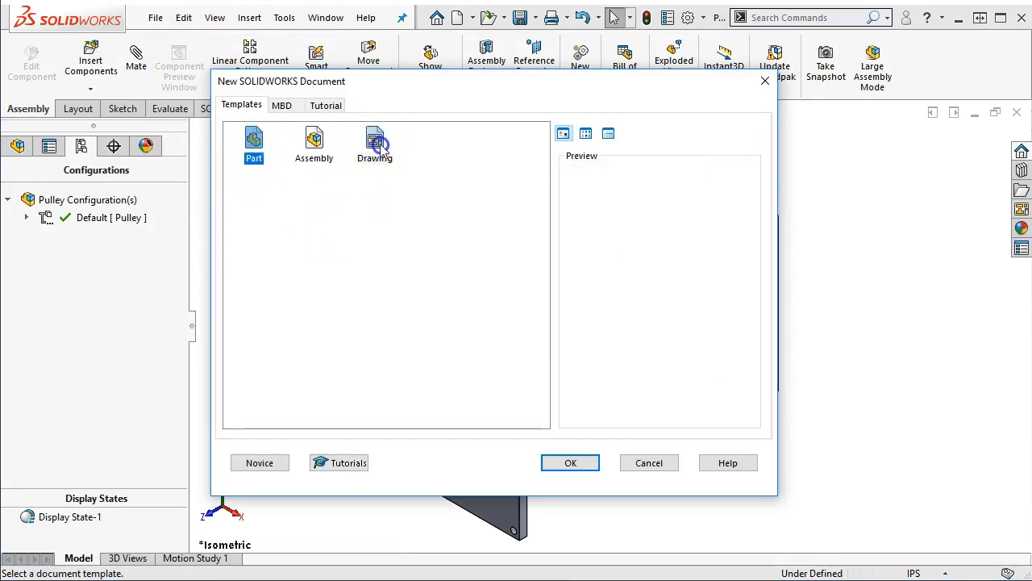
{"action": "key", "text": "Escape"}
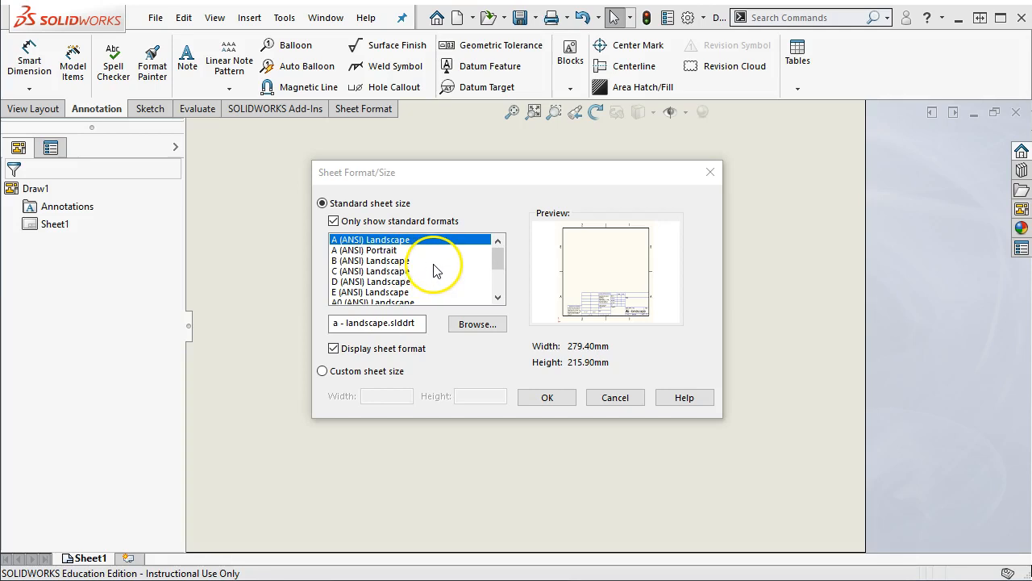
{"action": "left_click", "coordinate": [549, 397]}
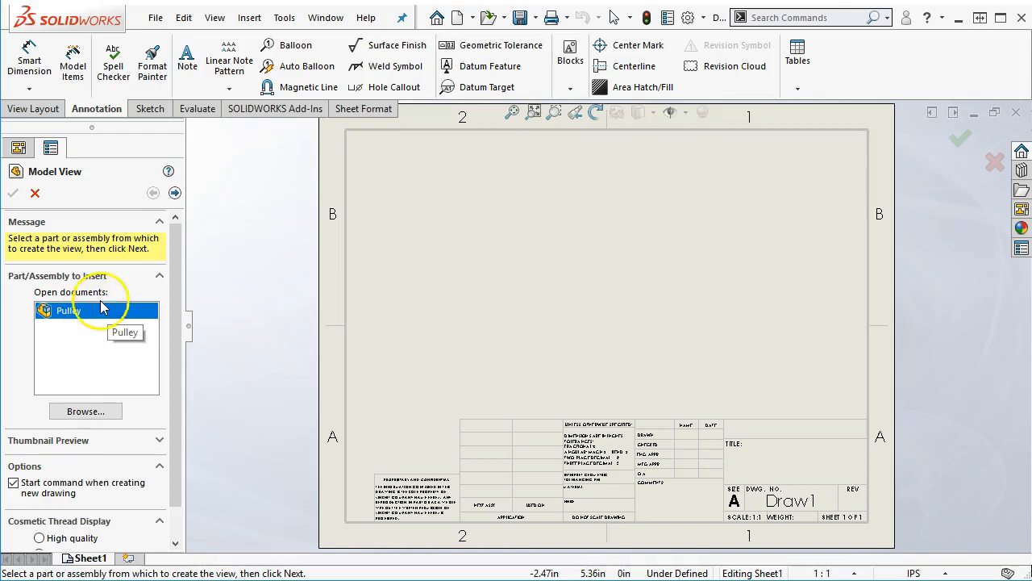
{"action": "left_click", "coordinate": [42, 109]}
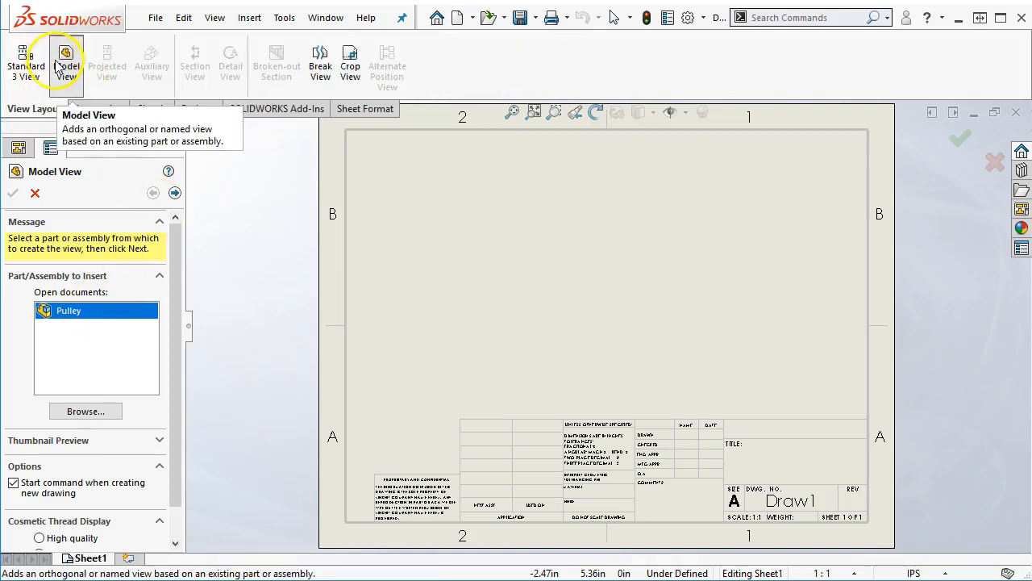
{"action": "left_click", "coordinate": [175, 193]}
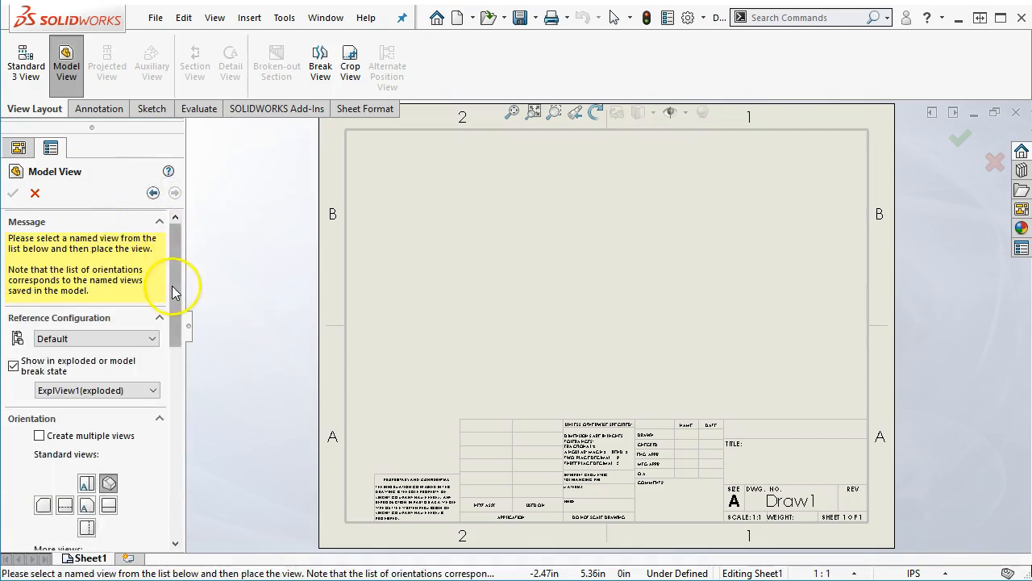
{"action": "left_click_drag", "start_coordinate": [175, 279], "coordinate": [176, 353]}
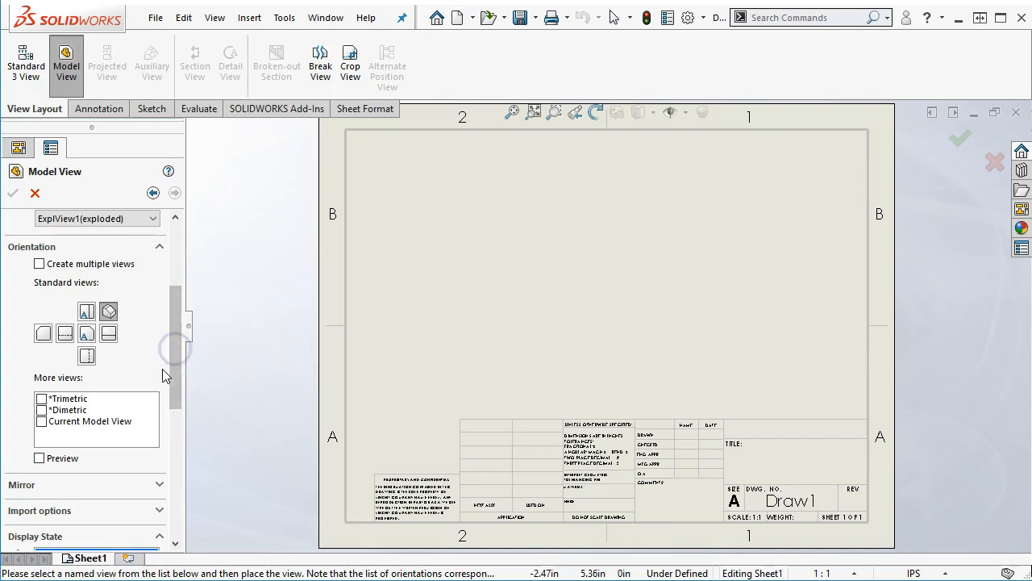
{"action": "left_click_drag", "start_coordinate": [175, 324], "coordinate": [174, 272]}
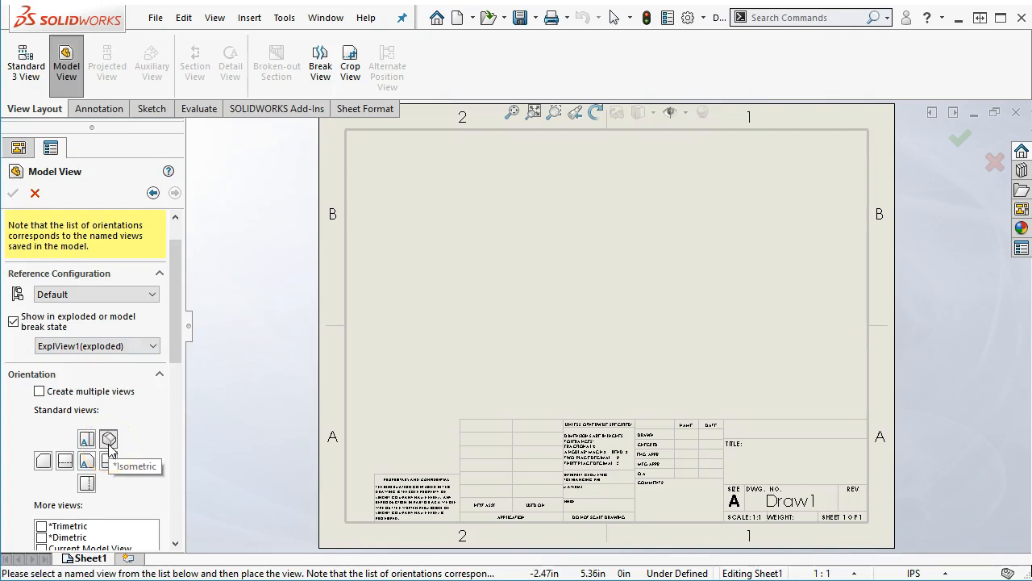
{"action": "left_click", "coordinate": [108, 442]}
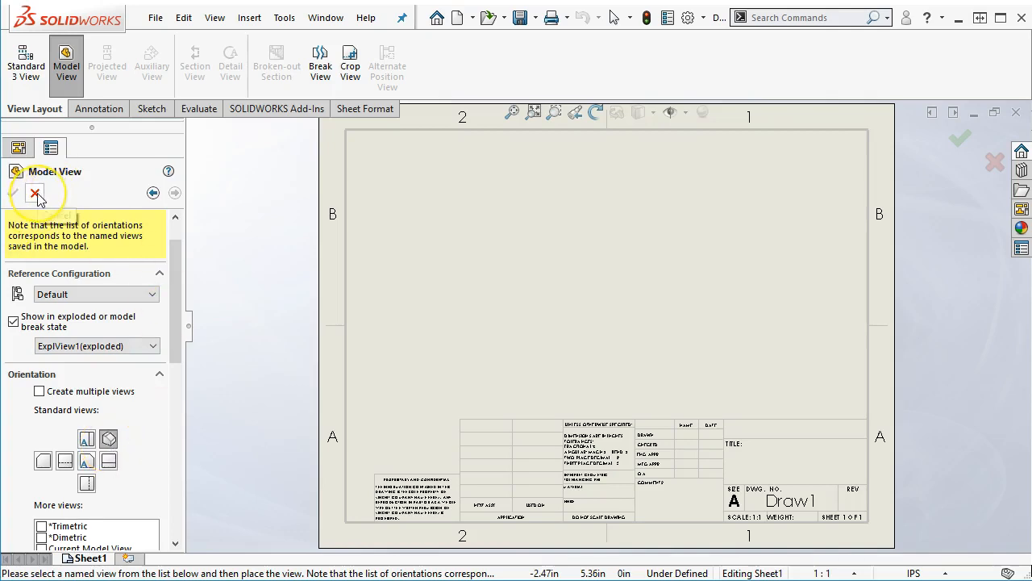
{"action": "left_click", "coordinate": [35, 195]}
{"action": "left_click", "coordinate": [165, 24]}
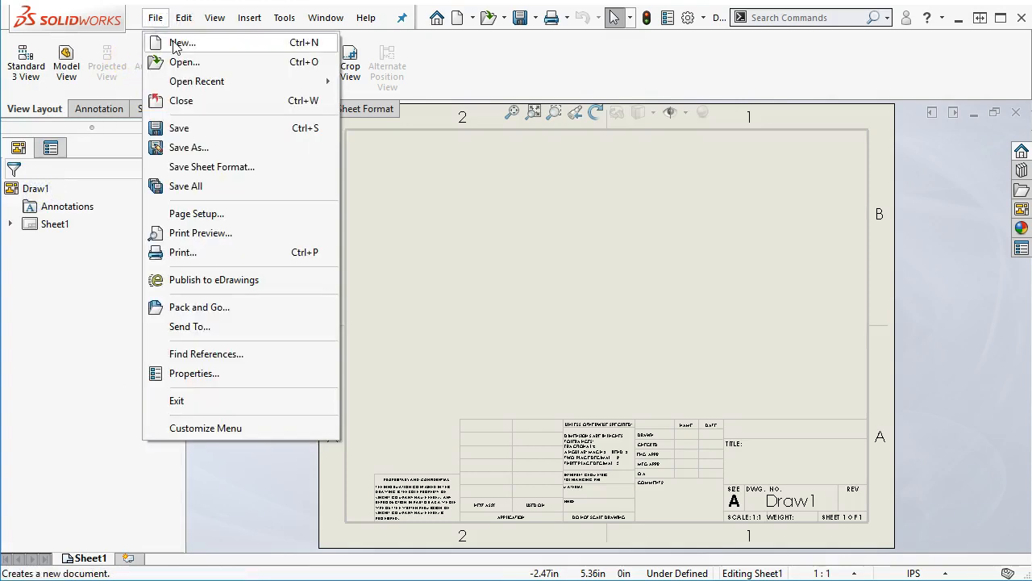
{"action": "left_click", "coordinate": [458, 19]}
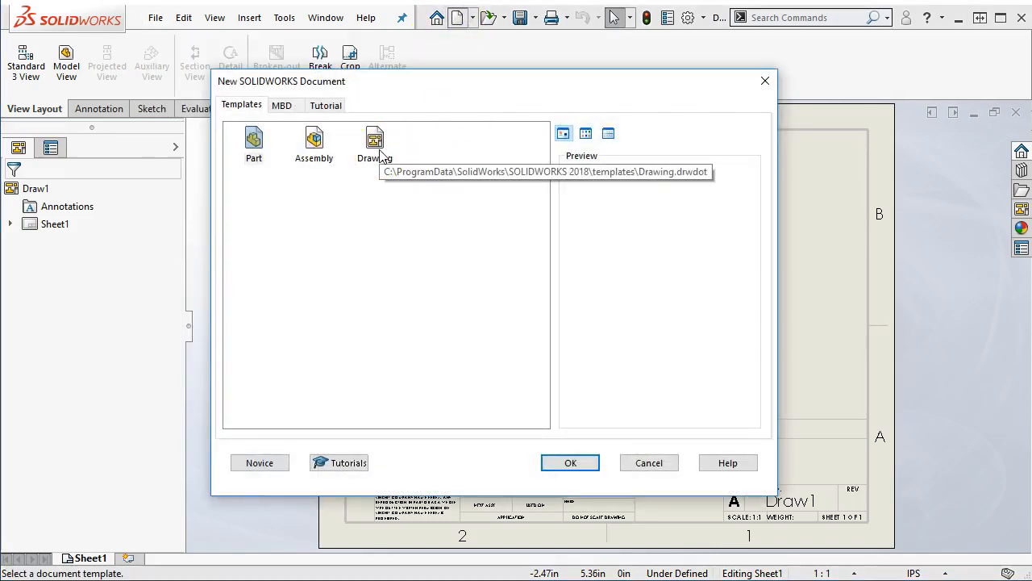
{"action": "left_click", "coordinate": [649, 463]}
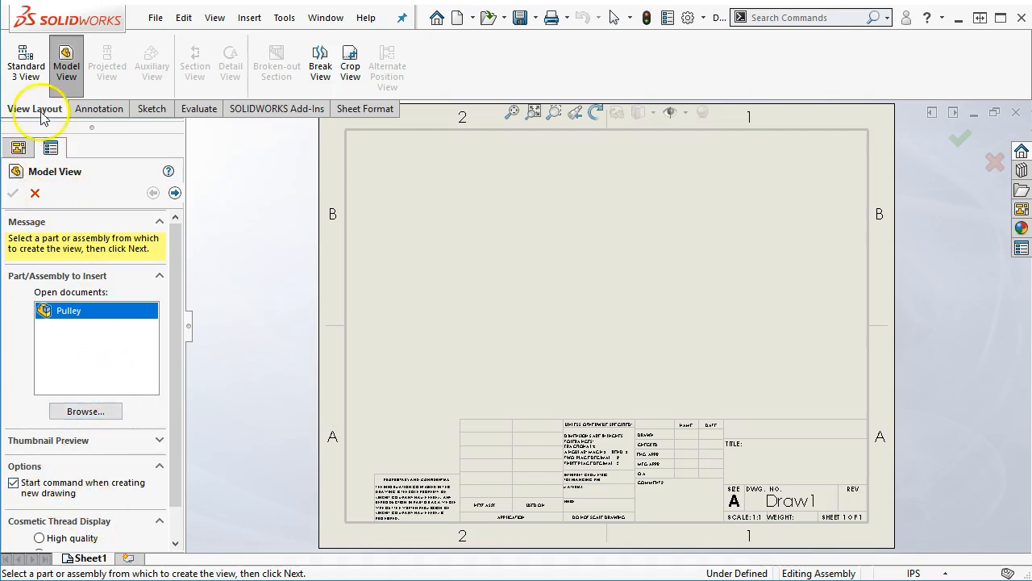
Load the Pulley assembly into the View Palette and look through its available views, including the exploded isometric.
{"action": "left_click", "coordinate": [56, 74]}
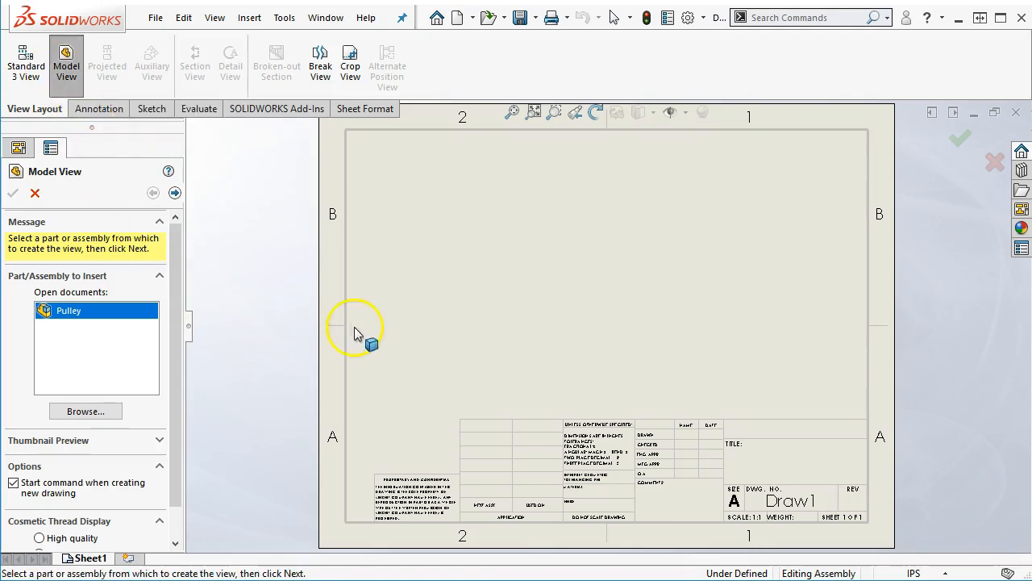
{"action": "left_click", "coordinate": [1022, 212]}
{"action": "left_click", "coordinate": [891, 129]}
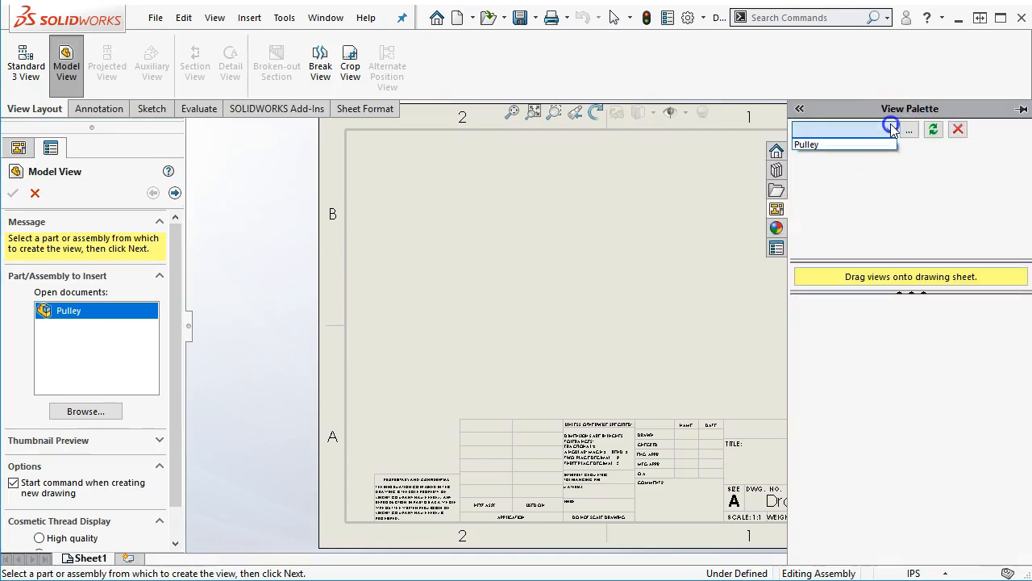
{"action": "left_click", "coordinate": [839, 144]}
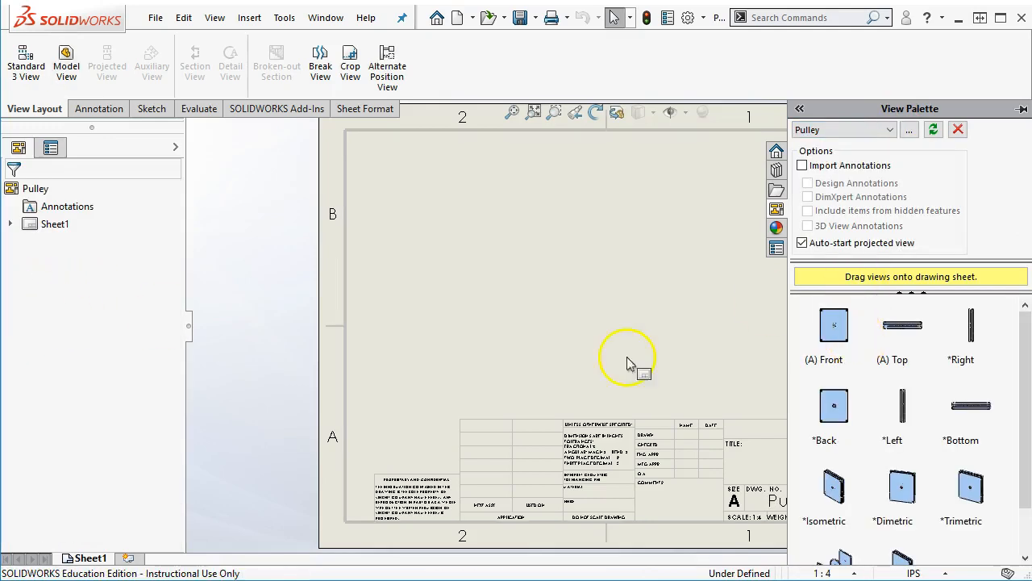
{"action": "scroll", "coordinate": [891, 339], "scroll_direction": "down", "scroll_amount": 1}
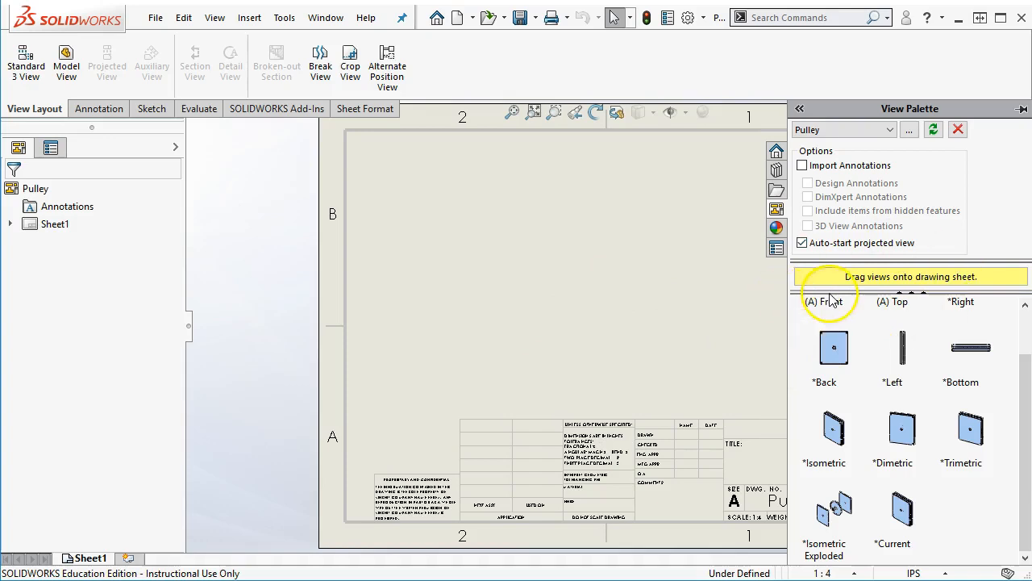
{"action": "left_click", "coordinate": [598, 272]}
Insert an isometric model view of the Pulley assembly in its exploded state ExplView1 on the left half of the sheet.
{"action": "left_click", "coordinate": [65, 67]}
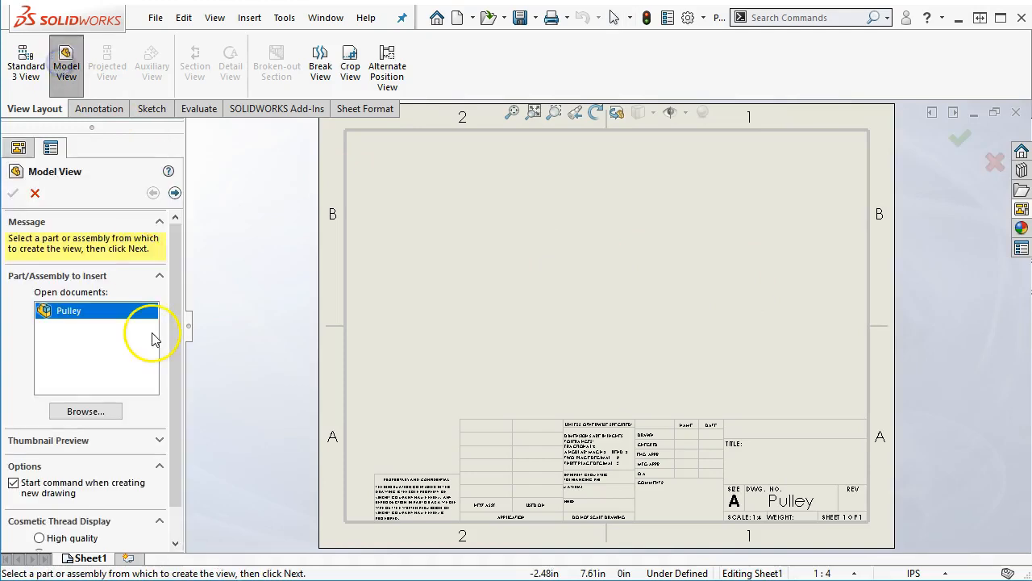
{"action": "left_click", "coordinate": [175, 193]}
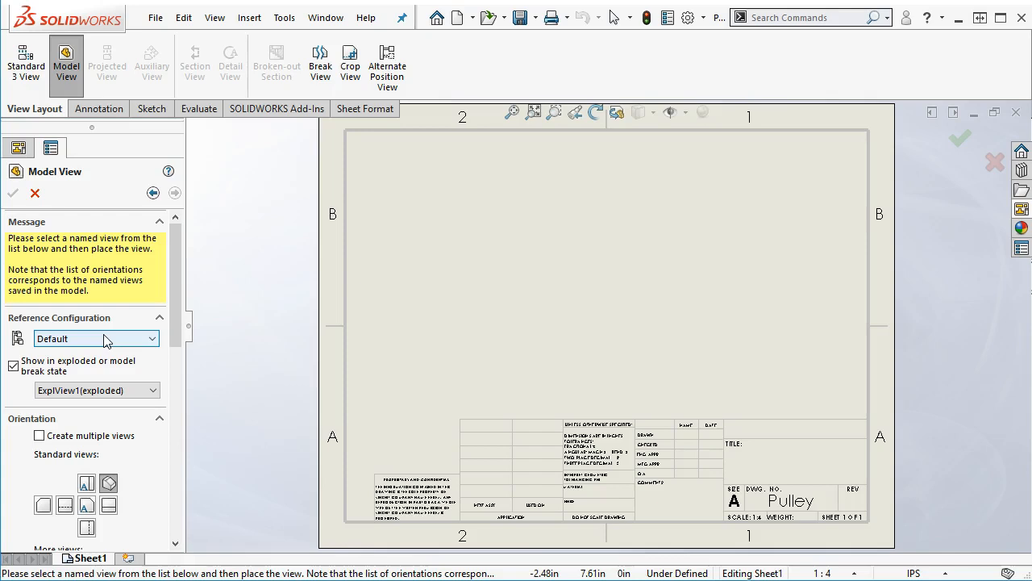
{"action": "left_click_drag", "start_coordinate": [172, 290], "coordinate": [176, 337]}
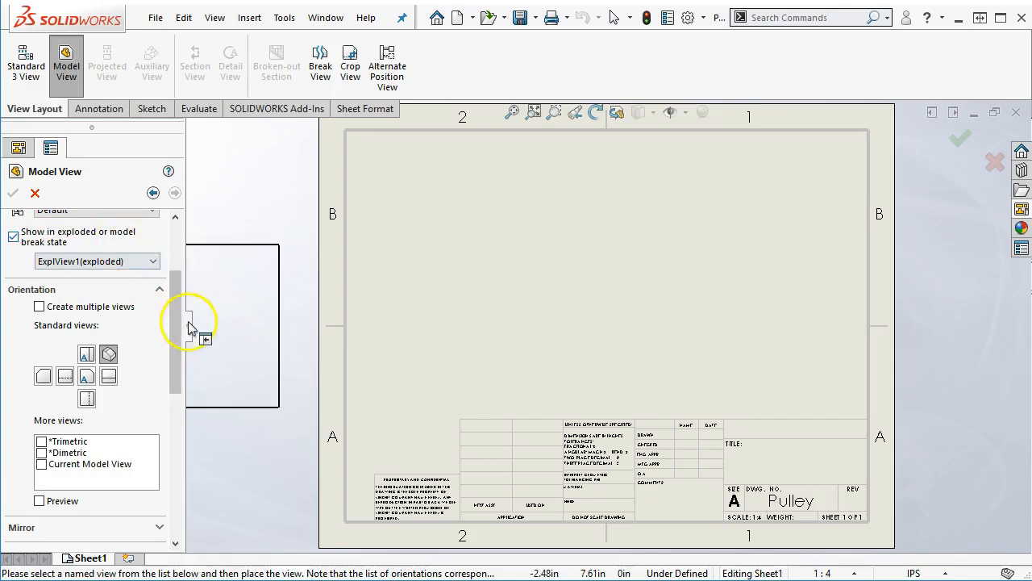
{"action": "left_click_drag", "start_coordinate": [179, 346], "coordinate": [175, 270]}
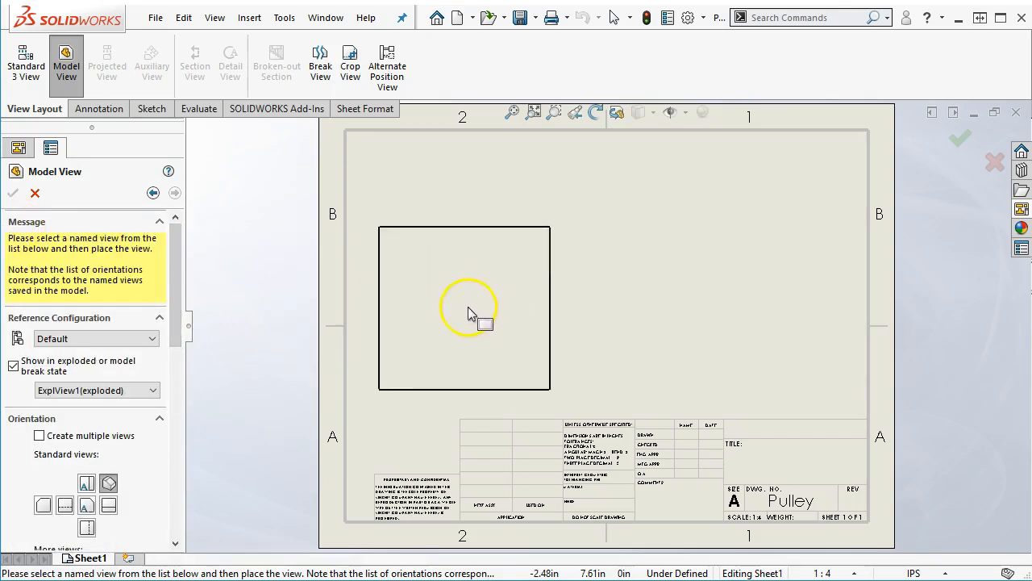
{"action": "left_click", "coordinate": [445, 322]}
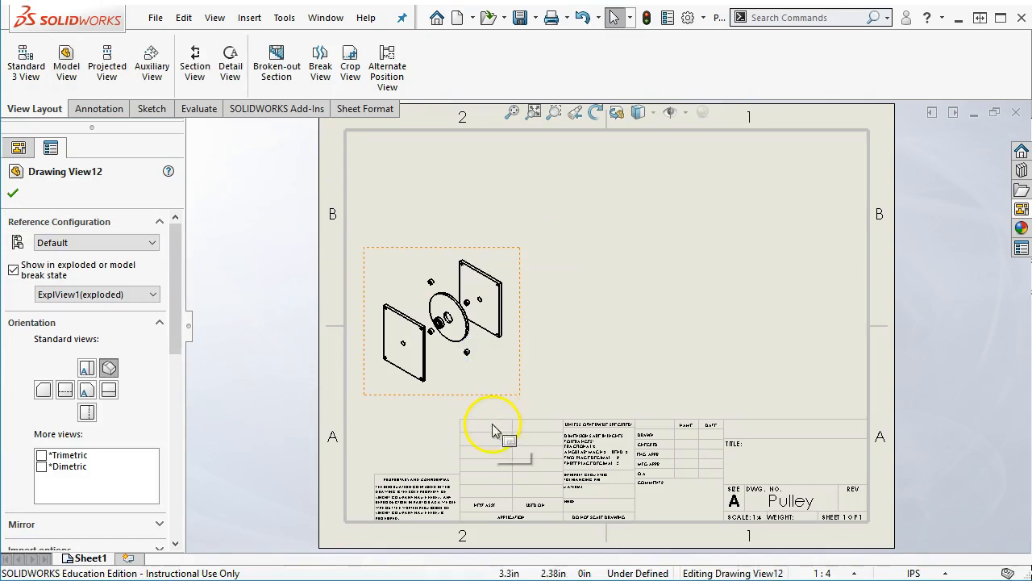
{"action": "left_click", "coordinate": [13, 194]}
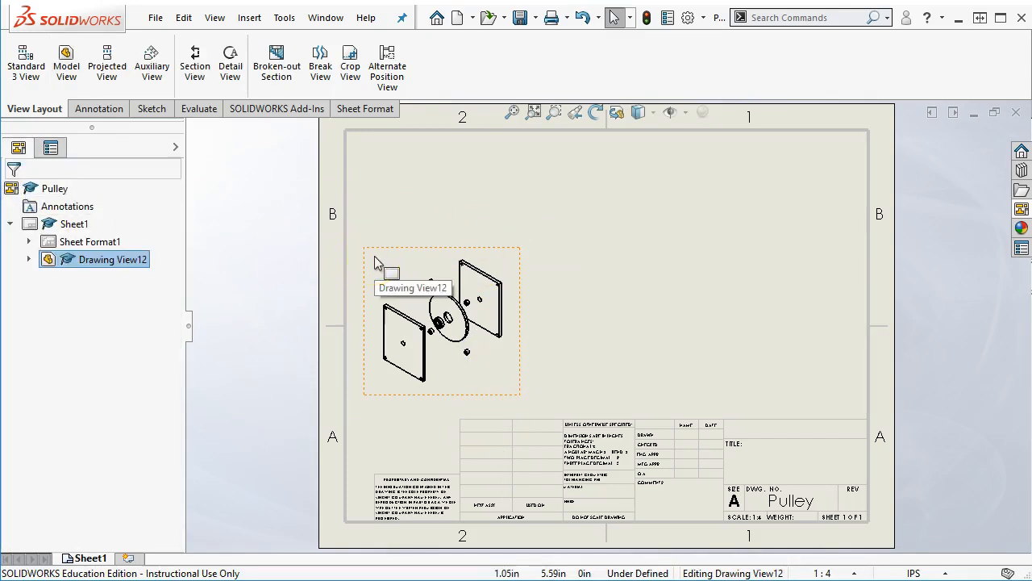
Insert a top-level-only bill of materials for the exploded view with the bom-standard template, placed along the sheet's upper border.
{"action": "left_click", "coordinate": [375, 257]}
{"action": "right_click", "coordinate": [374, 256]}
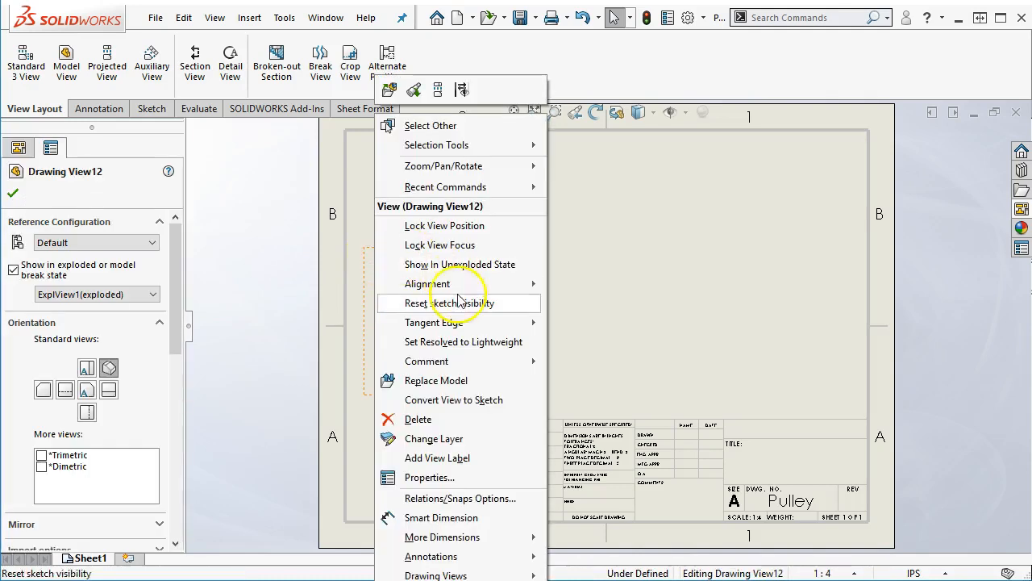
{"action": "mouse_move", "coordinate": [459, 580]}
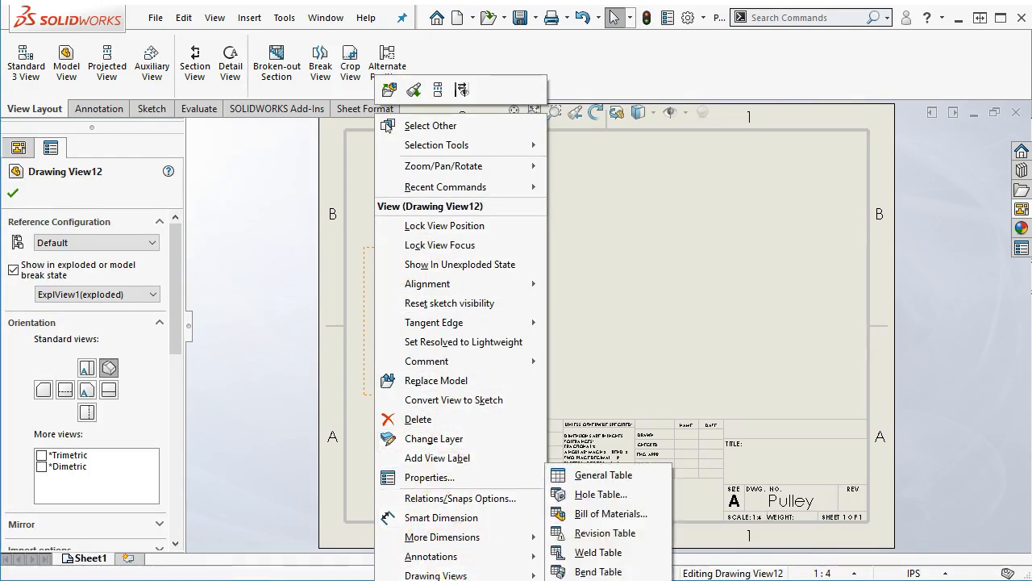
{"action": "left_click", "coordinate": [605, 513]}
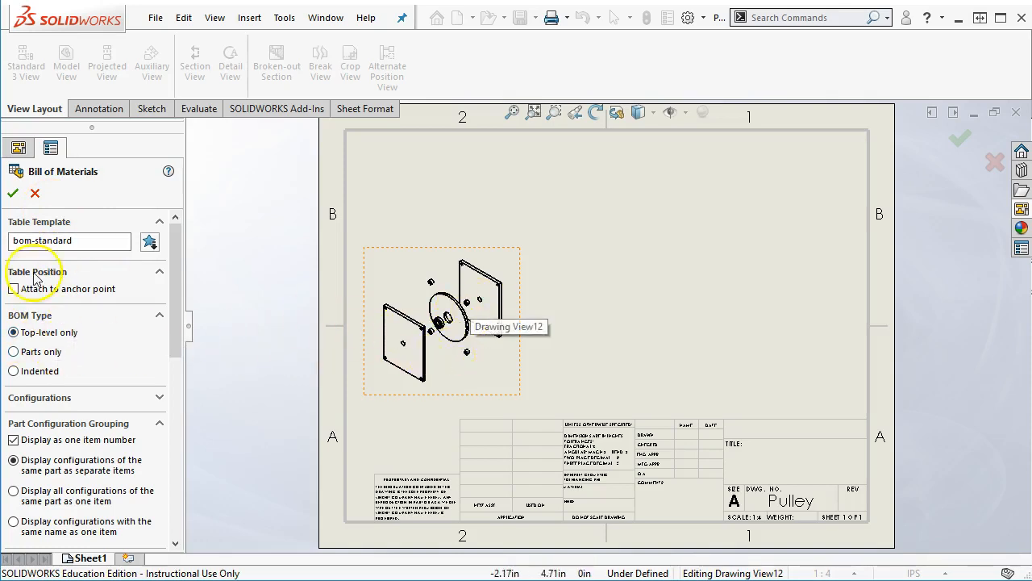
{"action": "left_click", "coordinate": [13, 193]}
{"action": "left_click", "coordinate": [513, 150]}
{"action": "left_click", "coordinate": [621, 306]}
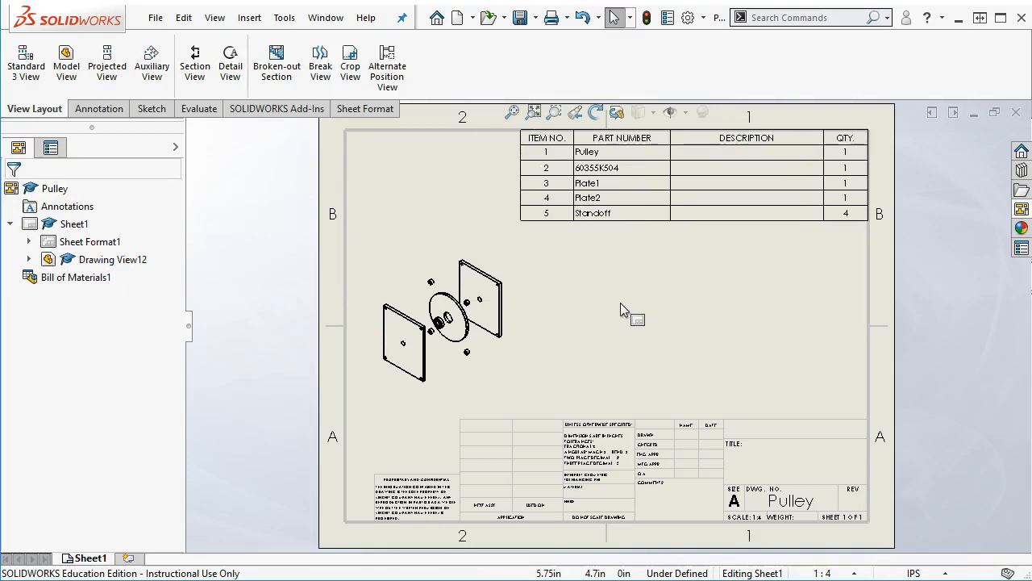
{"action": "left_click", "coordinate": [601, 267]}
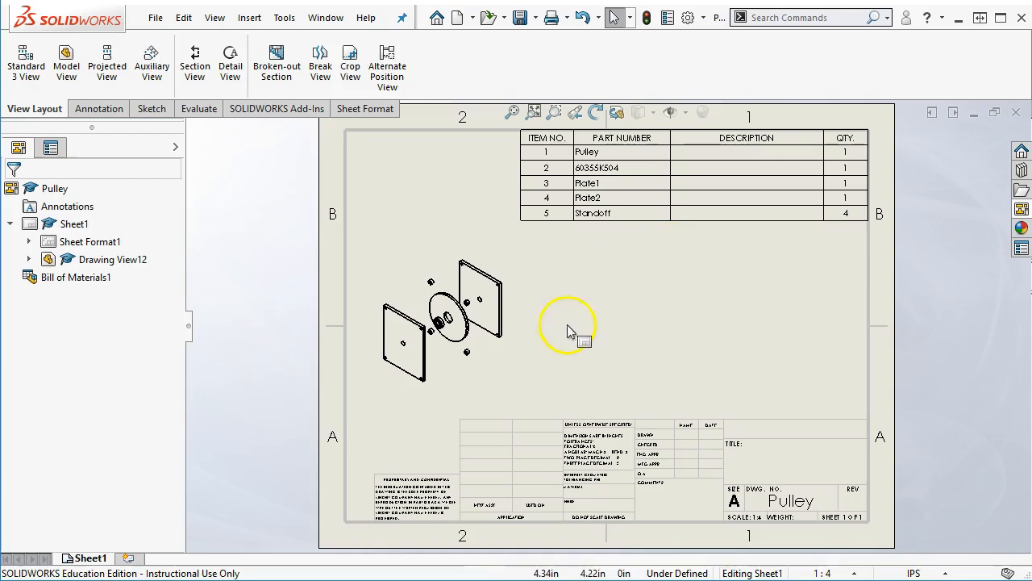
Narrow the bill of materials' DESCRIPTION column to its heading and shift the table toward the sheet's upper-right corner.
{"action": "left_click", "coordinate": [765, 149]}
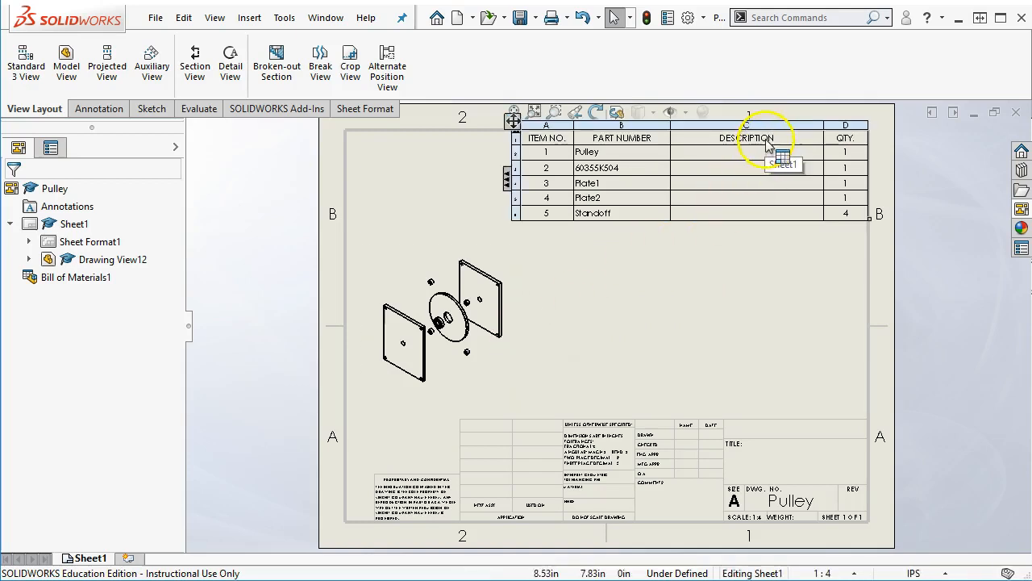
{"action": "double_click", "coordinate": [822, 131]}
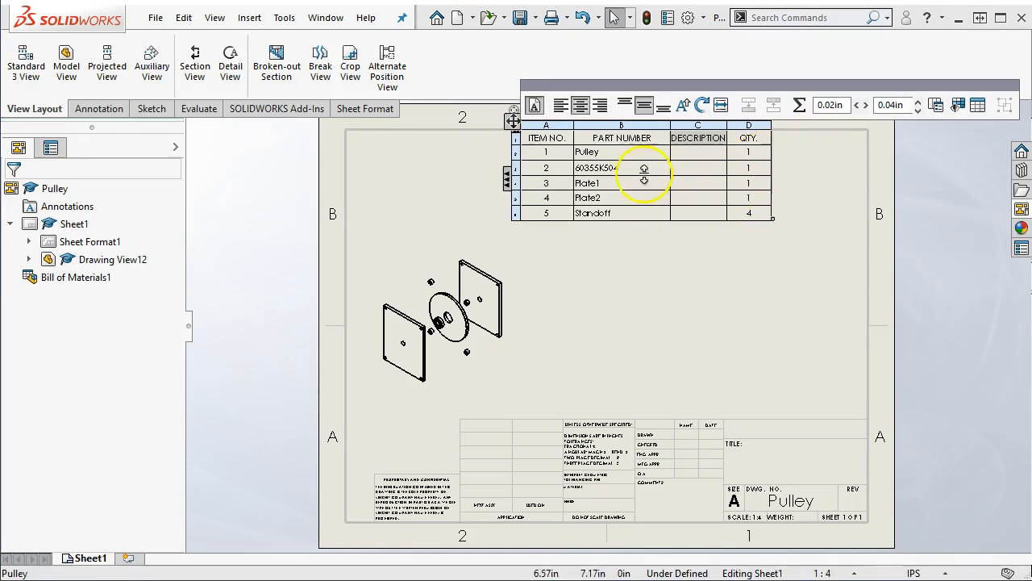
{"action": "left_click_drag", "start_coordinate": [513, 121], "coordinate": [610, 139]}
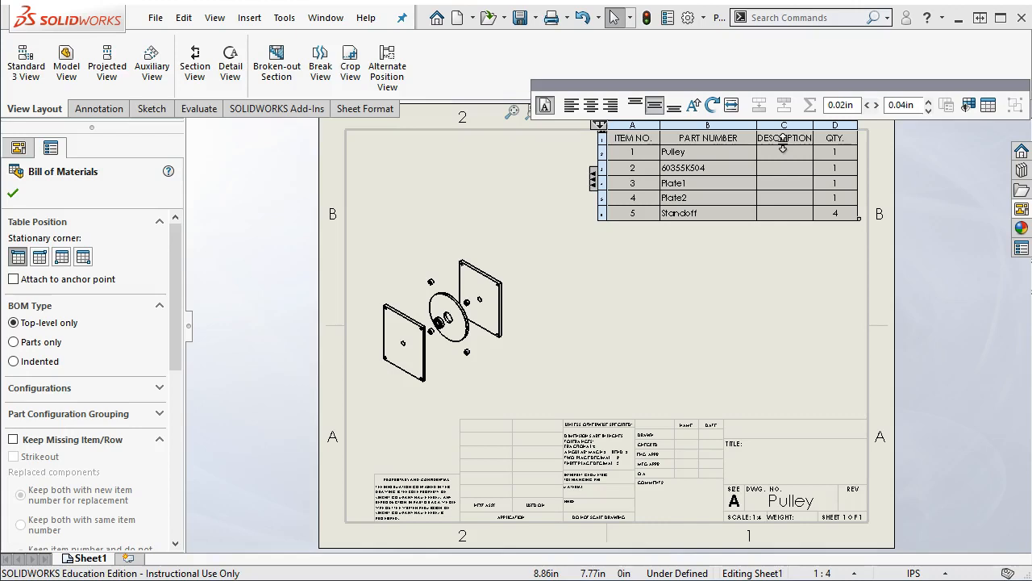
{"action": "scroll", "coordinate": [711, 198], "scroll_direction": "up", "scroll_amount": 1}
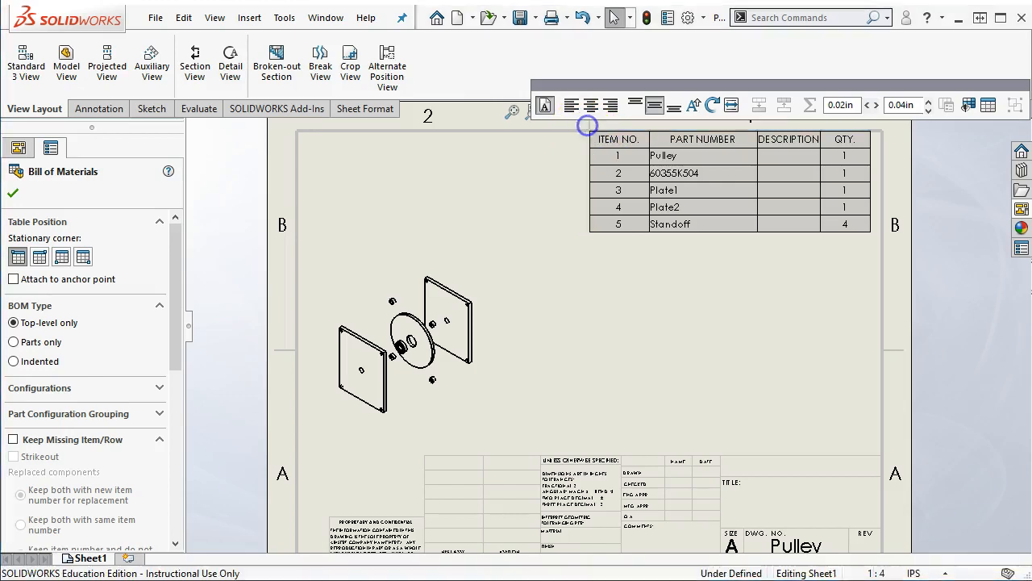
{"action": "left_click", "coordinate": [587, 125]}
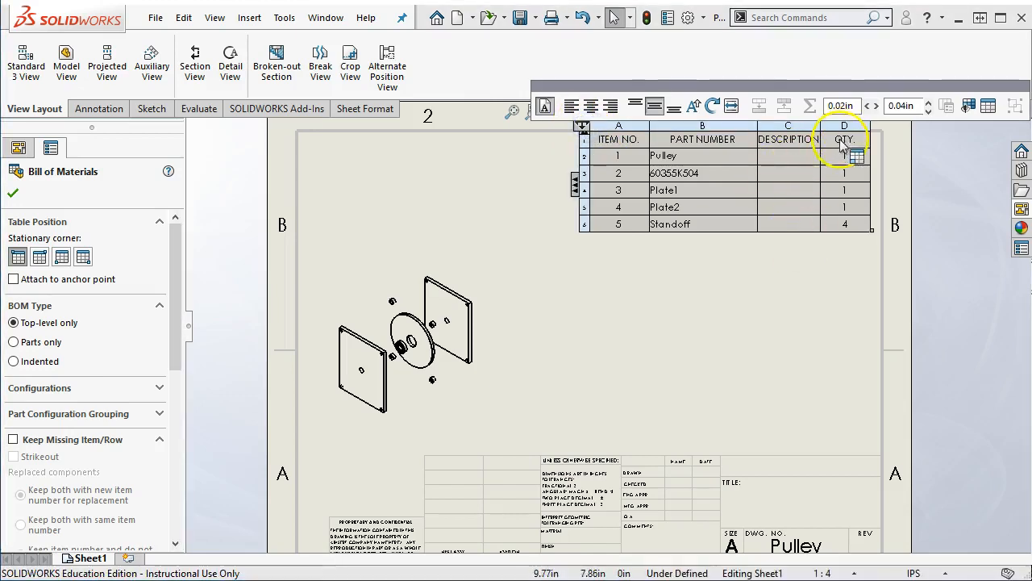
{"action": "left_click", "coordinate": [790, 271]}
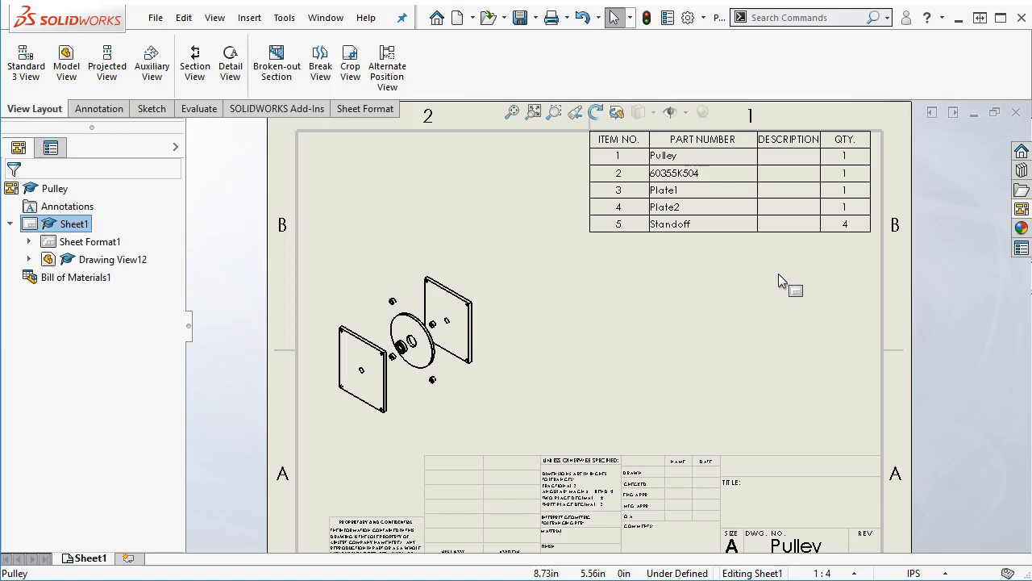
Move the exploded view to the middle of the sheet and auto-balloon it with the balloons laid out to its left, leaders attached to edges.
{"action": "mouse_move", "coordinate": [488, 282]}
{"action": "left_mouse_down"}
{"action": "mouse_move", "coordinate": [604, 280]}
{"action": "mouse_move", "coordinate": [622, 267]}
{"action": "left_mouse_up"}
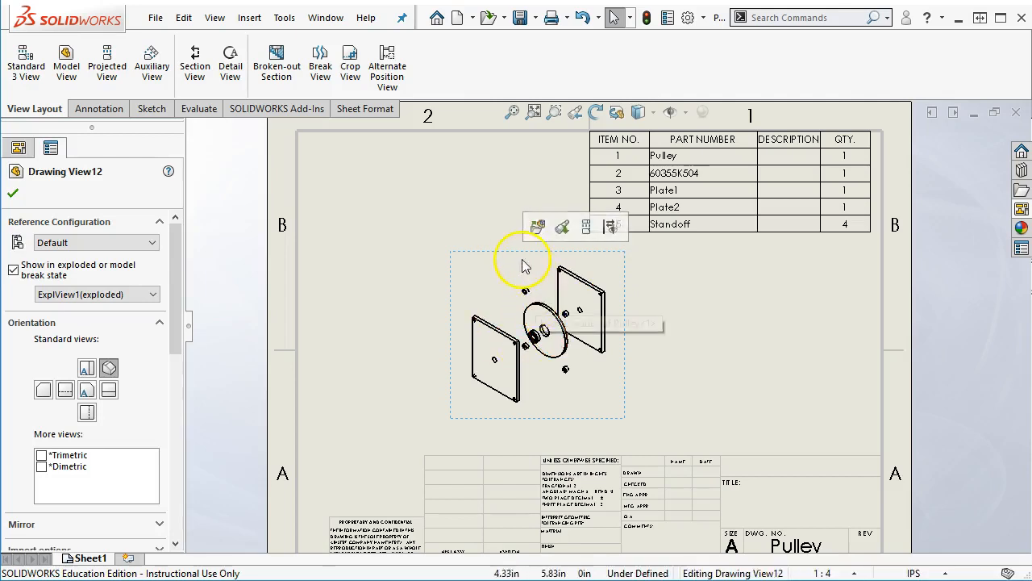
{"action": "mouse_move", "coordinate": [509, 258]}
{"action": "left_mouse_down"}
{"action": "mouse_move", "coordinate": [697, 255]}
{"action": "mouse_move", "coordinate": [525, 256]}
{"action": "mouse_move", "coordinate": [548, 264]}
{"action": "left_mouse_up"}
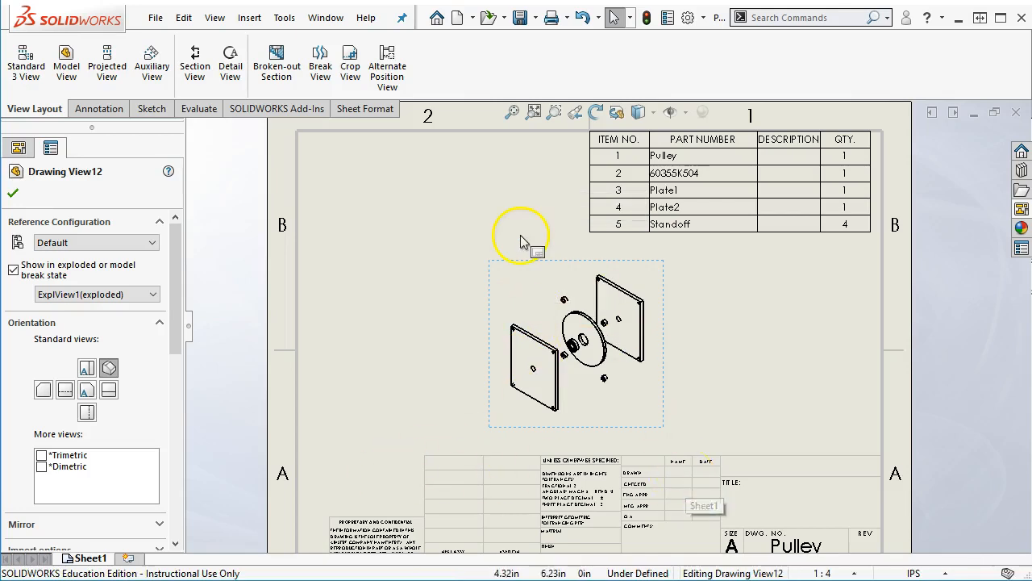
{"action": "left_click", "coordinate": [122, 112]}
{"action": "left_click", "coordinate": [299, 66]}
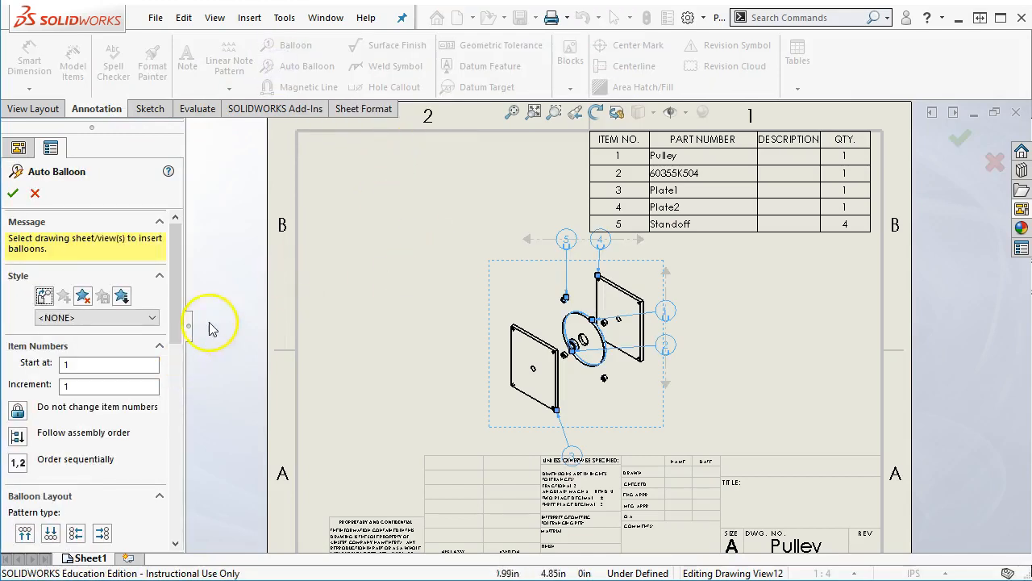
{"action": "scroll", "coordinate": [180, 327], "scroll_direction": "down", "scroll_amount": 5}
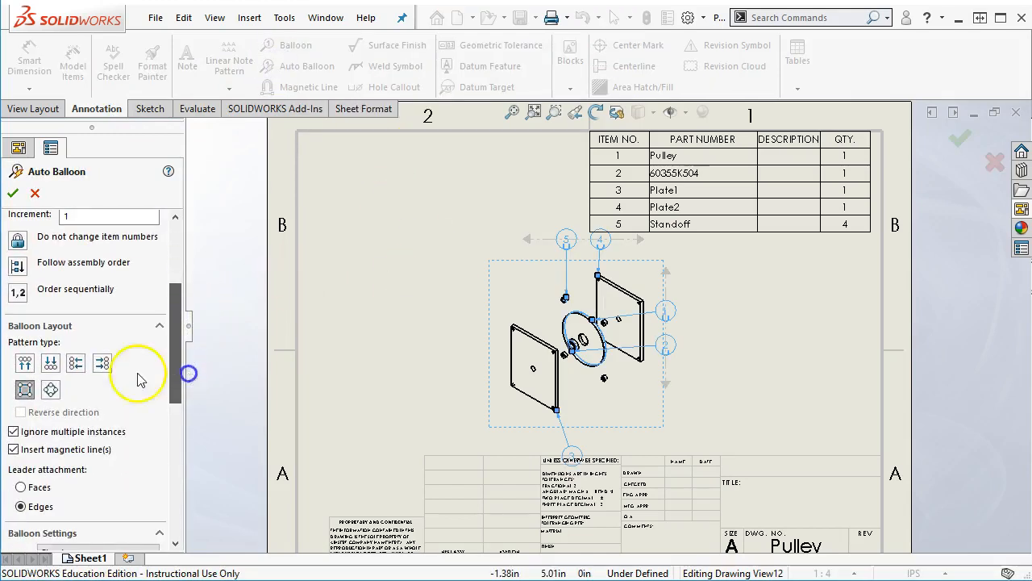
{"action": "left_click", "coordinate": [75, 363]}
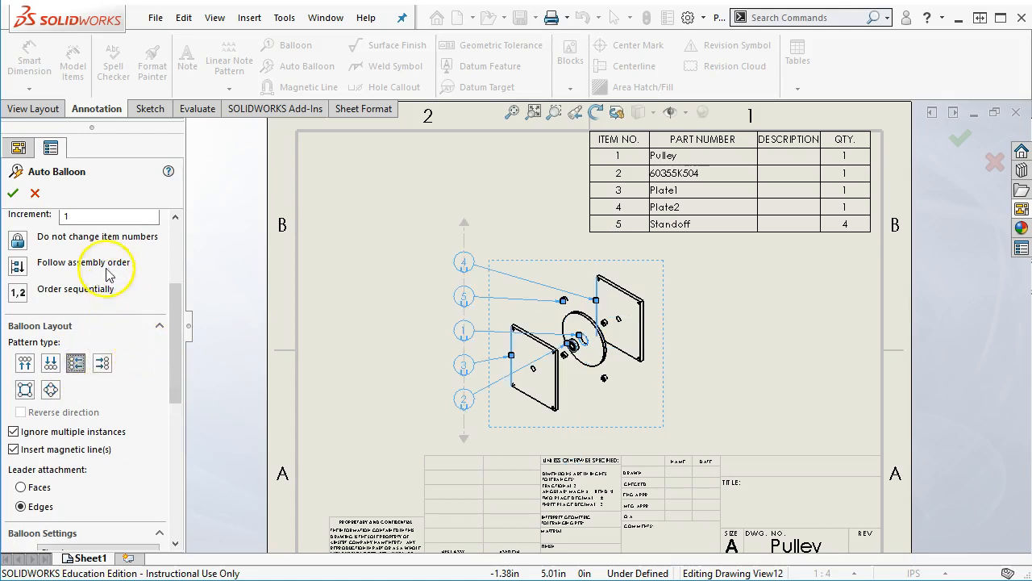
{"action": "left_click", "coordinate": [13, 193]}
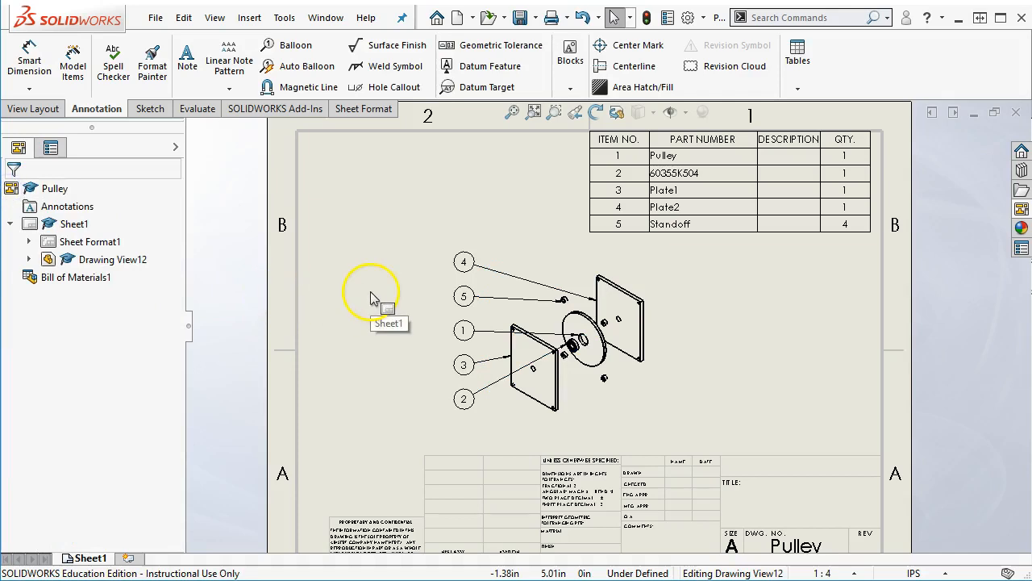
Move the balloons up and left along their magnetic line and rearrange them in the order 4, 5, 1, 2, 3 so the leaders do not cross.
{"action": "left_click", "coordinate": [458, 259]}
{"action": "left_click_drag", "start_coordinate": [457, 259], "coordinate": [445, 194]}
{"action": "left_click", "coordinate": [445, 302]}
{"action": "mouse_move", "coordinate": [444, 350]}
{"action": "left_mouse_down"}
{"action": "mouse_move", "coordinate": [444, 300]}
{"action": "mouse_move", "coordinate": [444, 358]}
{"action": "left_mouse_up"}
{"action": "left_click_drag", "start_coordinate": [440, 296], "coordinate": [443, 311]}
{"action": "left_click", "coordinate": [380, 343]}
{"action": "left_click", "coordinate": [443, 216]}
{"action": "left_click_drag", "start_coordinate": [444, 183], "coordinate": [447, 164]}
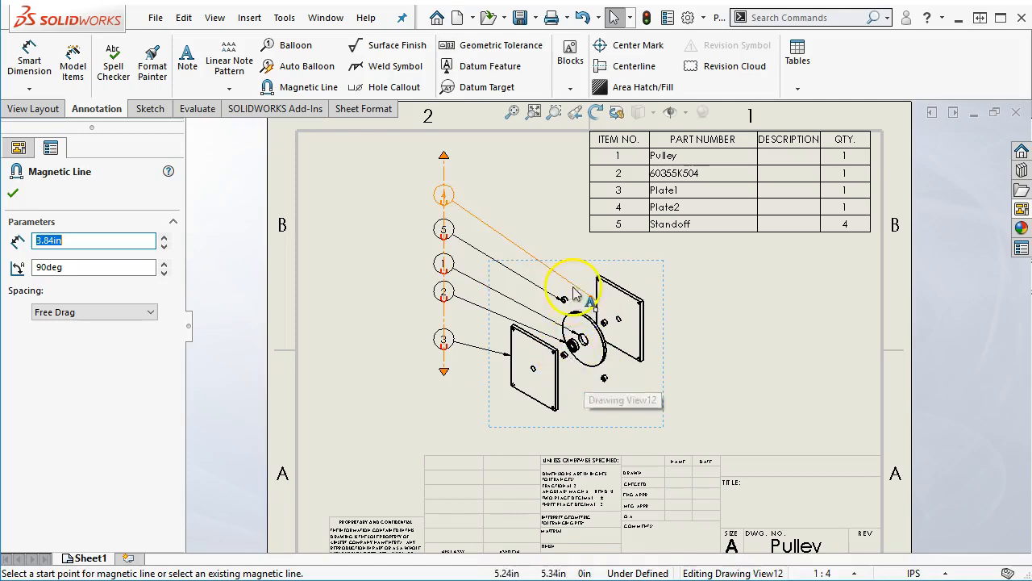
{"action": "left_click", "coordinate": [728, 377]}
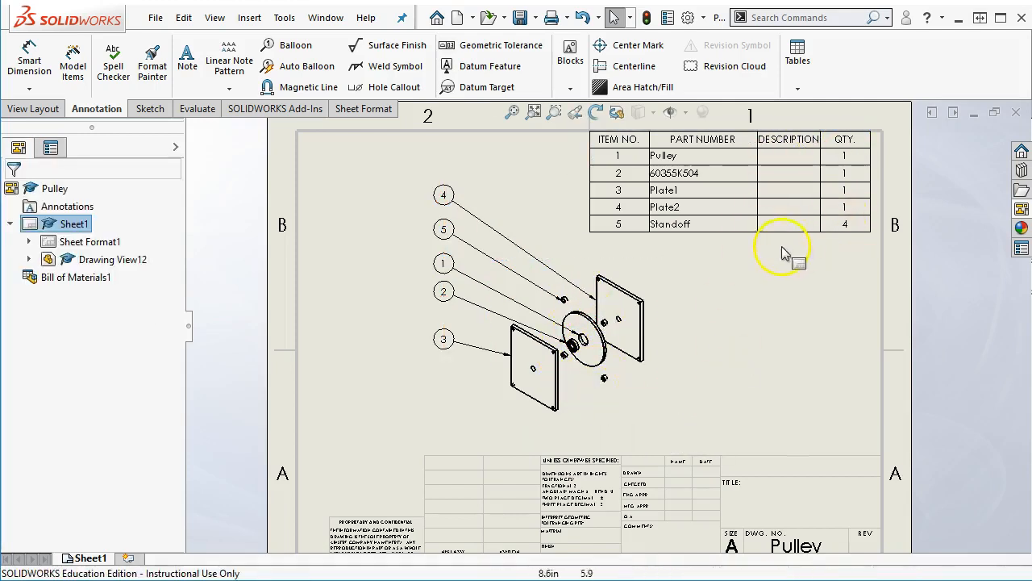
{"action": "left_click", "coordinate": [704, 318]}
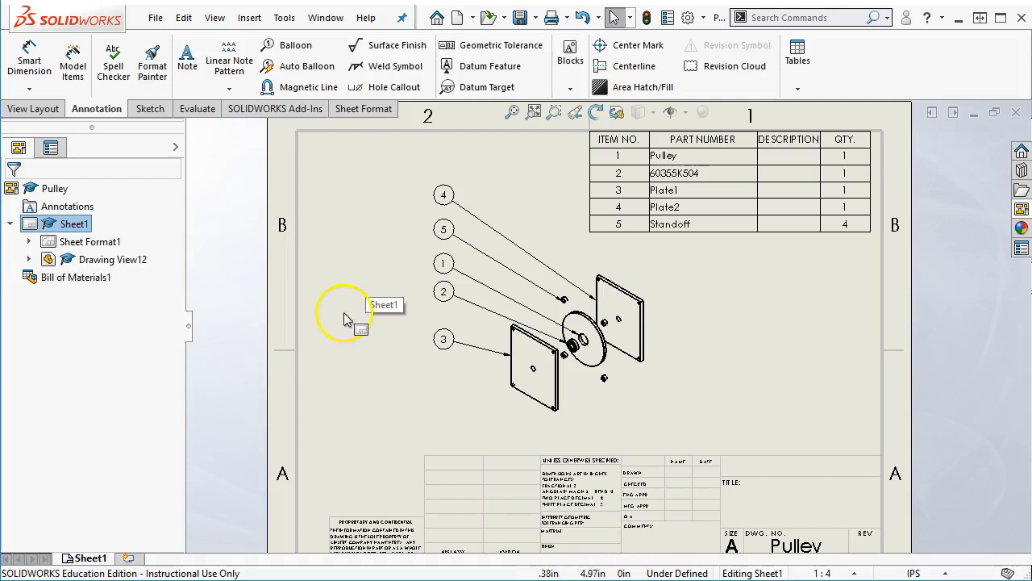
Add a second sheet to the drawing.
{"action": "left_click", "coordinate": [128, 558]}
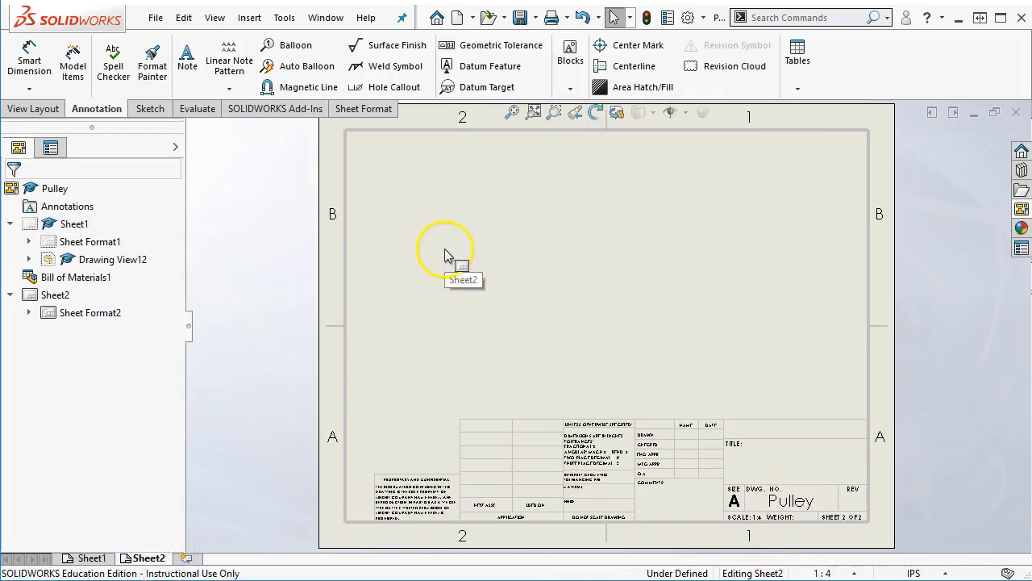
{"action": "left_click", "coordinate": [105, 558]}
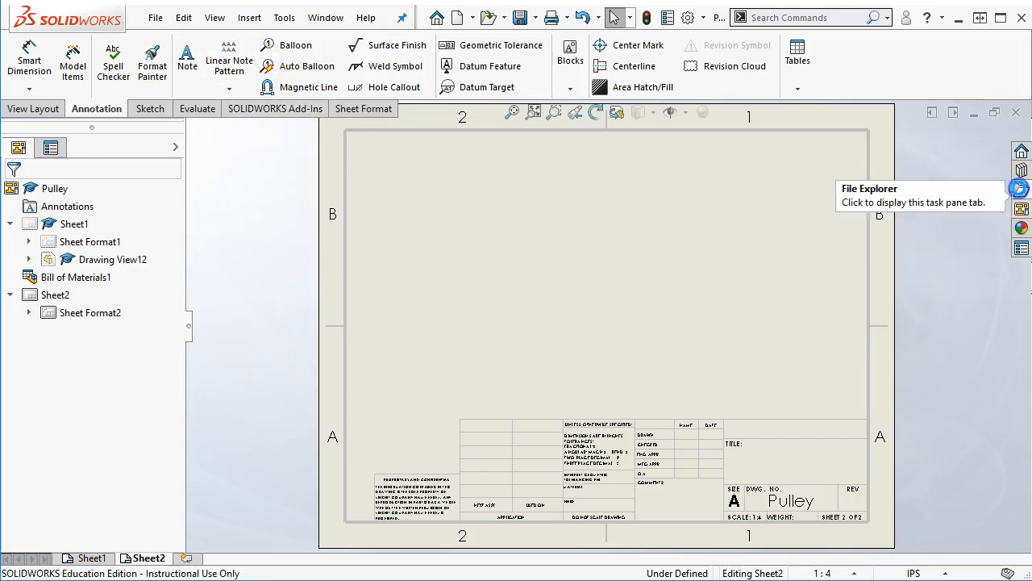
Start a model view of the Pulley part on Sheet2, taking the part from the documents open in SOLIDWORKS.
{"action": "left_click", "coordinate": [1021, 192]}
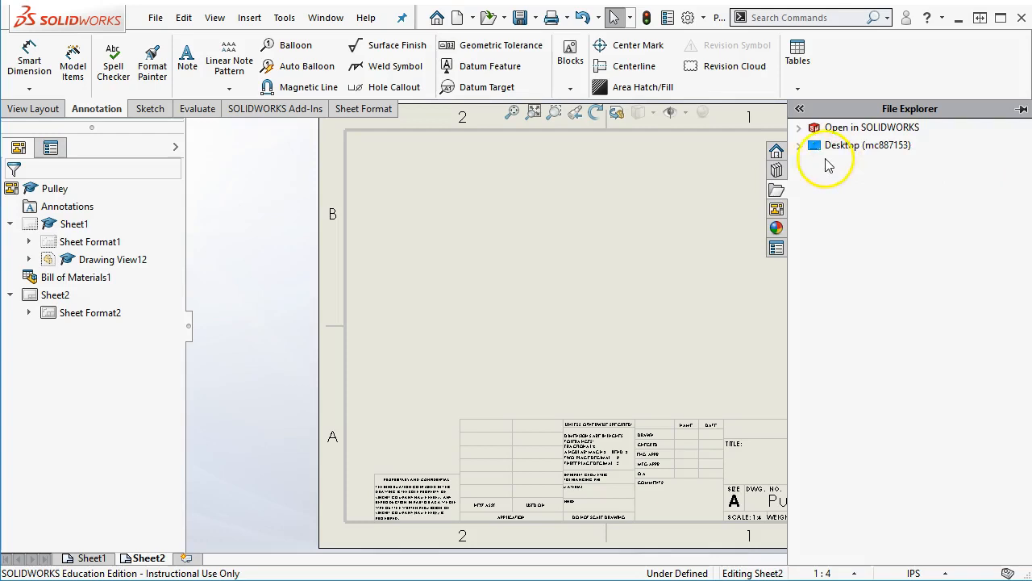
{"action": "left_click", "coordinate": [799, 127]}
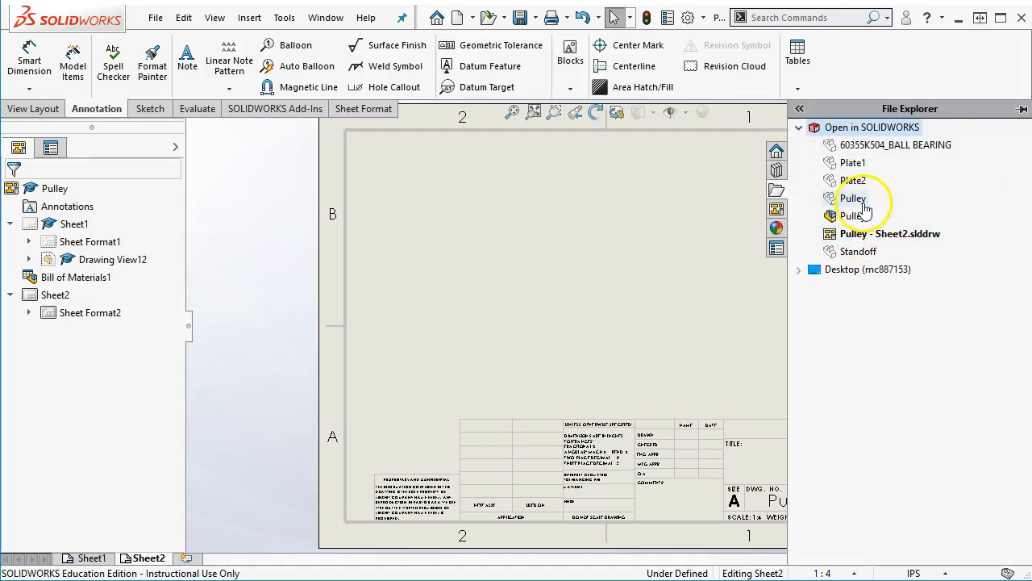
{"action": "mouse_move", "coordinate": [860, 205]}
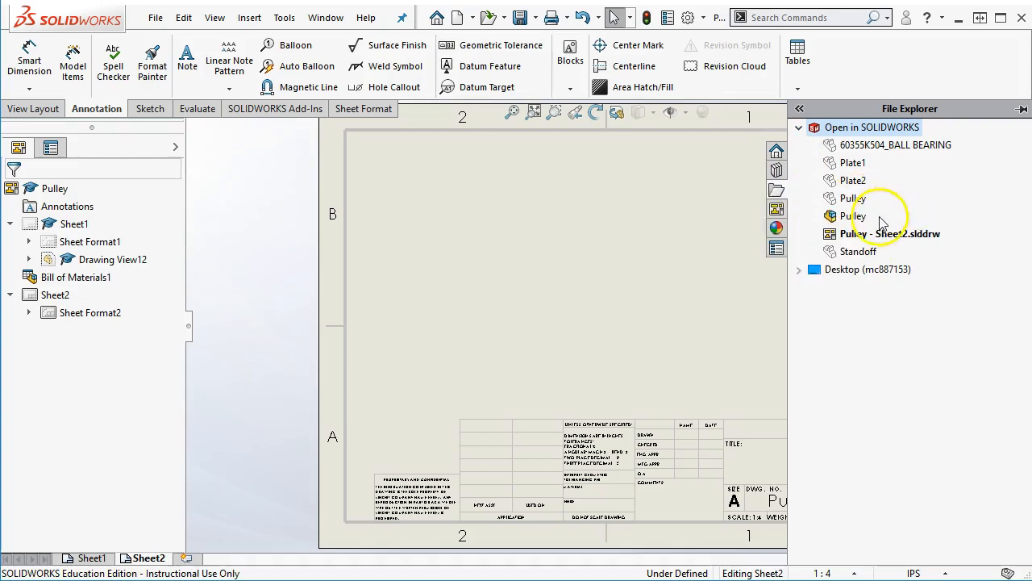
{"action": "mouse_move", "coordinate": [844, 223]}
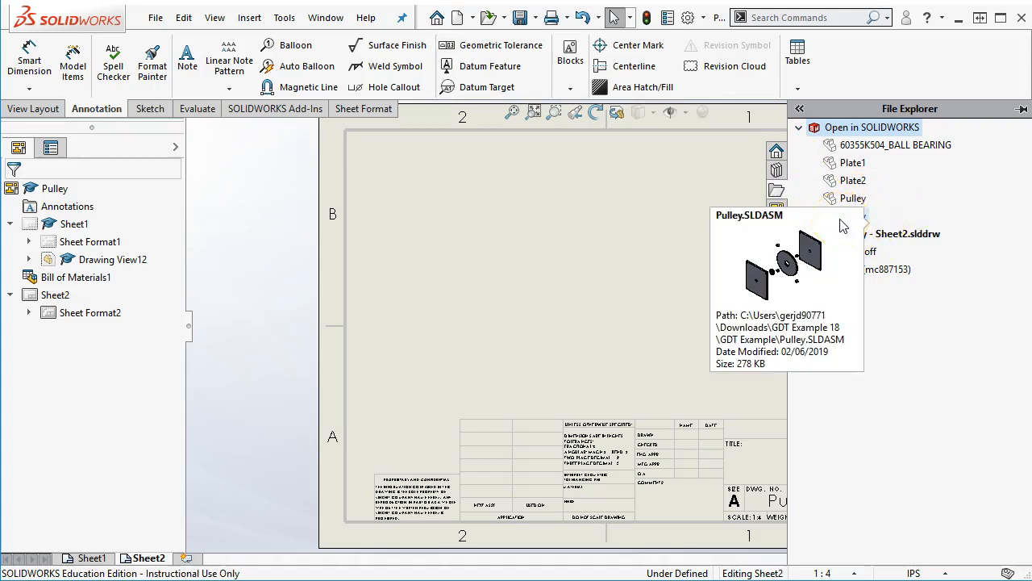
{"action": "left_click", "coordinate": [909, 232]}
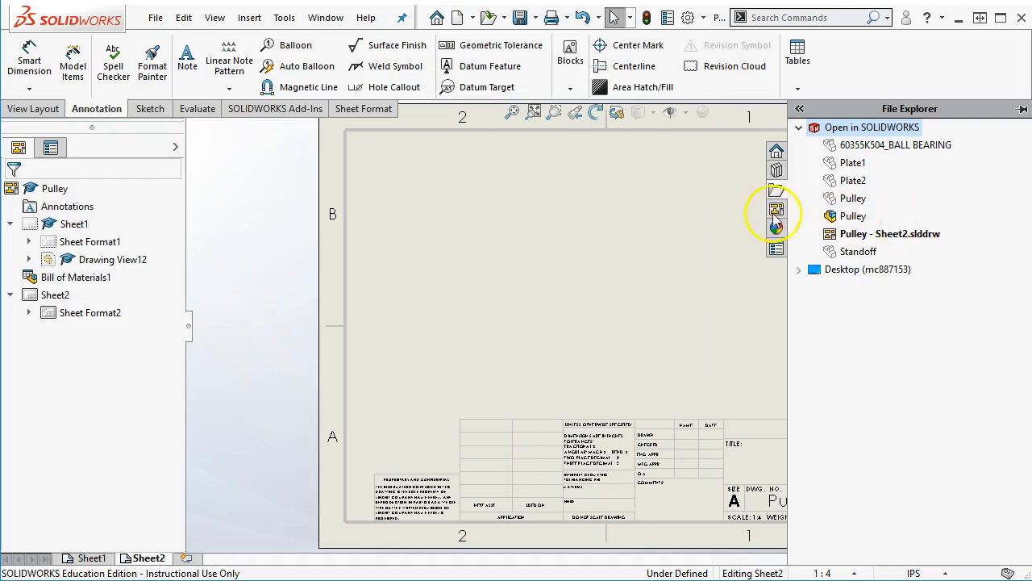
{"action": "left_click", "coordinate": [325, 17]}
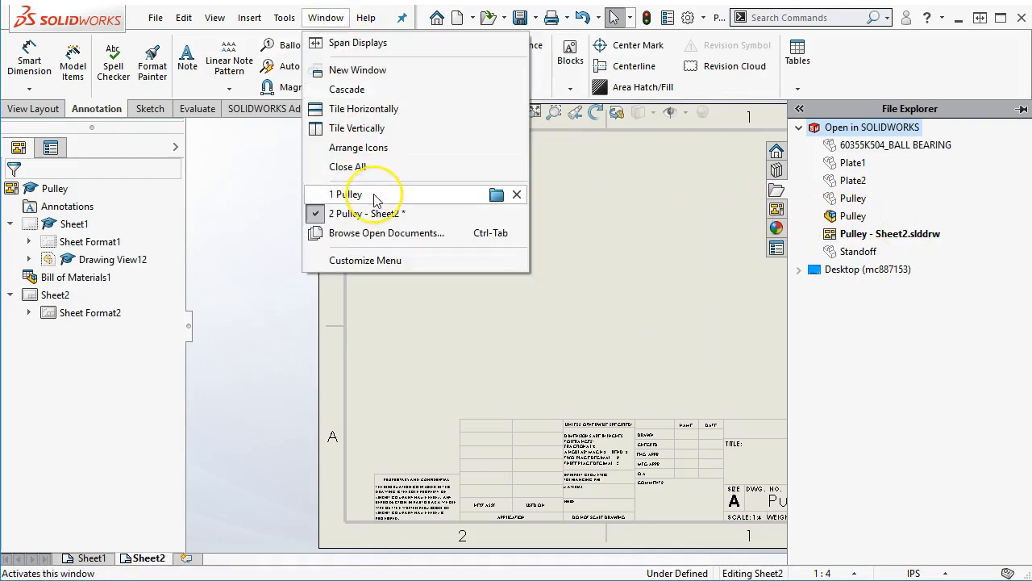
{"action": "mouse_move", "coordinate": [375, 199]}
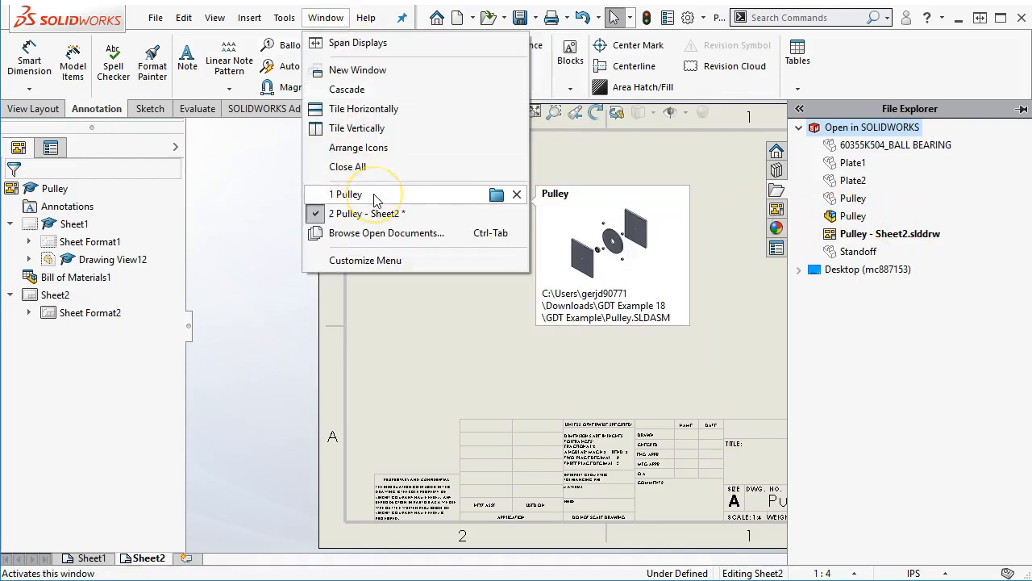
{"action": "double_click", "coordinate": [853, 199]}
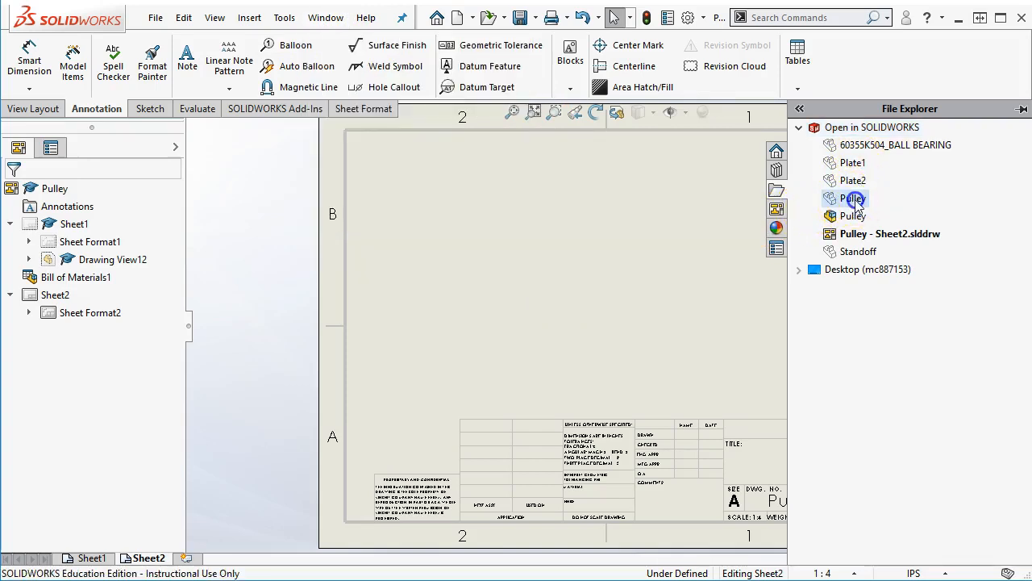
{"action": "left_click_drag", "start_coordinate": [866, 203], "coordinate": [649, 198]}
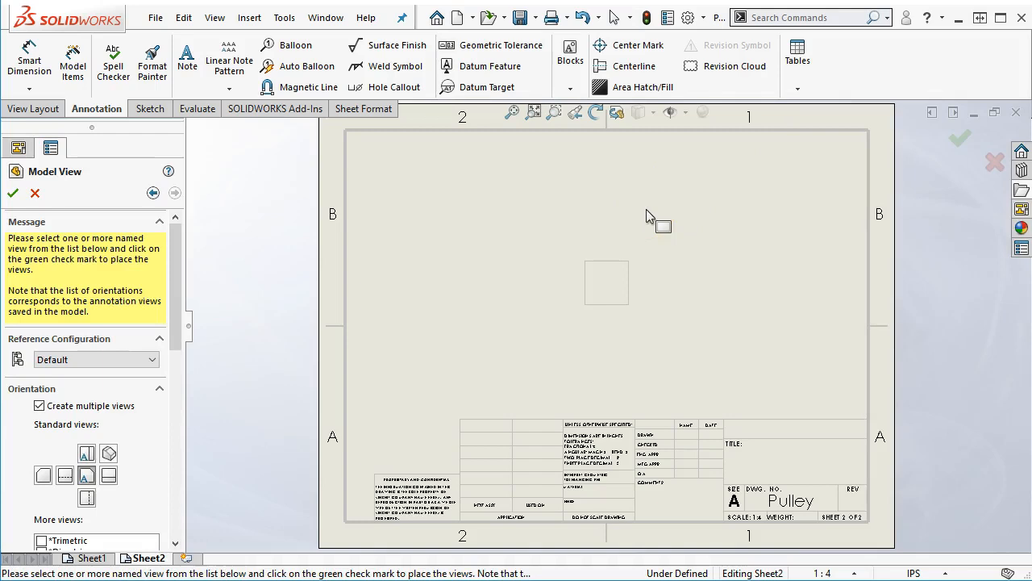
Create front, right and isometric views of the Pulley part together on Sheet2.
{"action": "left_click_drag", "start_coordinate": [179, 280], "coordinate": [184, 347]}
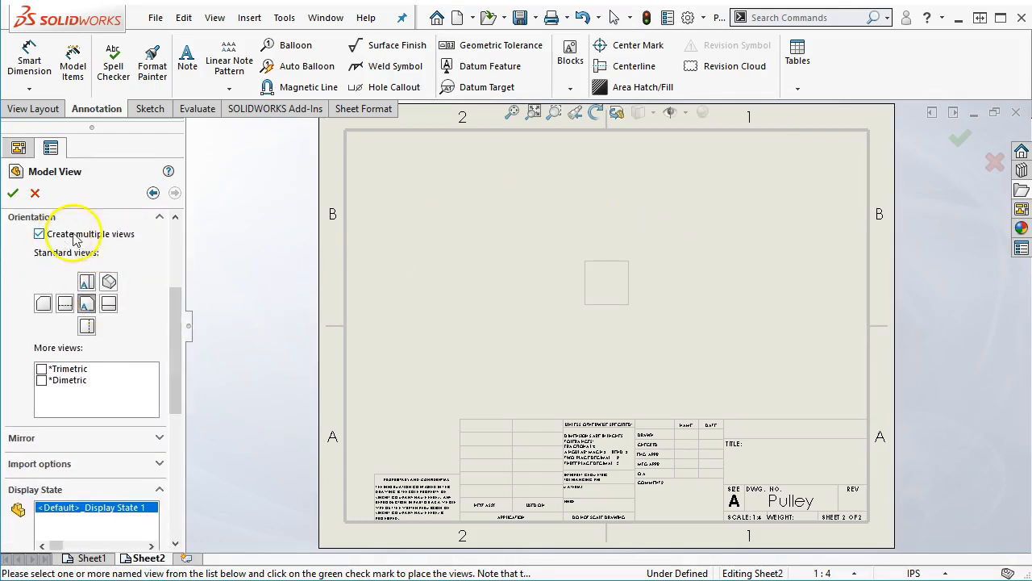
{"action": "left_click", "coordinate": [108, 303]}
{"action": "left_click", "coordinate": [108, 281]}
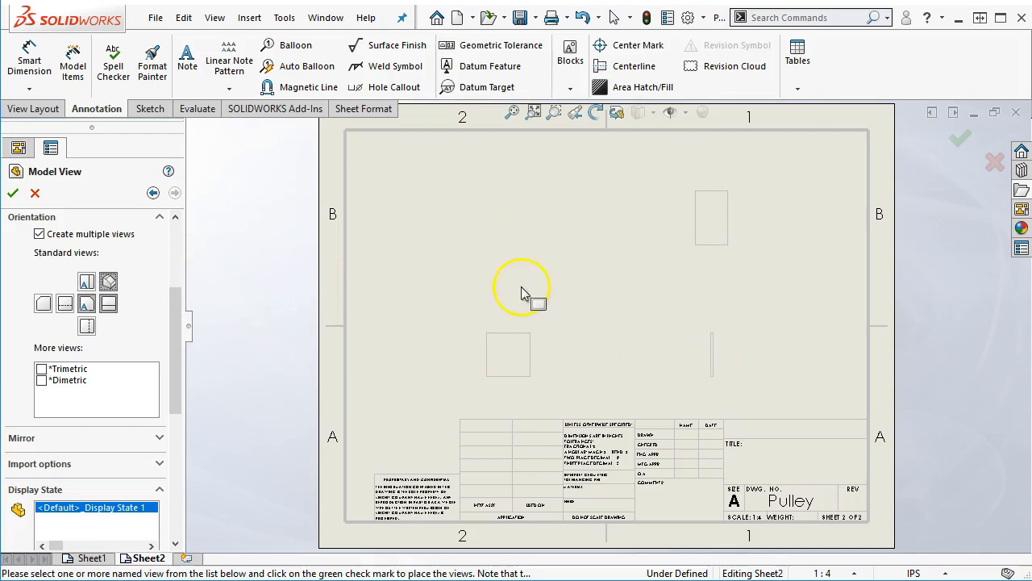
{"action": "left_click", "coordinate": [12, 193]}
Move the Pulley part's front view up and right, and its isometric view into the sheet's upper-right corner.
{"action": "left_click_drag", "start_coordinate": [537, 329], "coordinate": [567, 278]}
{"action": "left_click_drag", "start_coordinate": [739, 253], "coordinate": [838, 220]}
{"action": "left_click", "coordinate": [791, 300]}
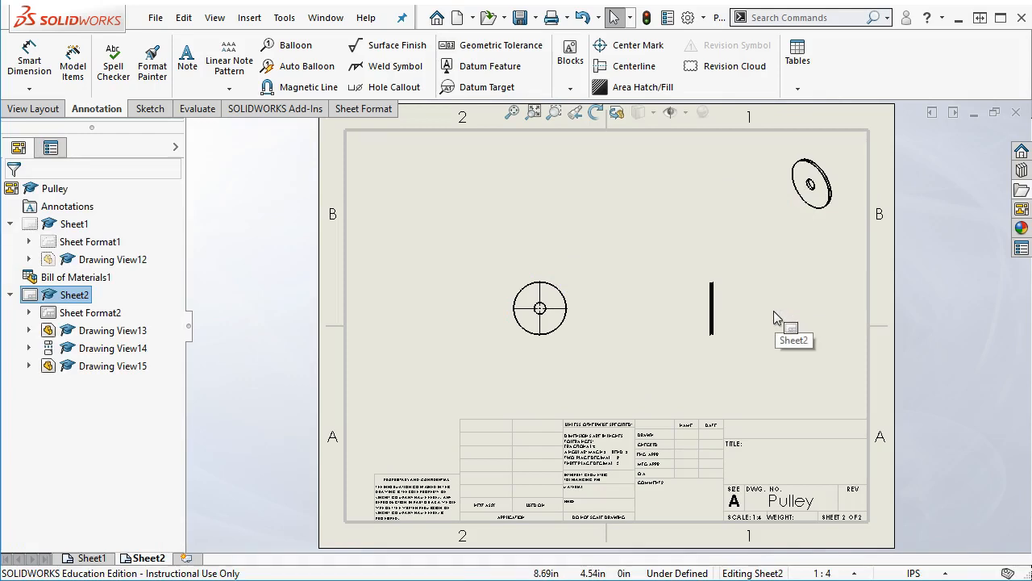
Set Sheet2's scale to 1:2 and shift the enlarged isometric view slightly down inside the border.
{"action": "left_click", "coordinate": [855, 573]}
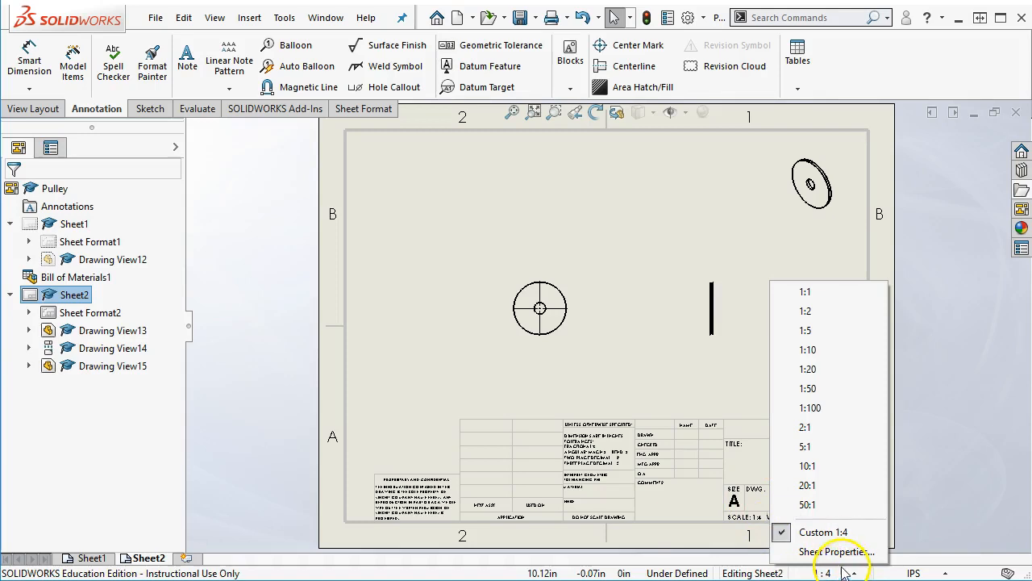
{"action": "left_click", "coordinate": [807, 311]}
{"action": "left_click", "coordinate": [813, 261]}
Arrange the Pulley part's front view midway between the border and title block, and bring the side view closer to it.
{"action": "mouse_move", "coordinate": [542, 373]}
{"action": "left_mouse_down"}
{"action": "mouse_move", "coordinate": [541, 346]}
{"action": "mouse_move", "coordinate": [520, 339]}
{"action": "left_mouse_up"}
{"action": "left_click", "coordinate": [733, 364]}
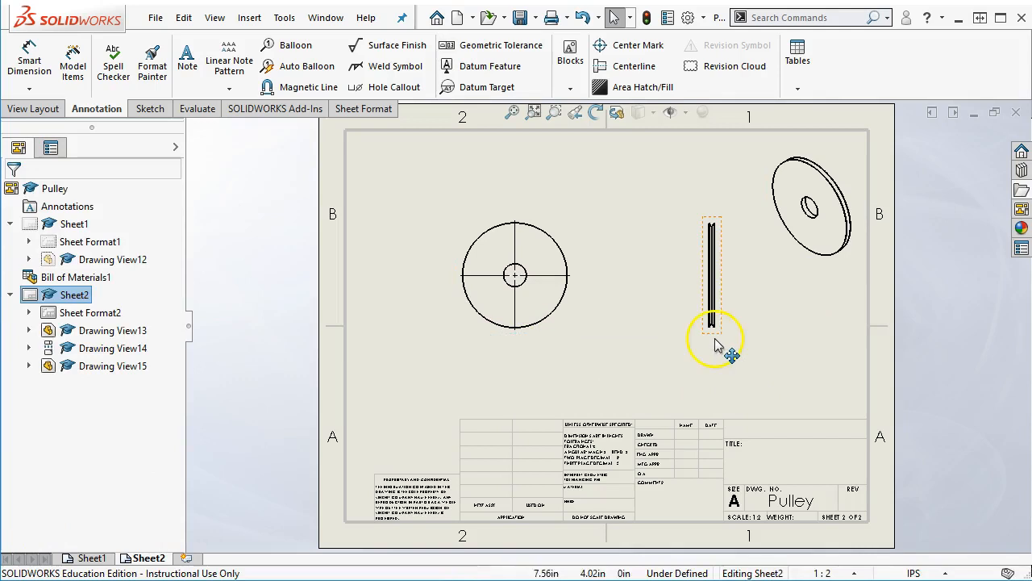
{"action": "left_click_drag", "start_coordinate": [715, 346], "coordinate": [707, 345]}
{"action": "left_click", "coordinate": [647, 361]}
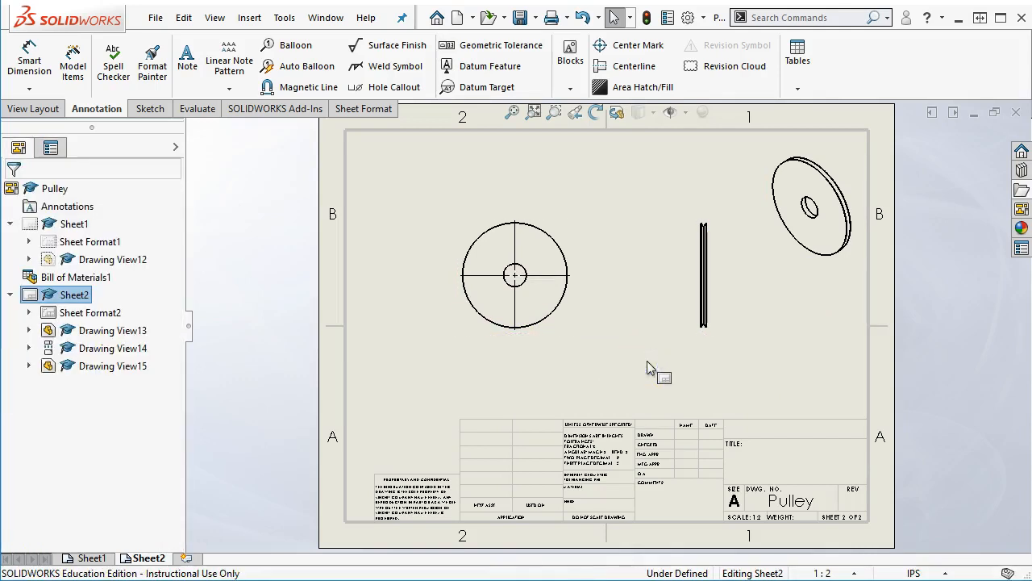
{"action": "mouse_move", "coordinate": [583, 256]}
{"action": "left_mouse_down"}
{"action": "mouse_move", "coordinate": [592, 269]}
{"action": "mouse_move", "coordinate": [576, 267]}
{"action": "left_mouse_up"}
{"action": "left_click_drag", "start_coordinate": [701, 352], "coordinate": [677, 362]}
{"action": "left_click", "coordinate": [718, 381]}
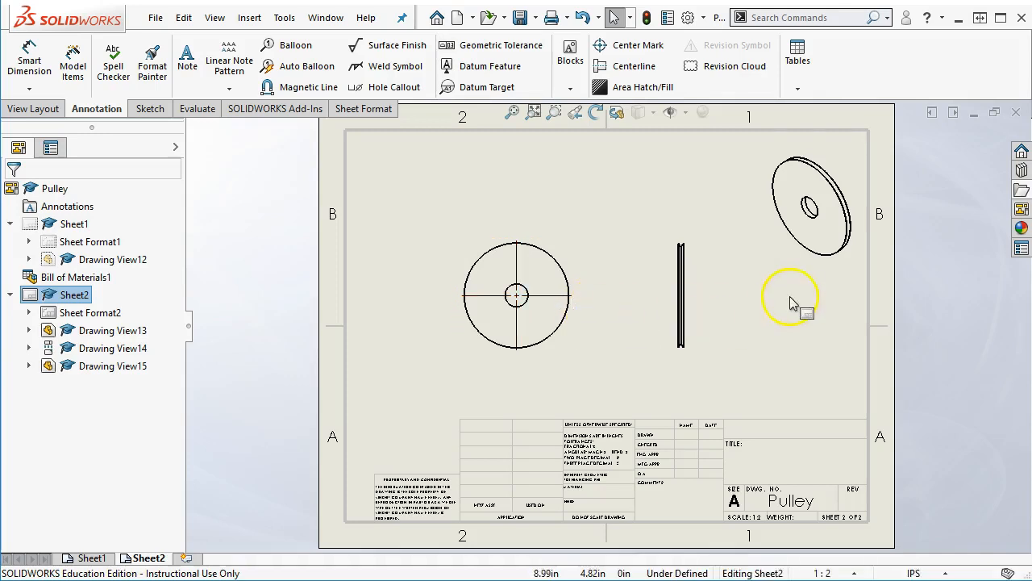
Nudge the Pulley part's isometric view slightly up and left within the upper-right corner of the sheet.
{"action": "left_click", "coordinate": [782, 273]}
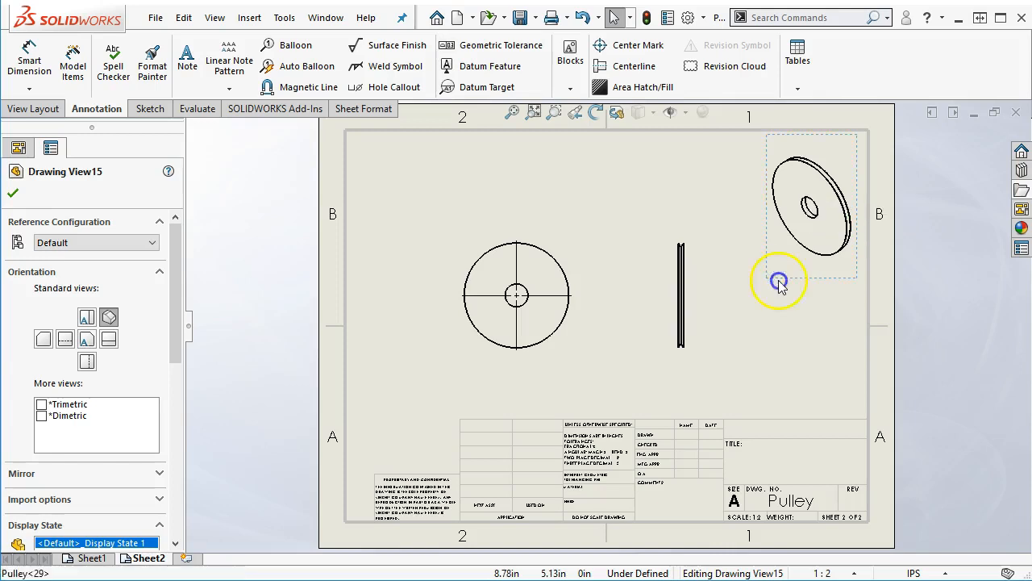
{"action": "left_click_drag", "start_coordinate": [777, 281], "coordinate": [772, 271]}
{"action": "left_click", "coordinate": [772, 324]}
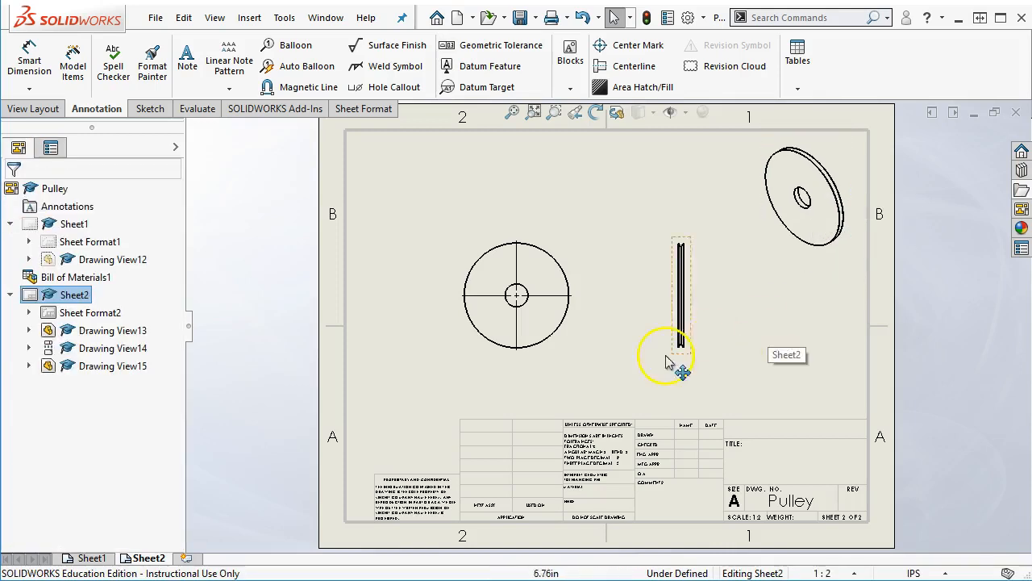
Add a third sheet to the drawing and start a model view from the Plate1 part file.
{"action": "left_click", "coordinate": [188, 557]}
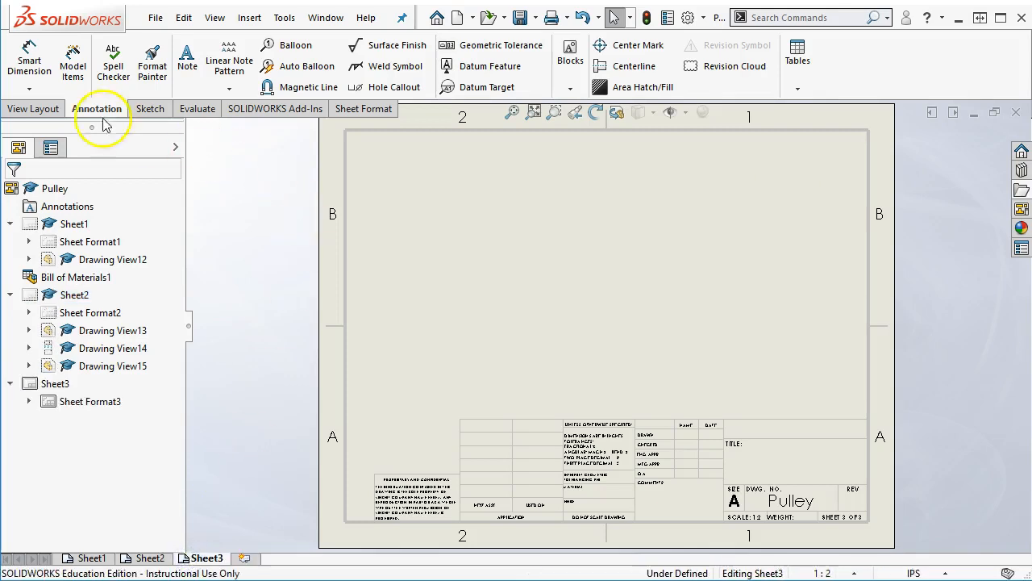
{"action": "left_click", "coordinate": [38, 109]}
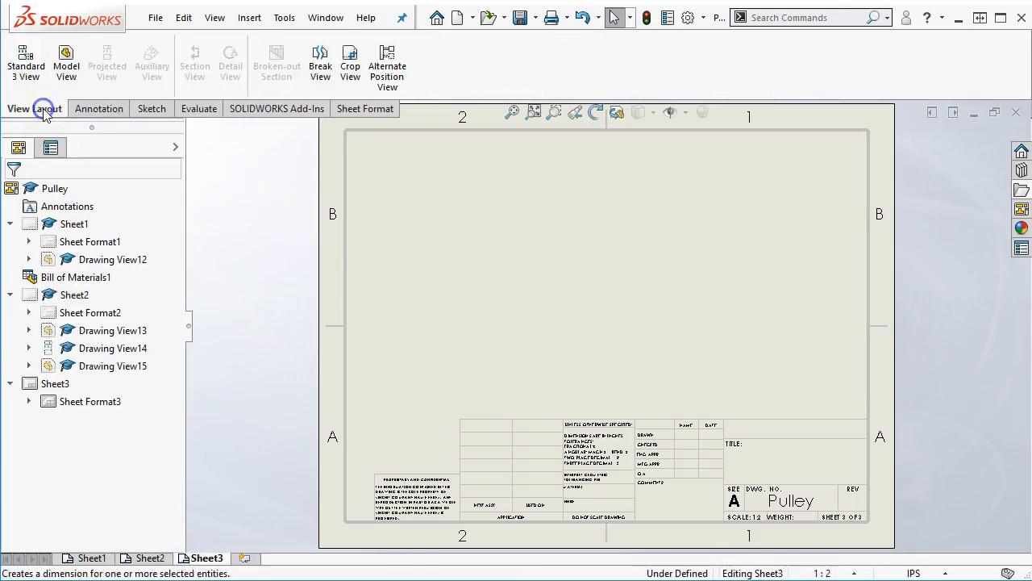
{"action": "left_click", "coordinate": [62, 69]}
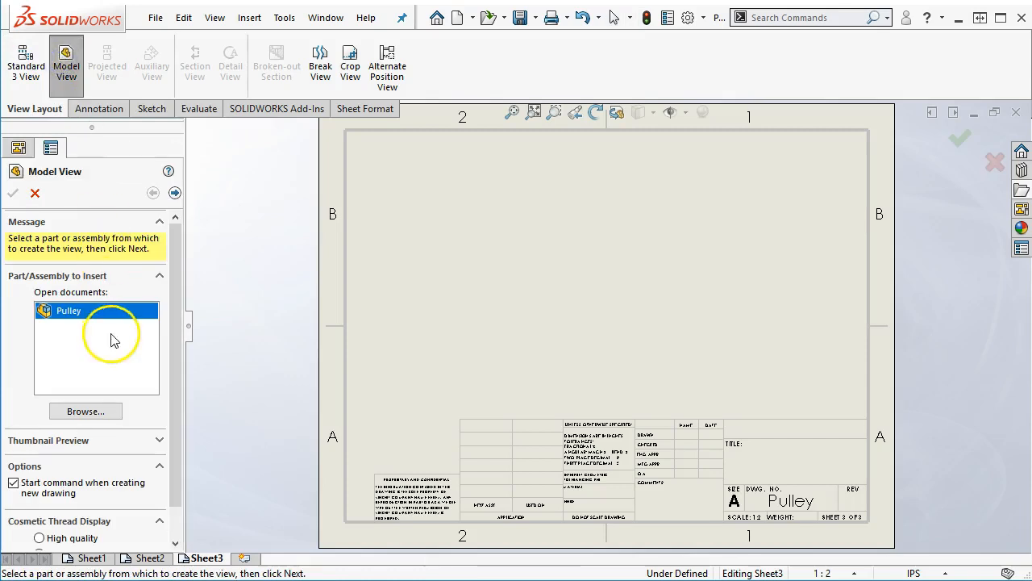
{"action": "left_click", "coordinate": [84, 411]}
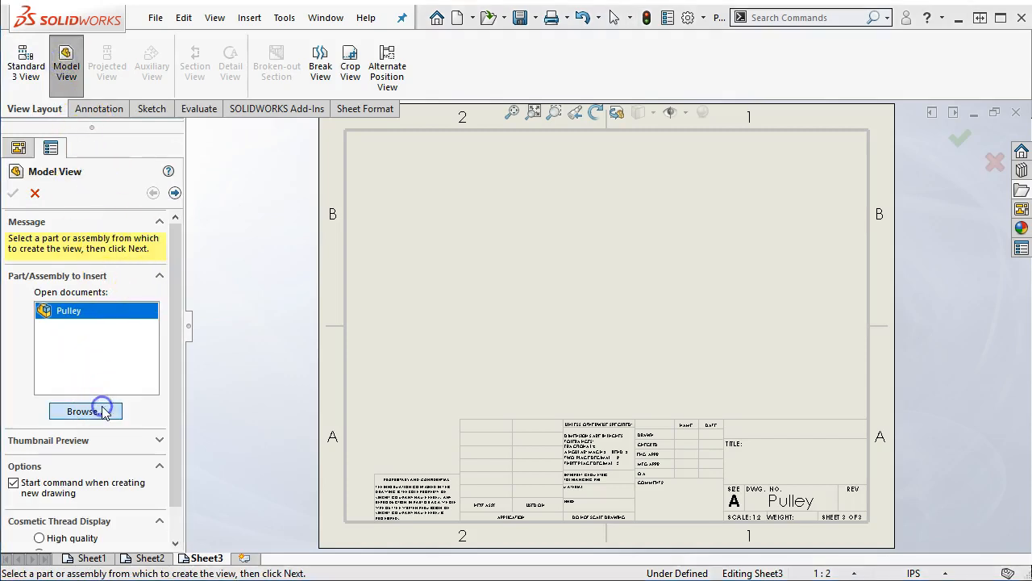
{"action": "left_click", "coordinate": [539, 208]}
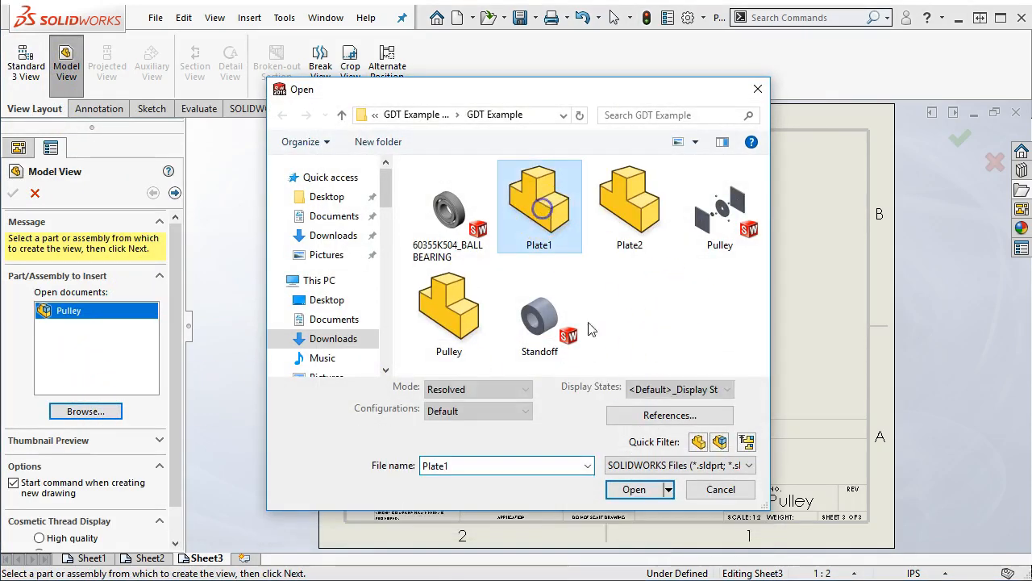
{"action": "left_click", "coordinate": [634, 489]}
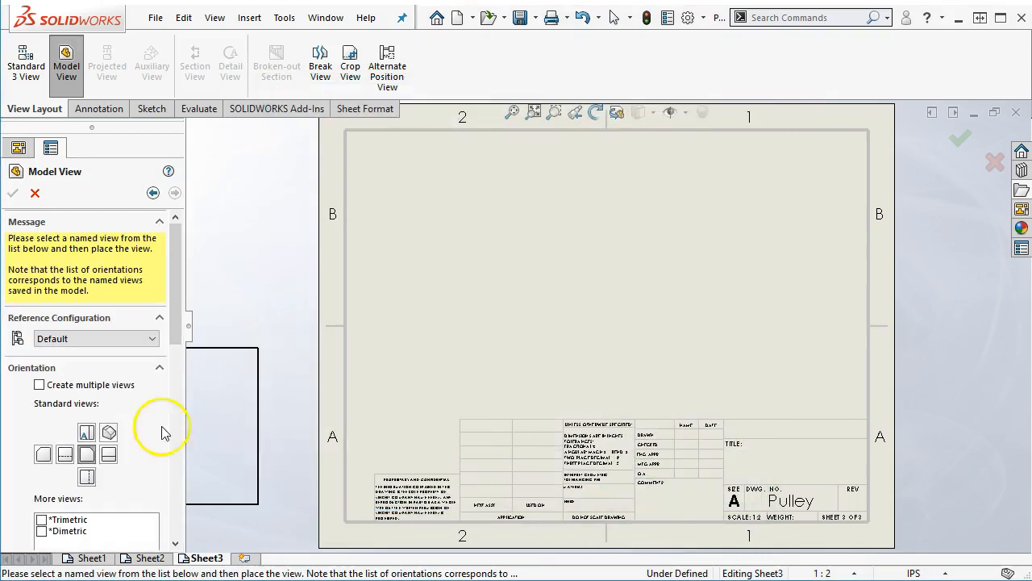
Create front, right and isometric views of Plate1 together on Sheet3.
{"action": "left_click", "coordinate": [108, 454]}
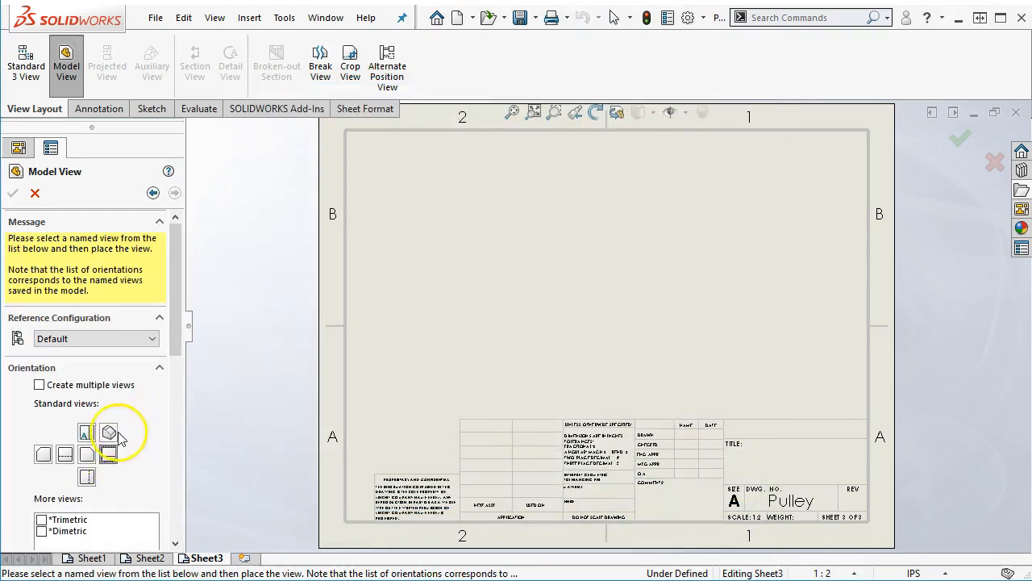
{"action": "left_click", "coordinate": [53, 388]}
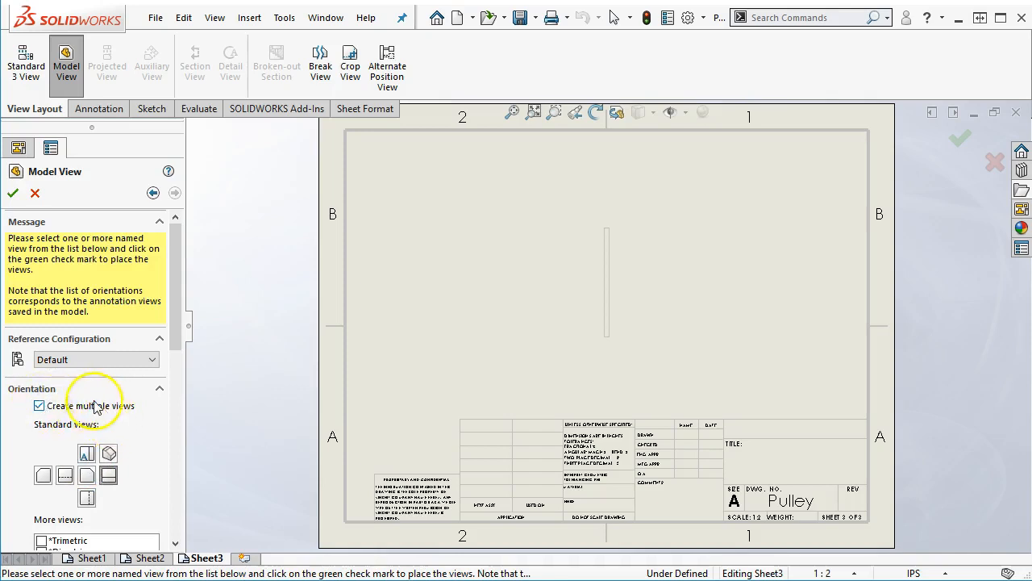
{"action": "left_click", "coordinate": [86, 475]}
{"action": "left_click", "coordinate": [108, 454]}
{"action": "left_click", "coordinate": [12, 193]}
Move Plate1's front view up above the title block, its side view closer to it, and its isometric view to the upper right.
{"action": "left_click_drag", "start_coordinate": [573, 339], "coordinate": [569, 290]}
{"action": "left_click_drag", "start_coordinate": [713, 330], "coordinate": [661, 331]}
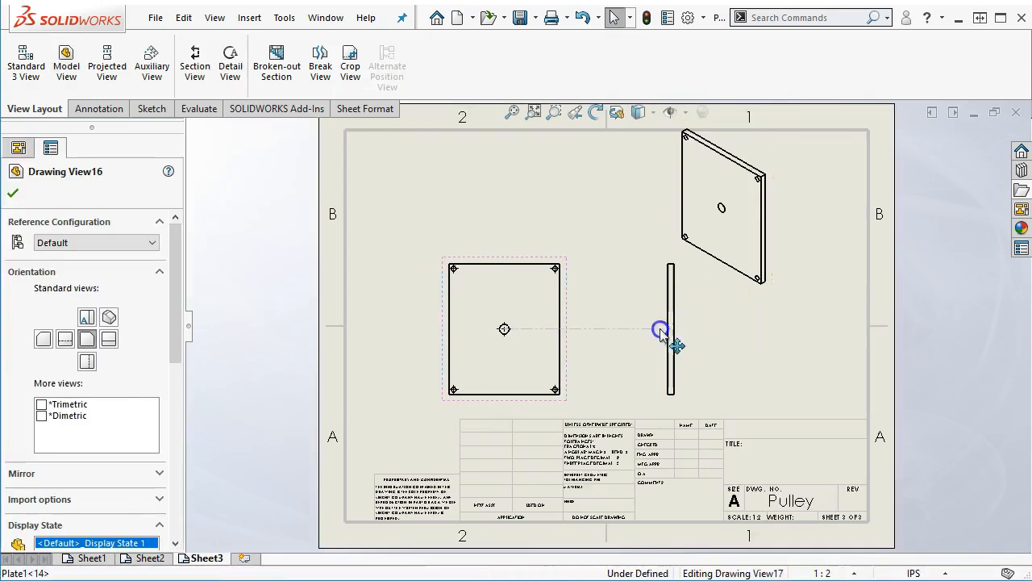
{"action": "left_click_drag", "start_coordinate": [723, 294], "coordinate": [802, 297]}
{"action": "left_click_drag", "start_coordinate": [565, 267], "coordinate": [569, 220]}
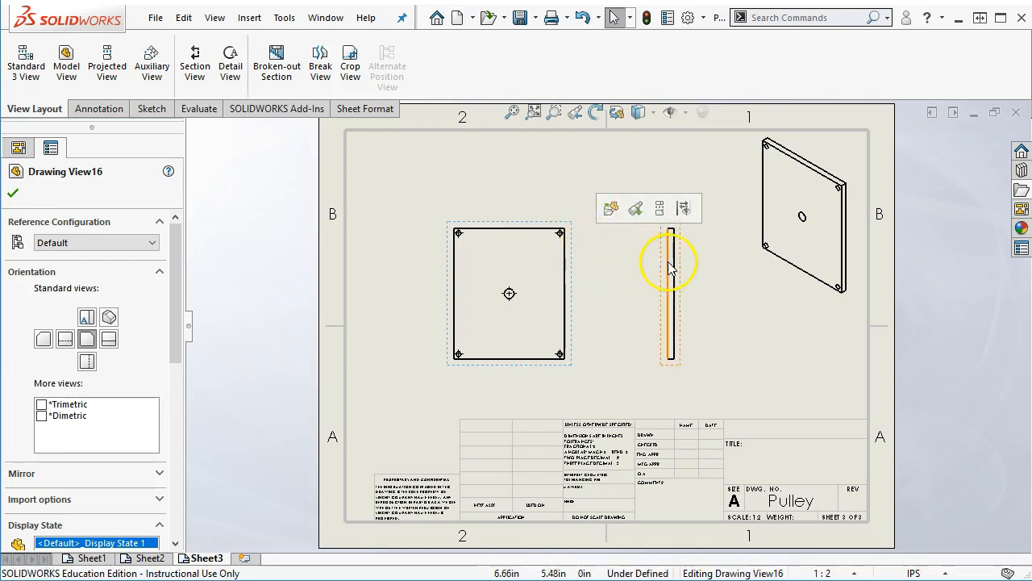
{"action": "left_click_drag", "start_coordinate": [665, 260], "coordinate": [648, 260]}
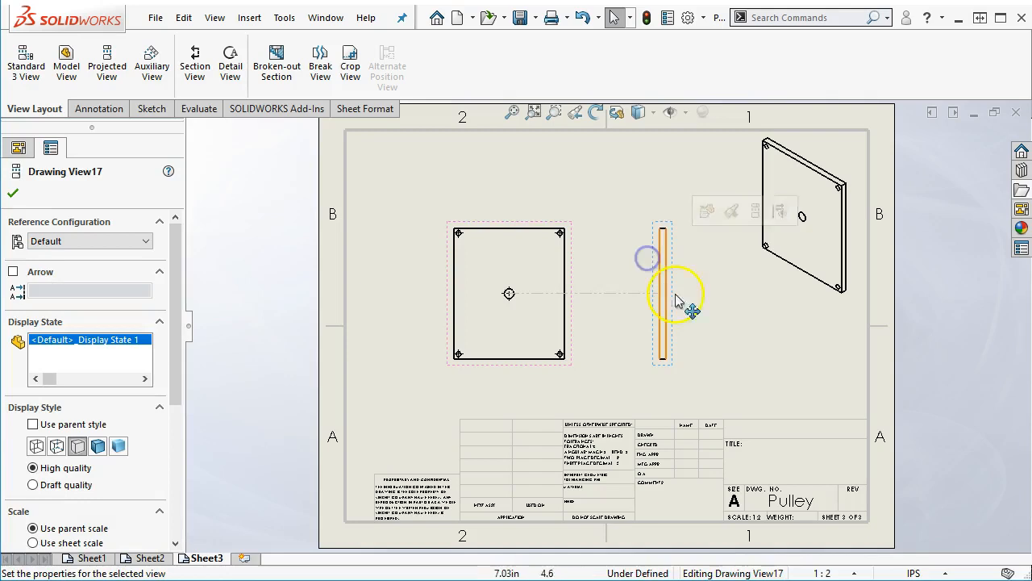
{"action": "left_click", "coordinate": [700, 331]}
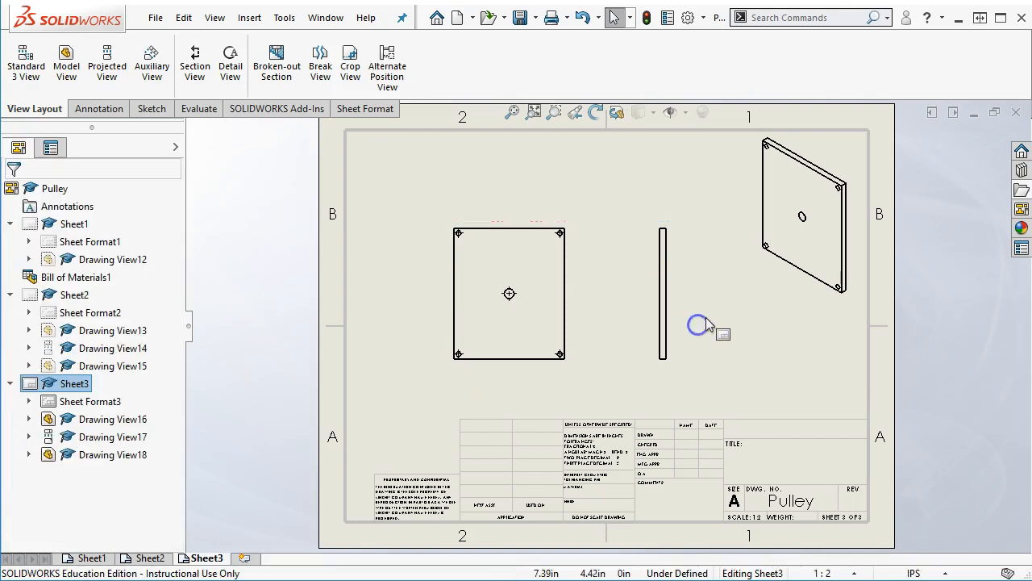
Add a fourth sheet to the drawing and load the Plate2 part file as the source of its views.
{"action": "left_click", "coordinate": [245, 558]}
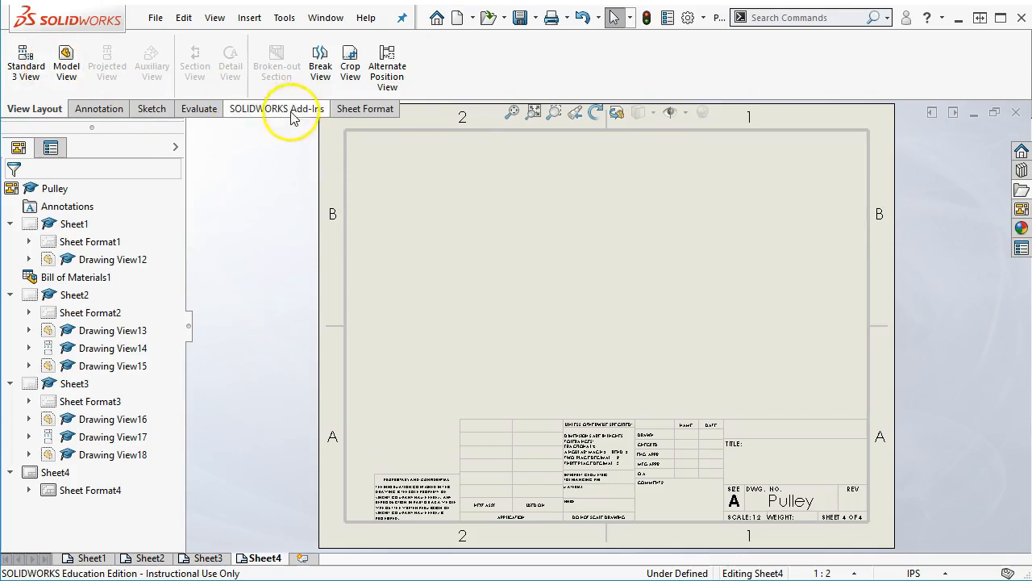
{"action": "left_click", "coordinate": [1022, 228]}
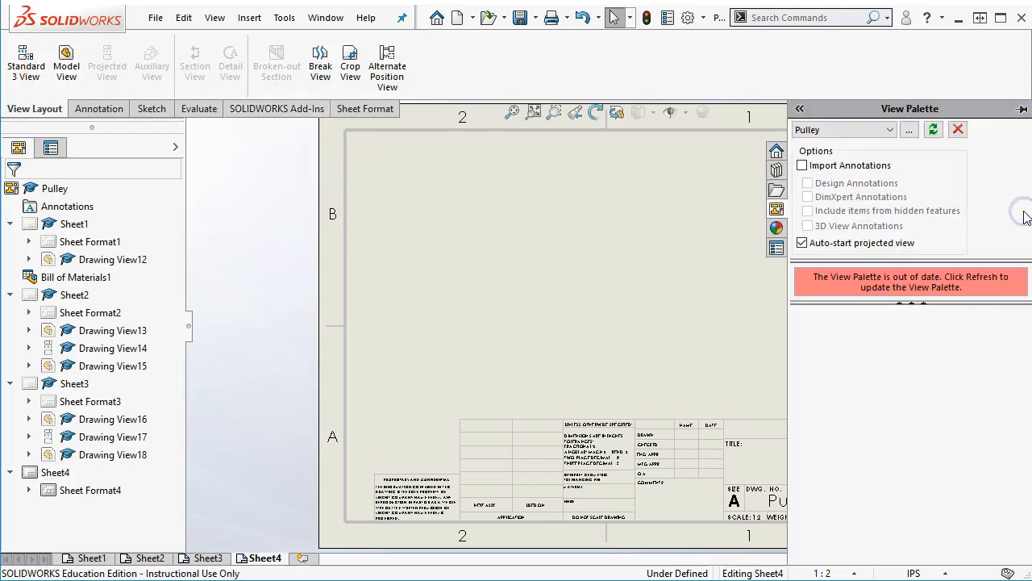
{"action": "left_click", "coordinate": [892, 130]}
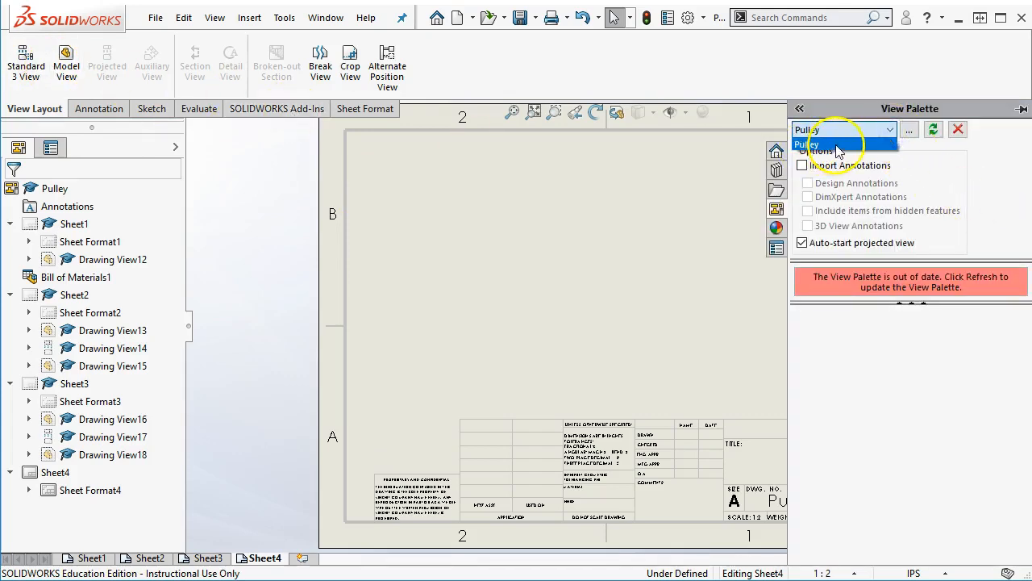
{"action": "left_click", "coordinate": [909, 134]}
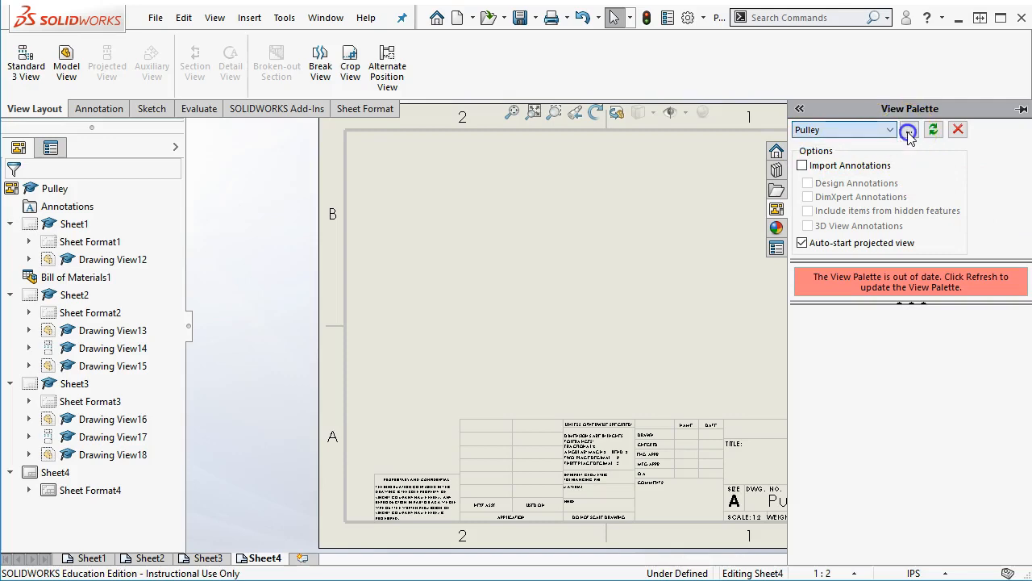
{"action": "left_click", "coordinate": [908, 131]}
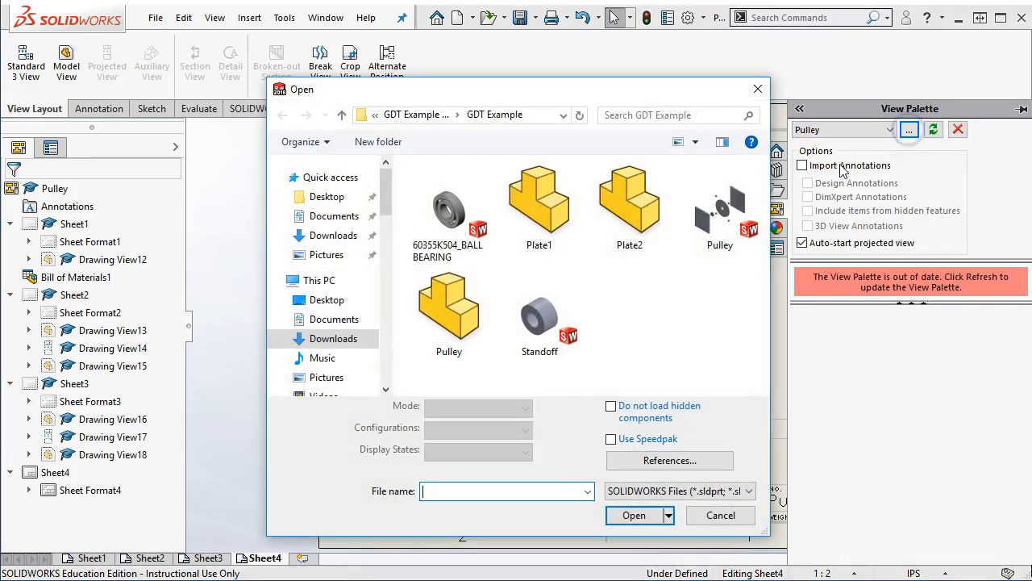
{"action": "left_click", "coordinate": [637, 214]}
{"action": "left_click", "coordinate": [635, 490]}
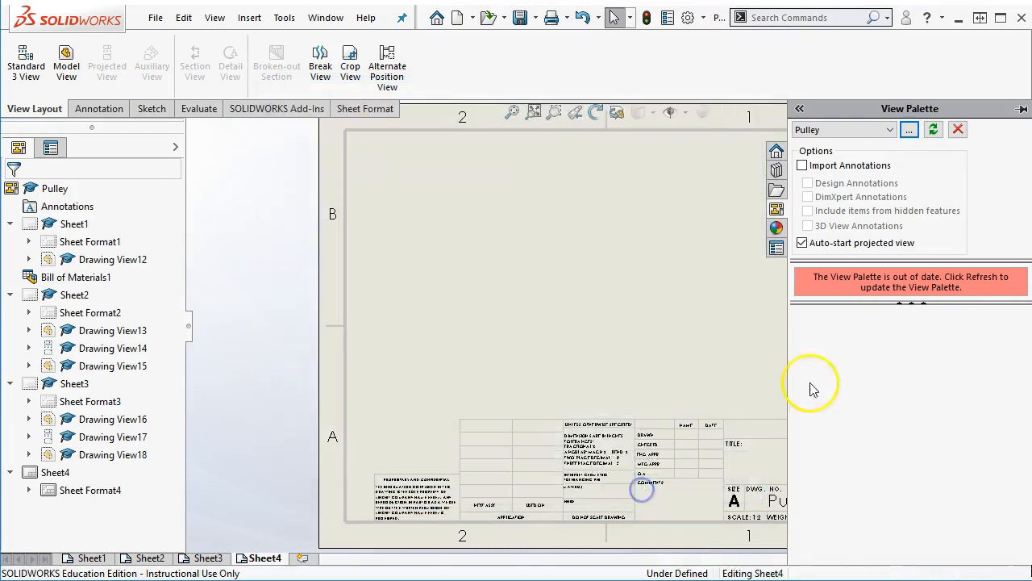
{"action": "left_click_drag", "start_coordinate": [836, 355], "coordinate": [858, 368]}
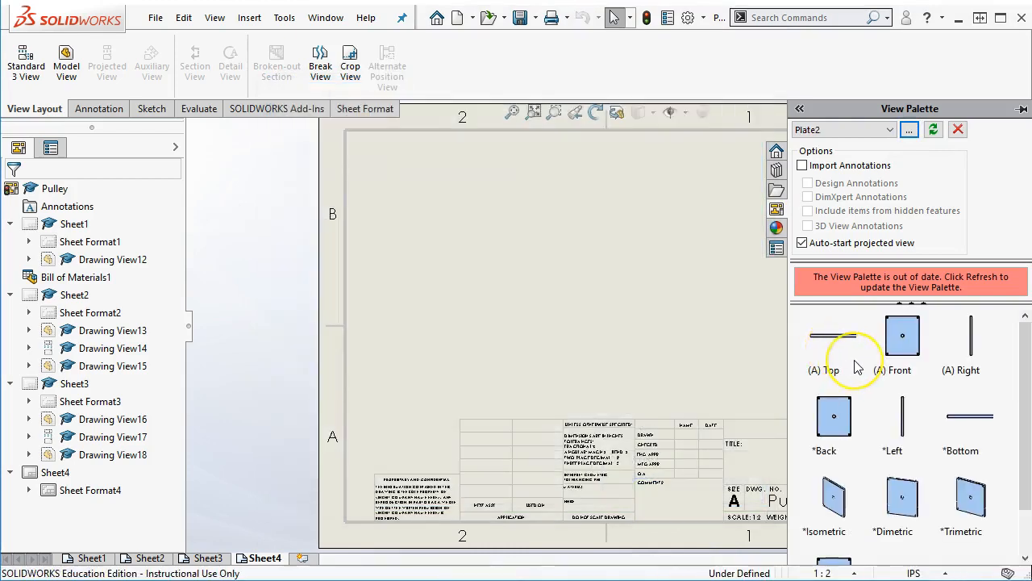
Place Plate2's front view on Sheet4 and project its right and isometric views from it.
{"action": "left_click_drag", "start_coordinate": [898, 335], "coordinate": [475, 323]}
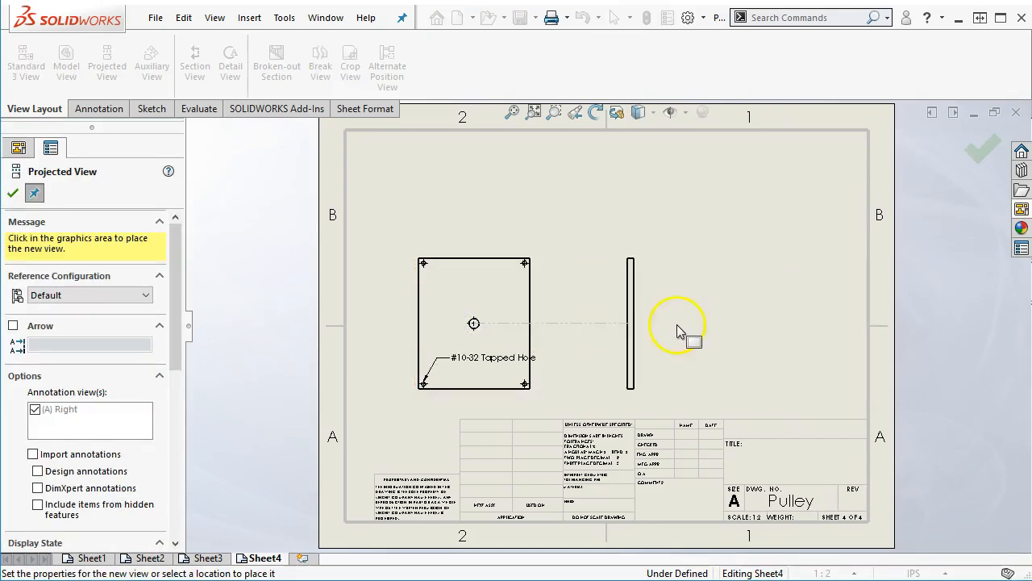
{"action": "left_click", "coordinate": [653, 330]}
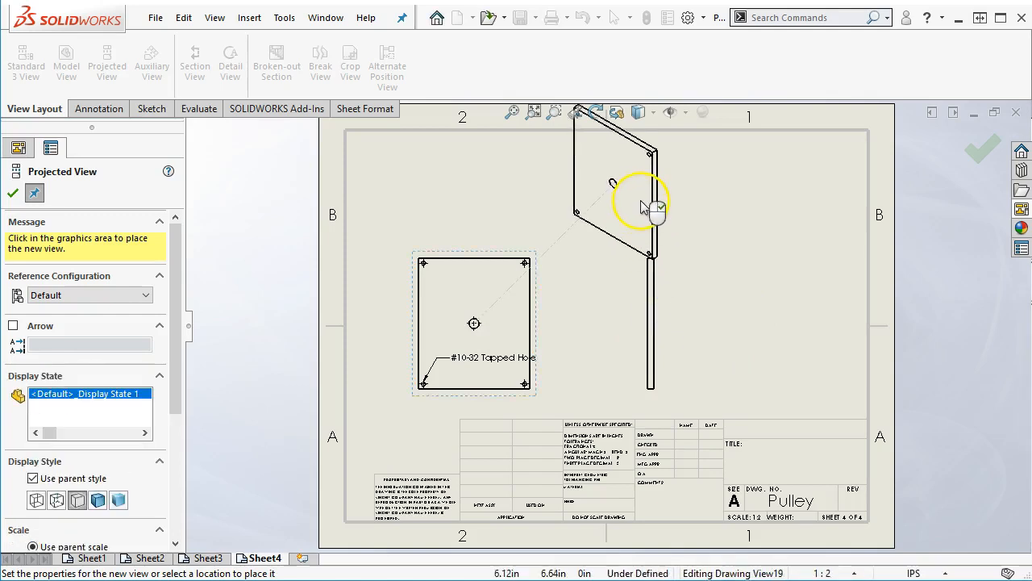
{"action": "left_click", "coordinate": [642, 199]}
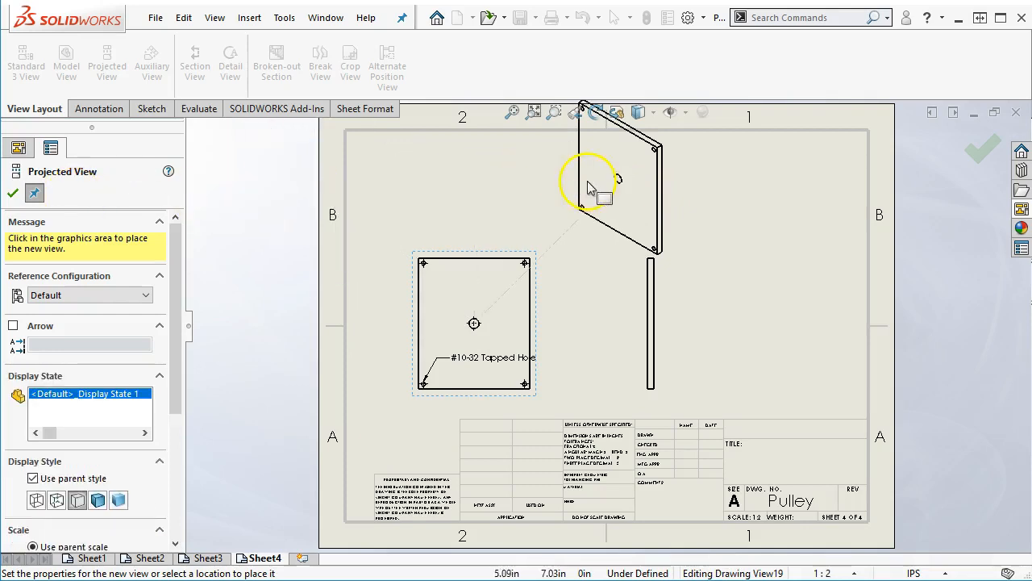
{"action": "left_click", "coordinate": [984, 147]}
Move Plate2's isometric view to the sheet's upper-right corner, raise its front view, and place the #10-32 Tapped Hole note below it.
{"action": "mouse_move", "coordinate": [667, 237]}
{"action": "left_mouse_down"}
{"action": "mouse_move", "coordinate": [844, 254]}
{"action": "mouse_move", "coordinate": [847, 270]}
{"action": "left_mouse_up"}
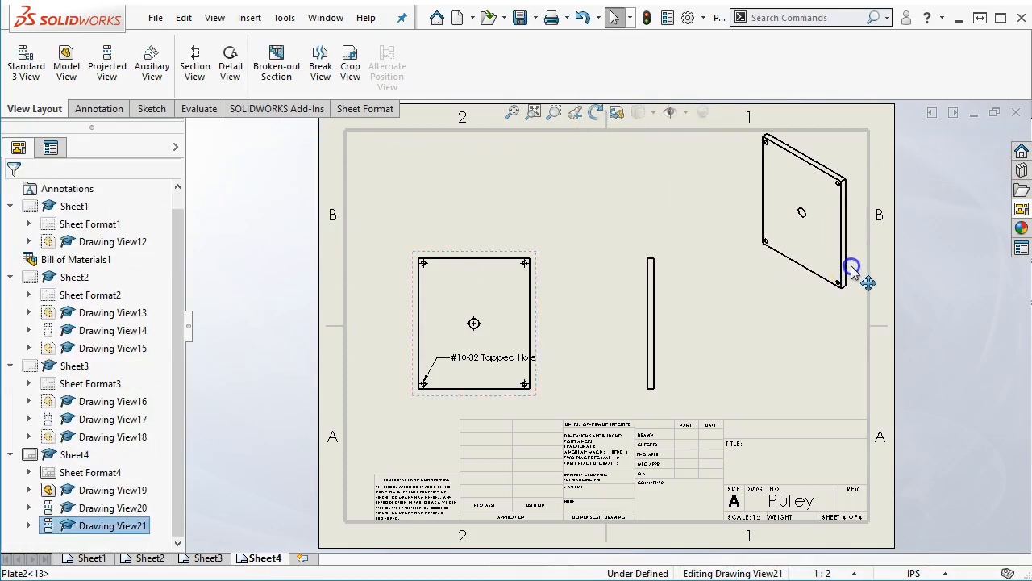
{"action": "left_click", "coordinate": [512, 256]}
{"action": "left_click_drag", "start_coordinate": [512, 252], "coordinate": [543, 213]}
{"action": "left_click_drag", "start_coordinate": [528, 319], "coordinate": [423, 382]}
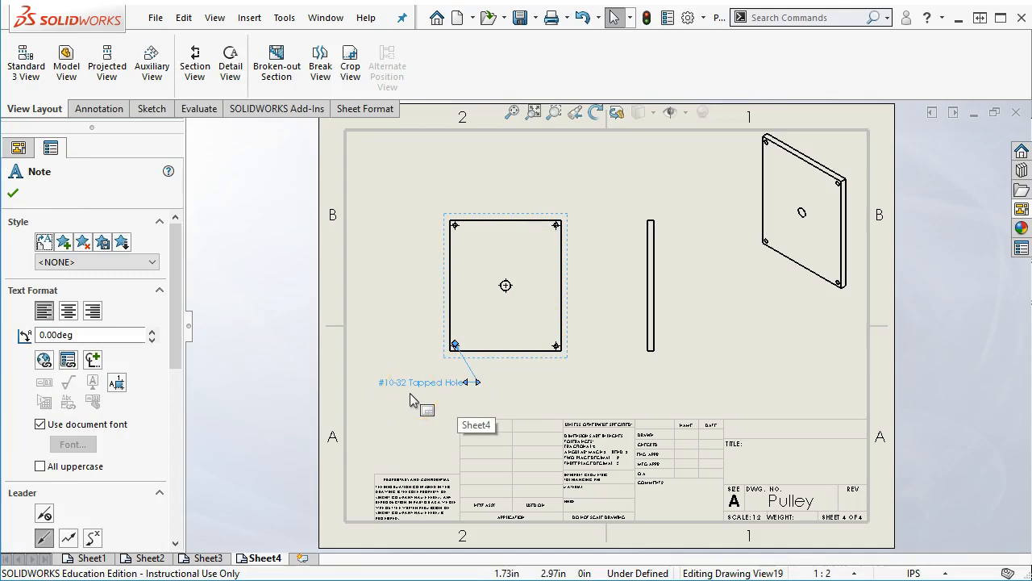
{"action": "left_click", "coordinate": [530, 381]}
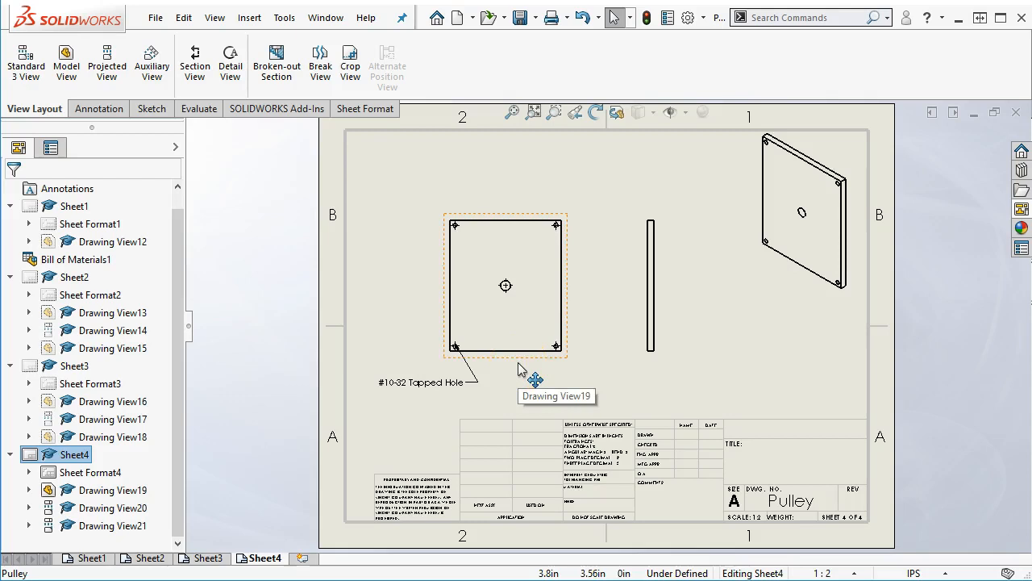
Add a fifth sheet to the drawing and load the Standoff part file as the source of its views.
{"action": "left_click", "coordinate": [303, 563]}
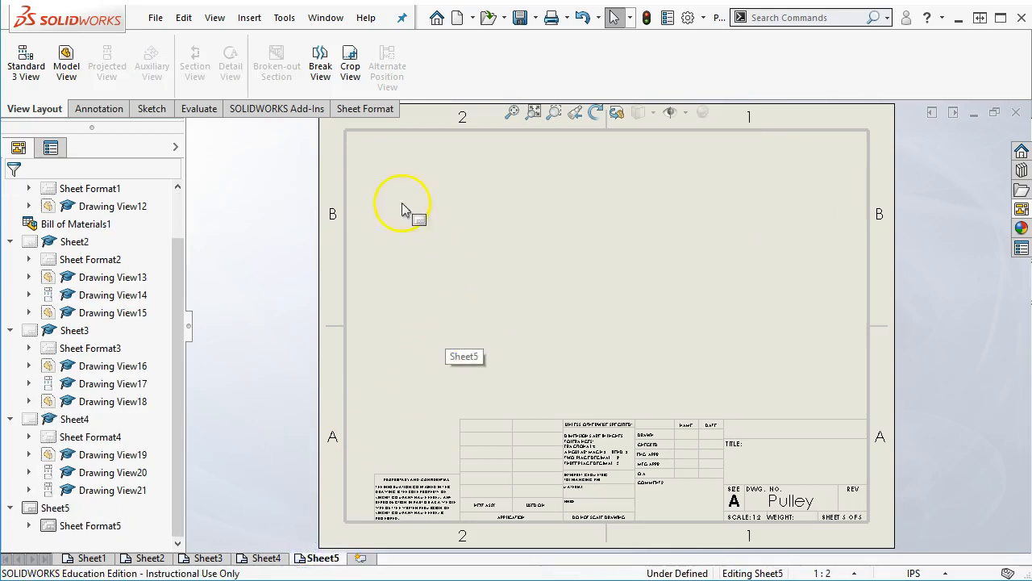
{"action": "left_click", "coordinate": [1022, 210]}
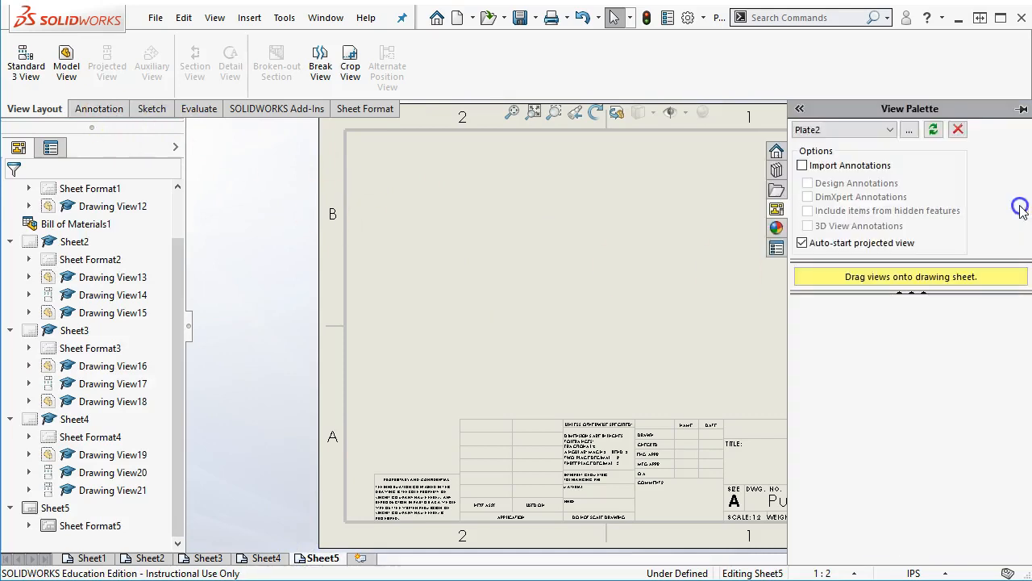
{"action": "left_click", "coordinate": [909, 129]}
{"action": "left_click", "coordinate": [537, 323]}
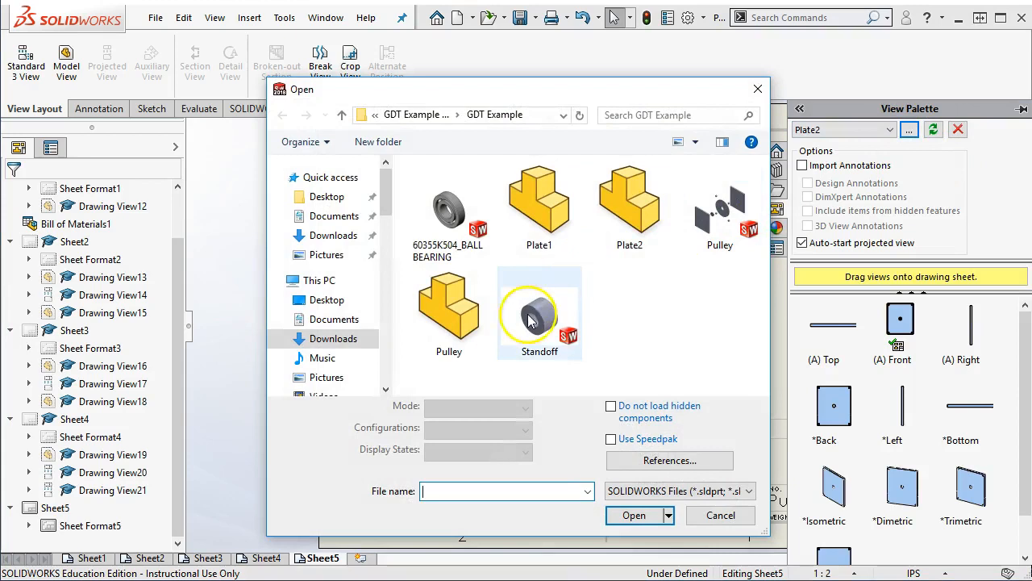
{"action": "left_click", "coordinate": [634, 489]}
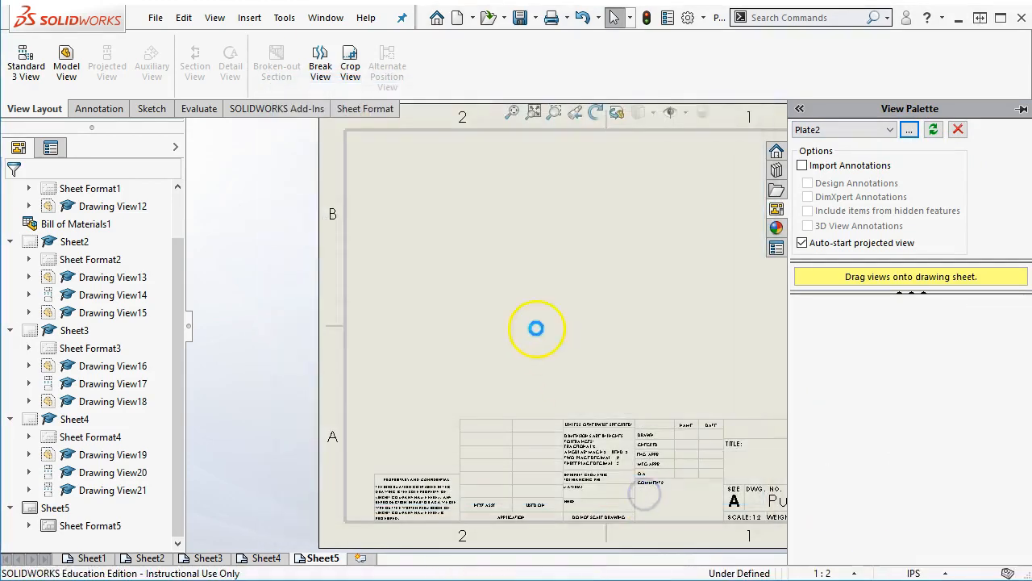
Place the Standoff's front, right and isometric views on Sheet5 and set the sheet scale to 5:1.
{"action": "left_click_drag", "start_coordinate": [832, 326], "coordinate": [546, 332]}
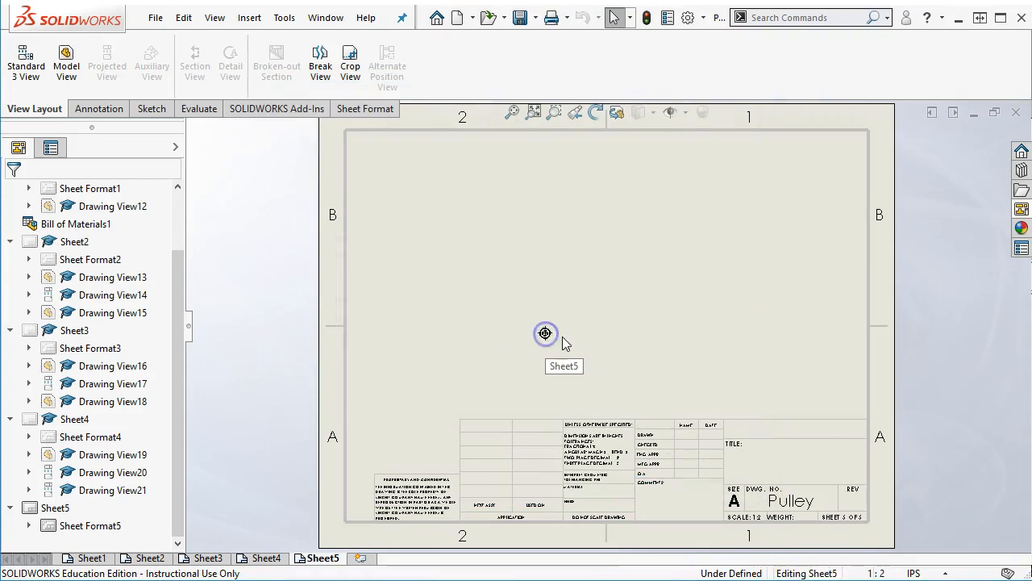
{"action": "left_click", "coordinate": [624, 340]}
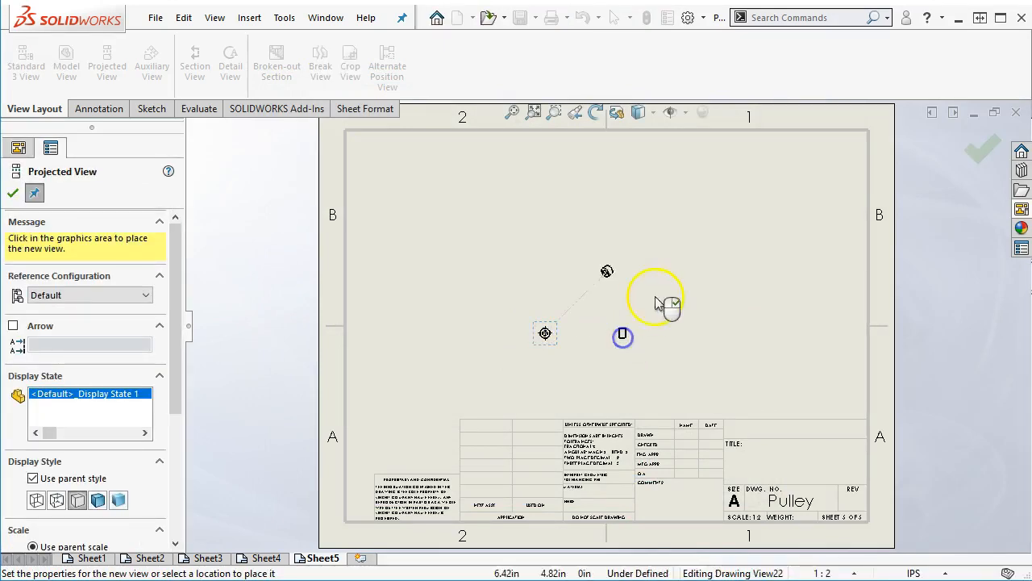
{"action": "right_click", "coordinate": [779, 255]}
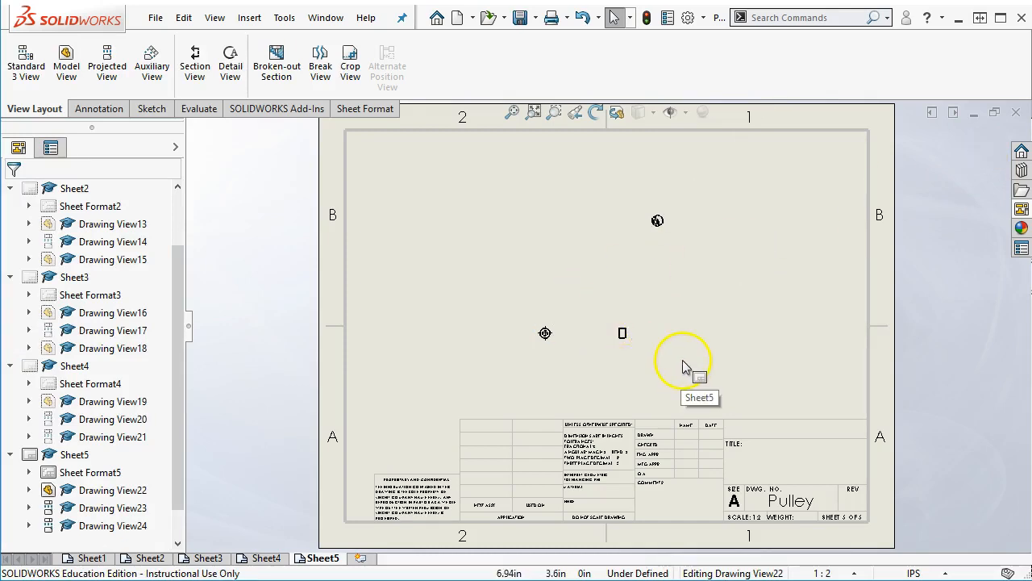
{"action": "left_click", "coordinate": [858, 574]}
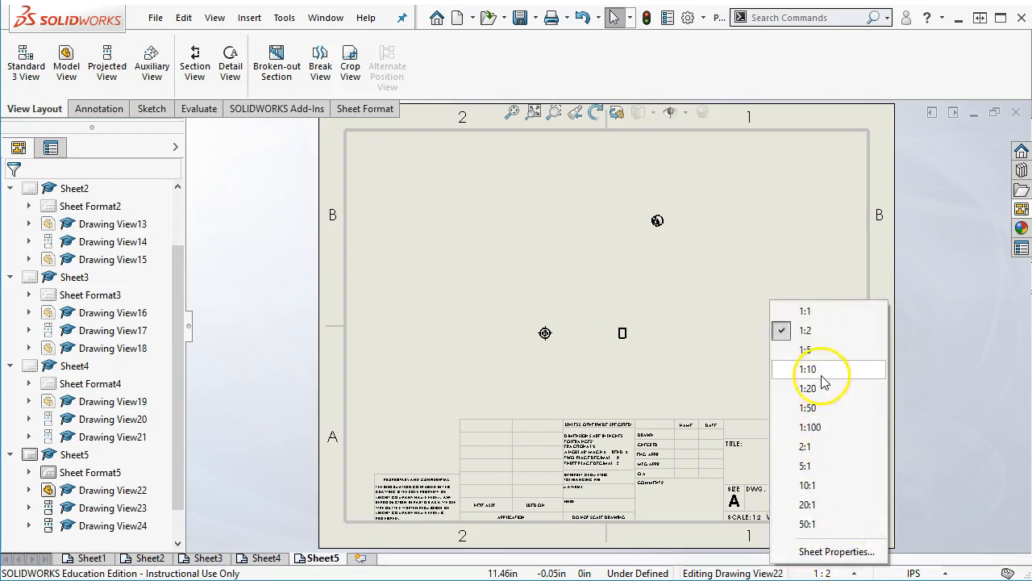
{"action": "left_click", "coordinate": [809, 466]}
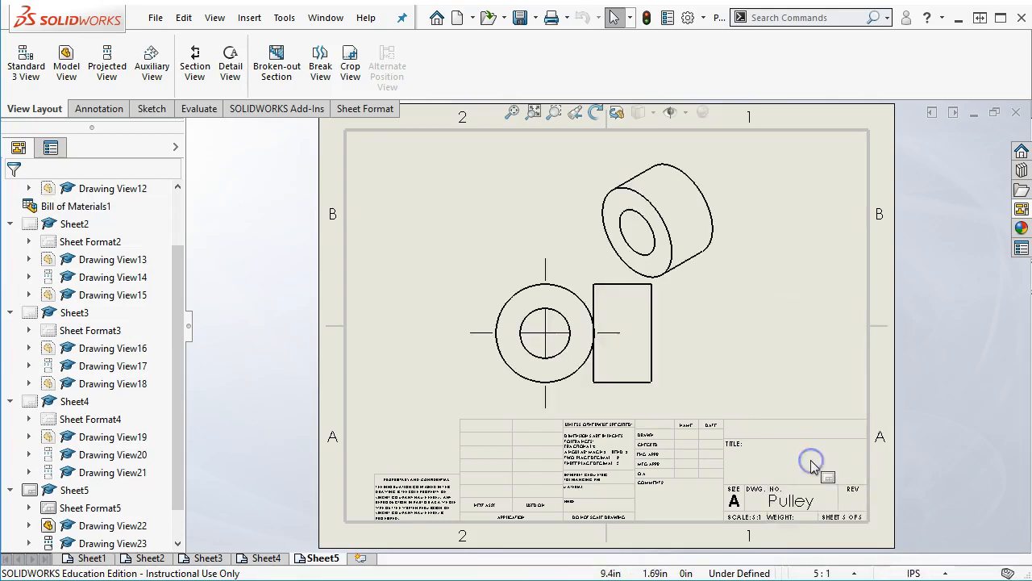
Space out the Standoff's front and side views above the title block and move its isometric view to the upper-right corner.
{"action": "left_click_drag", "start_coordinate": [507, 277], "coordinate": [430, 223]}
{"action": "mouse_move", "coordinate": [677, 276]}
{"action": "left_mouse_down"}
{"action": "mouse_move", "coordinate": [685, 299]}
{"action": "mouse_move", "coordinate": [821, 282]}
{"action": "left_mouse_up"}
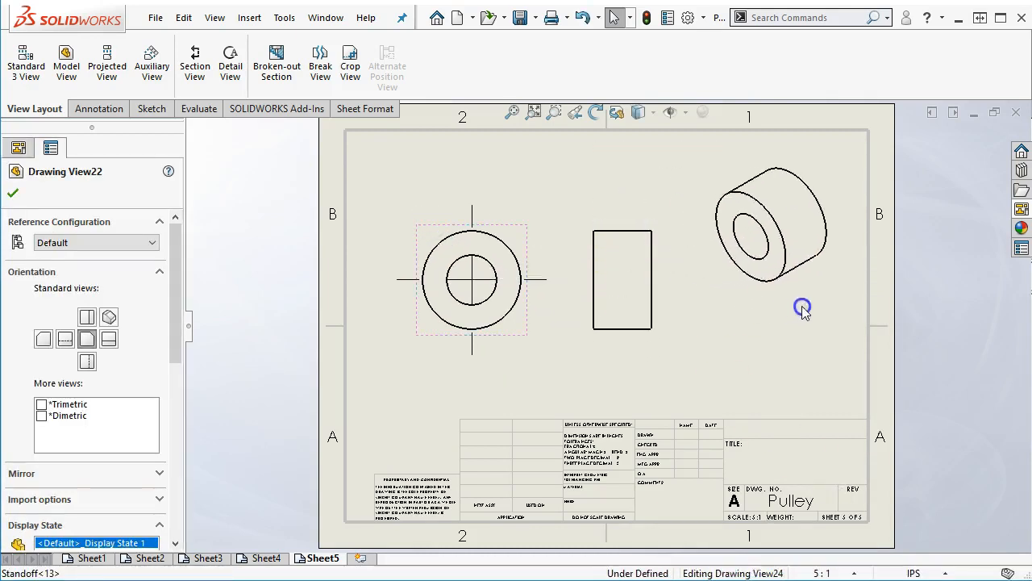
{"action": "left_click_drag", "start_coordinate": [664, 350], "coordinate": [680, 367]}
{"action": "mouse_move", "coordinate": [531, 348]}
{"action": "left_mouse_down"}
{"action": "mouse_move", "coordinate": [543, 373]}
{"action": "mouse_move", "coordinate": [530, 371]}
{"action": "left_mouse_up"}
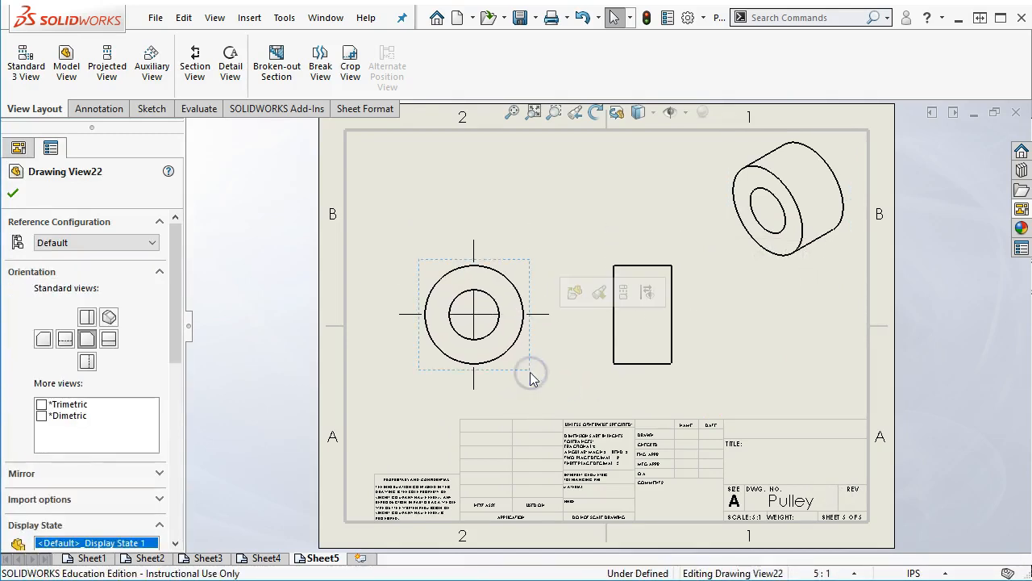
{"action": "left_click", "coordinate": [715, 367]}
{"action": "left_click_drag", "start_coordinate": [684, 375], "coordinate": [709, 376]}
{"action": "left_click", "coordinate": [794, 400]}
{"action": "mouse_move", "coordinate": [544, 295]}
{"action": "left_mouse_down"}
{"action": "mouse_move", "coordinate": [559, 274]}
{"action": "mouse_move", "coordinate": [549, 270]}
{"action": "left_mouse_up"}
{"action": "left_click", "coordinate": [721, 374]}
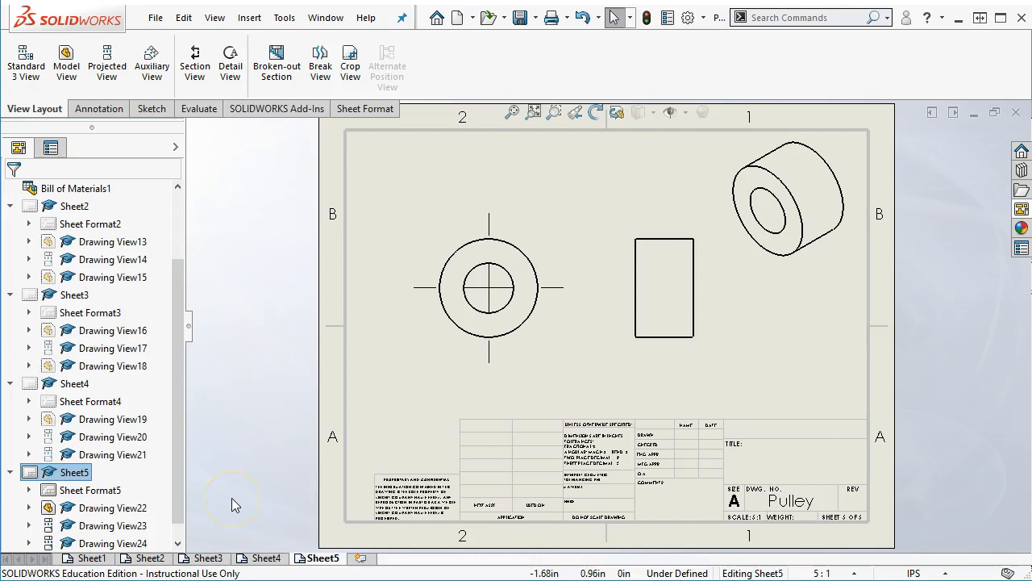
Review the bill of materials and exploded view on Sheet1, then the part views on Sheet2 through Sheet5.
{"action": "left_click", "coordinate": [89, 557]}
{"action": "left_click", "coordinate": [595, 187]}
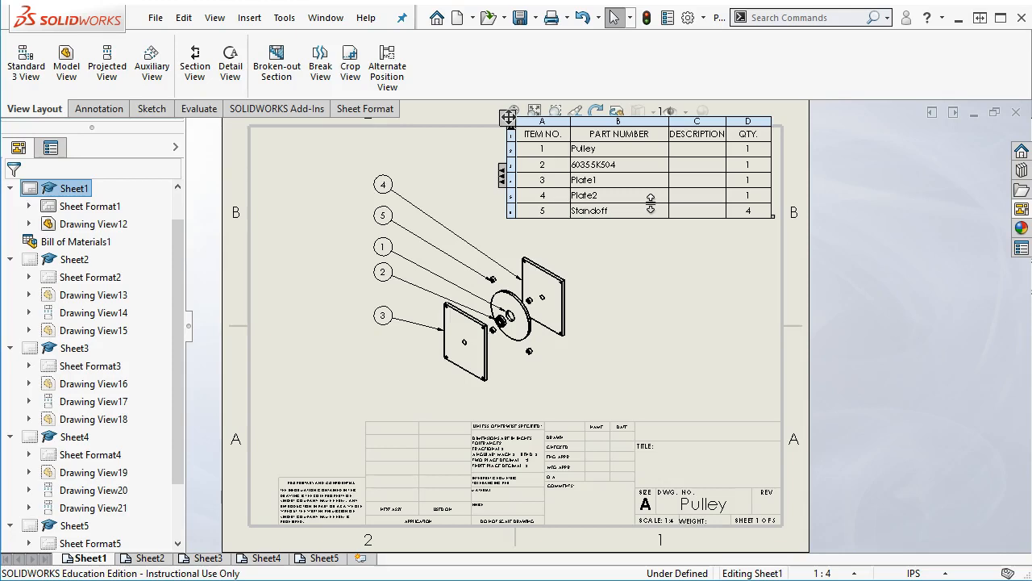
{"action": "left_click", "coordinate": [649, 278]}
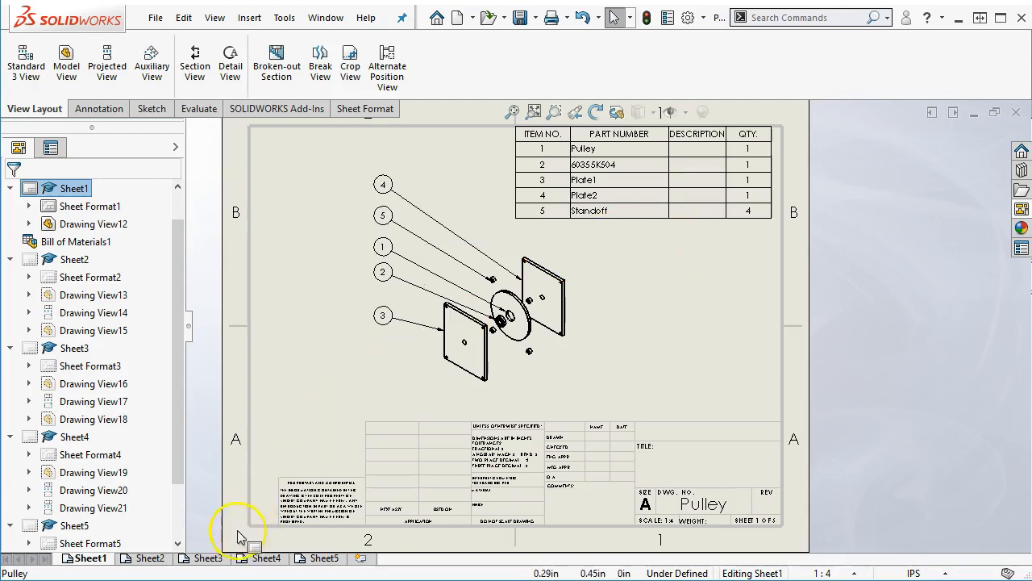
{"action": "mouse_move", "coordinate": [322, 559]}
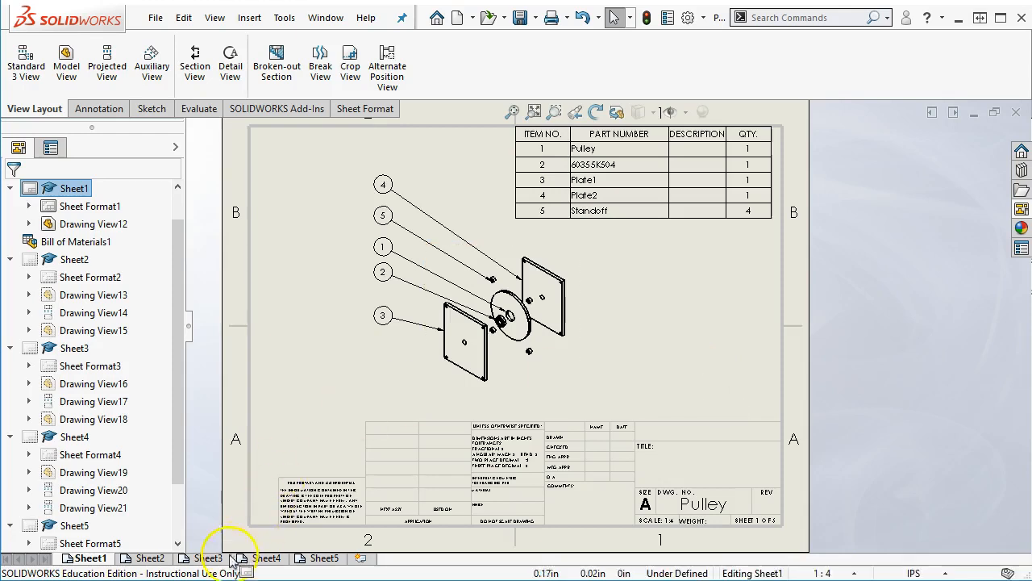
{"action": "left_click", "coordinate": [151, 558]}
{"action": "left_click", "coordinate": [209, 559]}
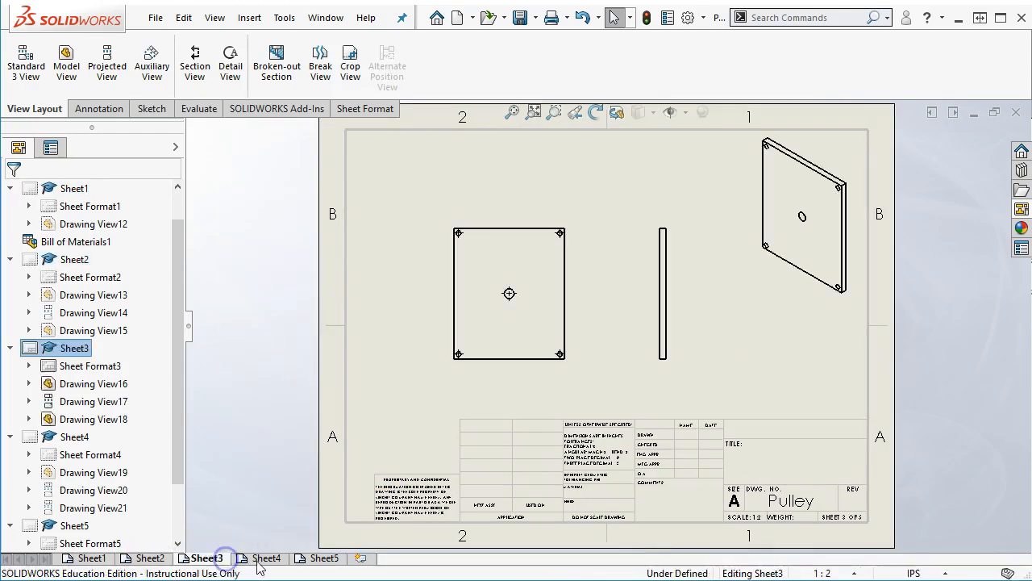
{"action": "left_click", "coordinate": [264, 558]}
{"action": "left_click", "coordinate": [327, 559]}
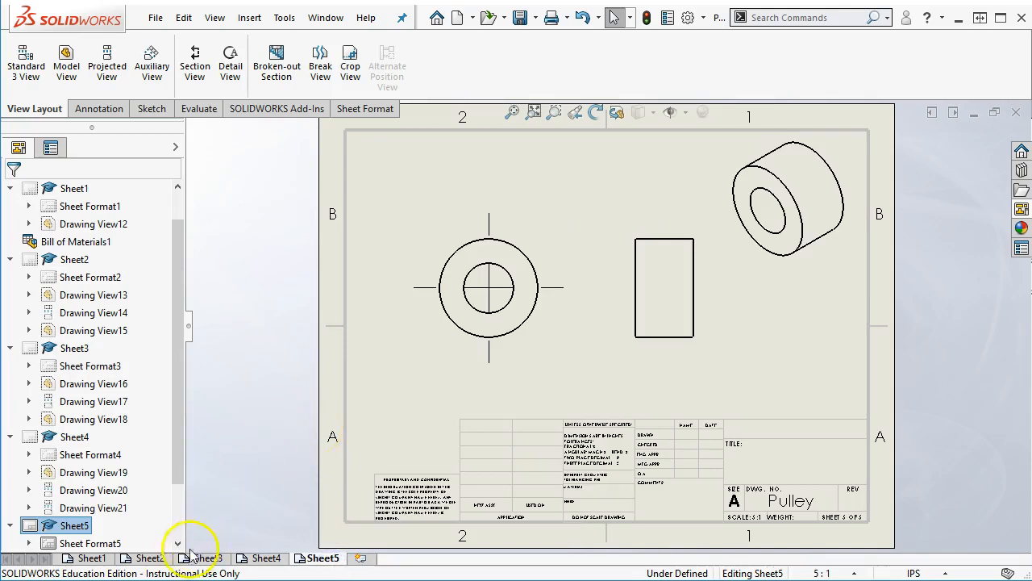
Activate Sheet2 with the grooved wheel's views and bring up the annotation commands.
{"action": "left_click", "coordinate": [150, 558]}
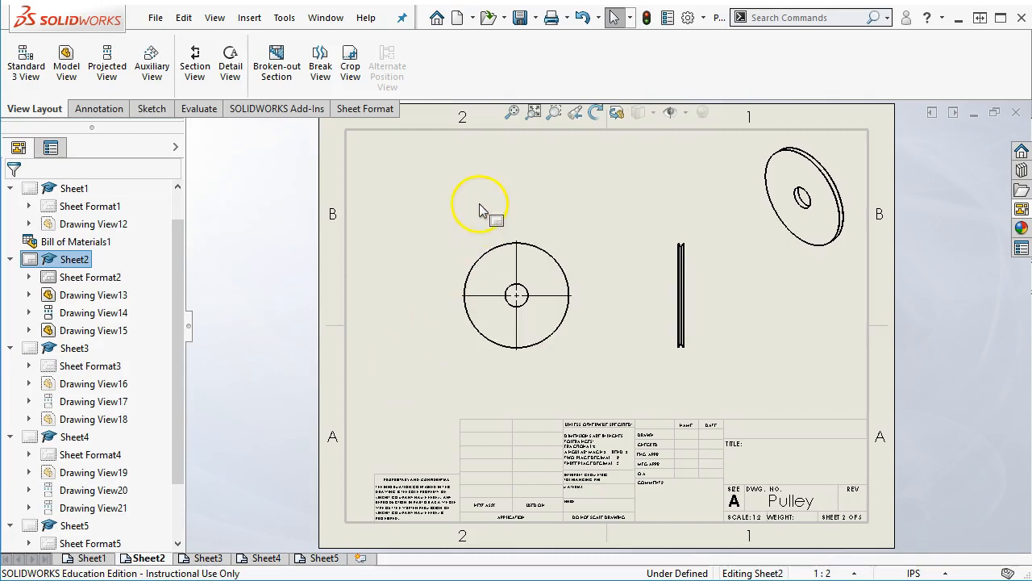
{"action": "scroll", "coordinate": [502, 306], "scroll_direction": "up", "scroll_amount": 1}
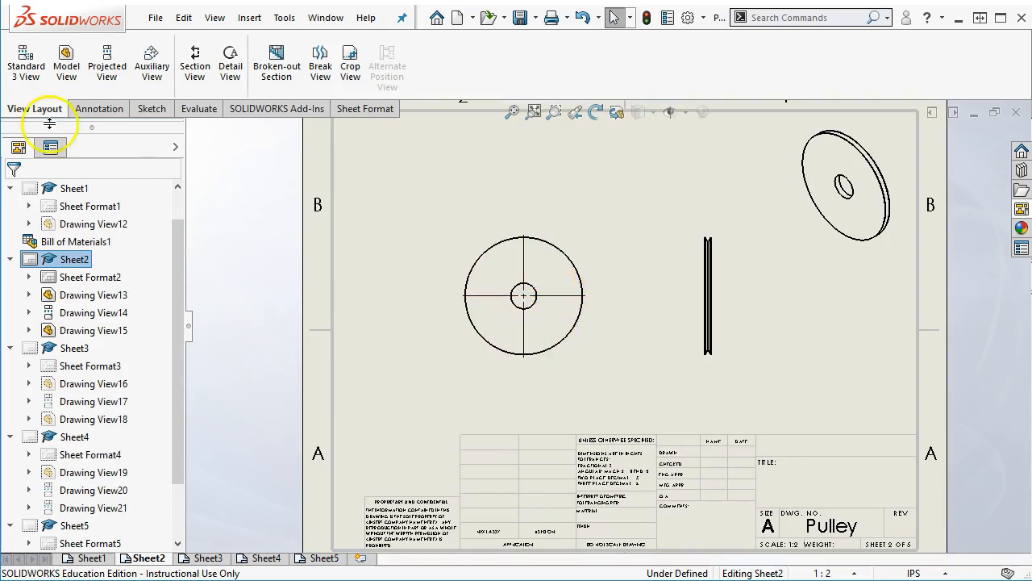
{"action": "left_click", "coordinate": [96, 108]}
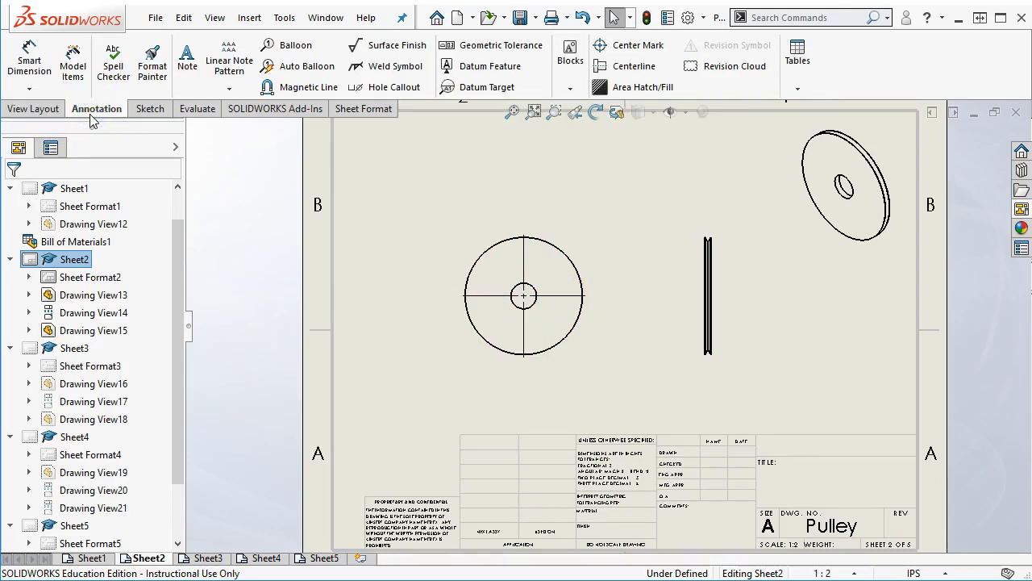
{"action": "left_click", "coordinate": [29, 63]}
{"action": "scroll", "coordinate": [492, 323], "scroll_direction": "up", "scroll_amount": 2}
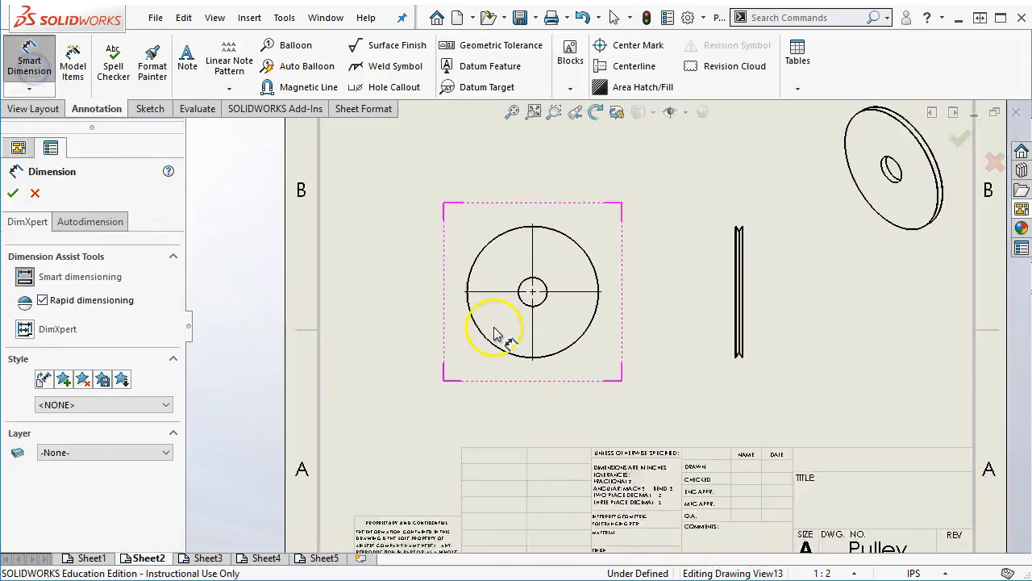
{"action": "left_click", "coordinate": [494, 239]}
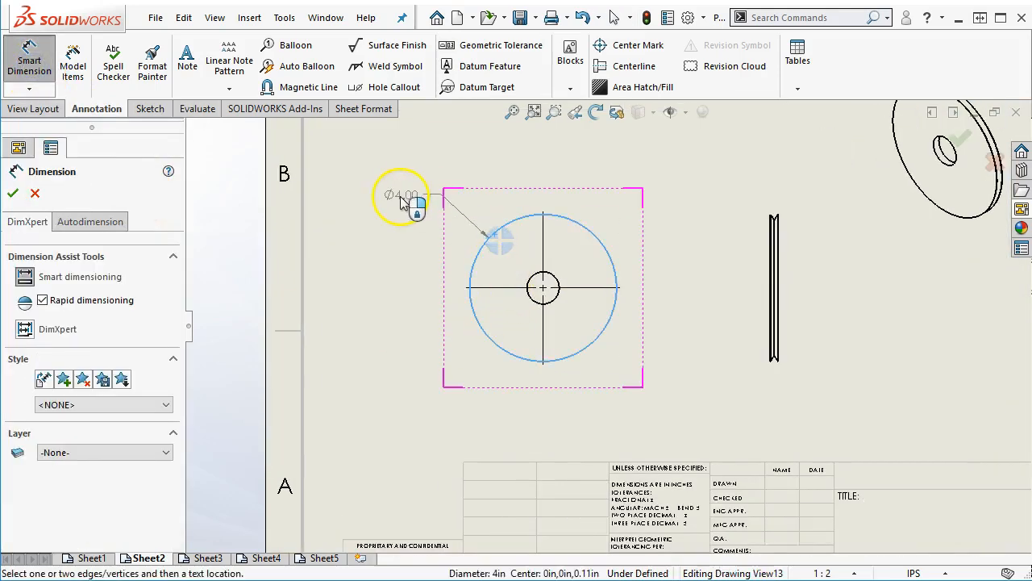
{"action": "key", "text": "Escape"}
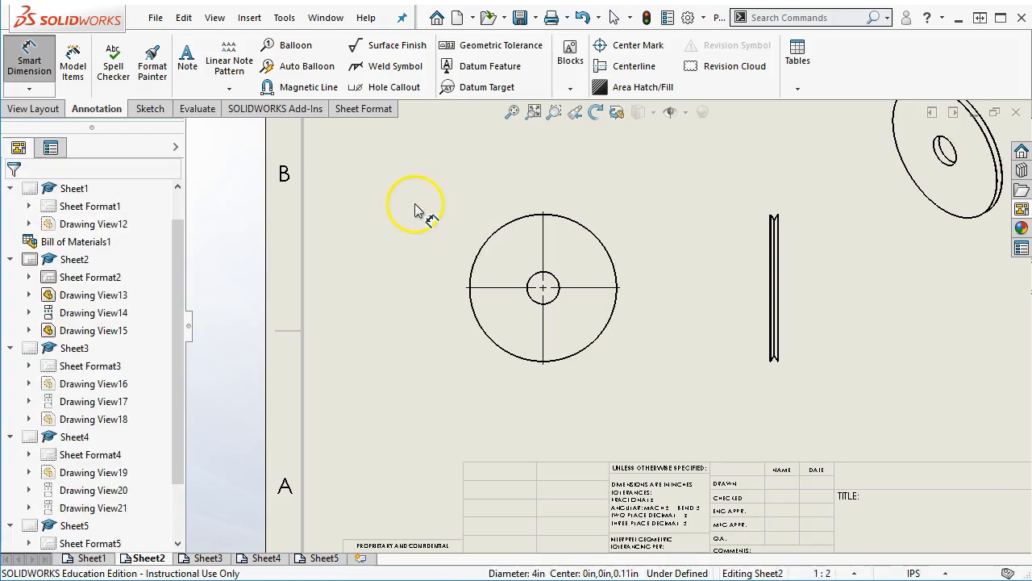
{"action": "key", "text": "f"}
{"action": "scroll", "coordinate": [726, 363], "scroll_direction": "up", "scroll_amount": 3}
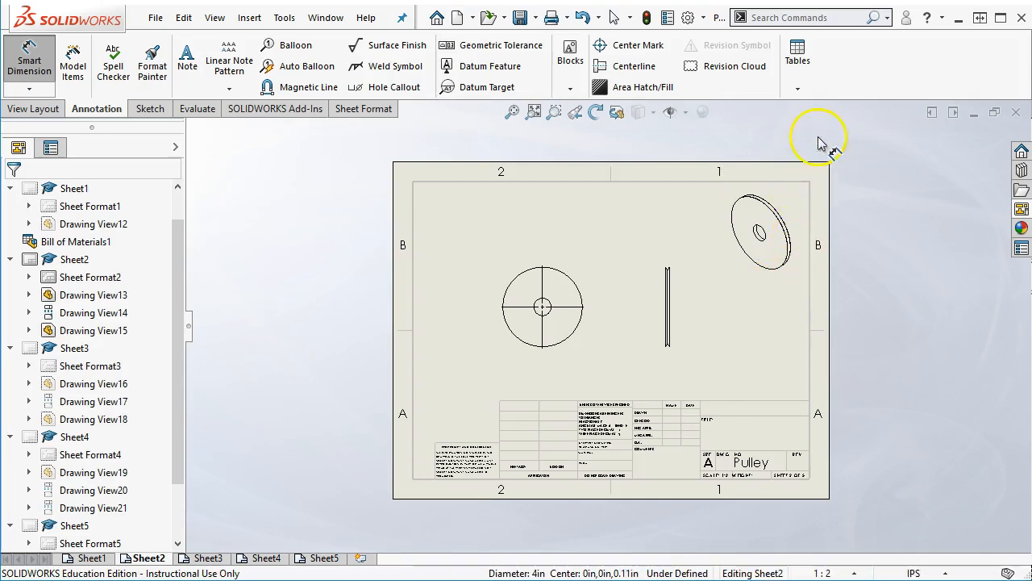
Show the Layer toolbar and float it in the empty area beside the drawing sheet.
{"action": "right_click", "coordinate": [876, 38]}
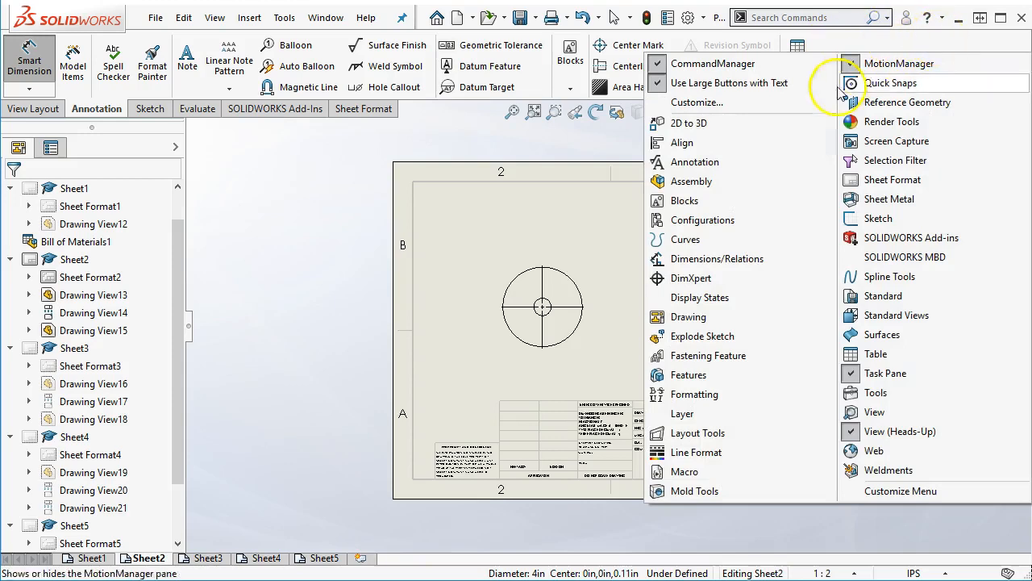
{"action": "left_click", "coordinate": [703, 412]}
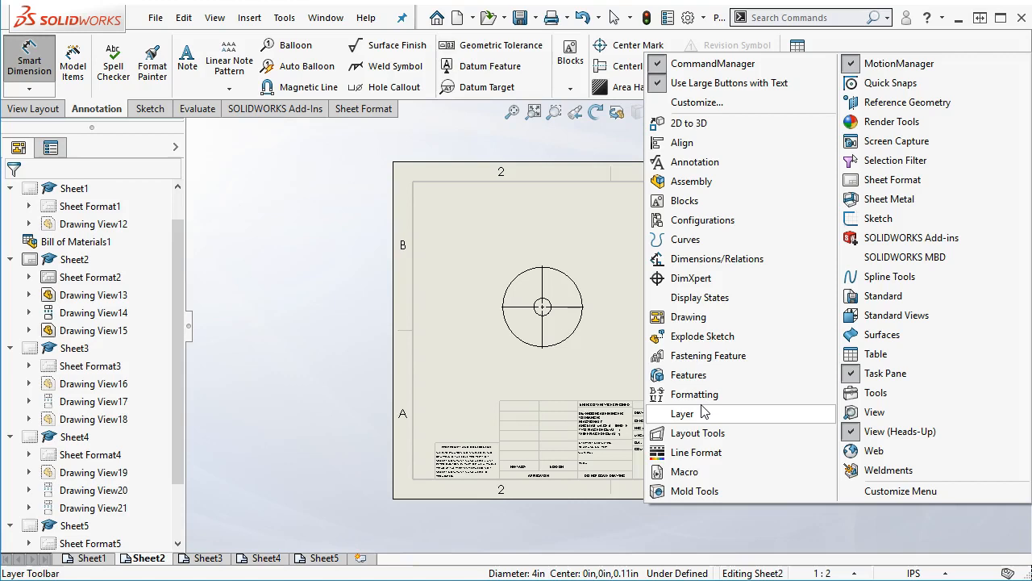
{"action": "left_click", "coordinate": [703, 413]}
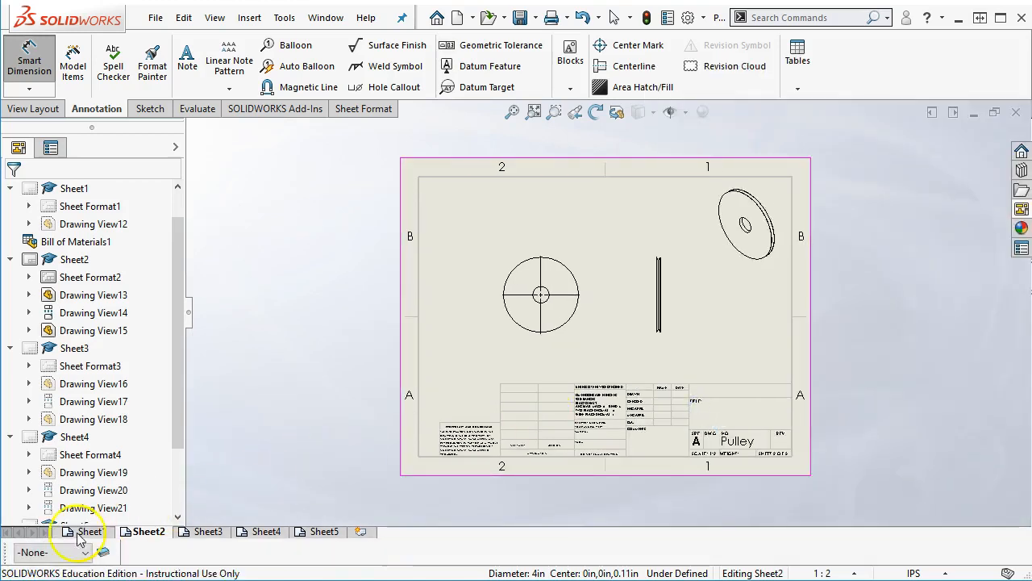
{"action": "mouse_move", "coordinate": [8, 557]}
{"action": "left_mouse_down"}
{"action": "mouse_move", "coordinate": [167, 525]}
{"action": "mouse_move", "coordinate": [225, 249]}
{"action": "left_mouse_up"}
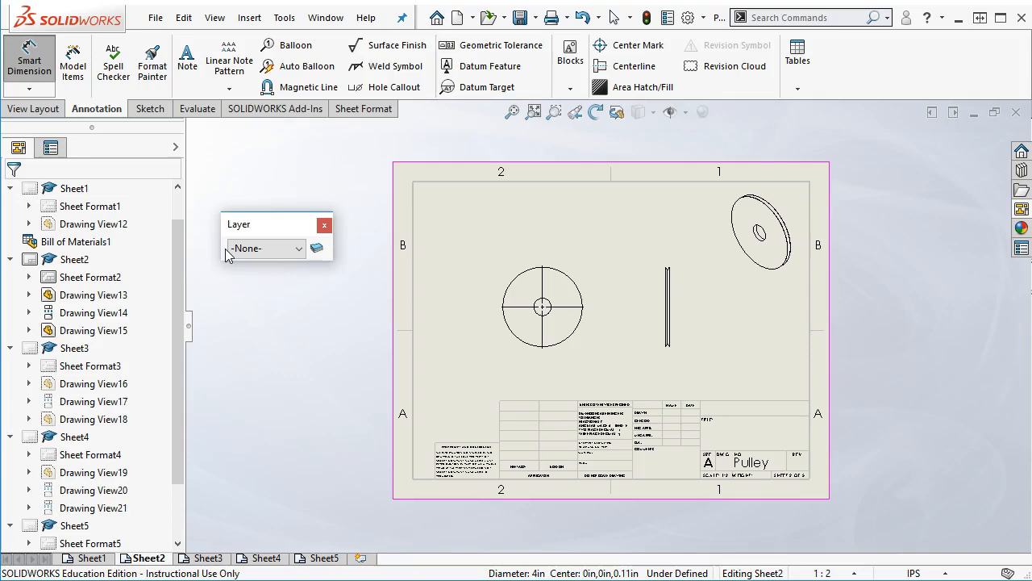
Create a new drawing layer named CEN and give it a bright pink color.
{"action": "left_click", "coordinate": [317, 250]}
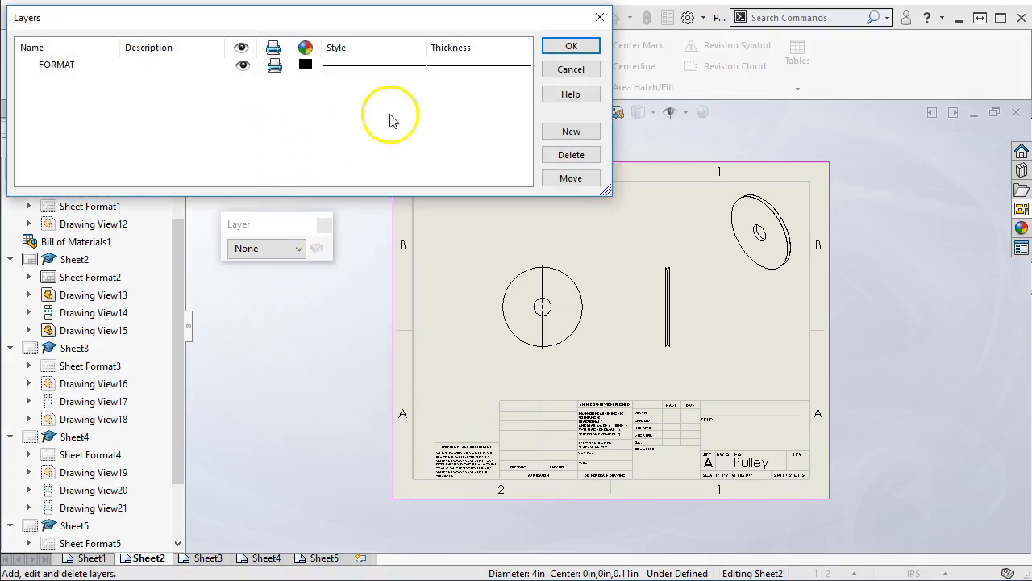
{"action": "left_click", "coordinate": [570, 131]}
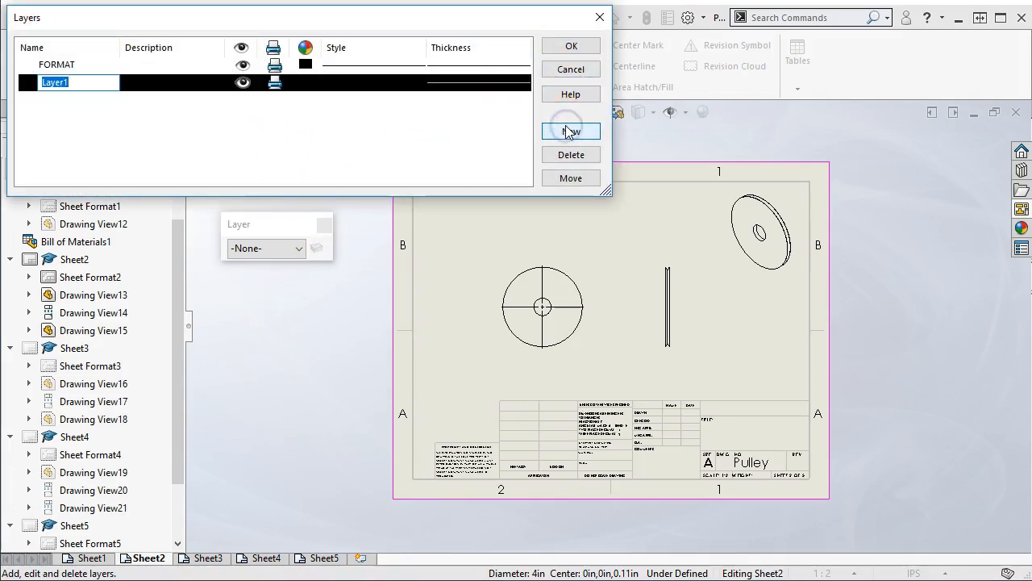
{"action": "type", "text": "CEN"}
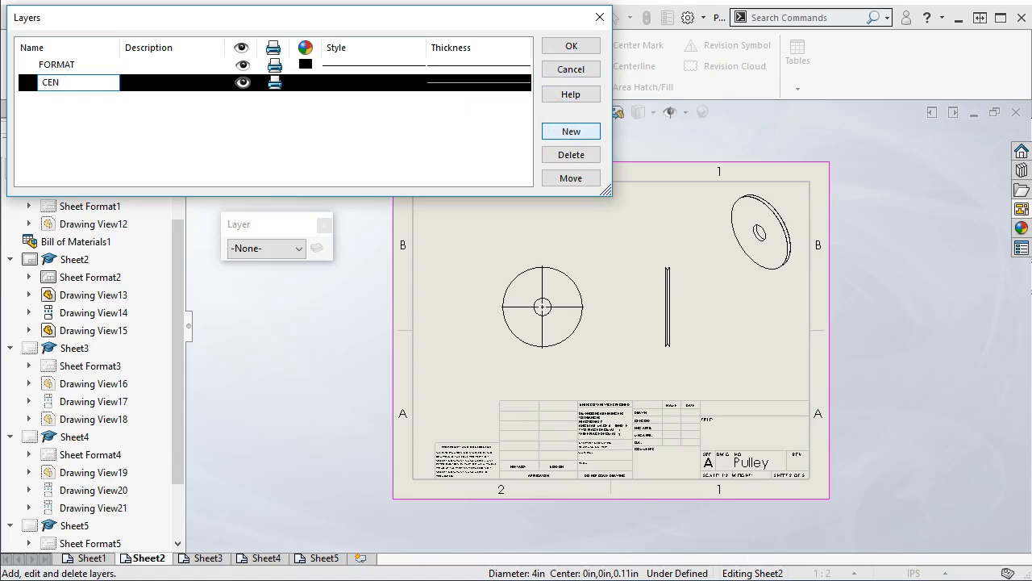
{"action": "left_click", "coordinate": [301, 84]}
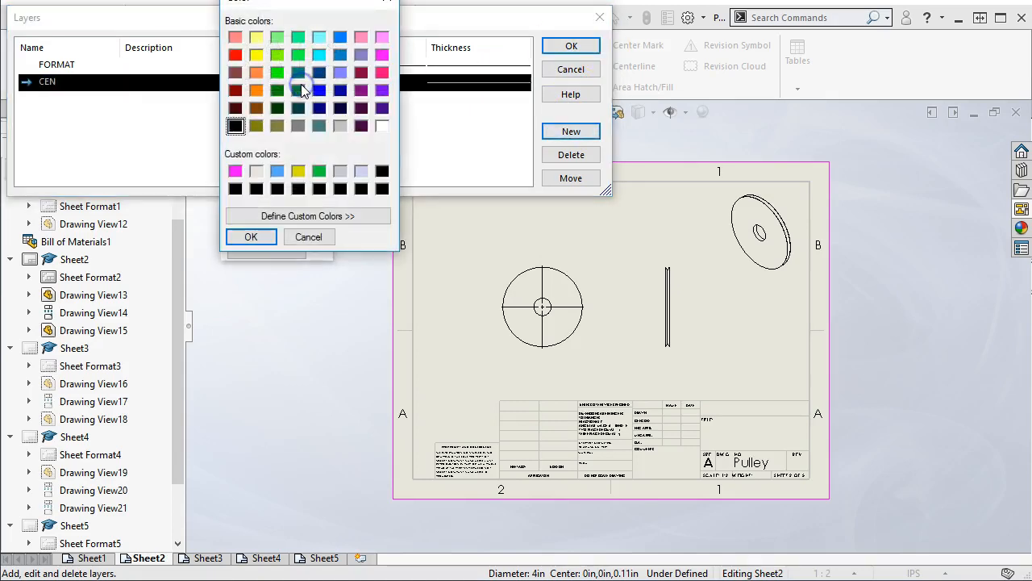
{"action": "left_click", "coordinate": [382, 72]}
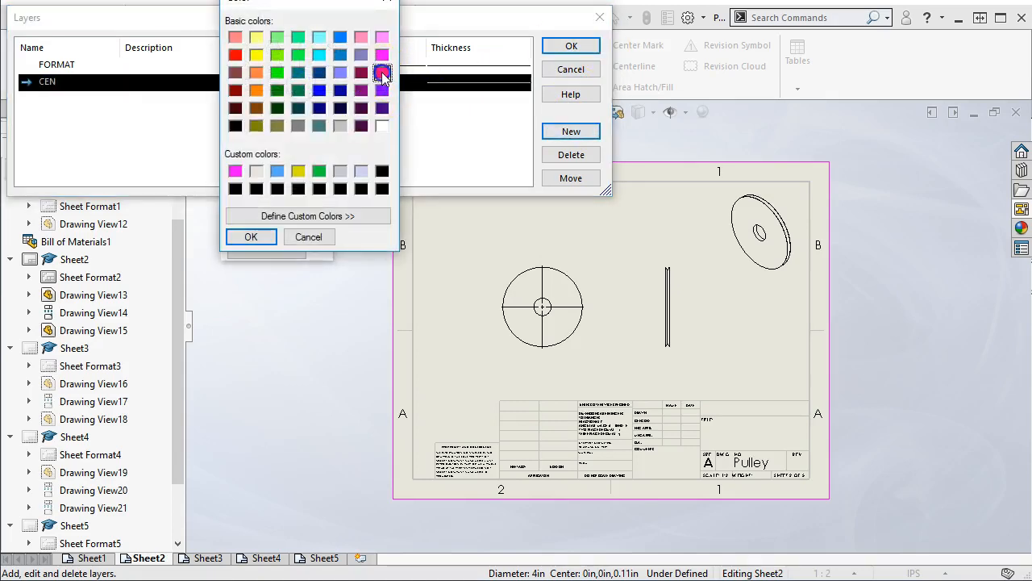
{"action": "left_click", "coordinate": [251, 239]}
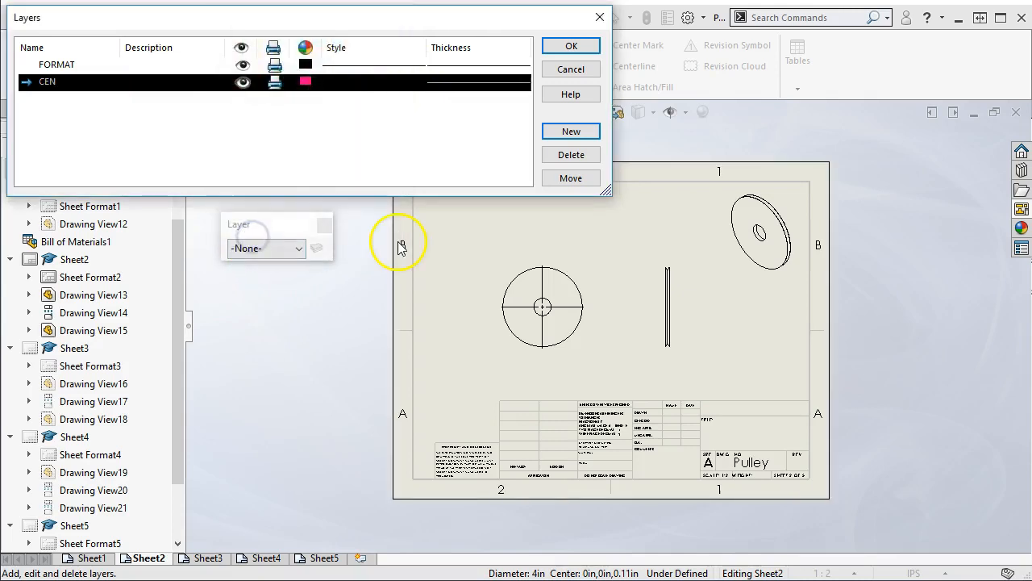
Add a second layer named DIM in blue, accept the layers, and dock the Layer toolbar below the sheet tabs.
{"action": "left_click", "coordinate": [573, 131]}
{"action": "type", "text": "DIM"}
{"action": "left_click", "coordinate": [307, 99]}
{"action": "left_click", "coordinate": [339, 36]}
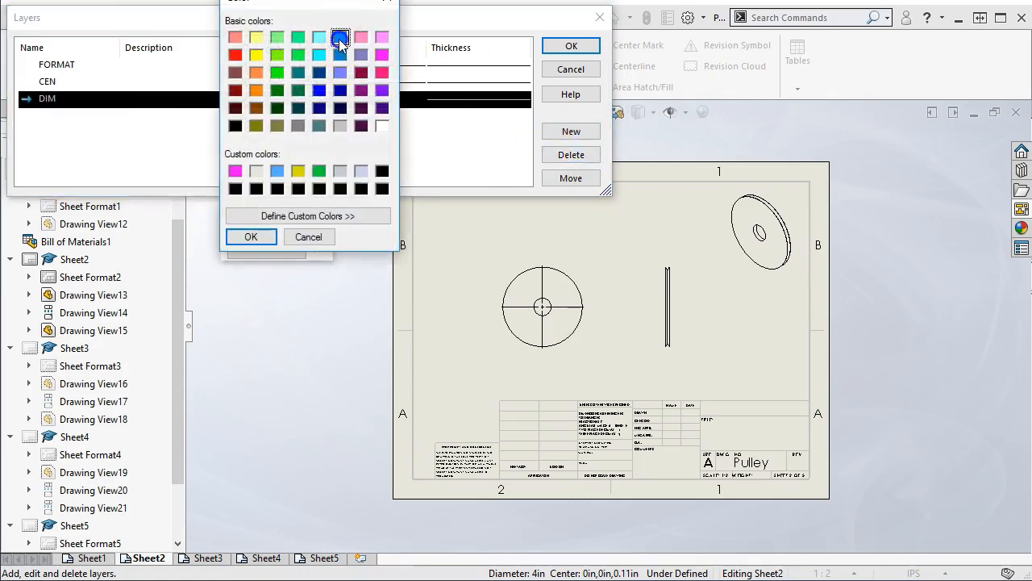
{"action": "left_click", "coordinate": [251, 237]}
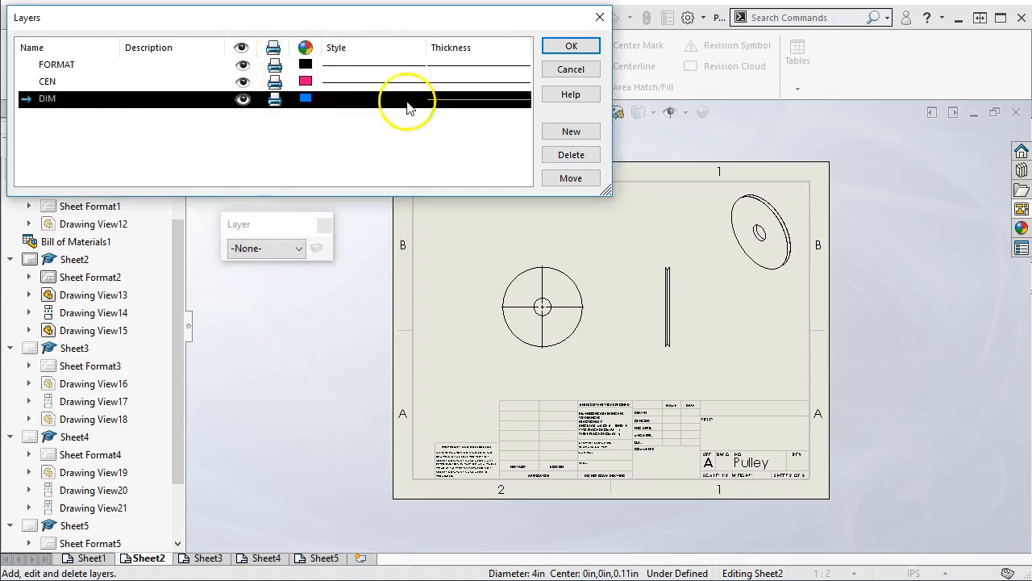
{"action": "left_click", "coordinate": [548, 49]}
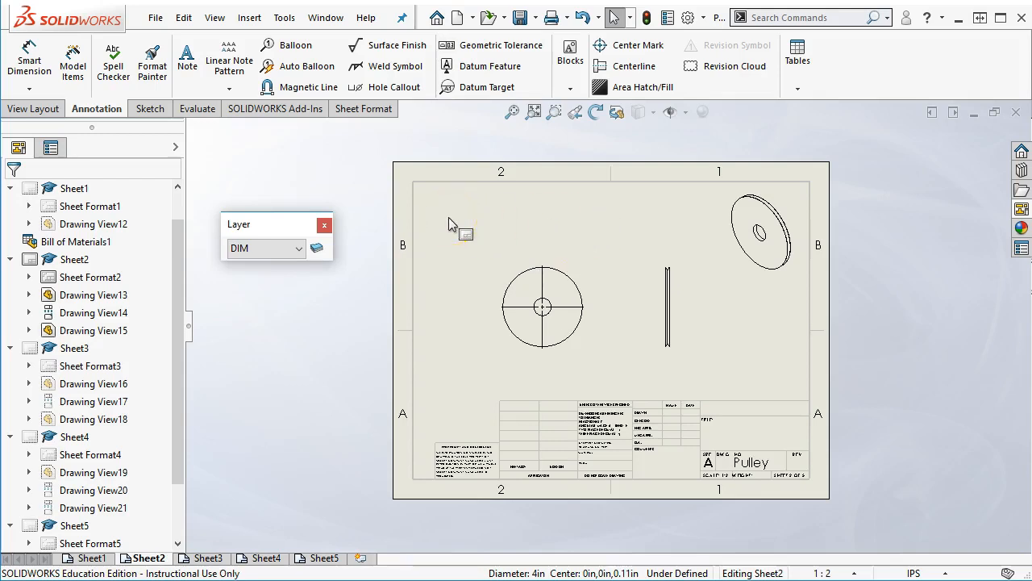
{"action": "left_click_drag", "start_coordinate": [297, 239], "coordinate": [60, 552]}
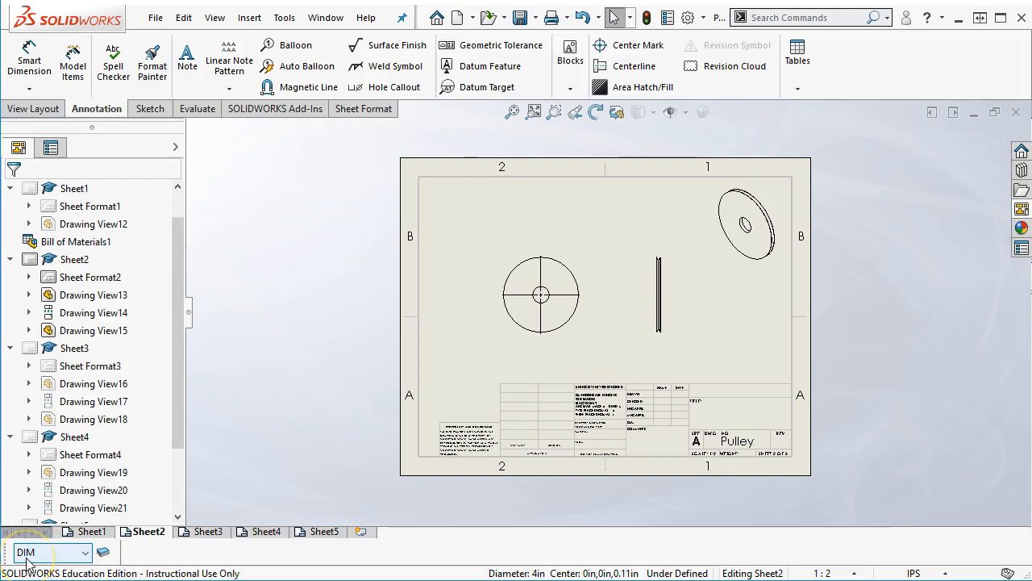
Assign the center mark in the wheel's front view on Sheet2 to the CEN layer.
{"action": "left_click", "coordinate": [523, 295]}
{"action": "left_click_drag", "start_coordinate": [175, 329], "coordinate": [175, 332]}
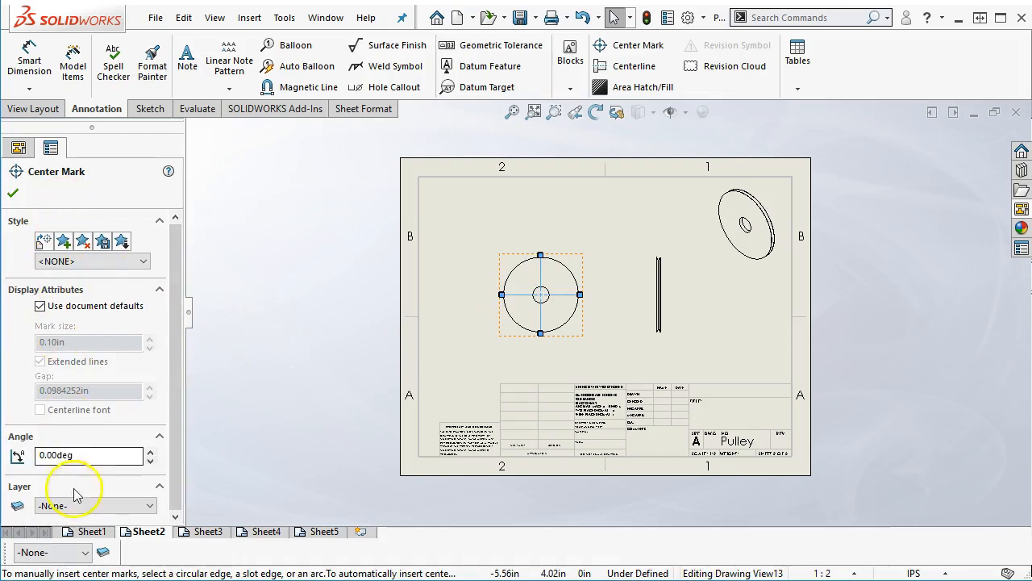
{"action": "left_click", "coordinate": [113, 505]}
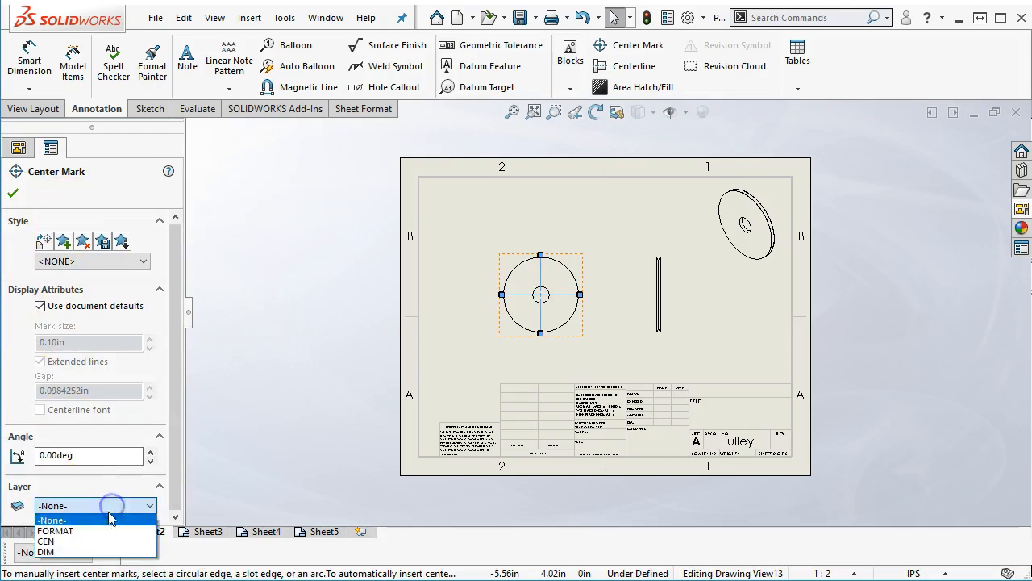
{"action": "left_click", "coordinate": [98, 542]}
{"action": "left_click", "coordinate": [329, 251]}
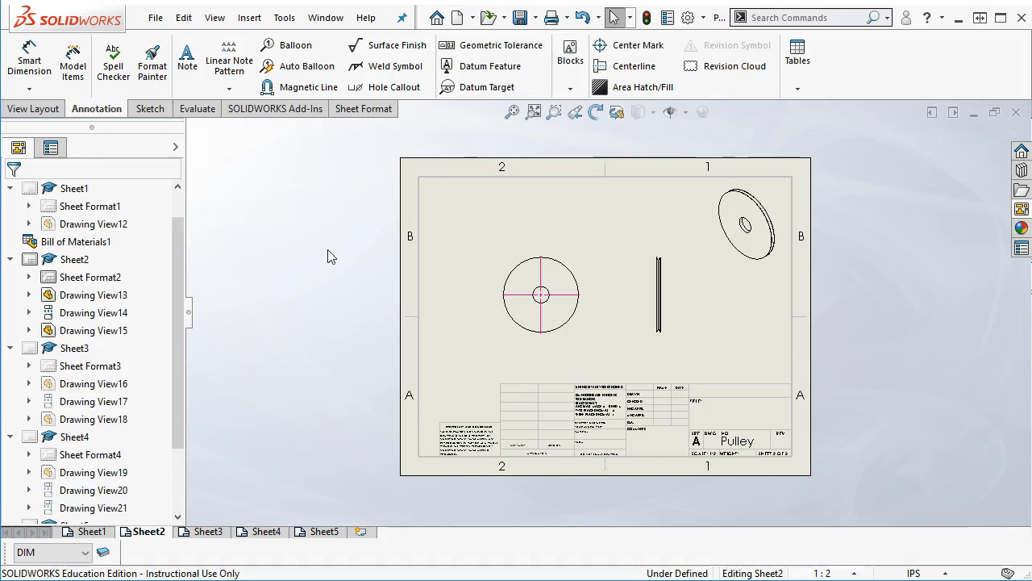
{"action": "left_click", "coordinate": [669, 367]}
{"action": "scroll", "coordinate": [676, 298], "scroll_direction": "down", "scroll_amount": 5}
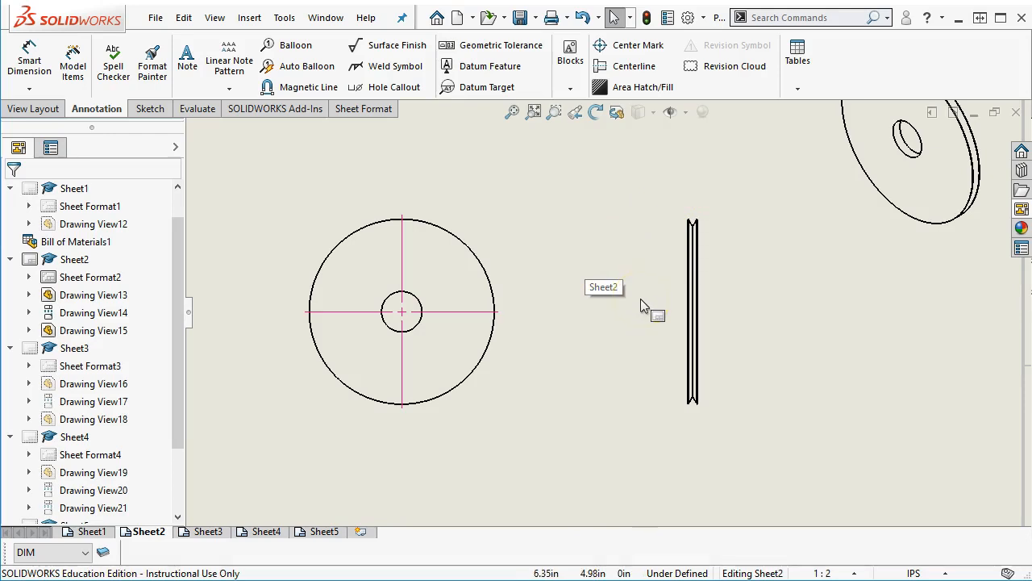
{"action": "scroll", "coordinate": [640, 312], "scroll_direction": "up", "scroll_amount": 4}
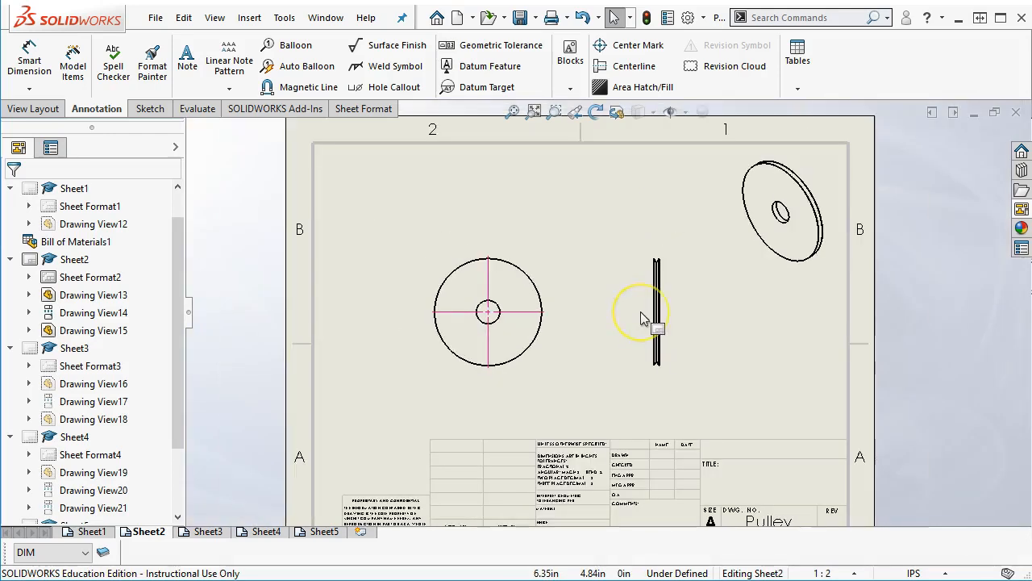
{"action": "scroll", "coordinate": [617, 408], "scroll_direction": "down", "scroll_amount": 1}
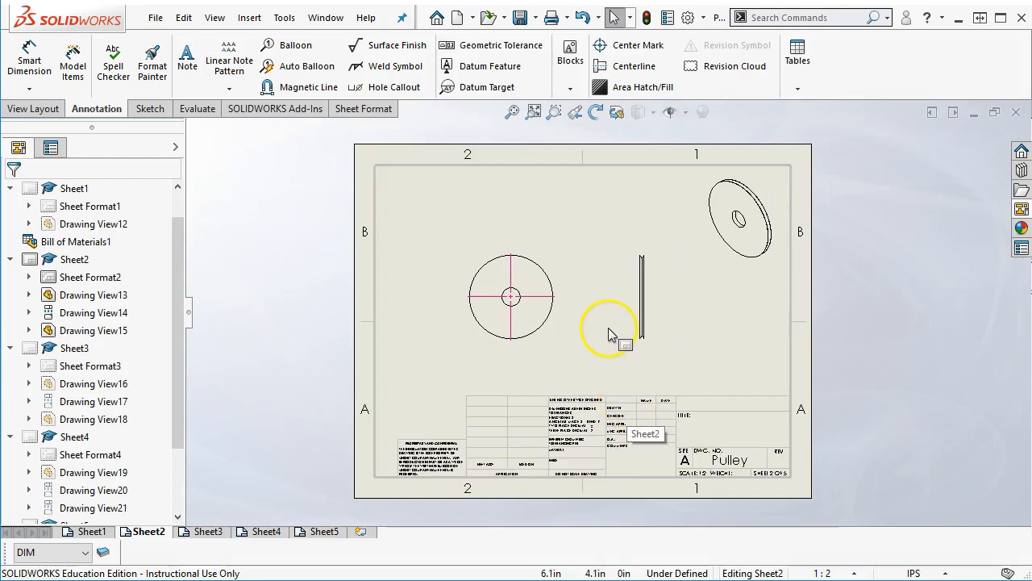
{"action": "scroll", "coordinate": [605, 334], "scroll_direction": "down", "scroll_amount": 1}
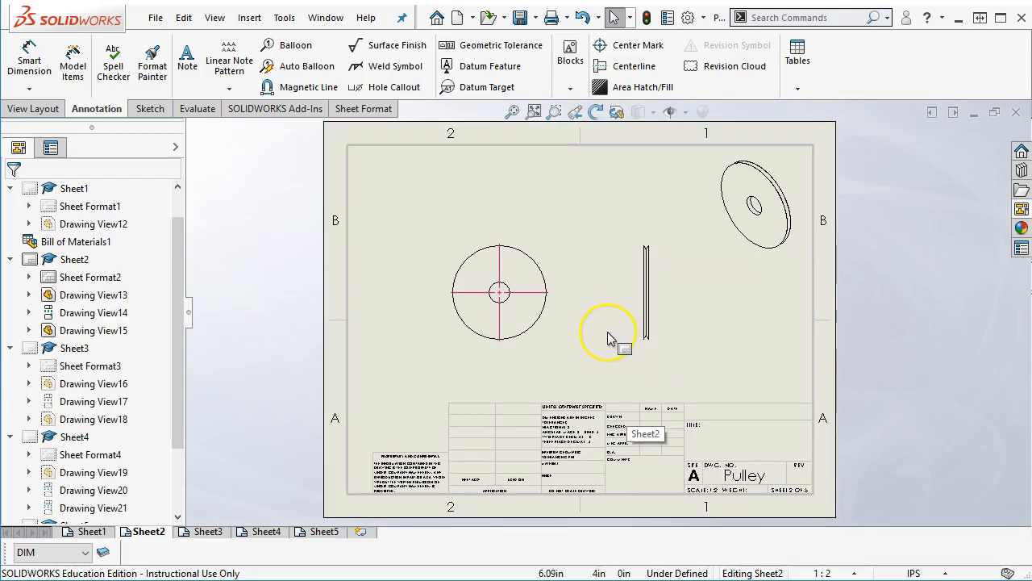
{"action": "scroll", "coordinate": [580, 329], "scroll_direction": "down", "scroll_amount": 1}
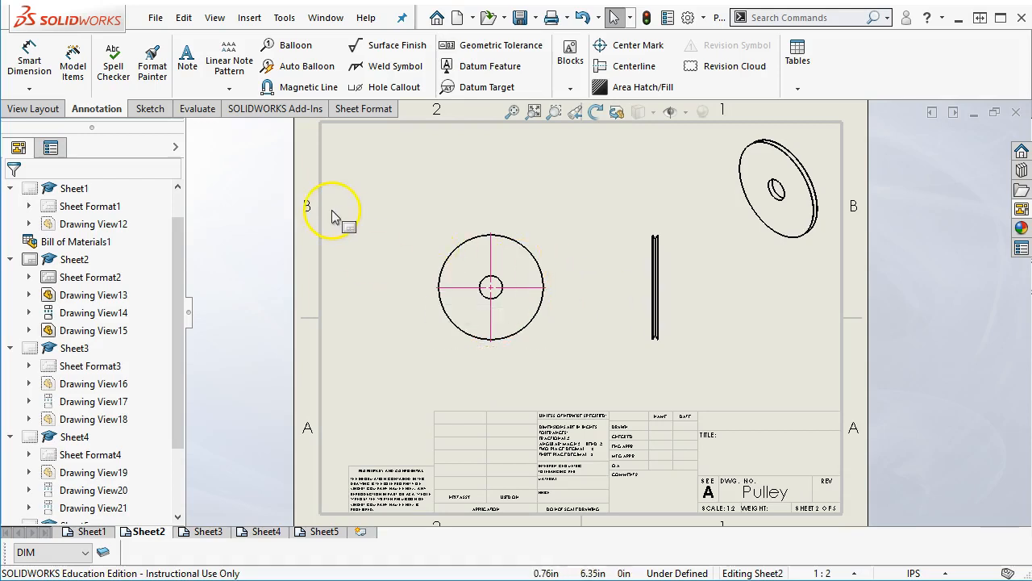
Dimension the outer diameter of the wheel's front view on the DIM layer, placing the text to the circle's upper left.
{"action": "left_click", "coordinate": [23, 79]}
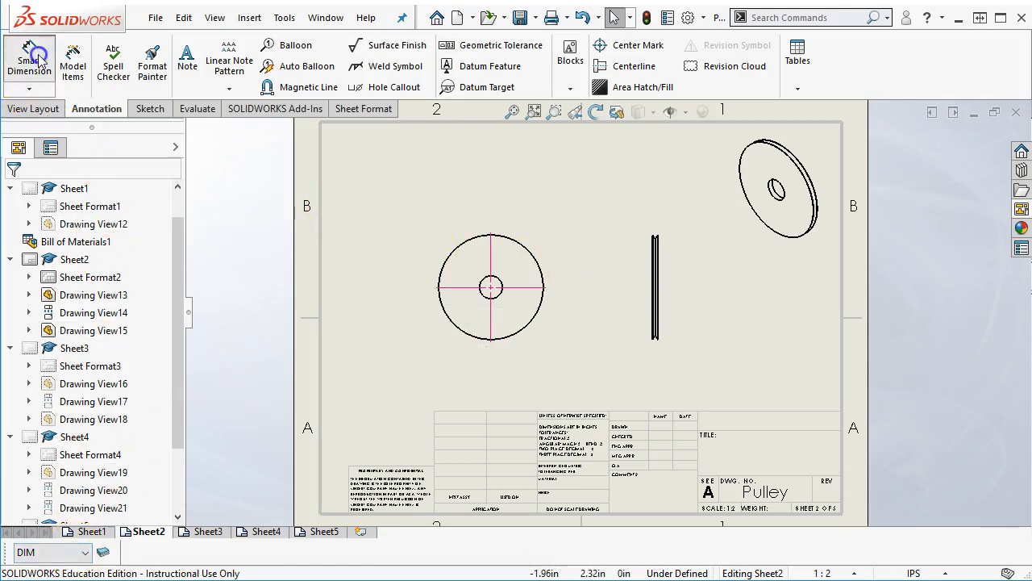
{"action": "left_click", "coordinate": [444, 282]}
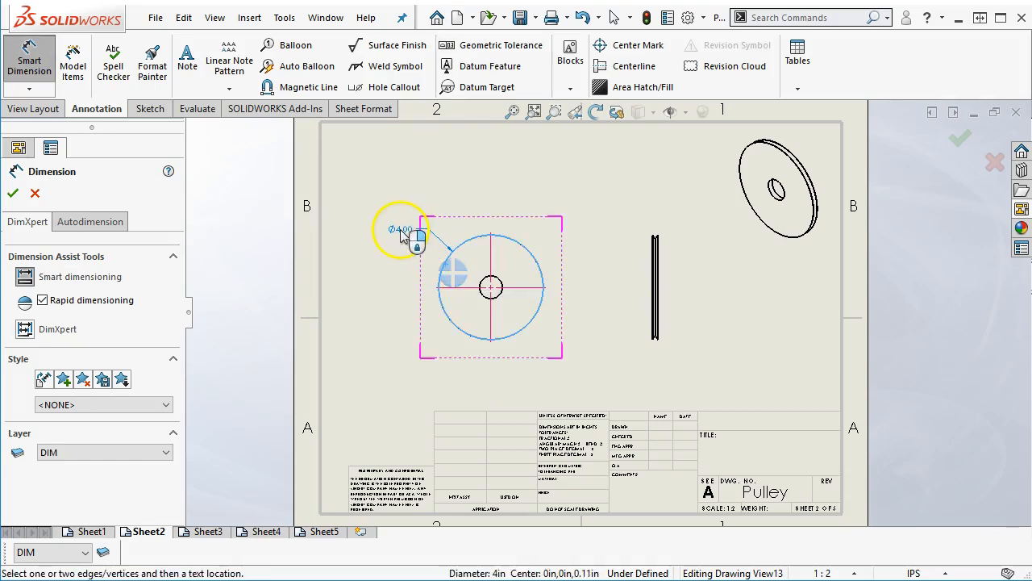
{"action": "left_click", "coordinate": [401, 232]}
{"action": "right_click", "coordinate": [582, 236]}
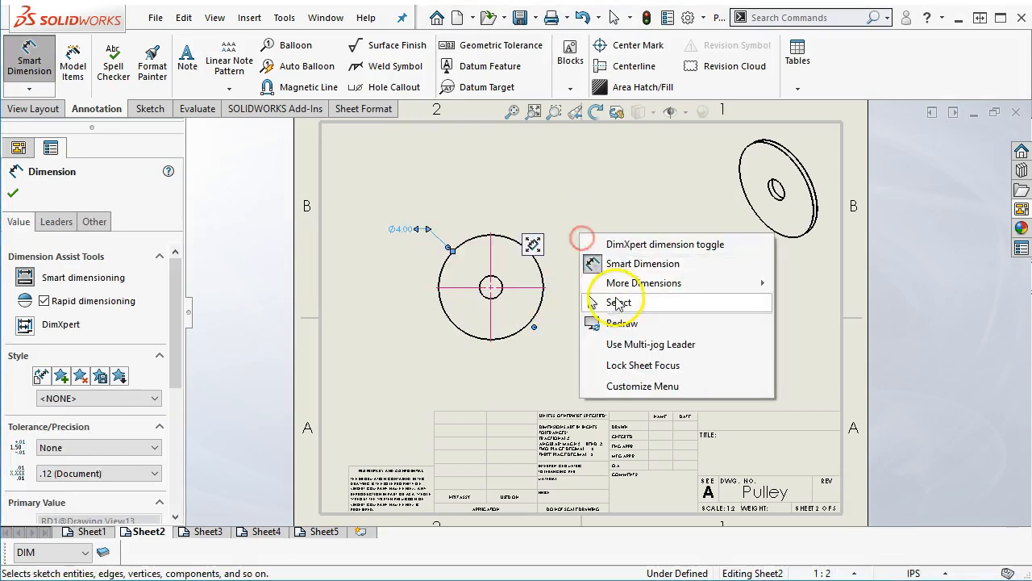
{"action": "left_click", "coordinate": [618, 303]}
Examine the tolerance notes in the title block of Sheet2.
{"action": "scroll", "coordinate": [605, 407], "scroll_direction": "down", "scroll_amount": 5}
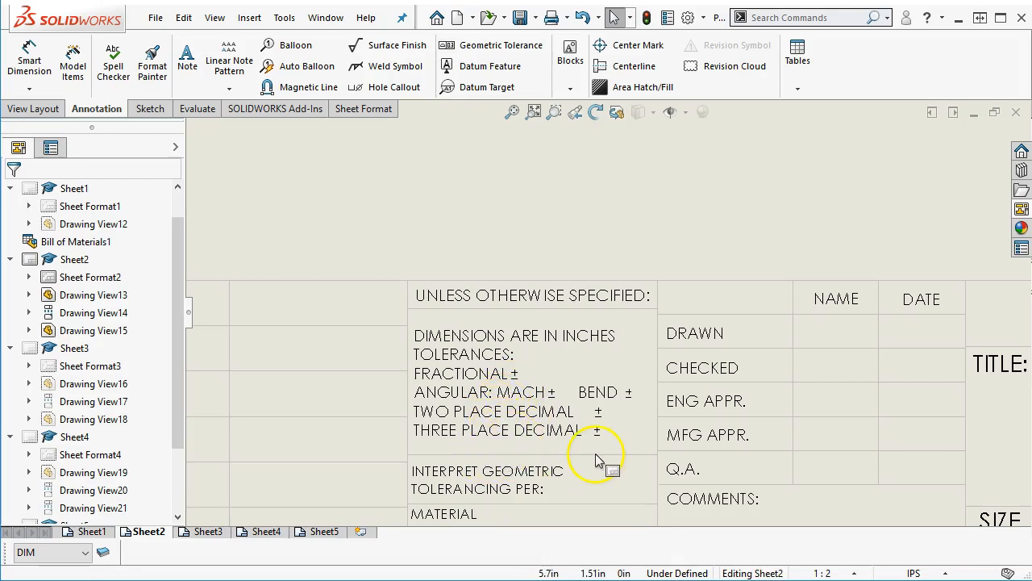
{"action": "scroll", "coordinate": [507, 375], "scroll_direction": "up", "scroll_amount": 5}
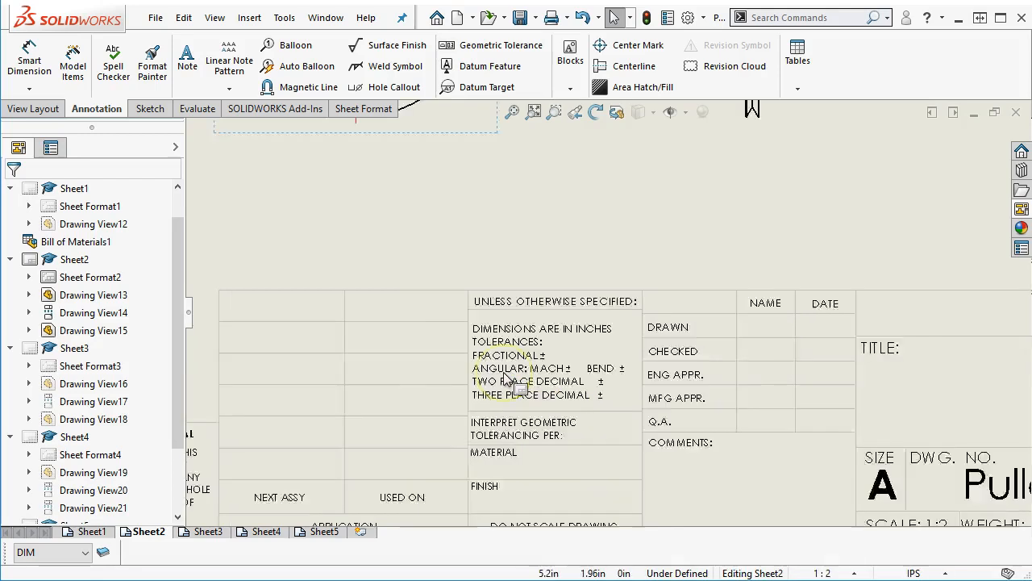
{"action": "scroll", "coordinate": [592, 207], "scroll_direction": "down", "scroll_amount": 4}
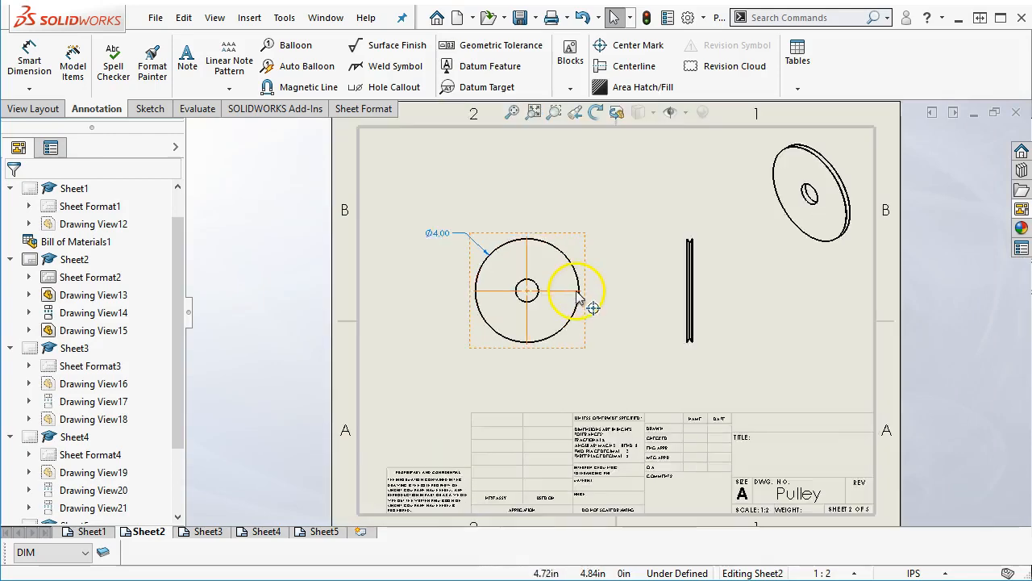
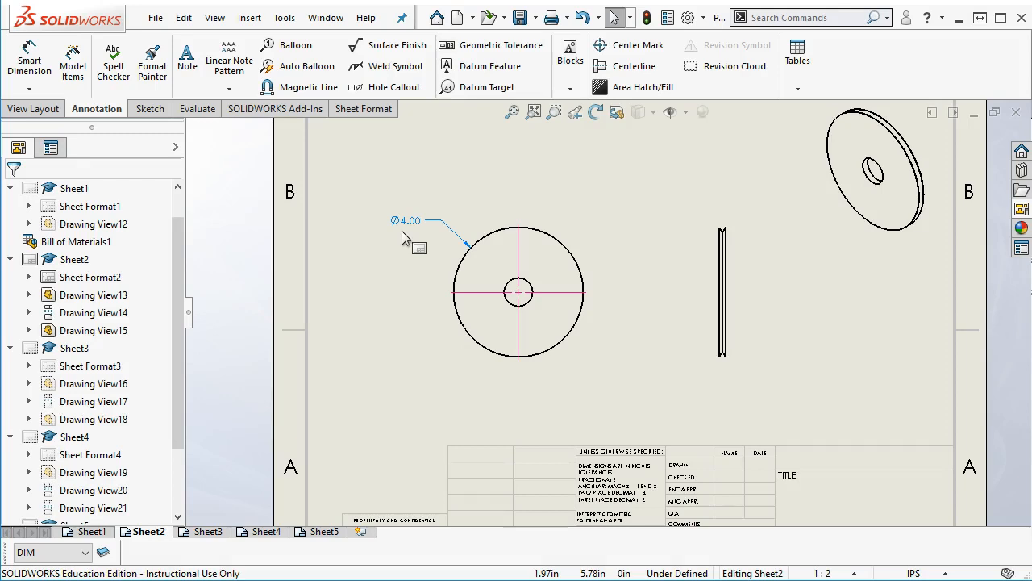
Open the document unit settings of the drawing to reach its length precision options.
{"action": "scroll", "coordinate": [631, 329], "scroll_direction": "up", "scroll_amount": 2}
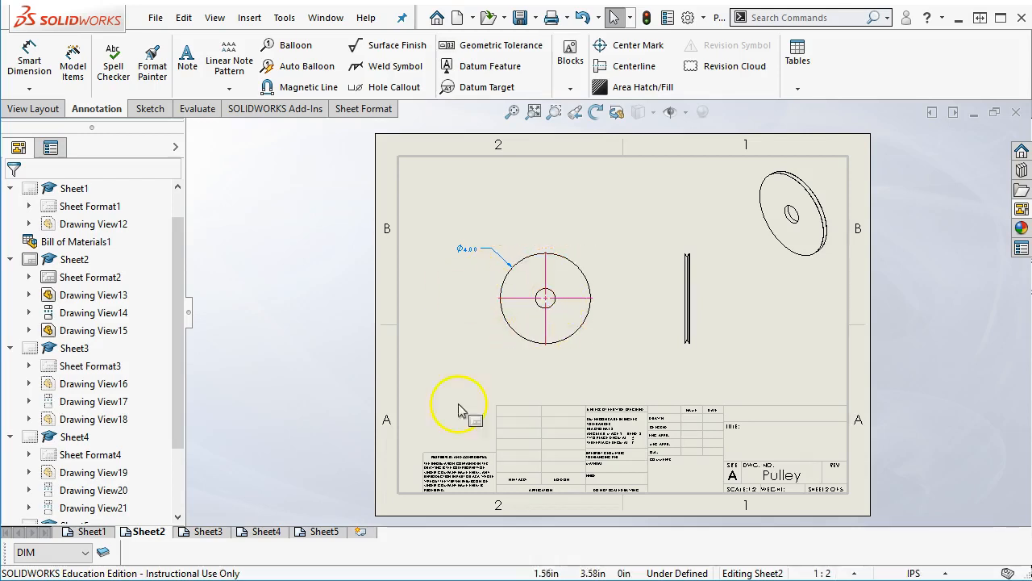
{"action": "left_click", "coordinate": [772, 448]}
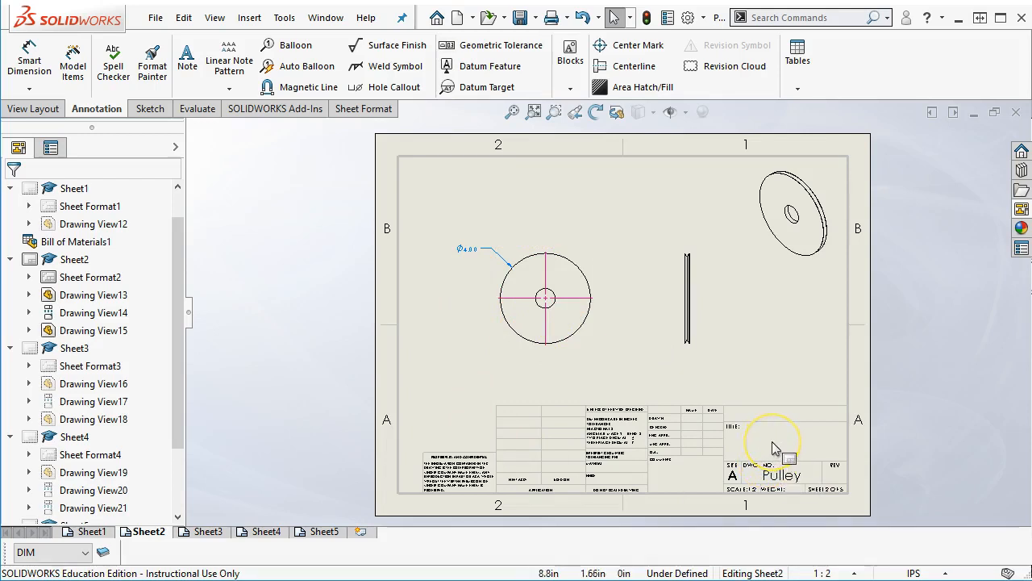
{"action": "left_click", "coordinate": [947, 573]}
{"action": "left_click", "coordinate": [910, 554]}
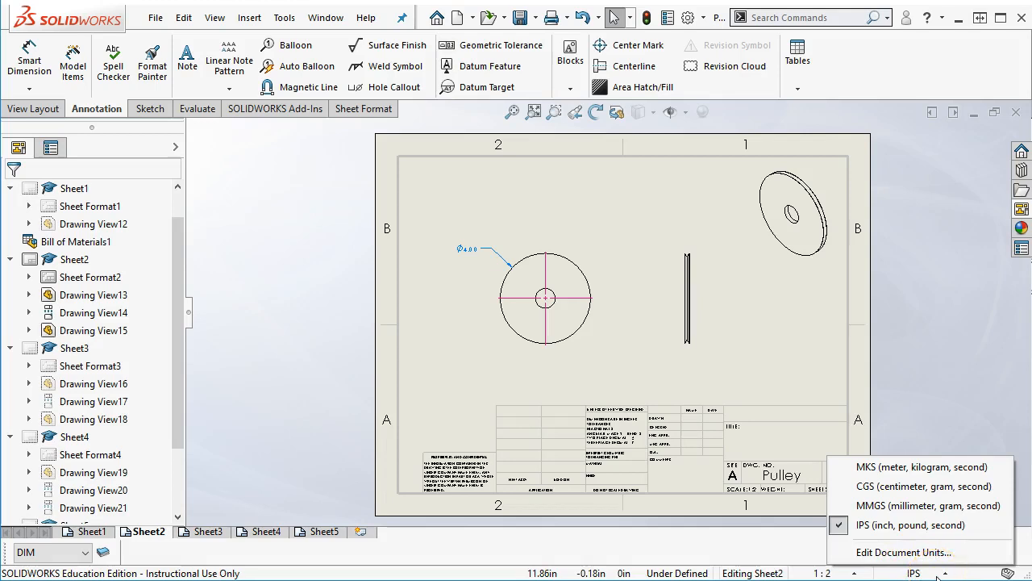
{"action": "left_click", "coordinate": [905, 525]}
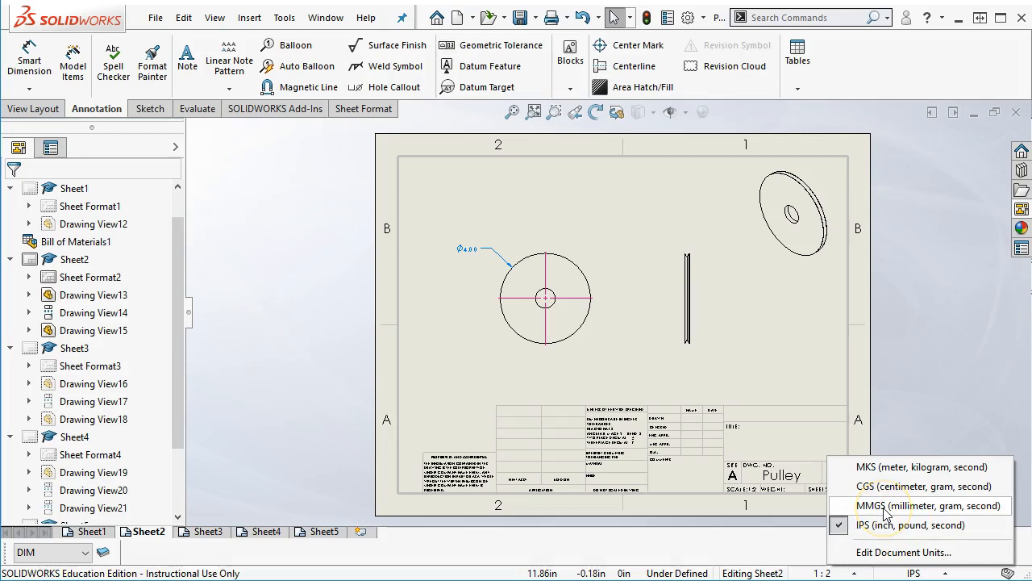
{"action": "left_click", "coordinate": [893, 548]}
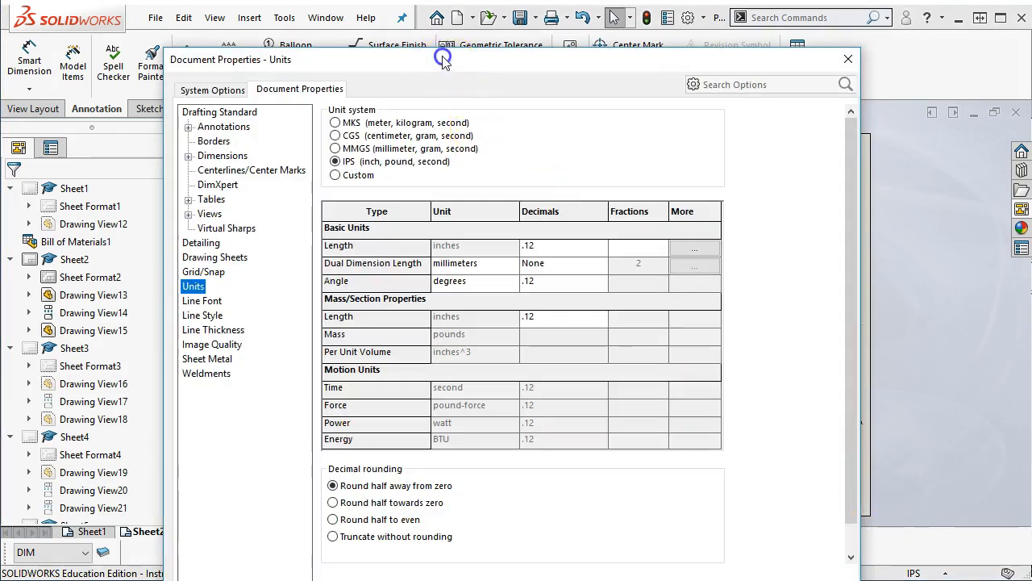
{"action": "left_click_drag", "start_coordinate": [443, 62], "coordinate": [434, 15]}
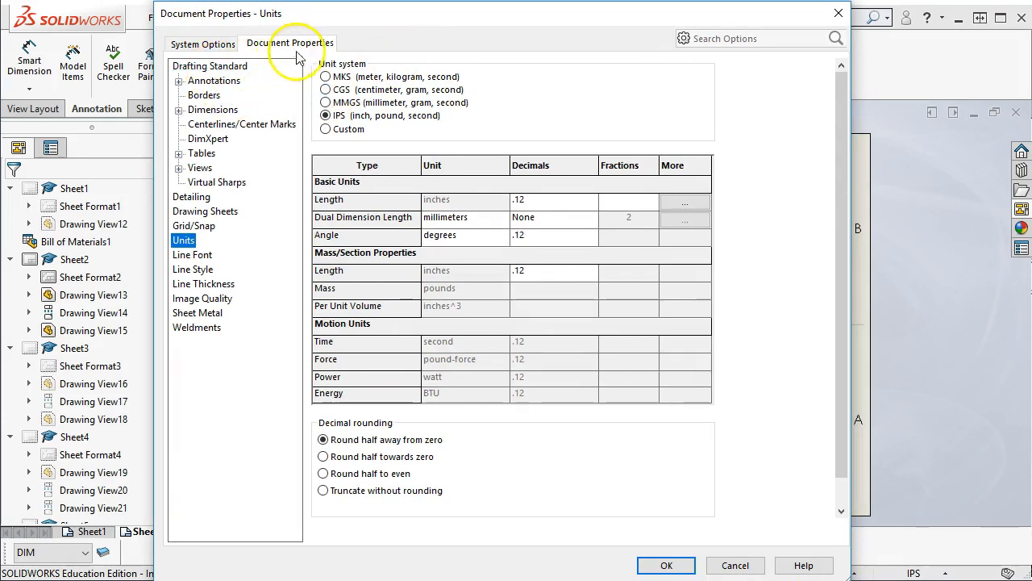
Check the overall drafting standard, set the basic length precision to three decimals (.123), and accept the document properties.
{"action": "left_click", "coordinate": [234, 68]}
{"action": "left_click", "coordinate": [363, 81]}
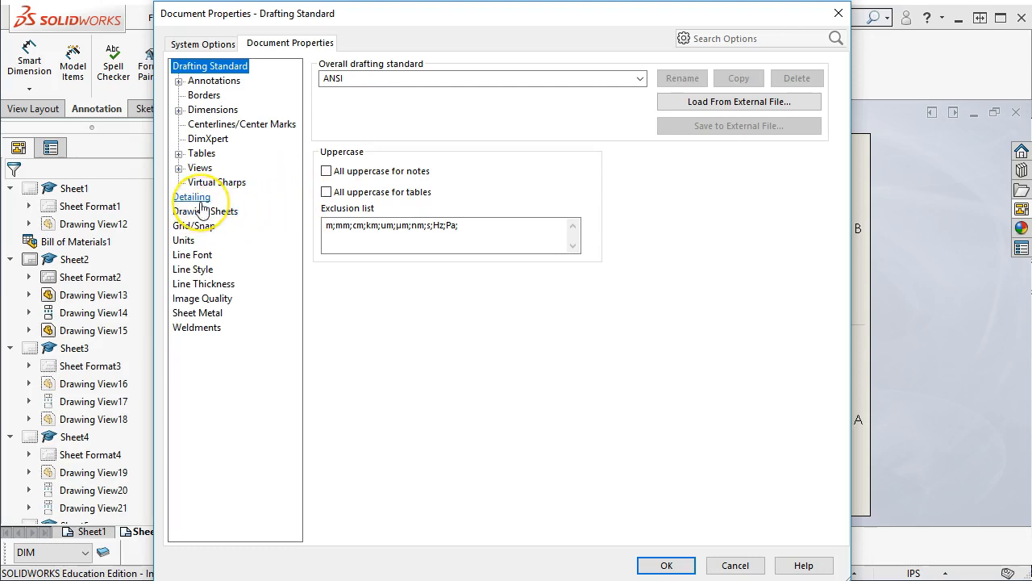
{"action": "left_click", "coordinate": [184, 240]}
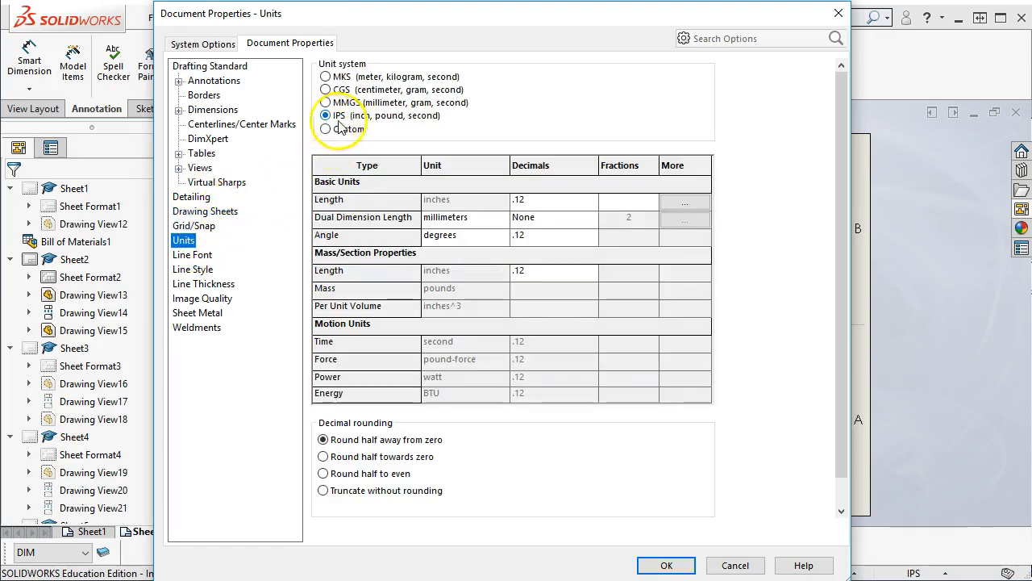
{"action": "left_click", "coordinate": [589, 200]}
{"action": "left_click", "coordinate": [591, 200]}
{"action": "left_click", "coordinate": [552, 227]}
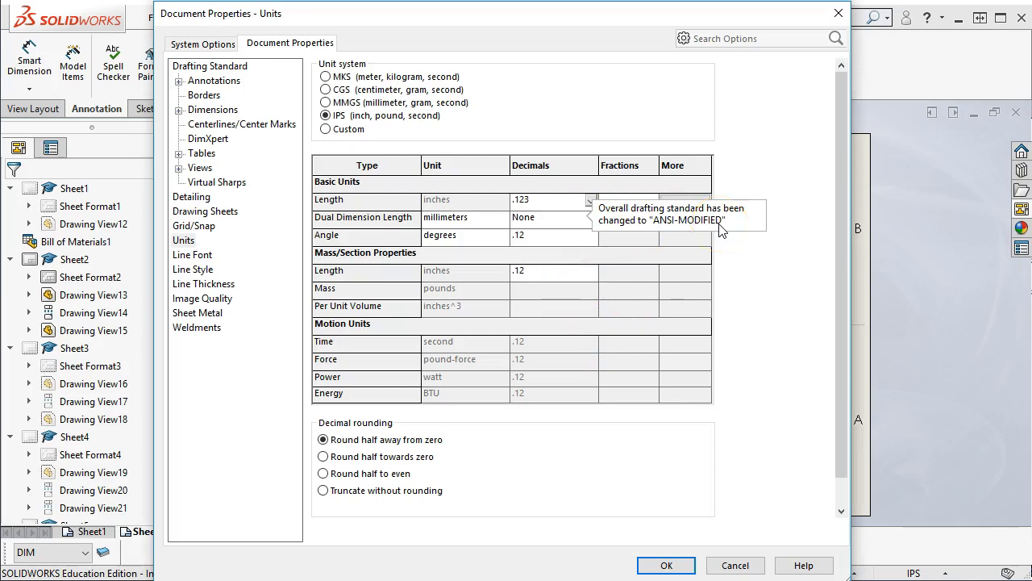
{"action": "left_click", "coordinate": [203, 67]}
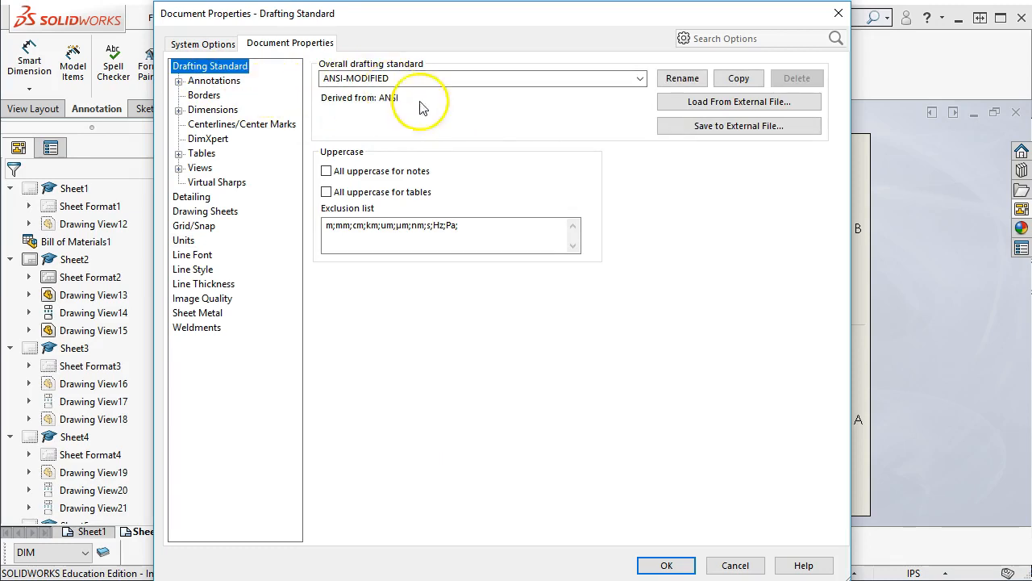
{"action": "left_click", "coordinate": [663, 563]}
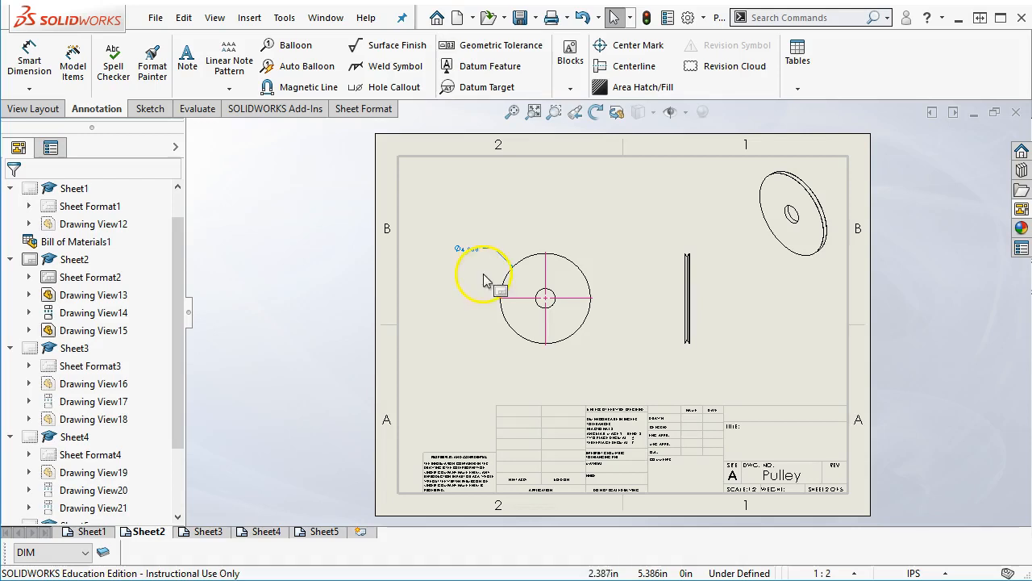
Examine the precision of the wheel's outer diameter dimension against the title block tolerance notes on Sheet2.
{"action": "scroll", "coordinate": [479, 264], "scroll_direction": "down", "scroll_amount": 3}
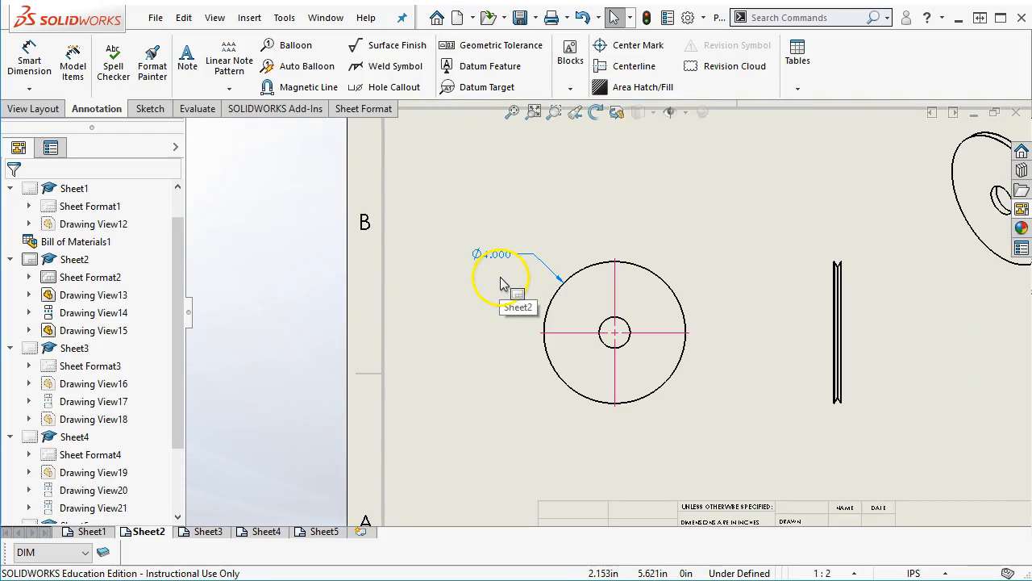
{"action": "scroll", "coordinate": [597, 379], "scroll_direction": "up", "scroll_amount": 4}
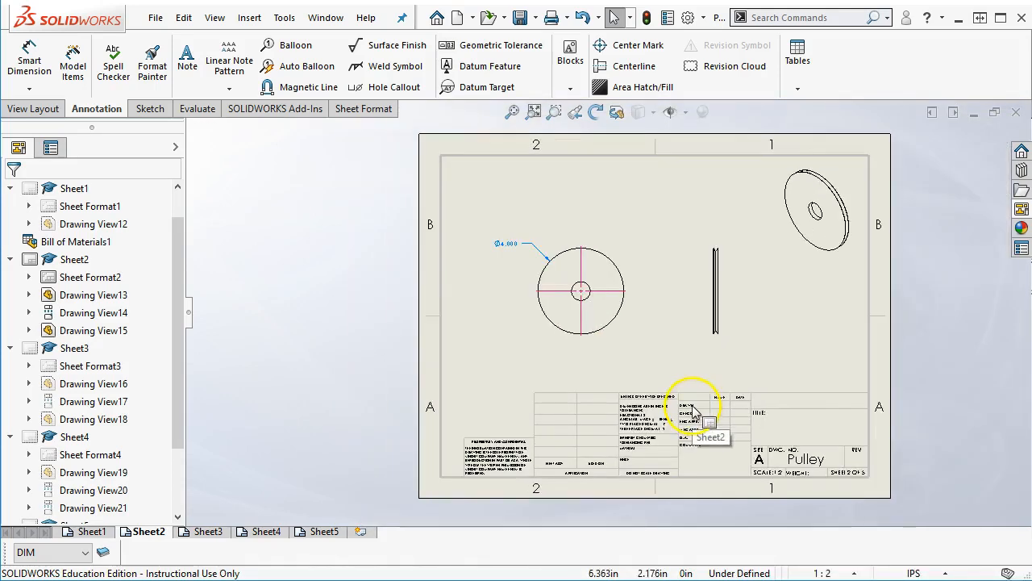
{"action": "scroll", "coordinate": [681, 379], "scroll_direction": "down", "scroll_amount": 2}
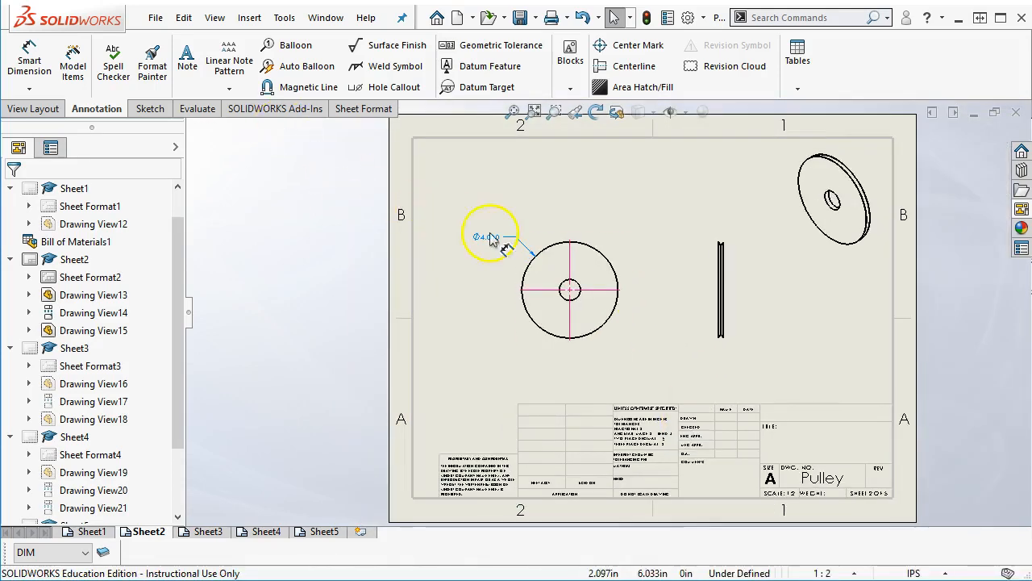
{"action": "scroll", "coordinate": [492, 240], "scroll_direction": "down", "scroll_amount": 1}
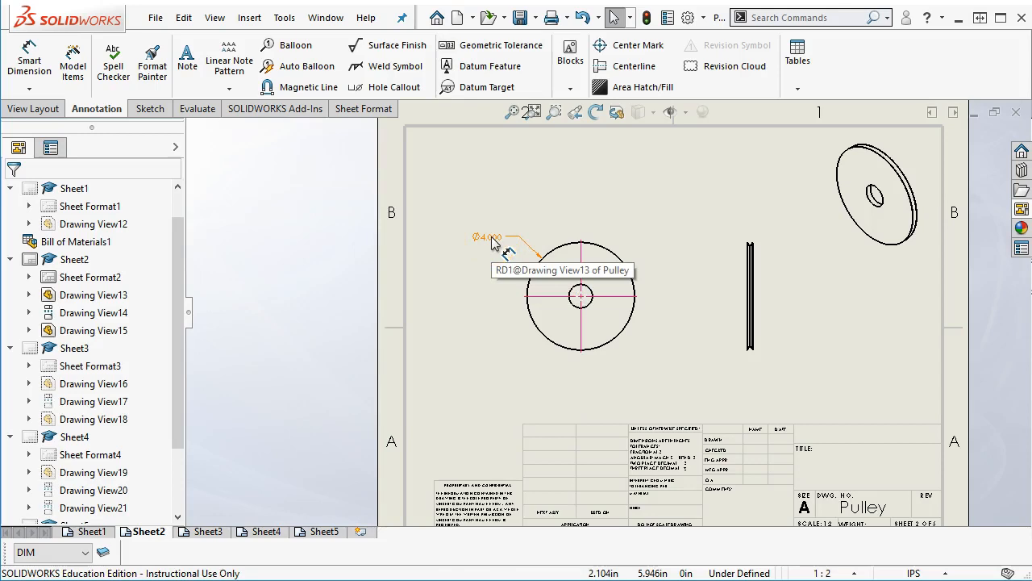
{"action": "scroll", "coordinate": [583, 372], "scroll_direction": "down", "scroll_amount": 2}
{"action": "scroll", "coordinate": [608, 236], "scroll_direction": "down", "scroll_amount": 1}
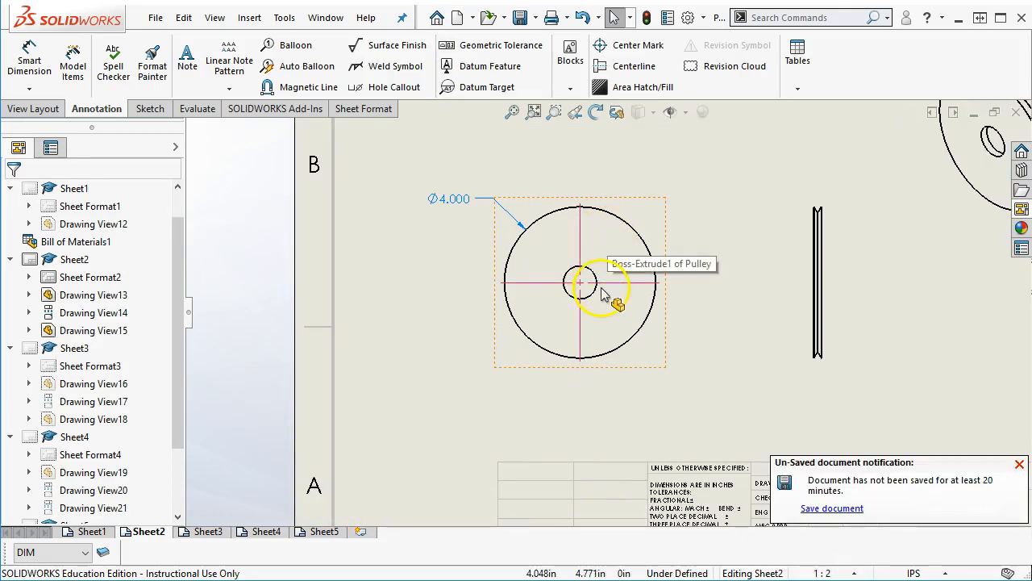
Save the drawing as Pulley in the GDT Example folder, using the Drawing file type.
{"action": "left_click", "coordinate": [831, 508]}
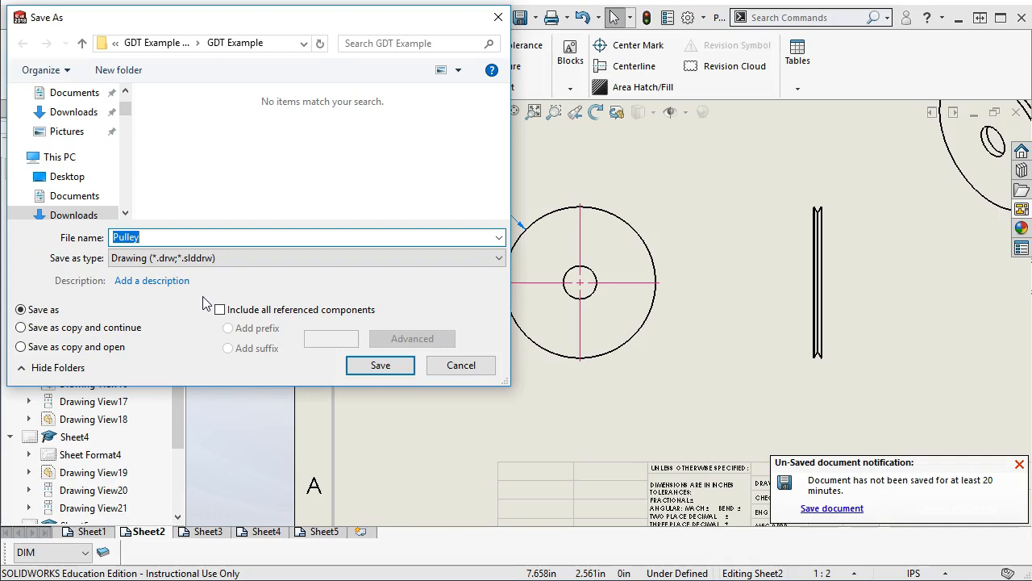
{"action": "left_click", "coordinate": [357, 367]}
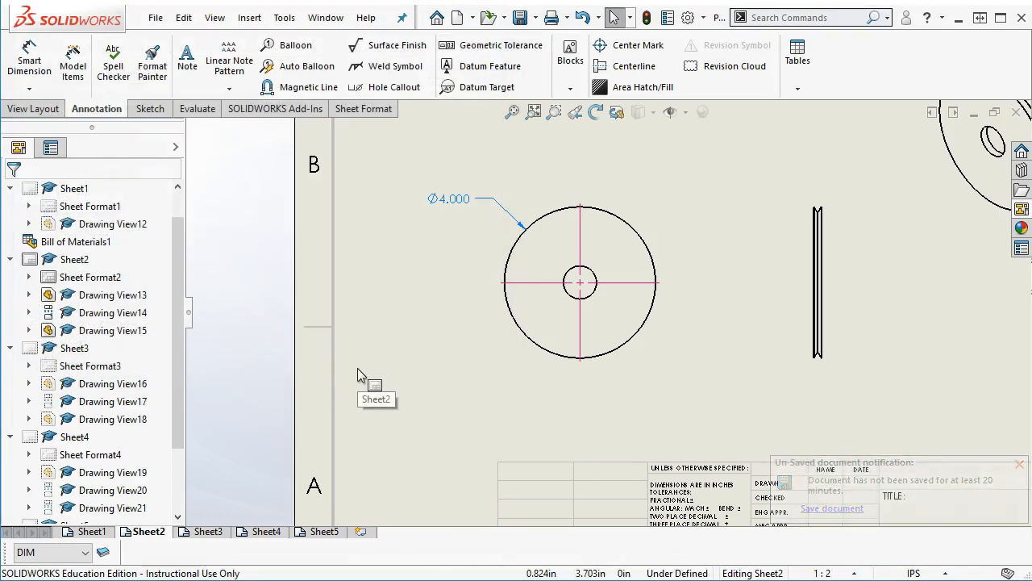
Inspect the saved Pulley drawing among the part and assembly files of the GDT Example folder in File Explorer, and return to Sheet2 in SOLIDWORKS.
{"action": "left_click_drag", "start_coordinate": [1031, 145], "coordinate": [664, 67]}
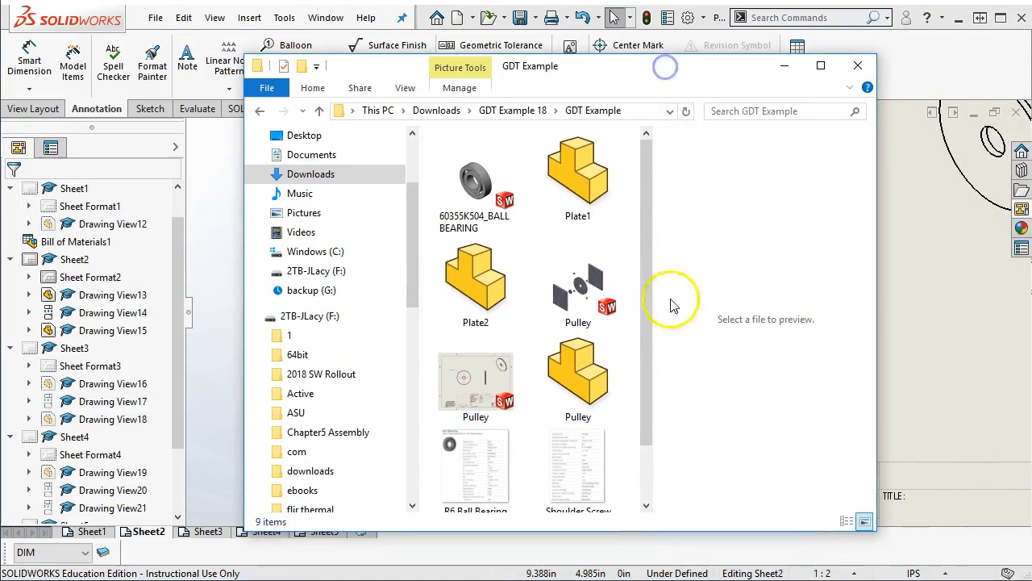
{"action": "left_click_drag", "start_coordinate": [653, 360], "coordinate": [648, 364]}
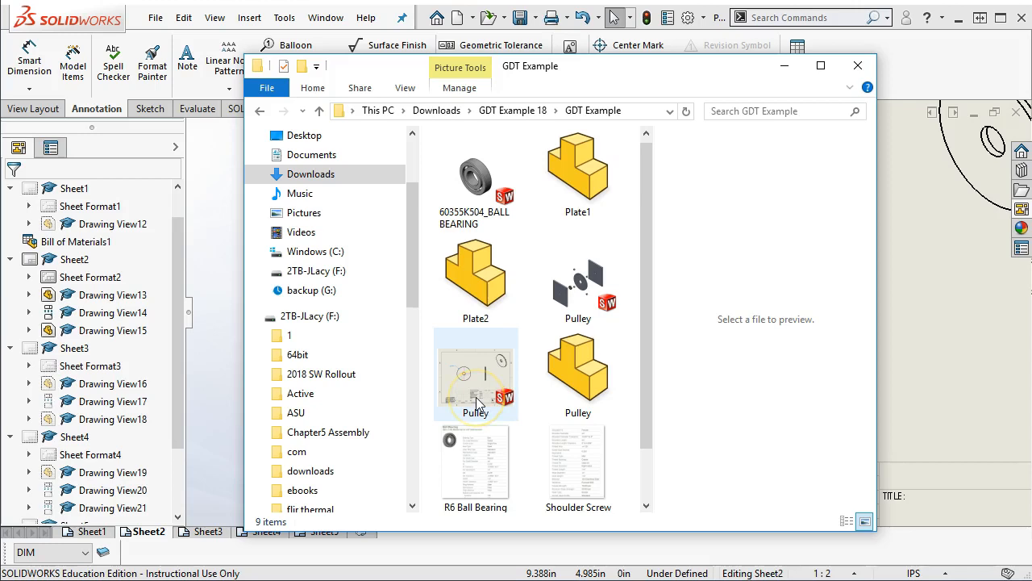
{"action": "mouse_move", "coordinate": [477, 403]}
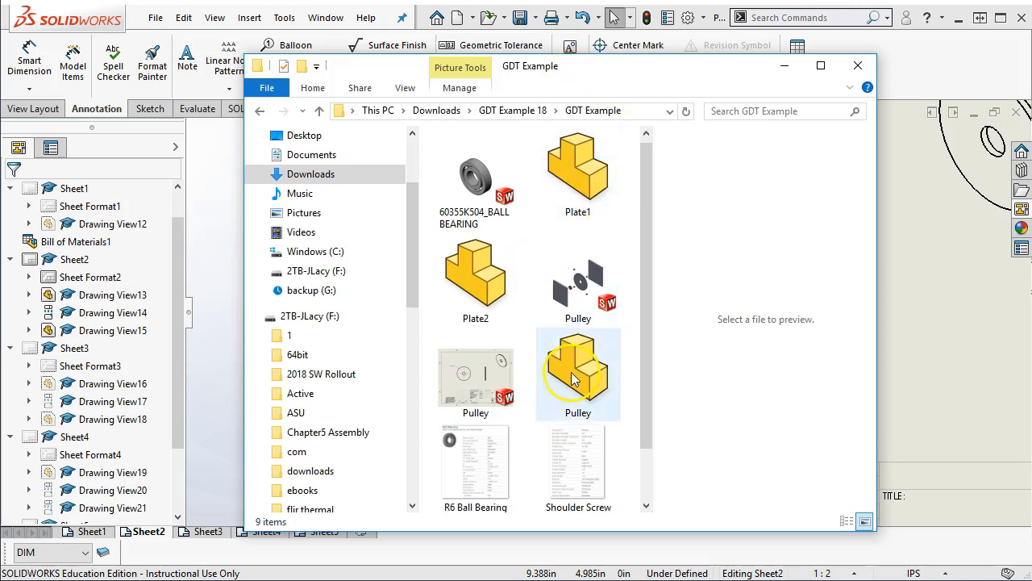
{"action": "left_click_drag", "start_coordinate": [557, 65], "coordinate": [1031, 98]}
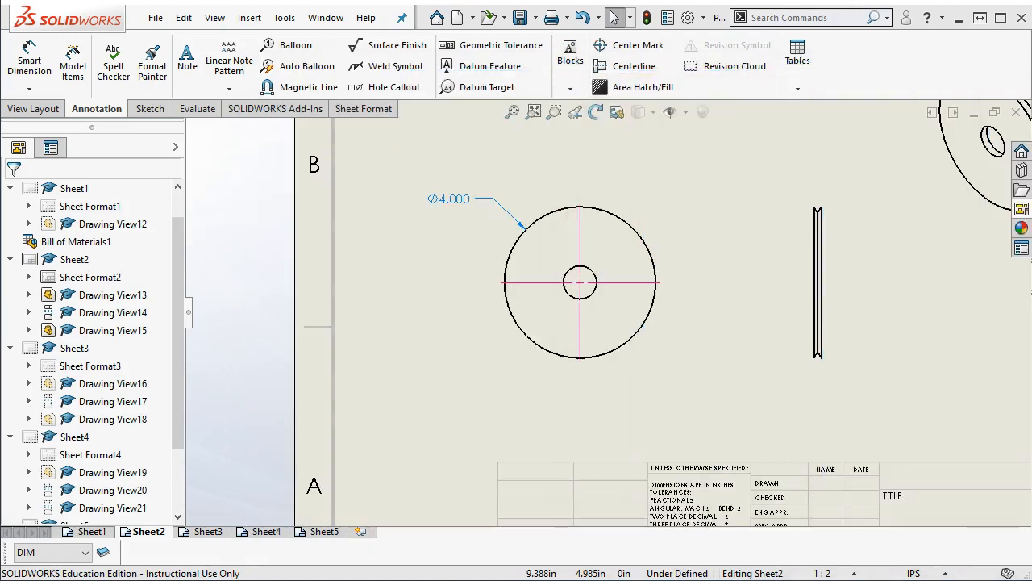
{"action": "scroll", "coordinate": [651, 369], "scroll_direction": "down", "scroll_amount": 2}
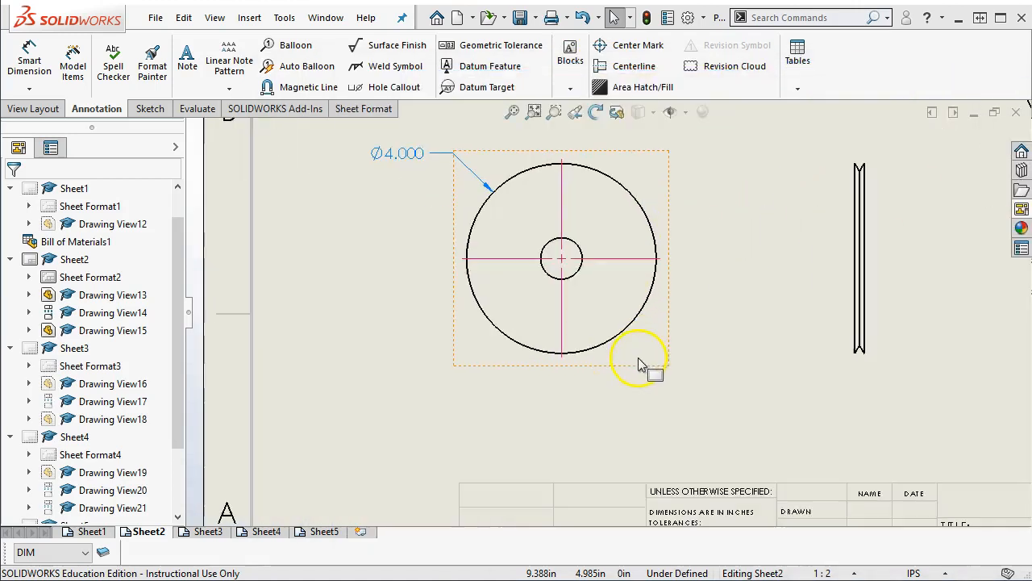
Dimension the centre hole's diameter in the pulley's front view, placing the text outside the pulley below the 4.000 diameter dimension.
{"action": "scroll", "coordinate": [590, 165], "scroll_direction": "down", "scroll_amount": 2}
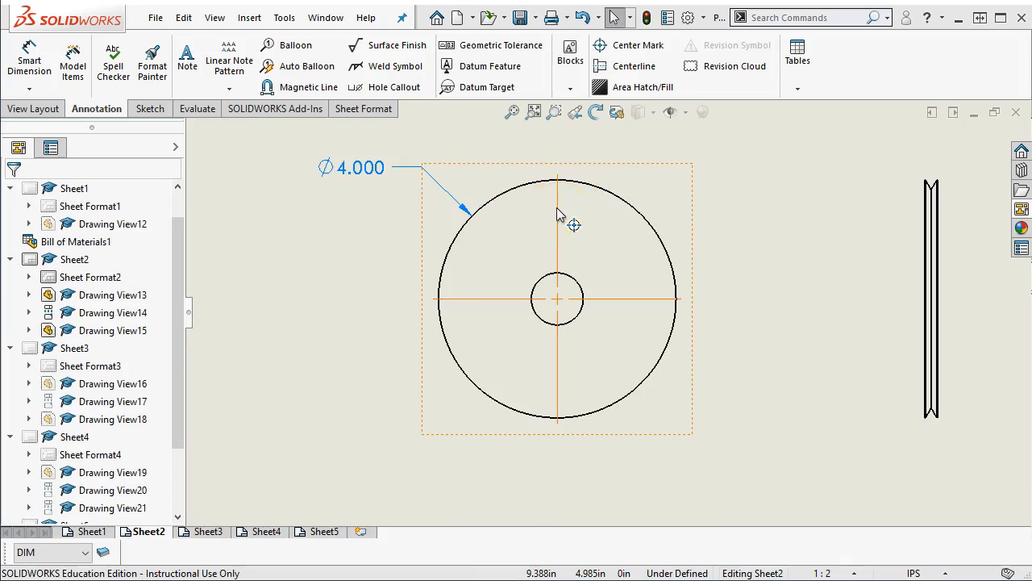
{"action": "left_click", "coordinate": [29, 65]}
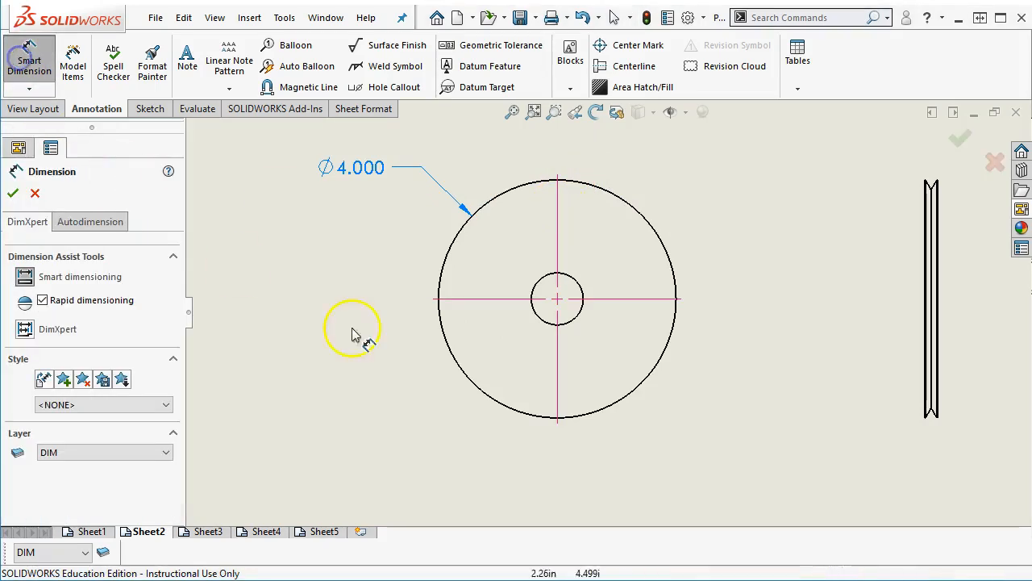
{"action": "left_click", "coordinate": [537, 320]}
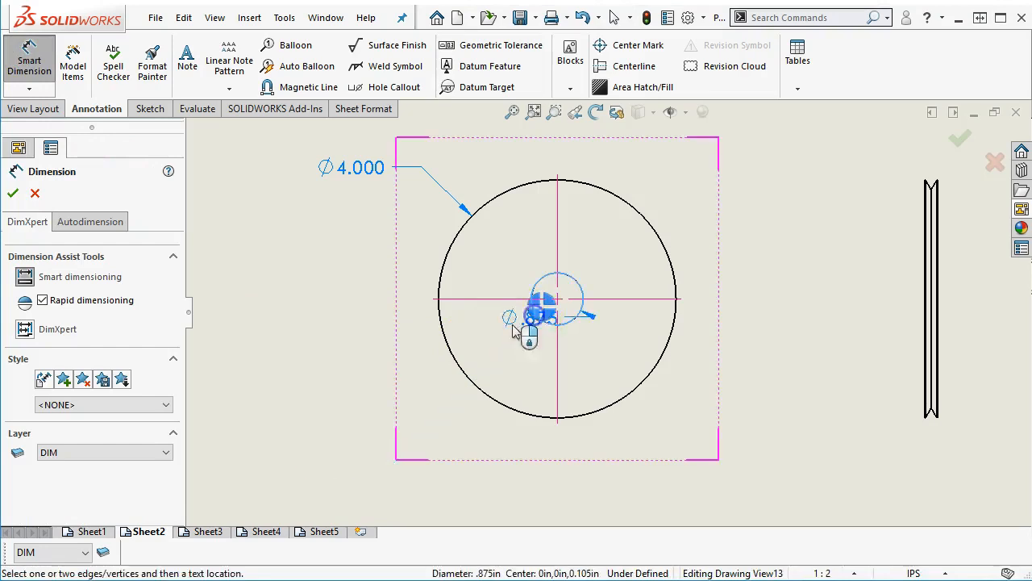
{"action": "left_click", "coordinate": [331, 355]}
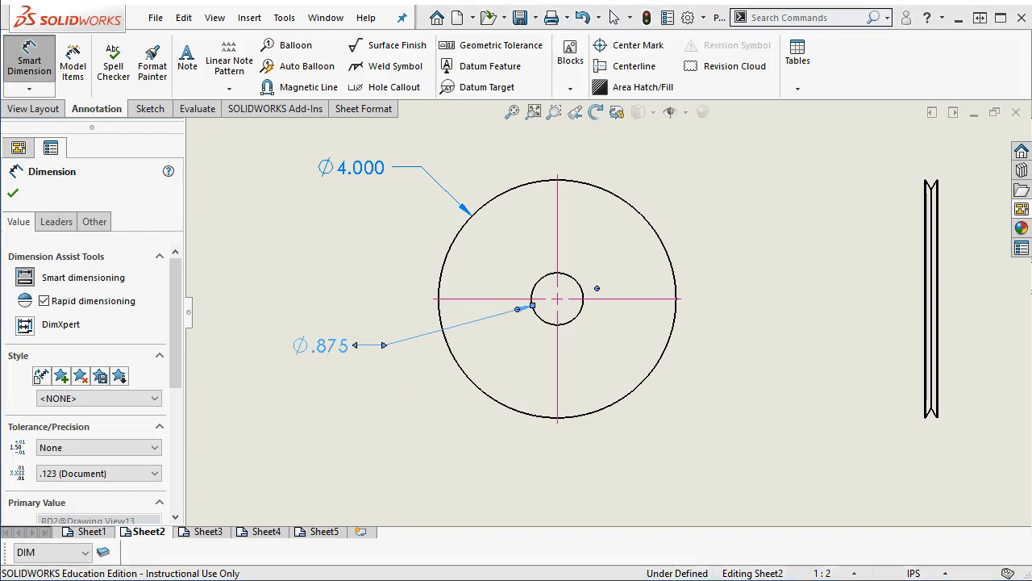
Consult the R6 Ball Bearing specification in Paint for the outer diameter and its tolerance, and finish dimensioning in the SOLIDWORKS drawing.
{"action": "mouse_move", "coordinate": [1031, 24]}
{"action": "left_mouse_down"}
{"action": "mouse_move", "coordinate": [857, 36]}
{"action": "mouse_move", "coordinate": [761, 25]}
{"action": "left_mouse_up"}
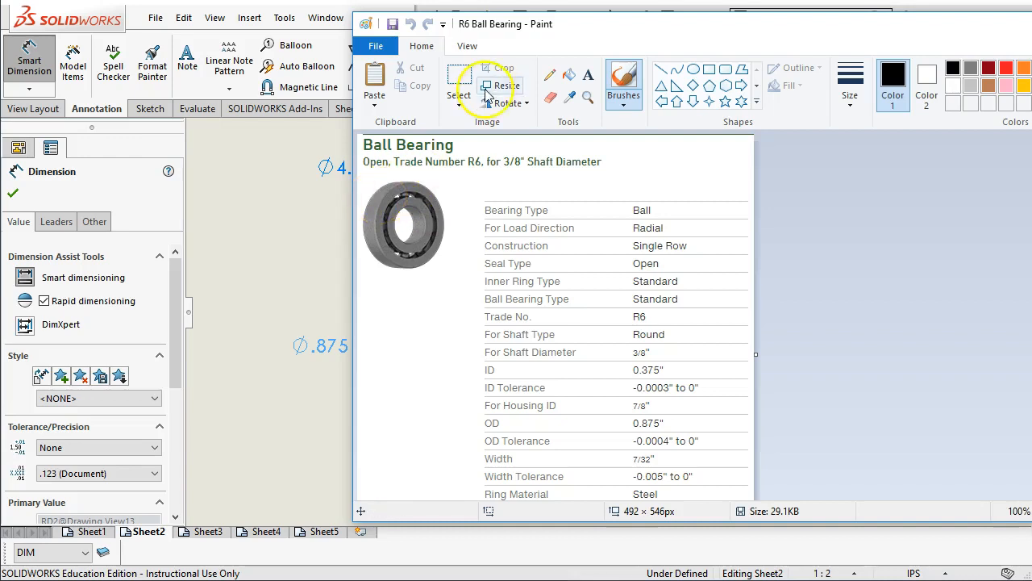
{"action": "left_click_drag", "start_coordinate": [563, 27], "coordinate": [1031, 44]}
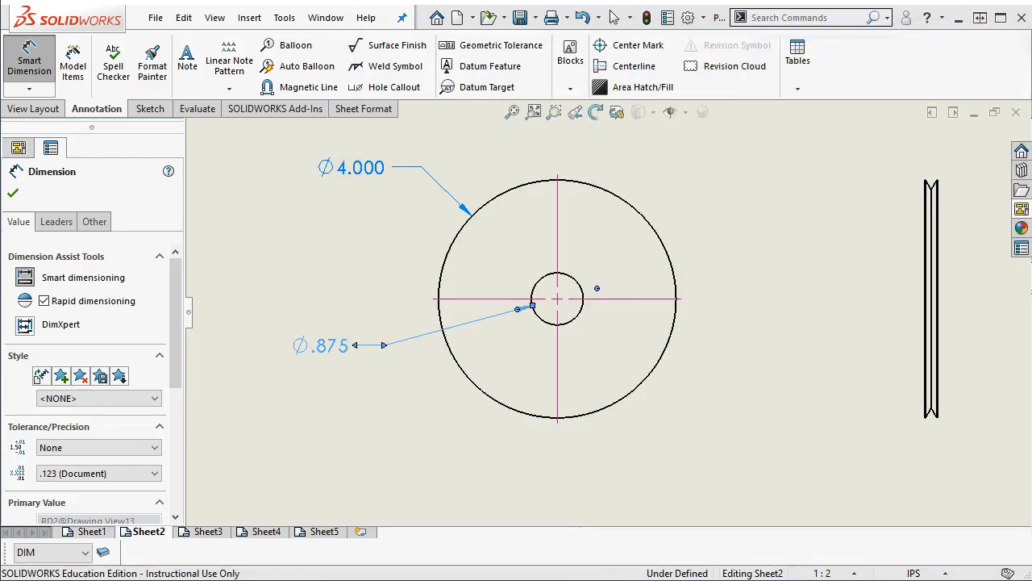
{"action": "left_click", "coordinate": [332, 348]}
{"action": "left_click", "coordinate": [342, 353]}
{"action": "left_click", "coordinate": [314, 361]}
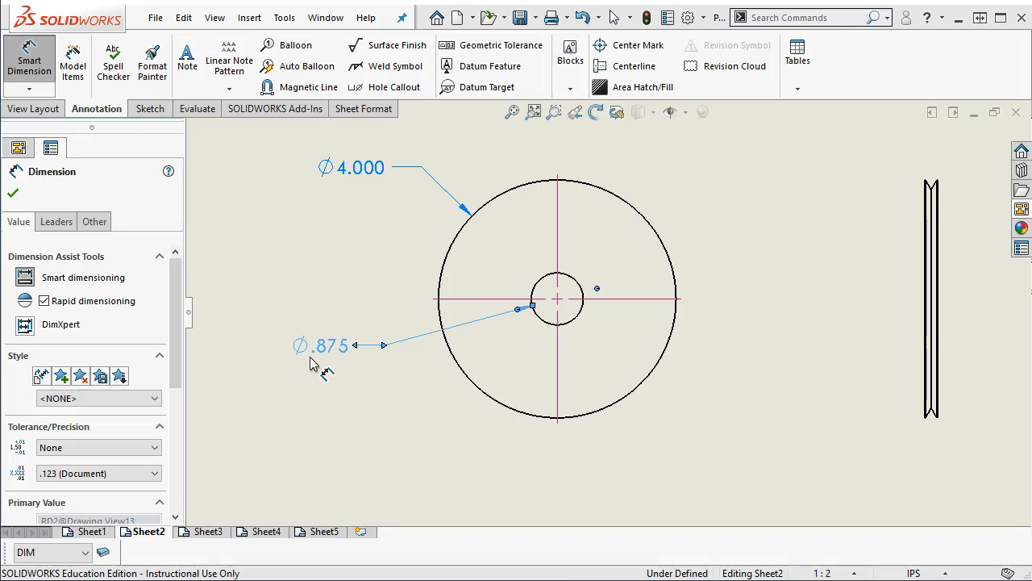
{"action": "right_click", "coordinate": [338, 234]}
{"action": "left_click", "coordinate": [373, 303]}
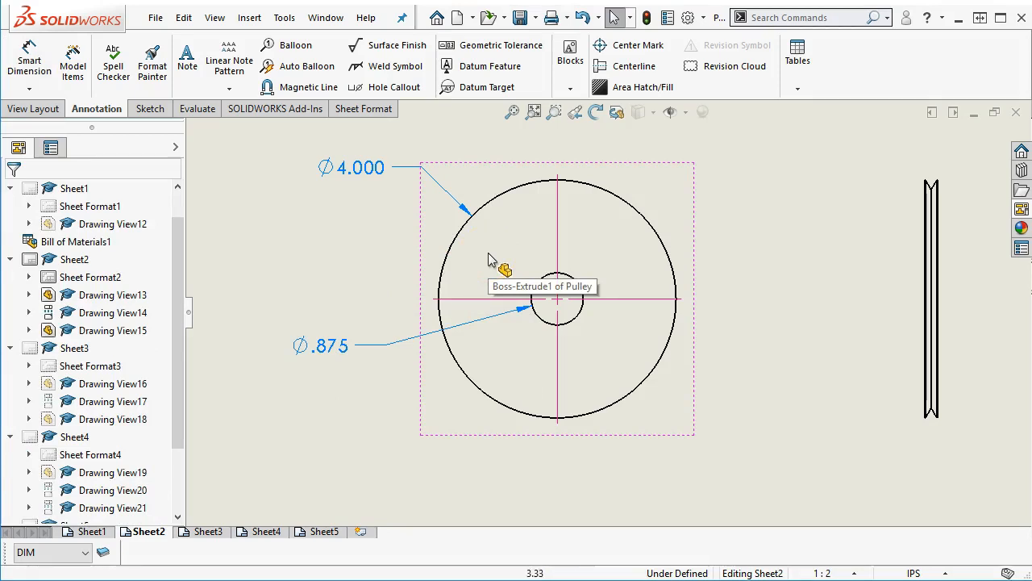
Open the pulley part from its front drawing view and open Sketch1 of Boss-Extrude1 for editing.
{"action": "right_click", "coordinate": [471, 174]}
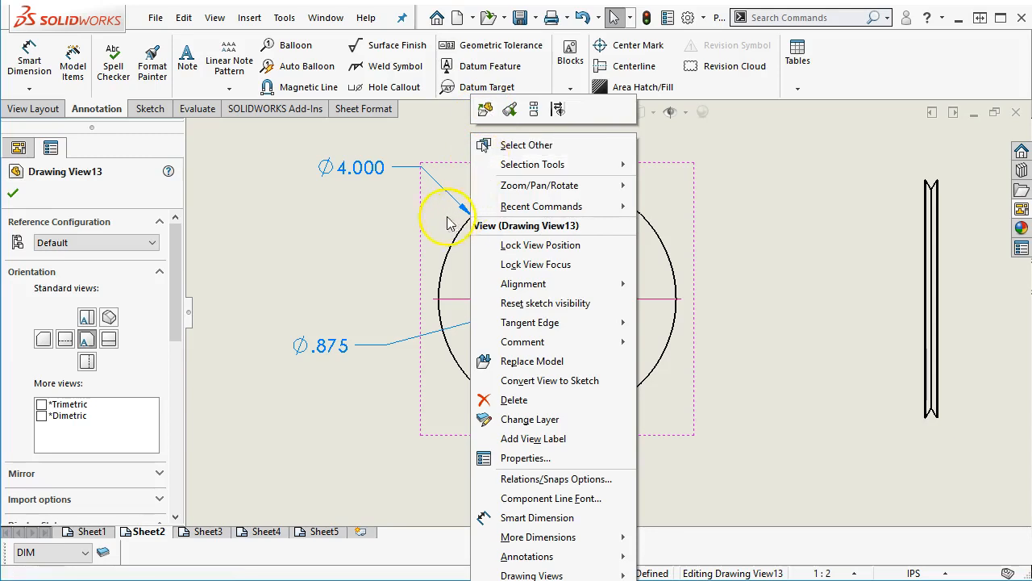
{"action": "left_click", "coordinate": [484, 112]}
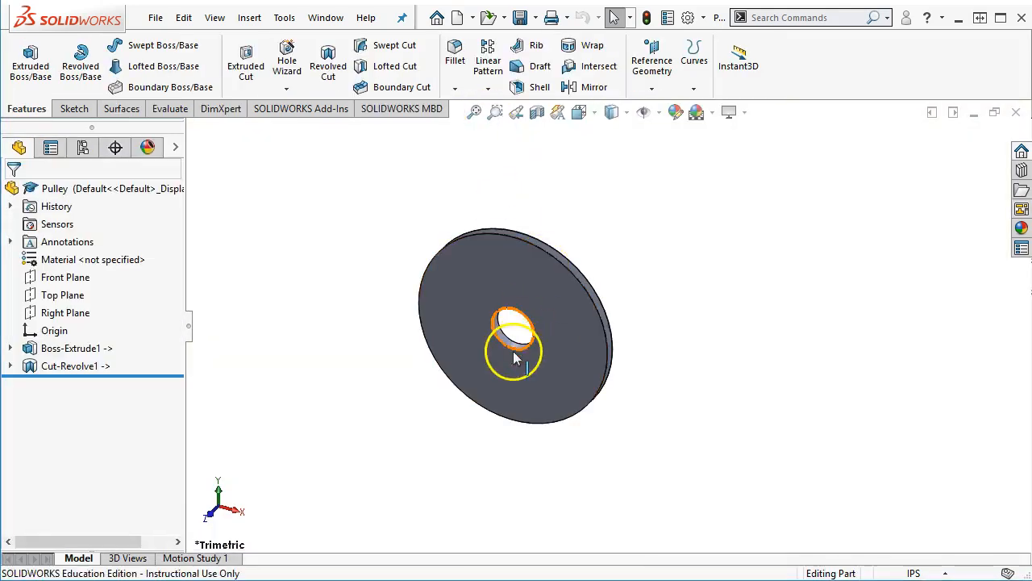
{"action": "middle_click_drag", "start_coordinate": [360, 352], "coordinate": [413, 173]}
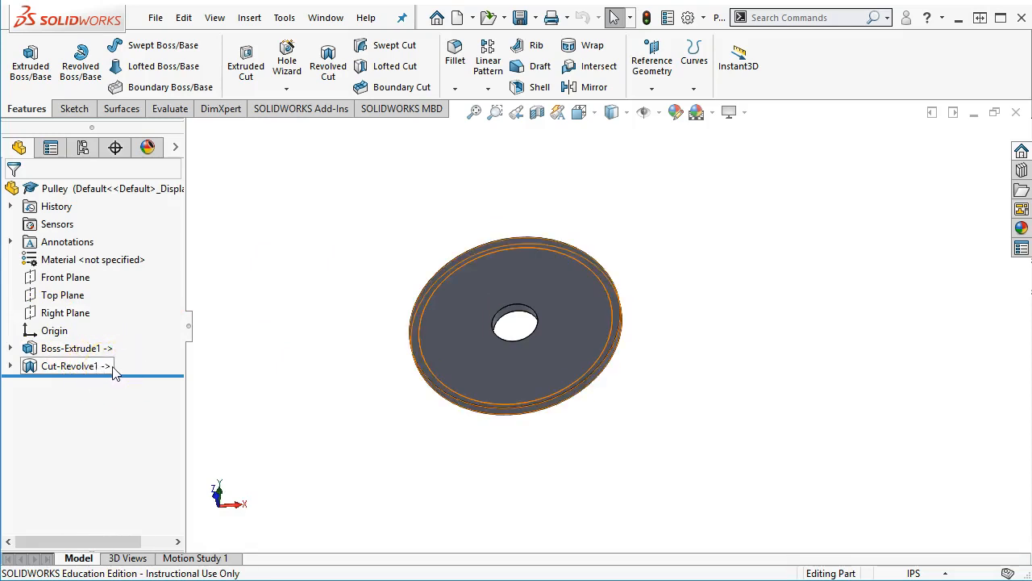
{"action": "left_click", "coordinate": [9, 347]}
{"action": "right_click", "coordinate": [57, 364]}
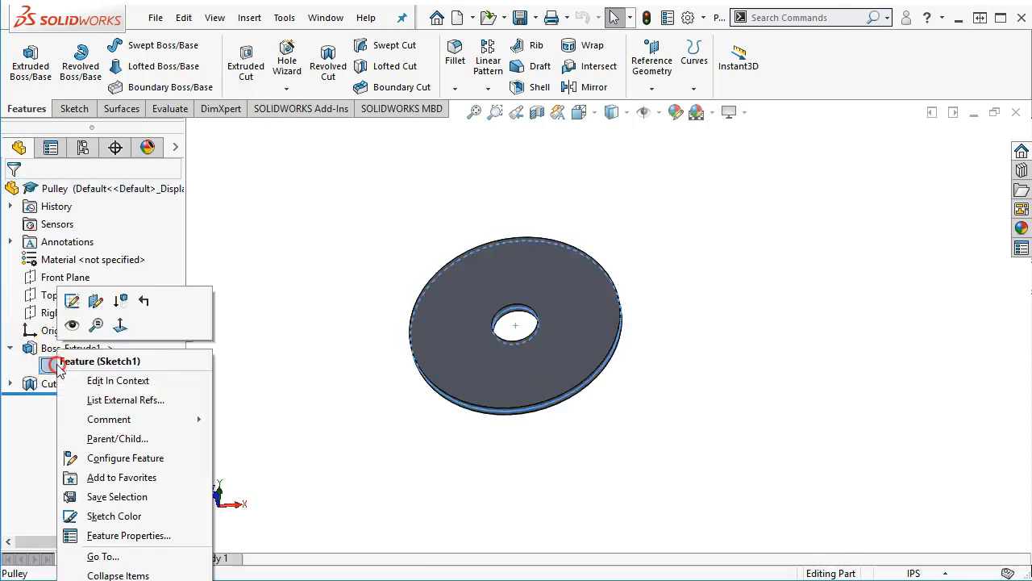
{"action": "left_click", "coordinate": [72, 300]}
{"action": "left_click", "coordinate": [196, 396]}
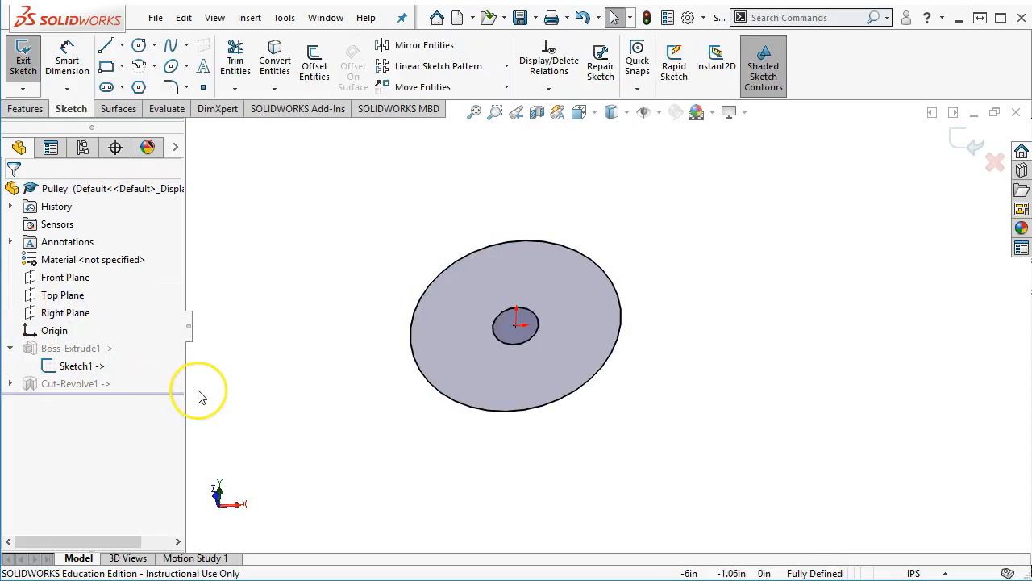
Inspect the relations of the sketch's outer circle, and close the pulley part with its changes saved.
{"action": "left_click", "coordinate": [428, 292]}
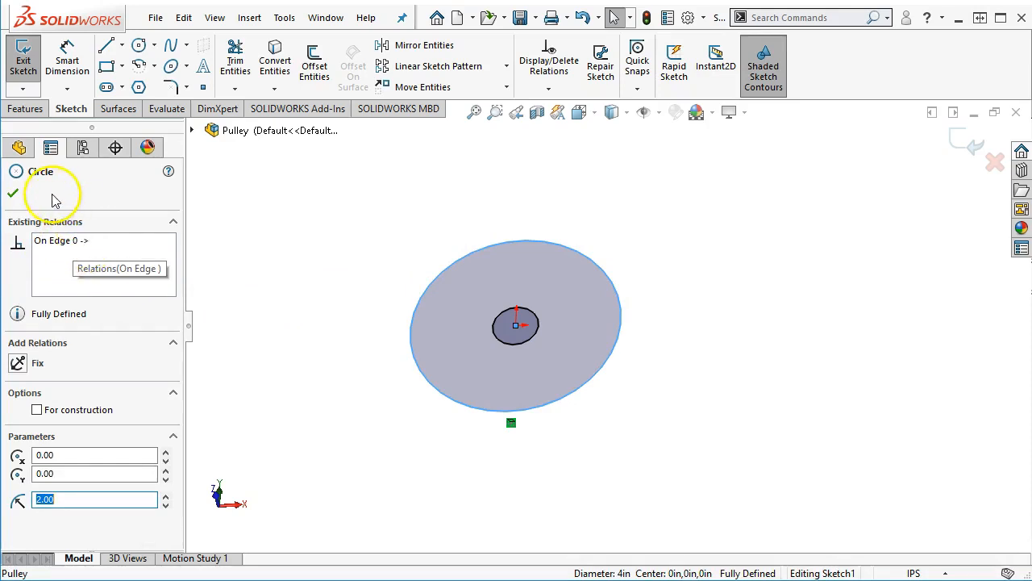
{"action": "left_click", "coordinate": [13, 193]}
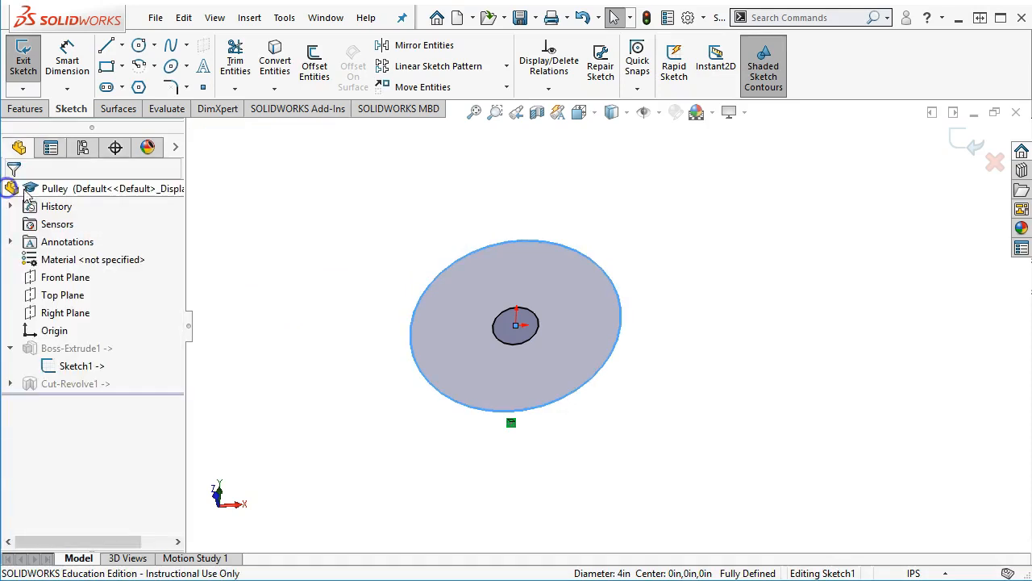
{"action": "left_click", "coordinate": [979, 143]}
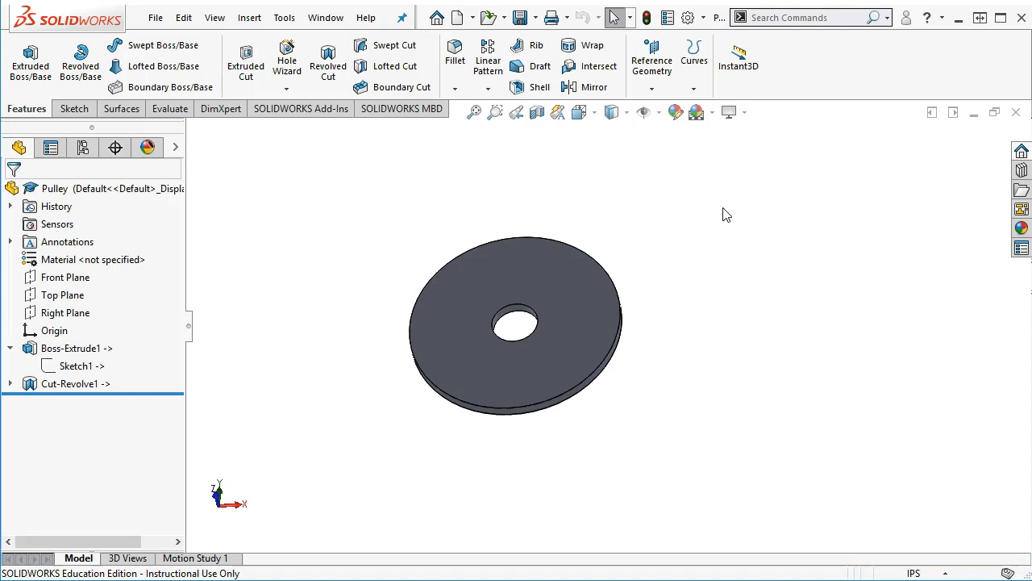
{"action": "left_click", "coordinate": [1016, 112]}
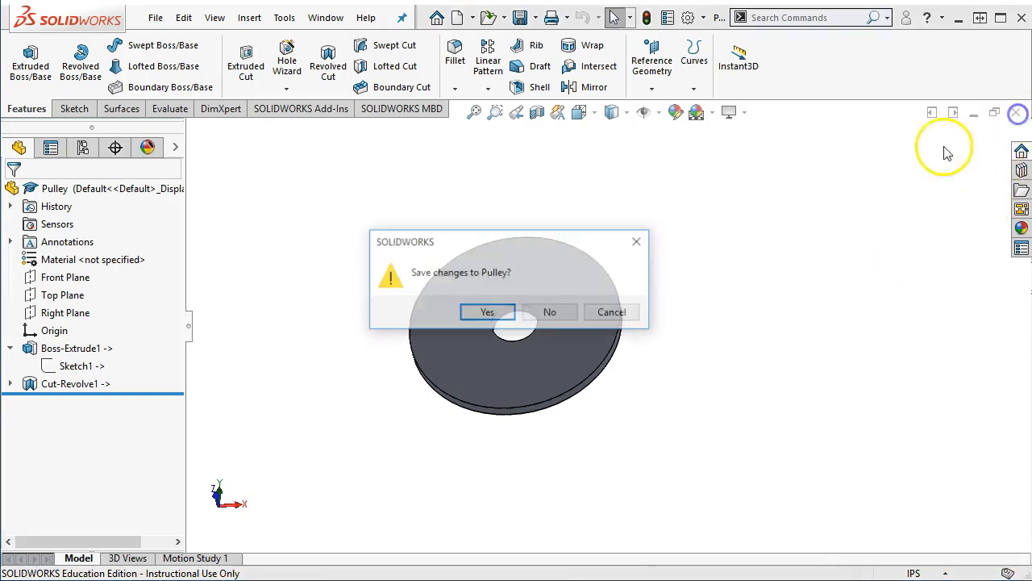
{"action": "left_click", "coordinate": [485, 312]}
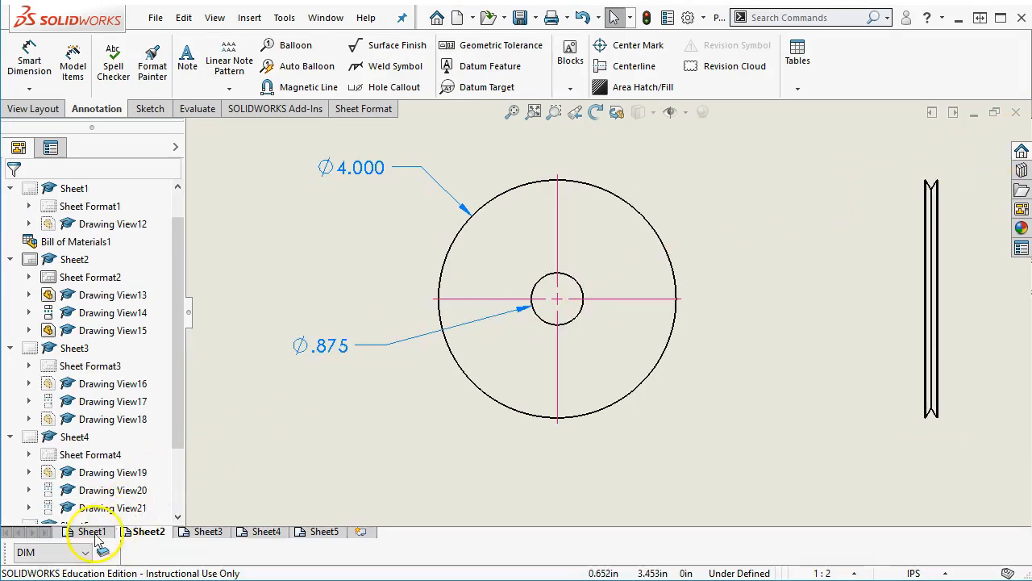
Open the pulley assembly from the exploded view on Sheet1, show its feature tree and save the document.
{"action": "left_click", "coordinate": [92, 532]}
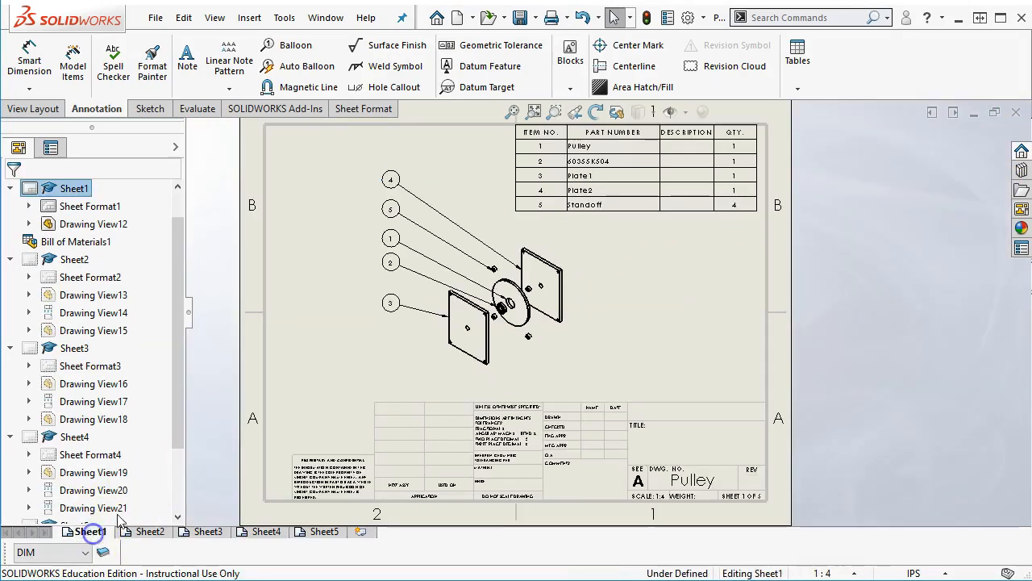
{"action": "right_click", "coordinate": [573, 240]}
{"action": "left_click", "coordinate": [586, 90]}
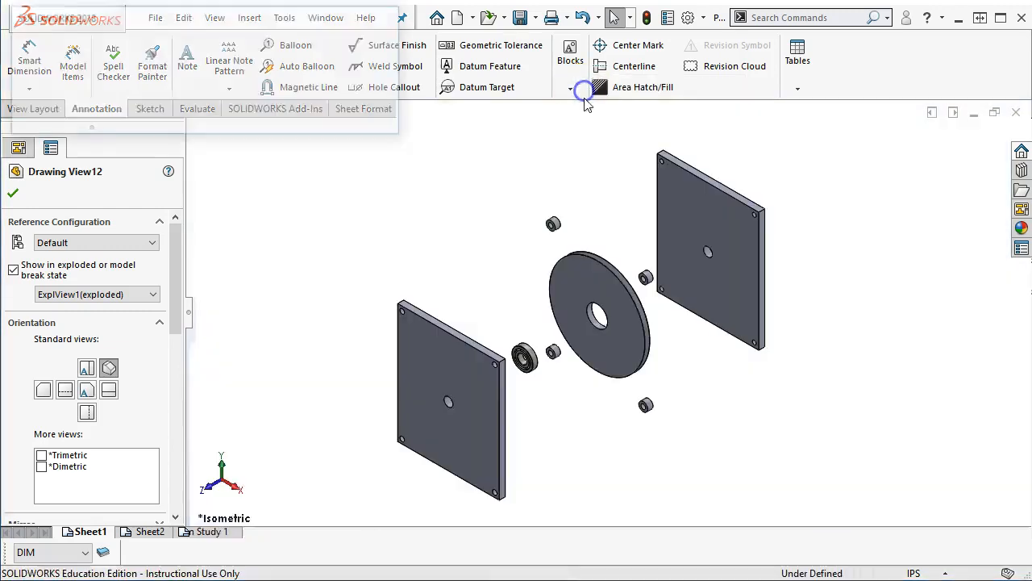
{"action": "left_click", "coordinate": [136, 95]}
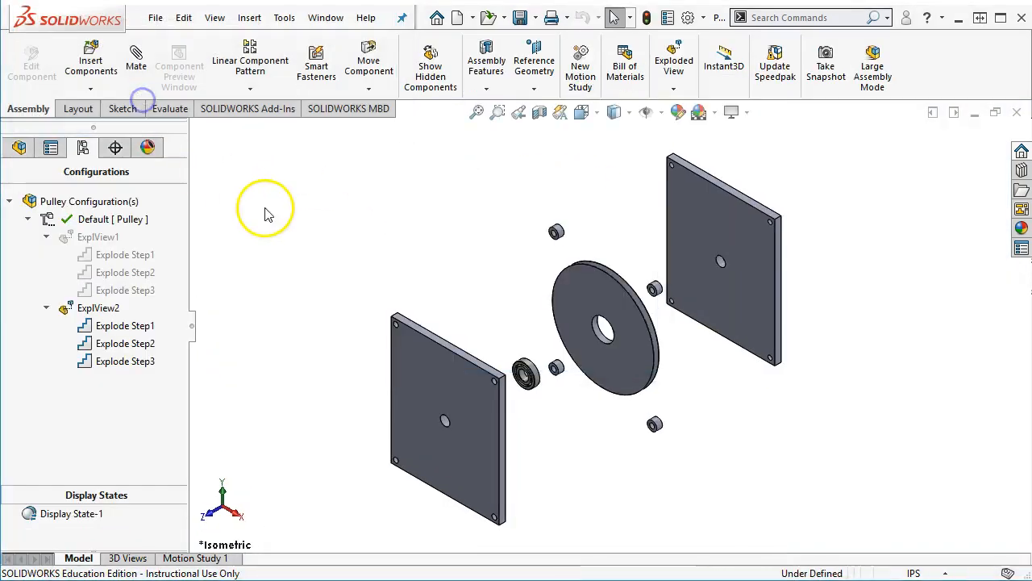
{"action": "left_click", "coordinate": [19, 147]}
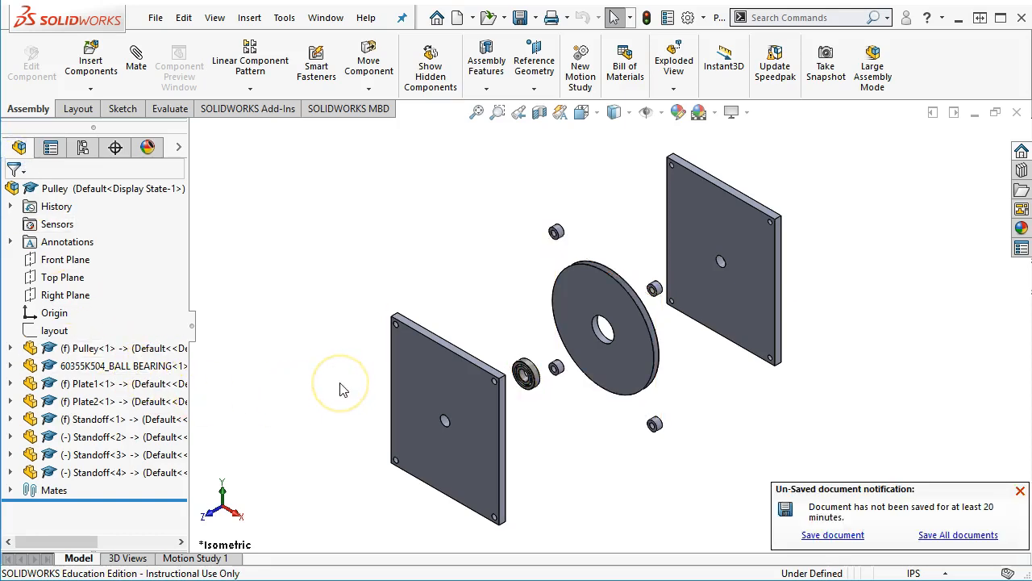
{"action": "left_click", "coordinate": [846, 536]}
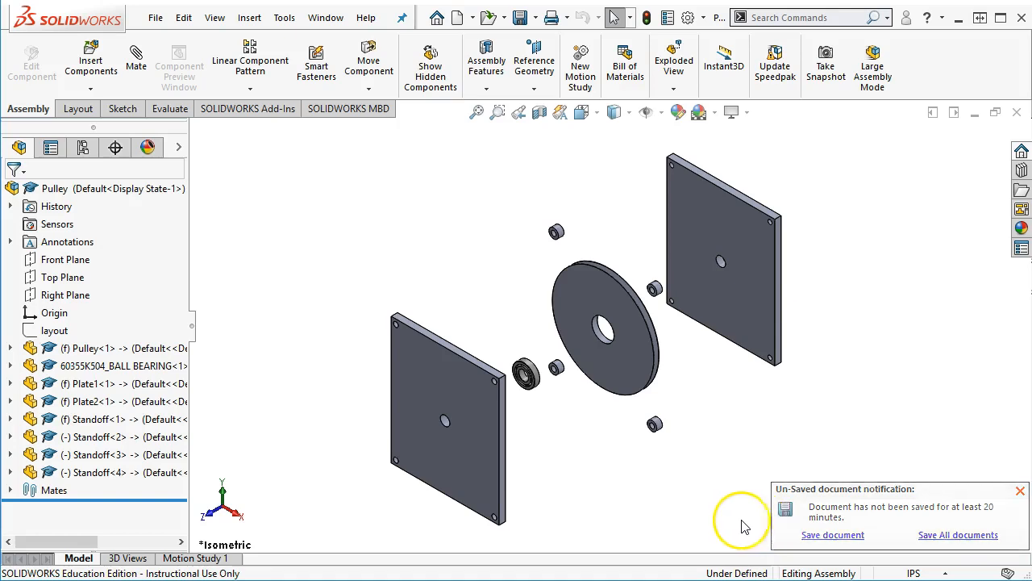
Set the pulley's centre hole diameter in the layout sketch to .874 in and rebuild the assembly.
{"action": "left_click", "coordinate": [65, 331]}
{"action": "mouse_move", "coordinate": [712, 363]}
{"action": "middle_mouse_down"}
{"action": "mouse_move", "coordinate": [783, 357]}
{"action": "mouse_move", "coordinate": [772, 358]}
{"action": "mouse_move", "coordinate": [750, 395]}
{"action": "middle_mouse_up"}
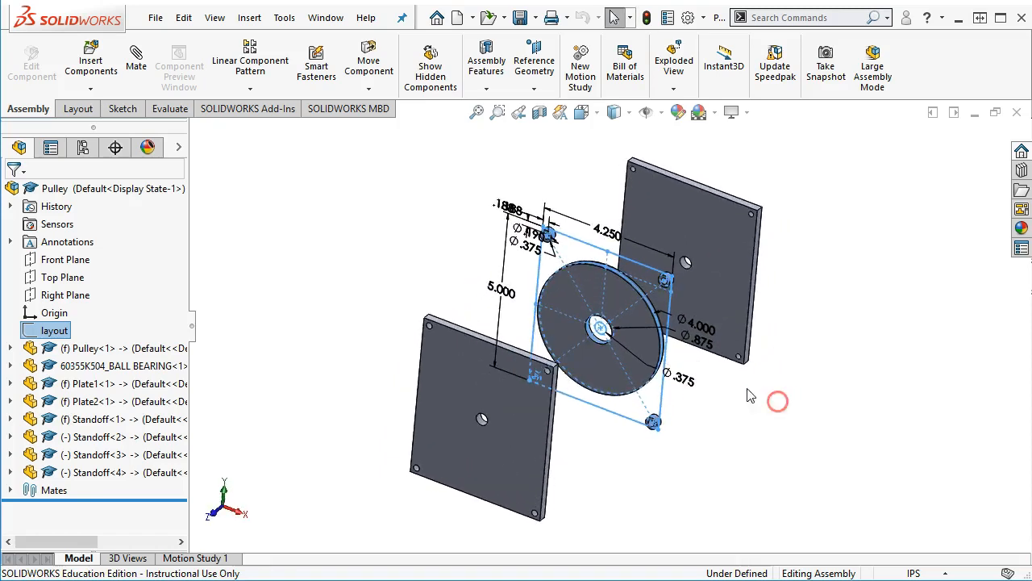
{"action": "scroll", "coordinate": [747, 389], "scroll_direction": "down", "scroll_amount": 3}
{"action": "left_click_drag", "start_coordinate": [675, 305], "coordinate": [673, 436]}
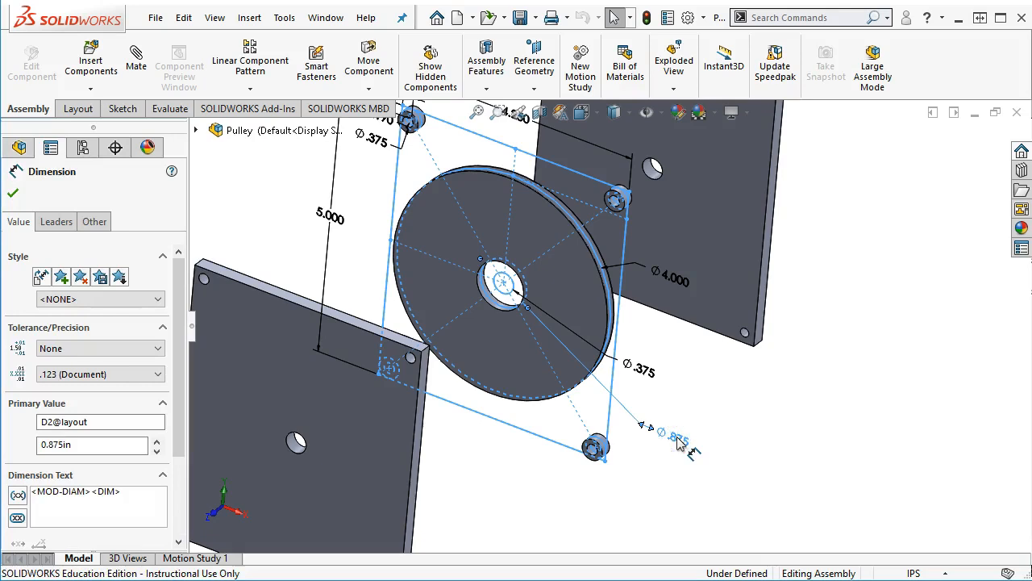
{"action": "double_click", "coordinate": [673, 436]}
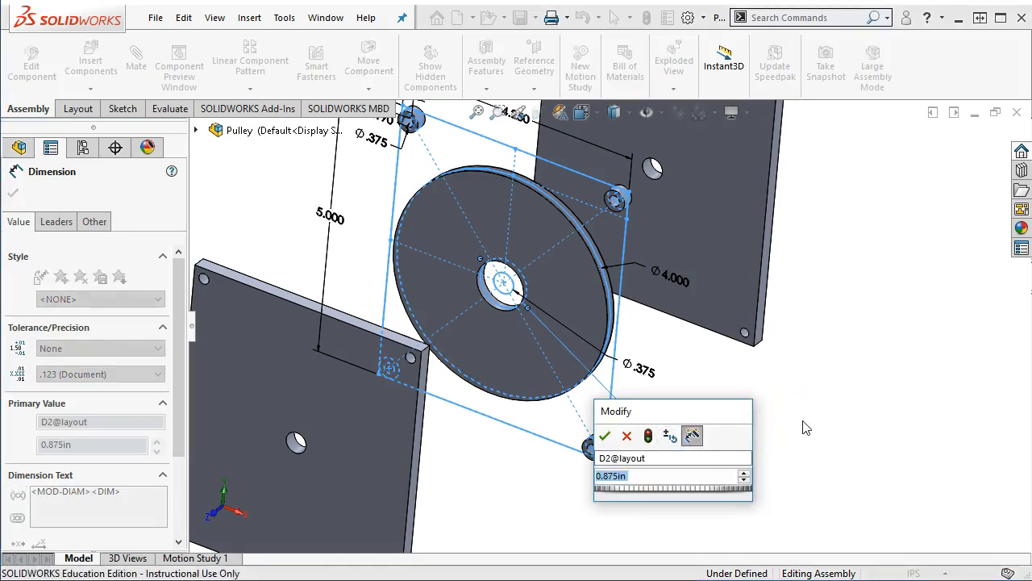
{"action": "type", "text": ".874"}
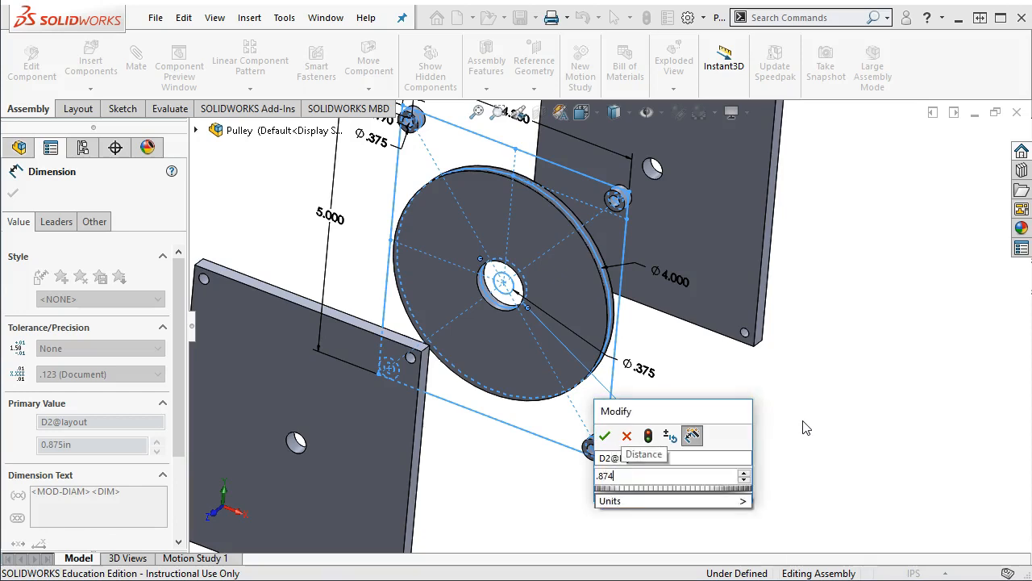
{"action": "key", "text": "Return"}
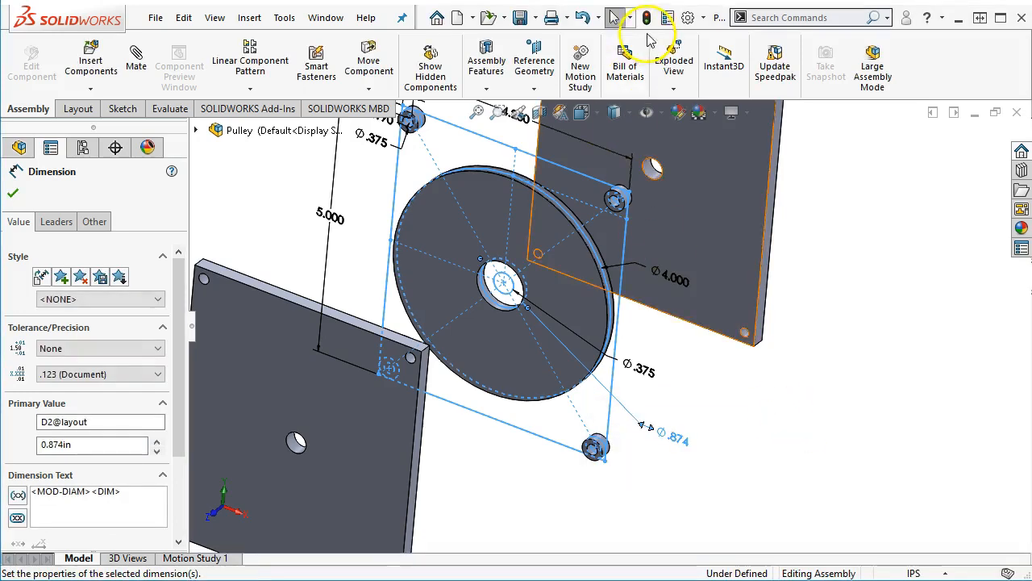
{"action": "left_click", "coordinate": [647, 18]}
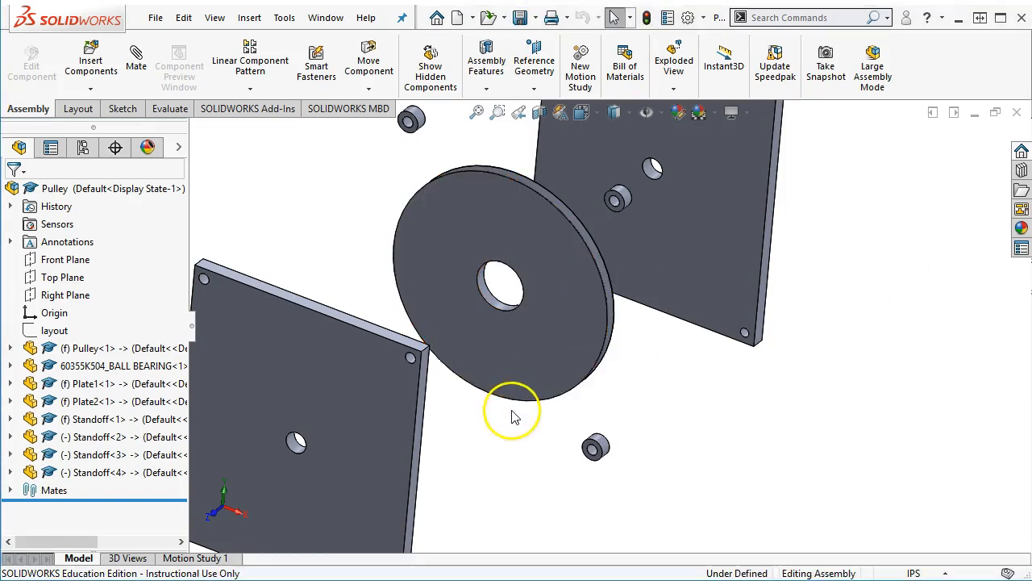
Return to Sheet2 of the pulley drawing and reposition the centre hole's diameter dimension slightly lower and closer to the pulley.
{"action": "scroll", "coordinate": [647, 352], "scroll_direction": "up", "scroll_amount": 4}
{"action": "middle_click_drag", "start_coordinate": [647, 351], "coordinate": [651, 349]}
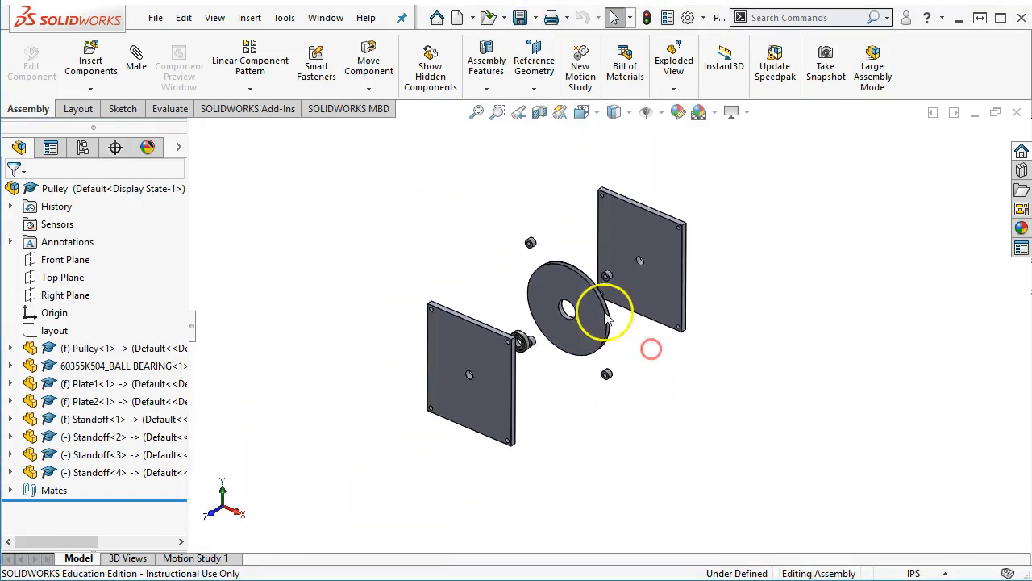
{"action": "left_click", "coordinate": [332, 19]}
{"action": "left_click", "coordinate": [390, 233]}
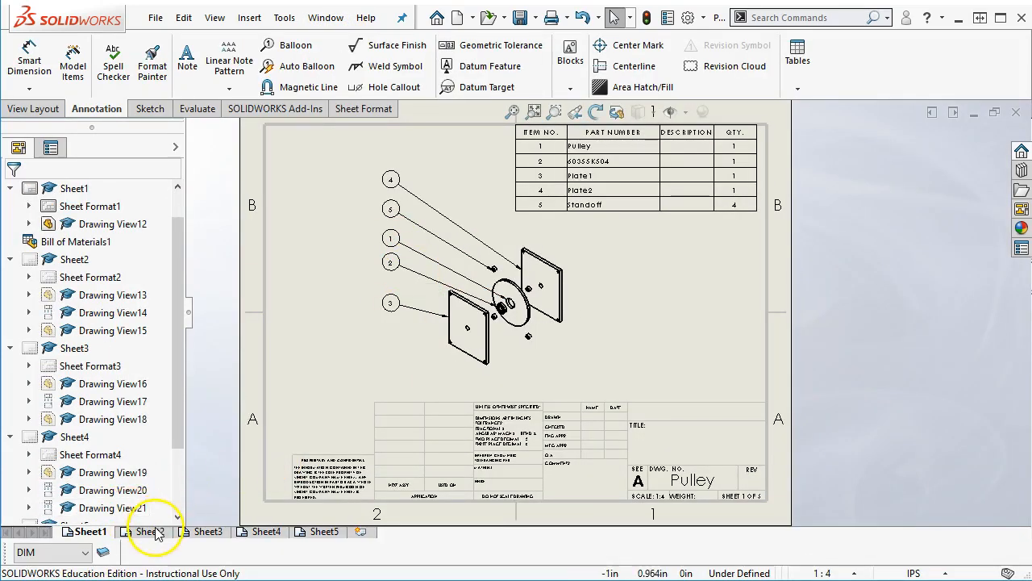
{"action": "left_click", "coordinate": [151, 532]}
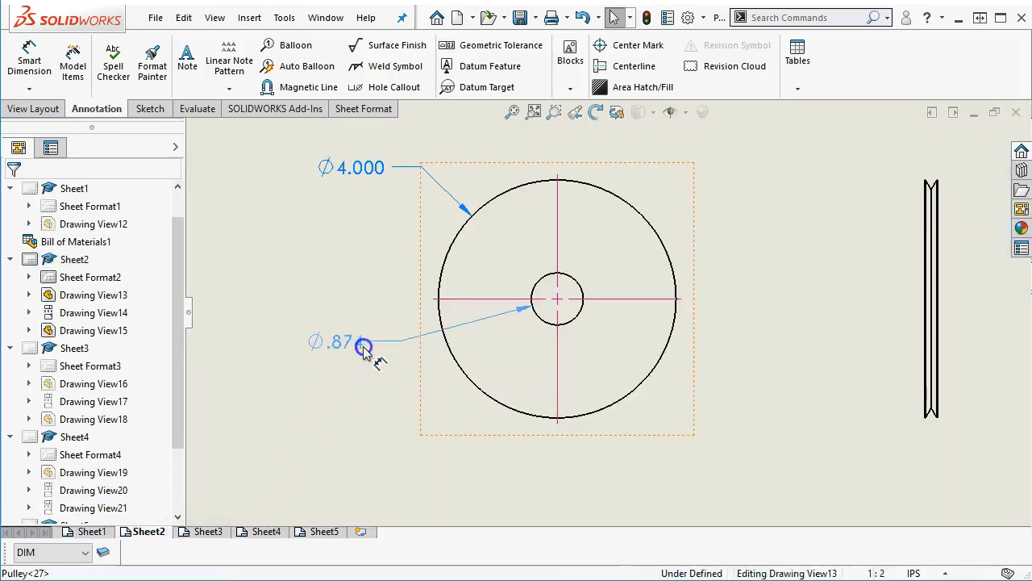
{"action": "left_click_drag", "start_coordinate": [385, 355], "coordinate": [387, 357]}
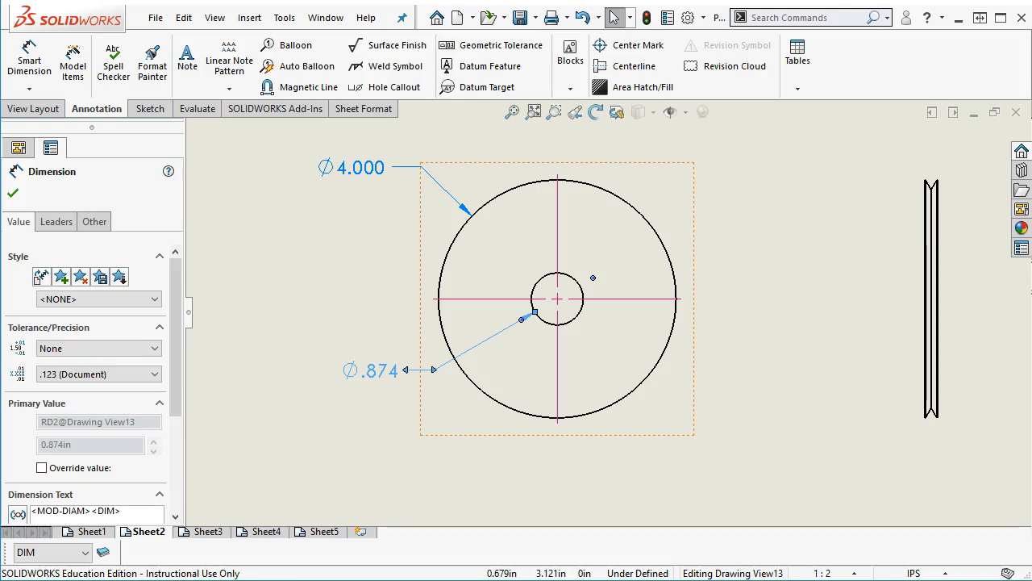
{"action": "key", "text": "Escape"}
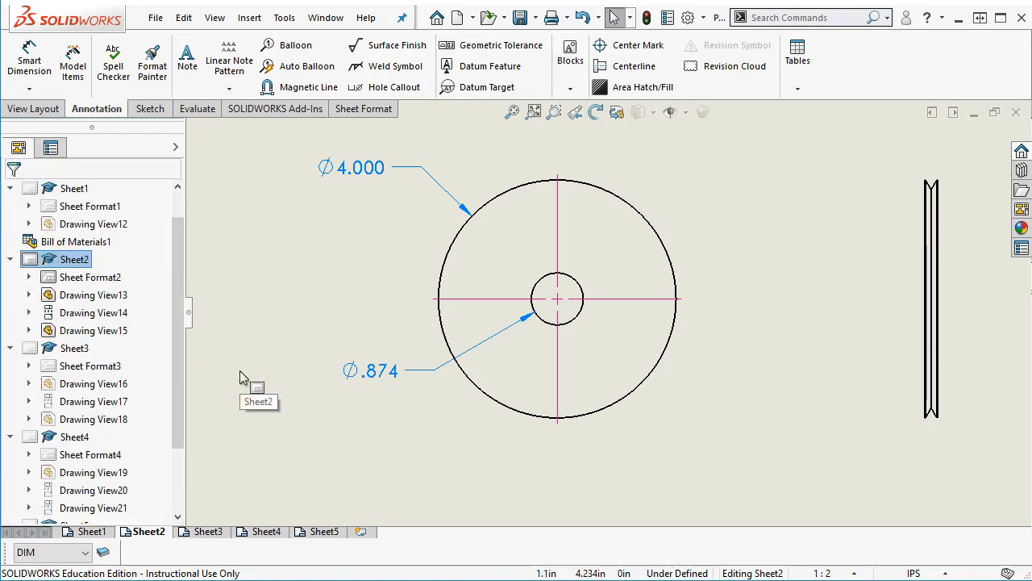
{"action": "left_click", "coordinate": [274, 393]}
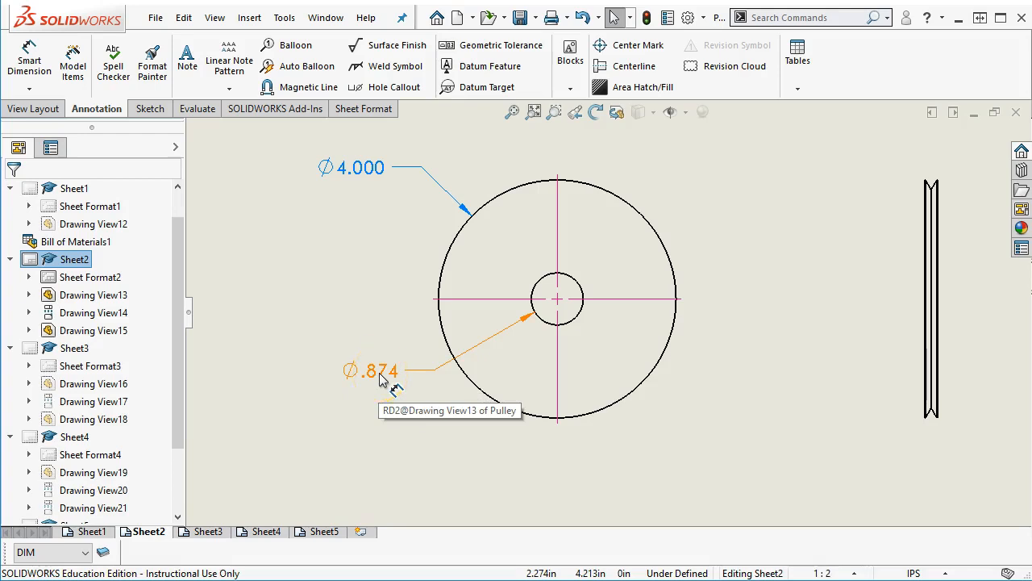
Apply a Basic tolerance to the centre hole's diameter dimension.
{"action": "left_click", "coordinate": [383, 378]}
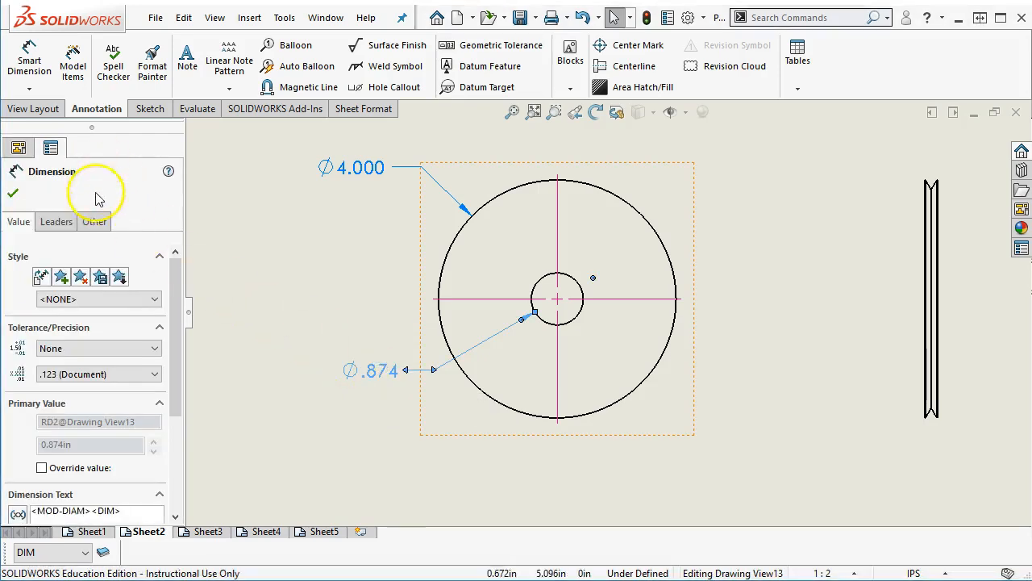
{"action": "left_click_drag", "start_coordinate": [177, 298], "coordinate": [175, 322]}
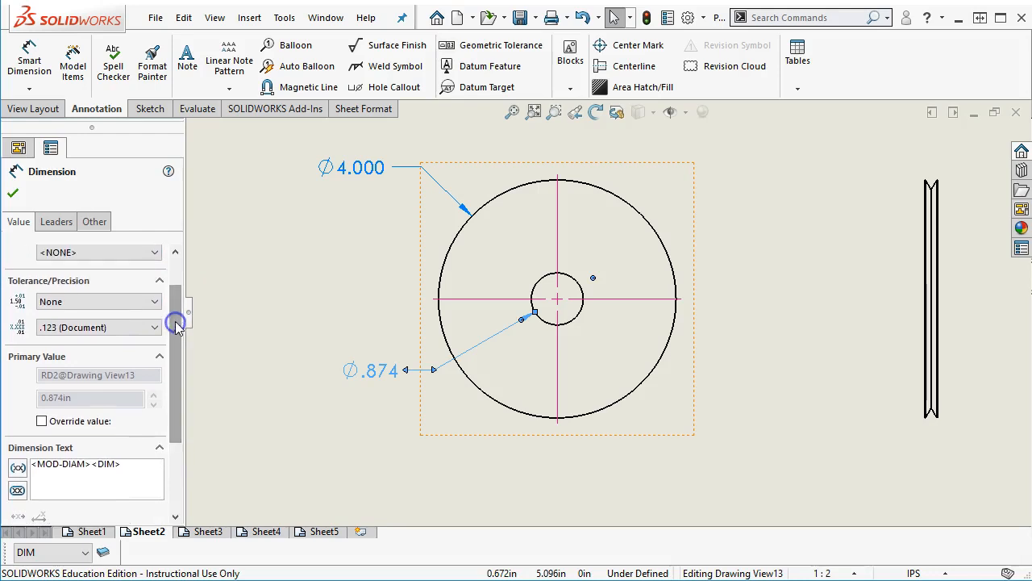
{"action": "left_click", "coordinate": [125, 303]}
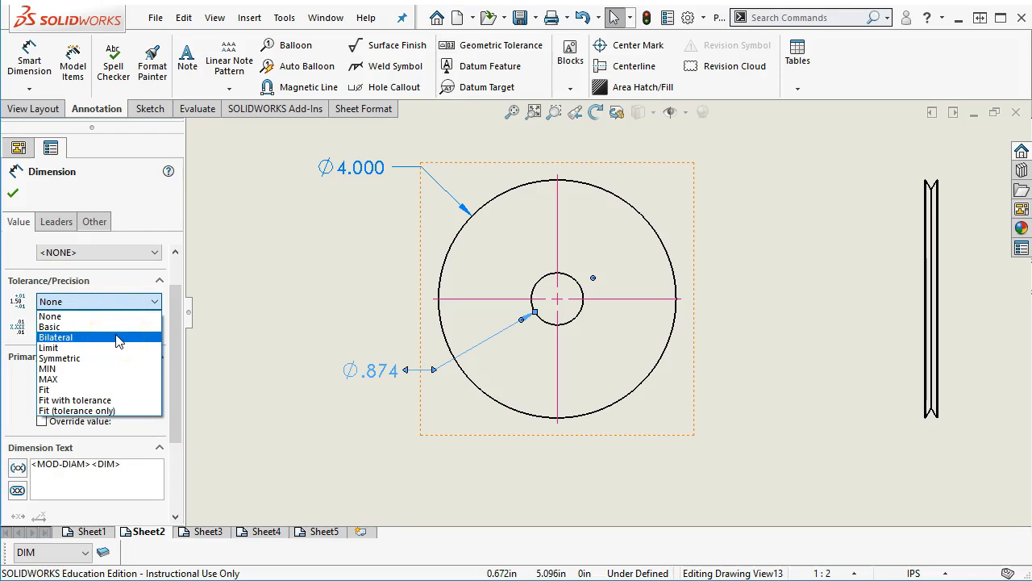
{"action": "left_click", "coordinate": [116, 327]}
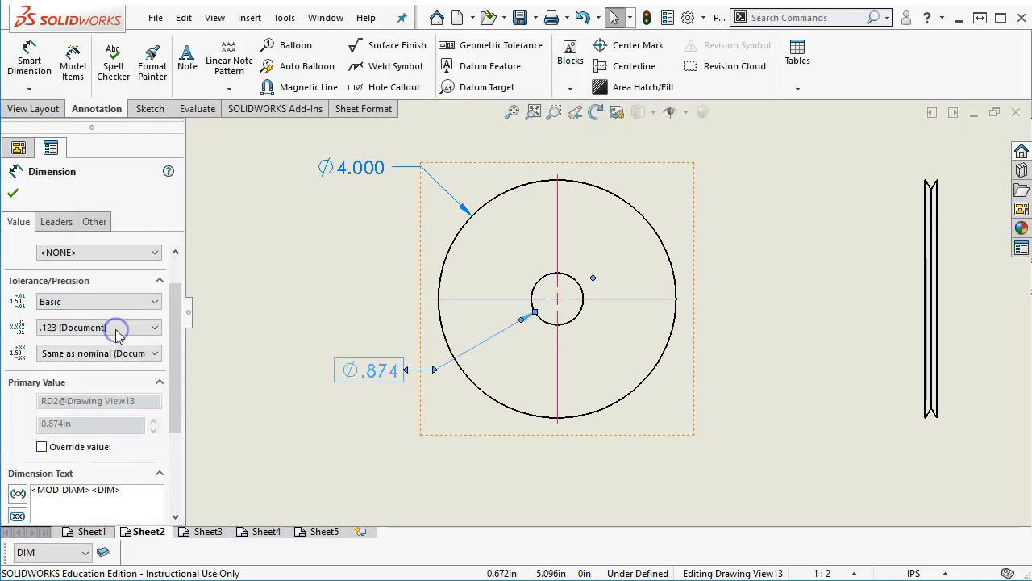
{"action": "left_click", "coordinate": [332, 397]}
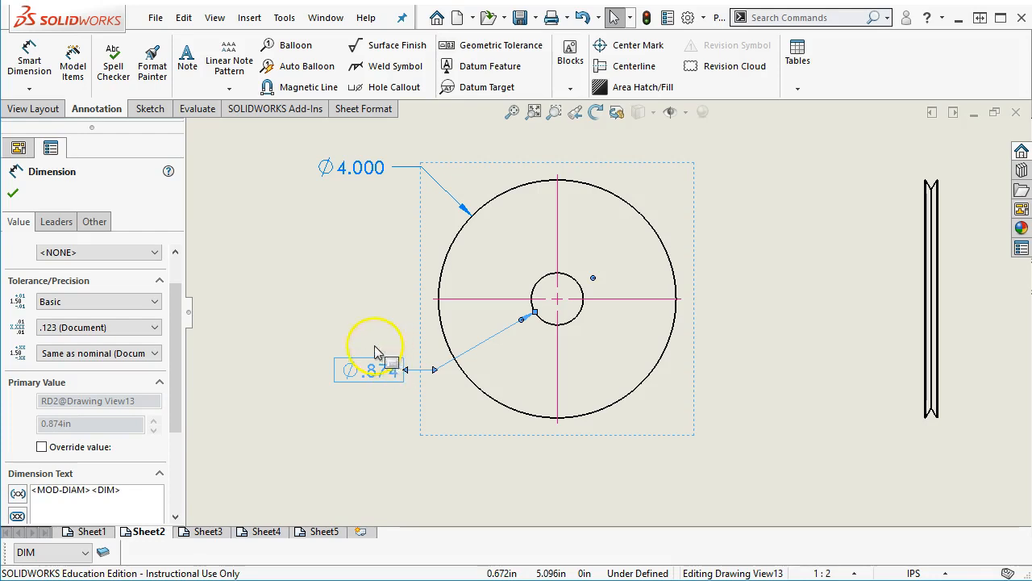
Give the centre hole's diameter dimension a Bilateral tolerance with a minimum variation of -0.001 in.
{"action": "left_click", "coordinate": [111, 305]}
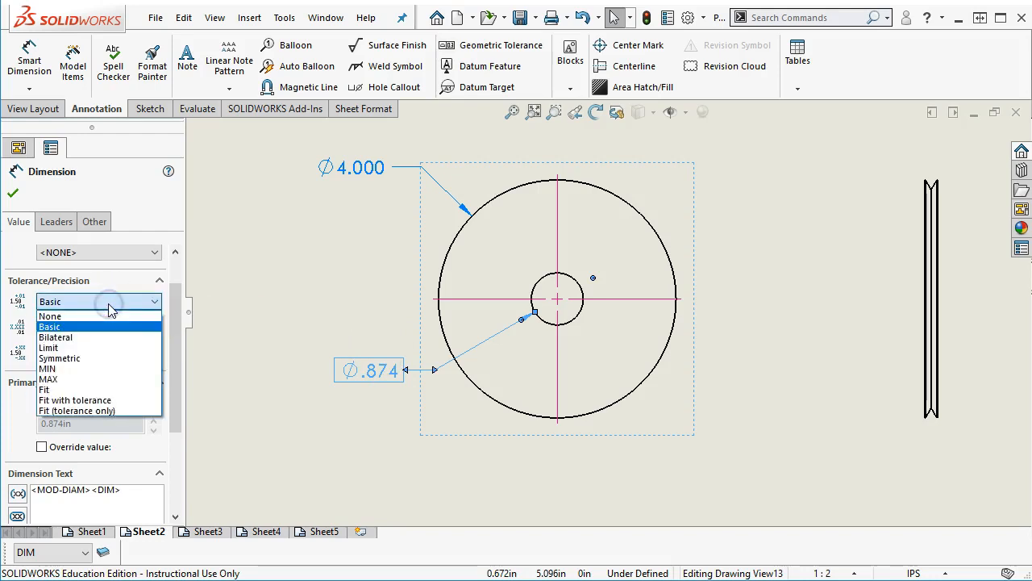
{"action": "left_click", "coordinate": [60, 337]}
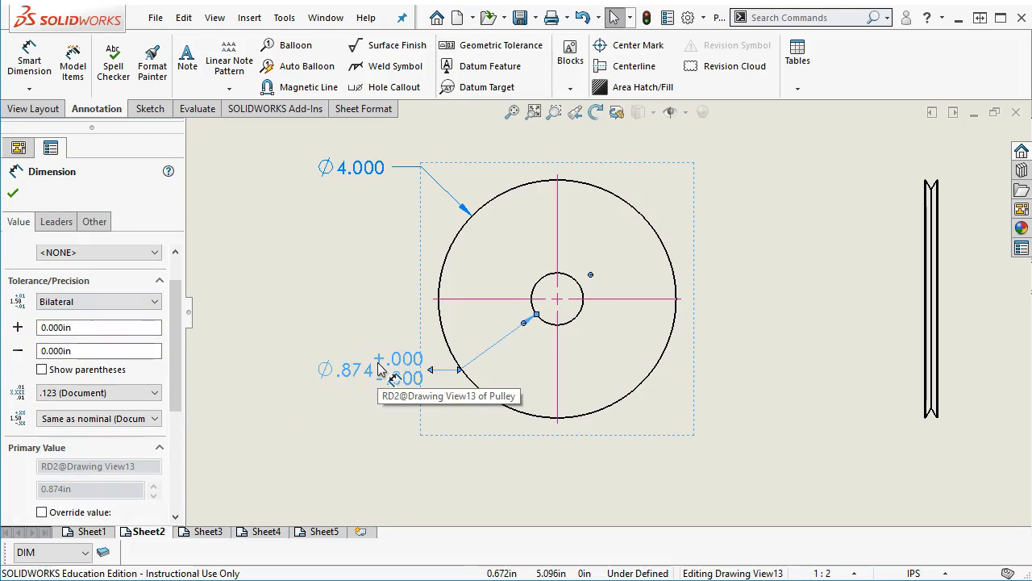
{"action": "left_click", "coordinate": [99, 350]}
{"action": "double_click", "coordinate": [97, 351]}
{"action": "type", "text": ".011"}
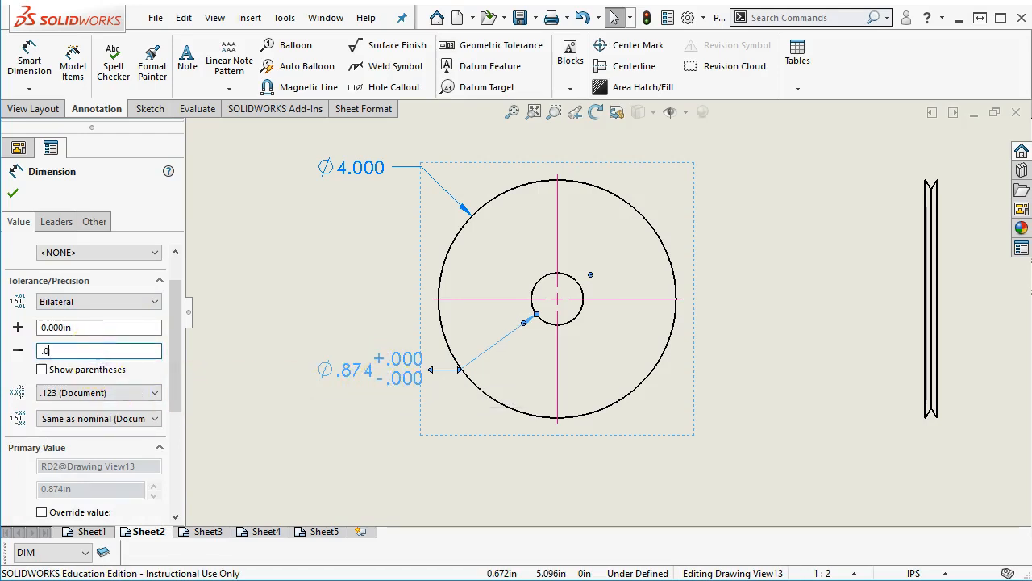
{"action": "key", "text": "BackSpace"}
{"action": "key", "text": "BackSpace"}
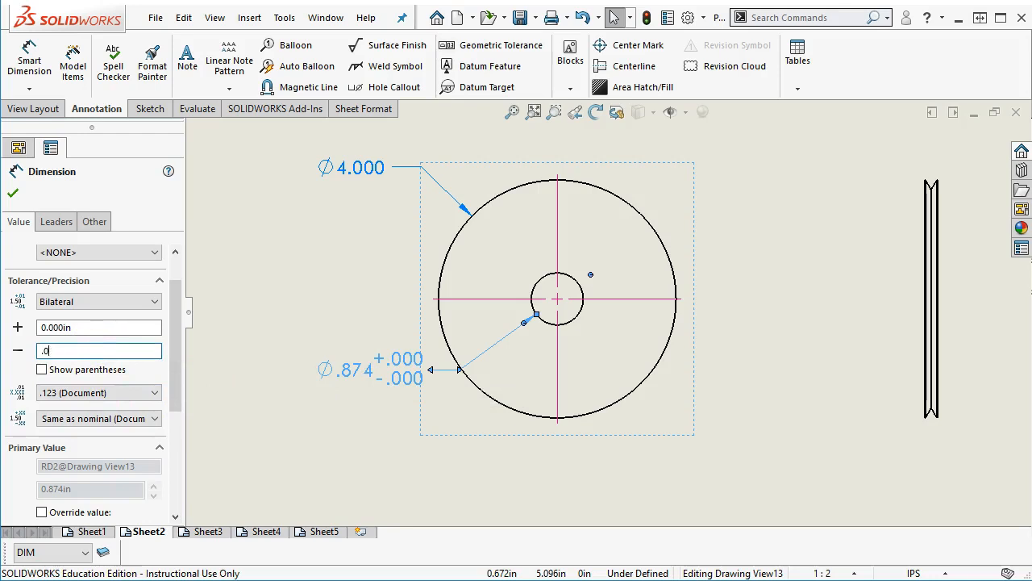
{"action": "type", "text": "01"}
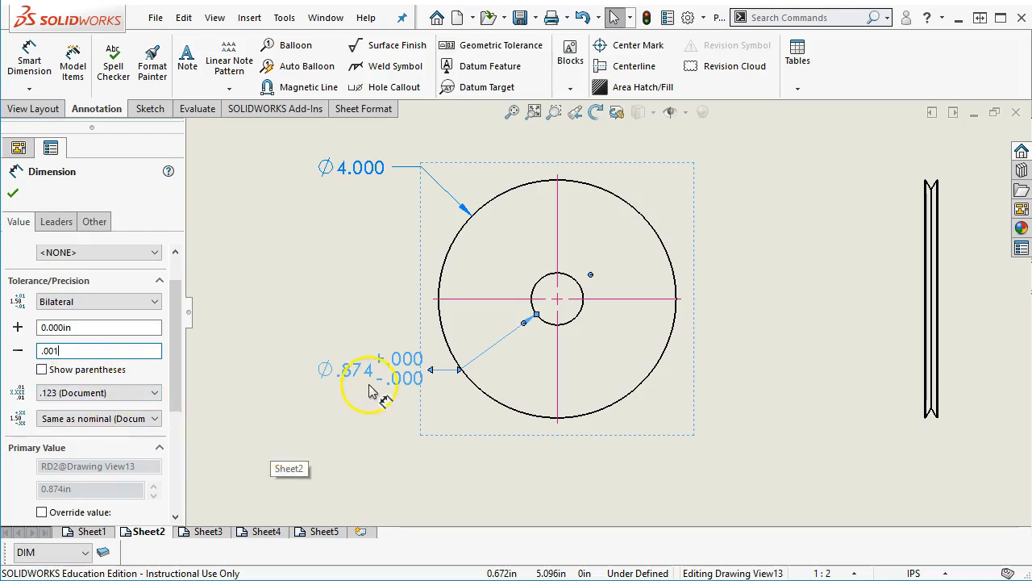
{"action": "left_click", "coordinate": [13, 193]}
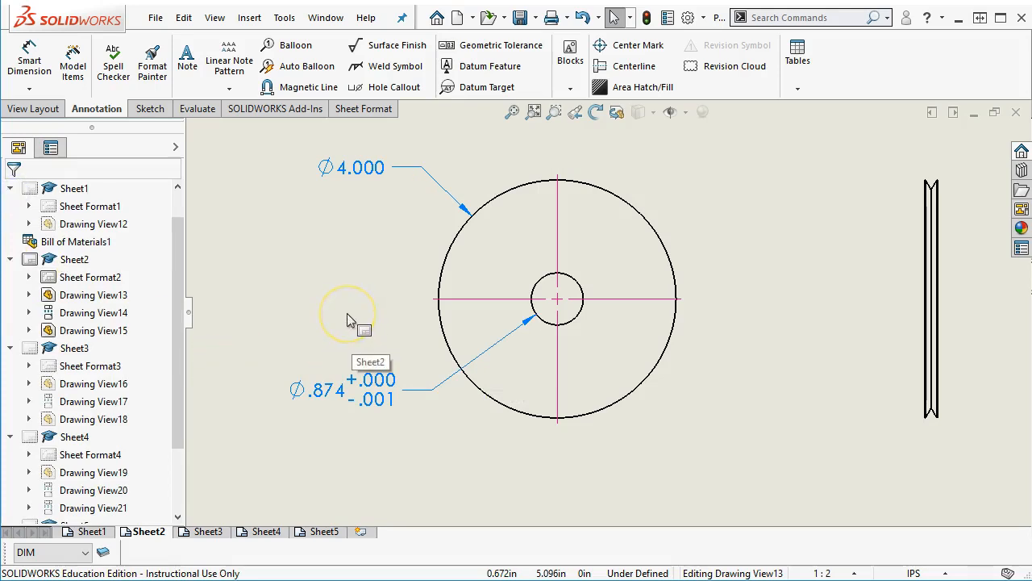
Switch the tolerance type of the centre hole's diameter dimension to Limit.
{"action": "left_click", "coordinate": [373, 380]}
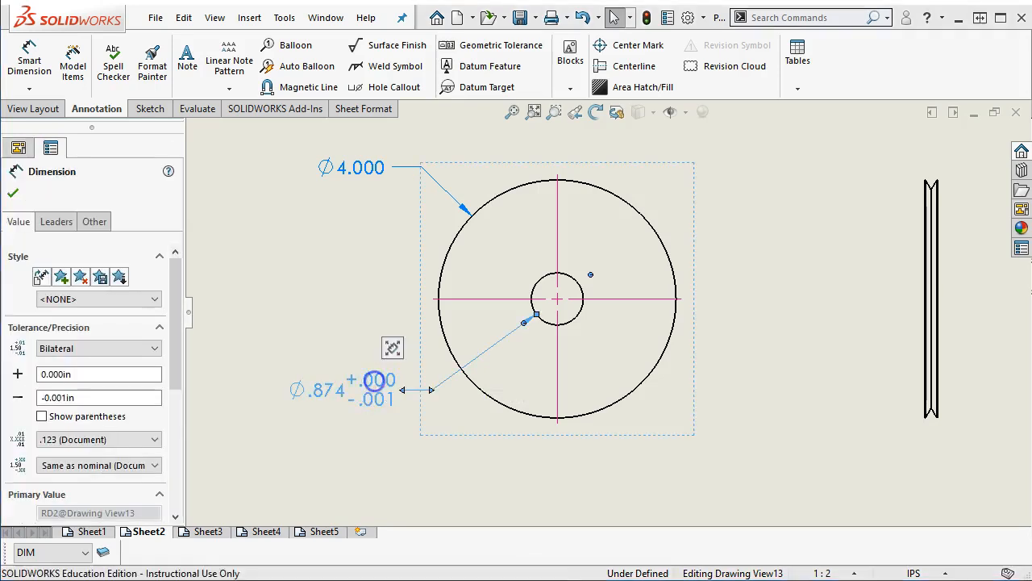
{"action": "left_click_drag", "start_coordinate": [175, 350], "coordinate": [176, 389]}
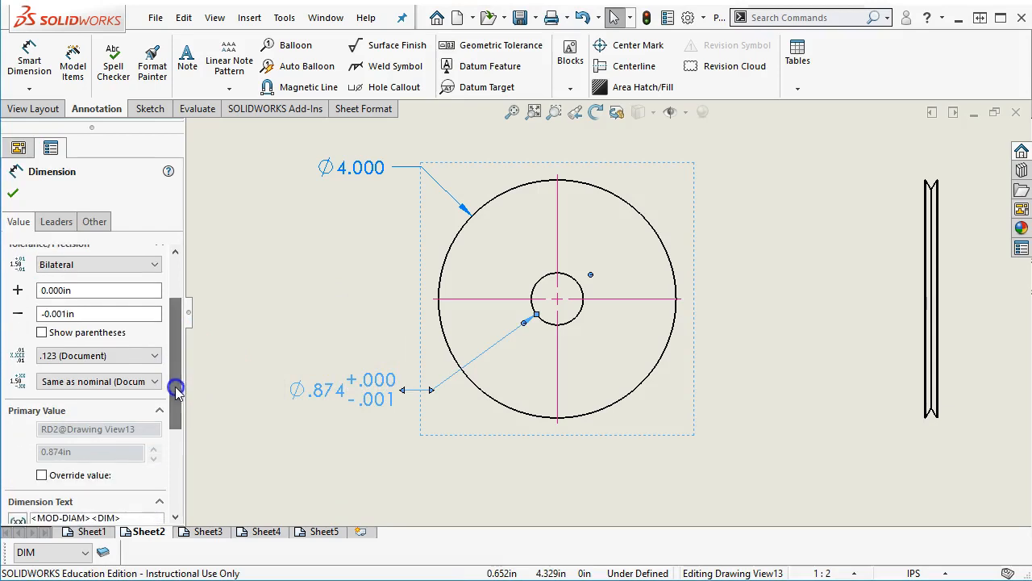
{"action": "left_click", "coordinate": [125, 264]}
{"action": "left_click", "coordinate": [103, 305]}
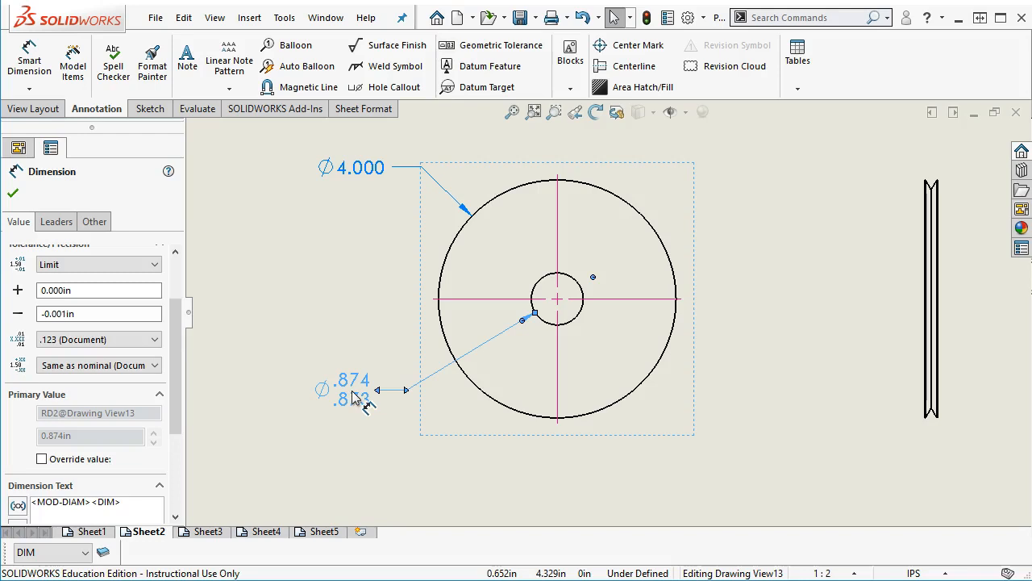
{"action": "left_click", "coordinate": [373, 401]}
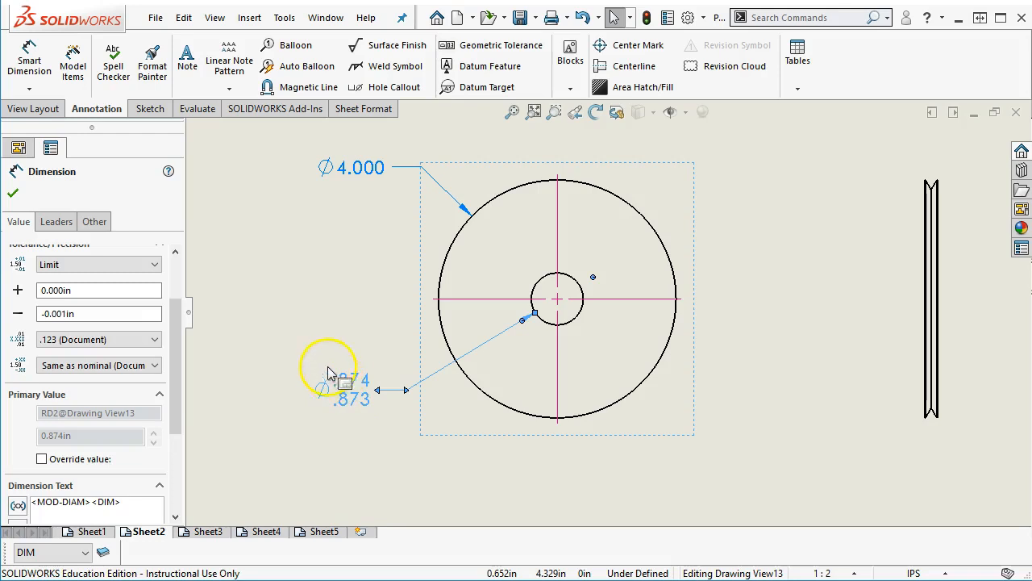
Try the Symmetric and MIN tolerance types on the centre hole's diameter dimension.
{"action": "left_click_drag", "start_coordinate": [180, 338], "coordinate": [177, 310]}
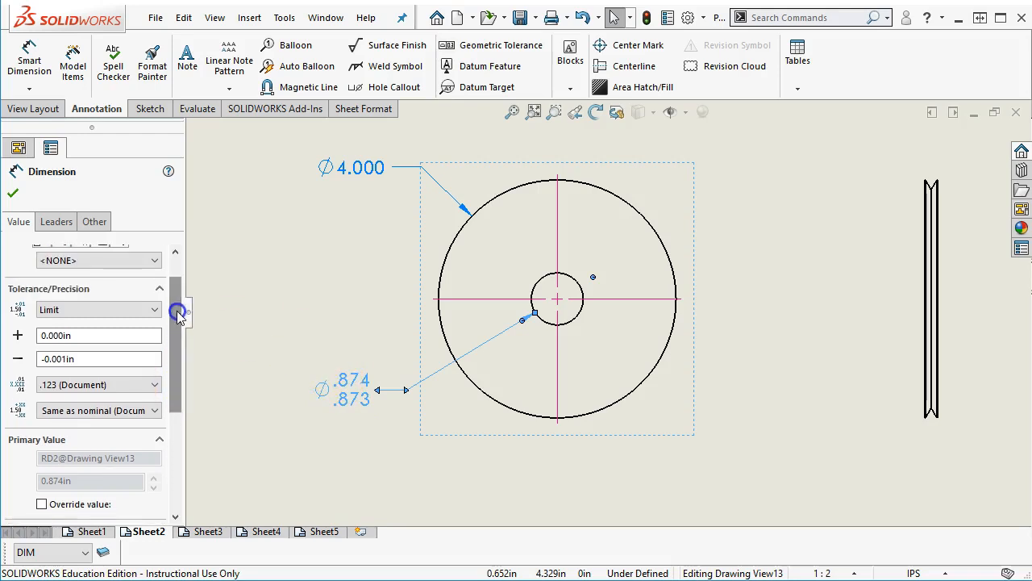
{"action": "left_click", "coordinate": [83, 310]}
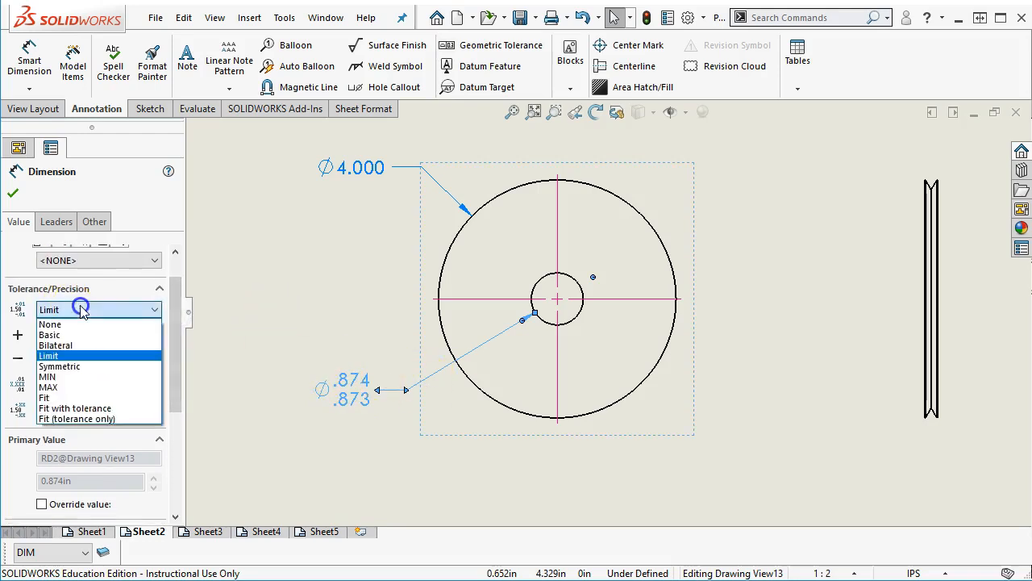
{"action": "left_click", "coordinate": [73, 366]}
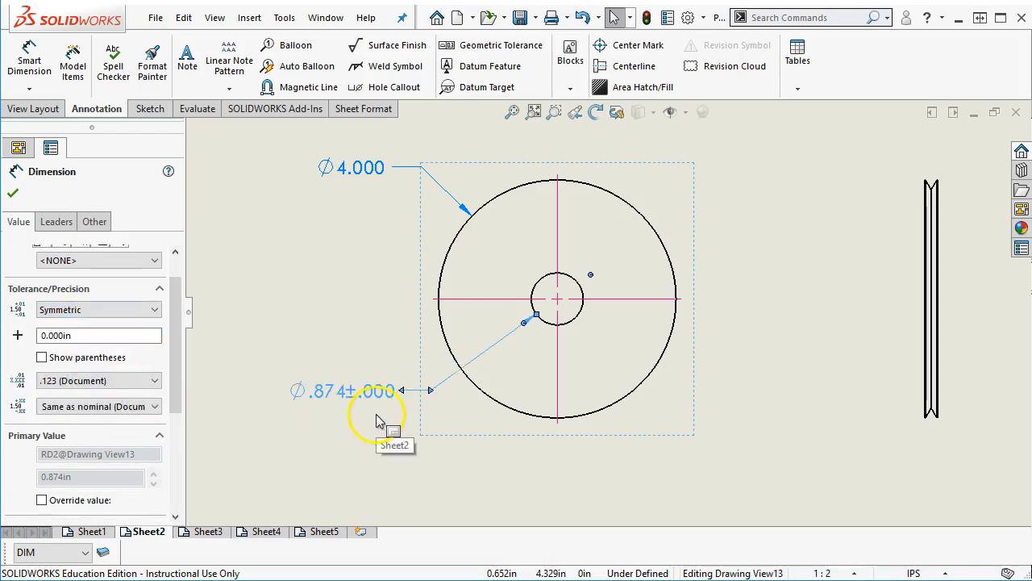
{"action": "left_click", "coordinate": [144, 311]}
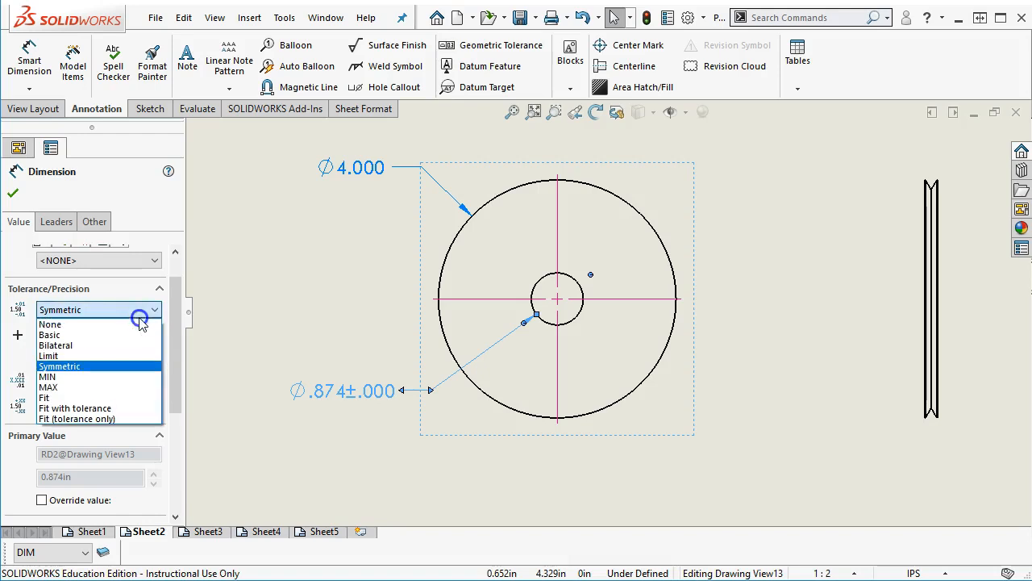
{"action": "left_click", "coordinate": [95, 376]}
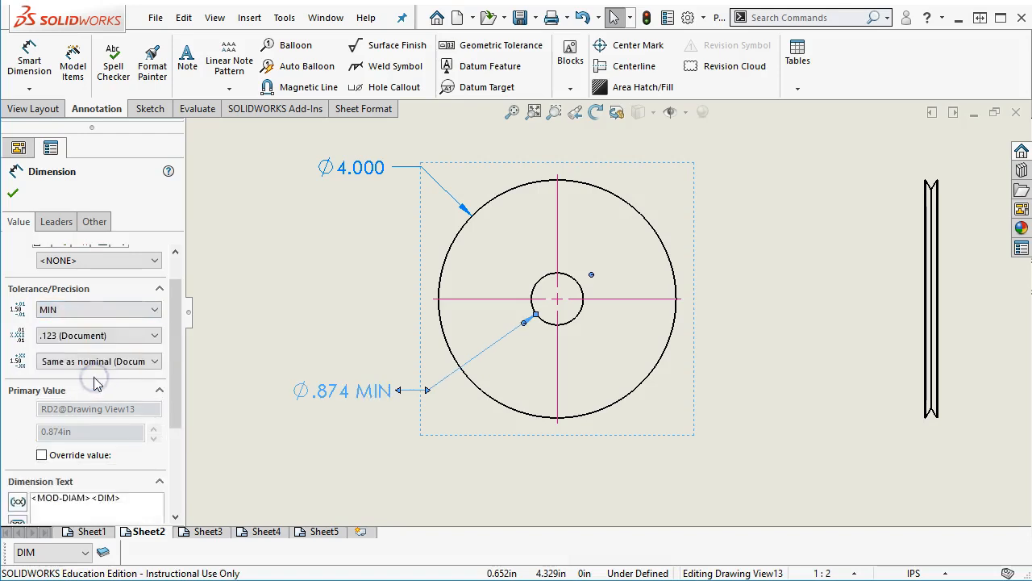
Try a Fit tolerance of type Press on the centre hole's diameter, and review its stacked display and leader options.
{"action": "left_click", "coordinate": [98, 311]}
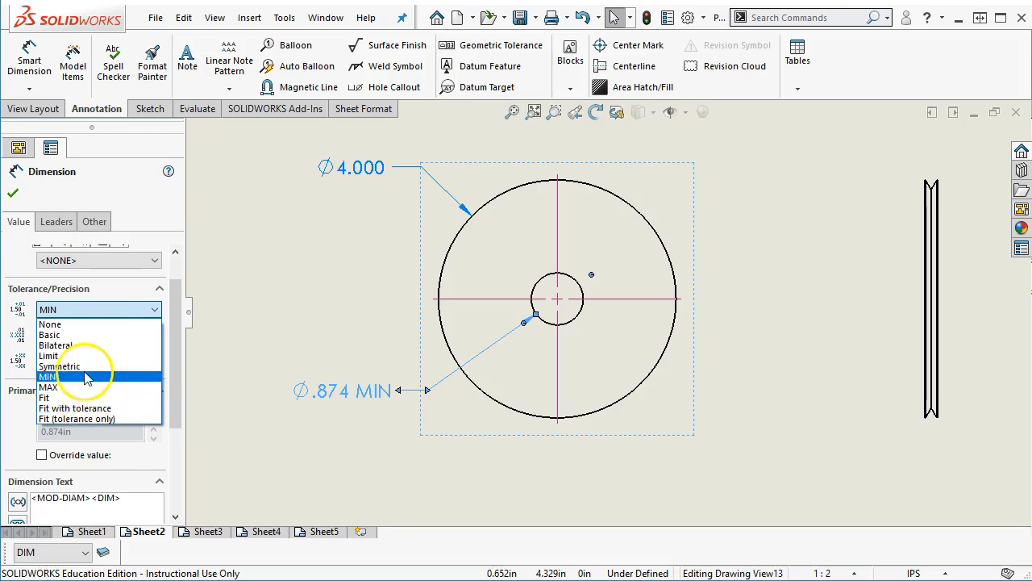
{"action": "left_click", "coordinate": [81, 398]}
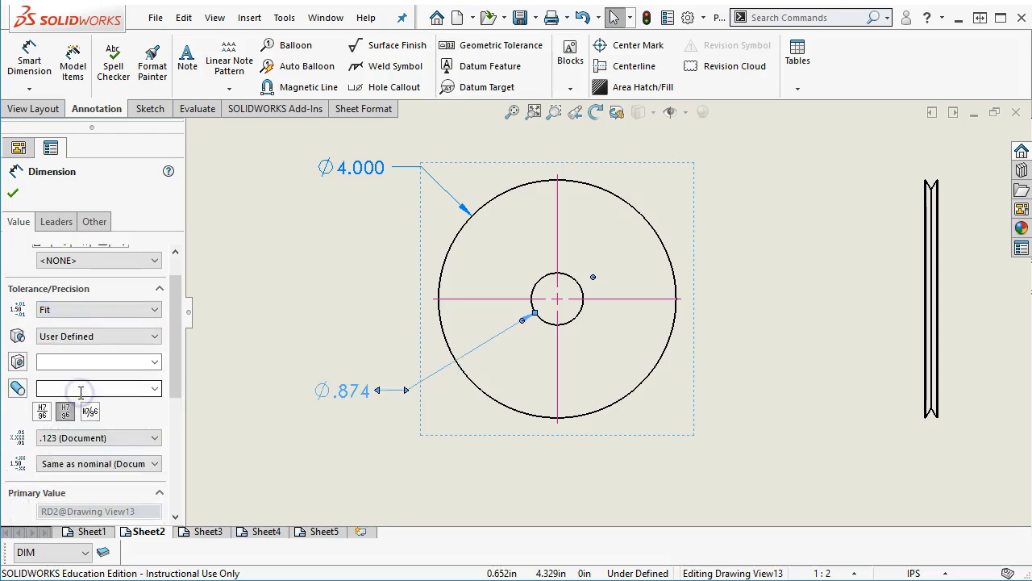
{"action": "left_click", "coordinate": [102, 335]}
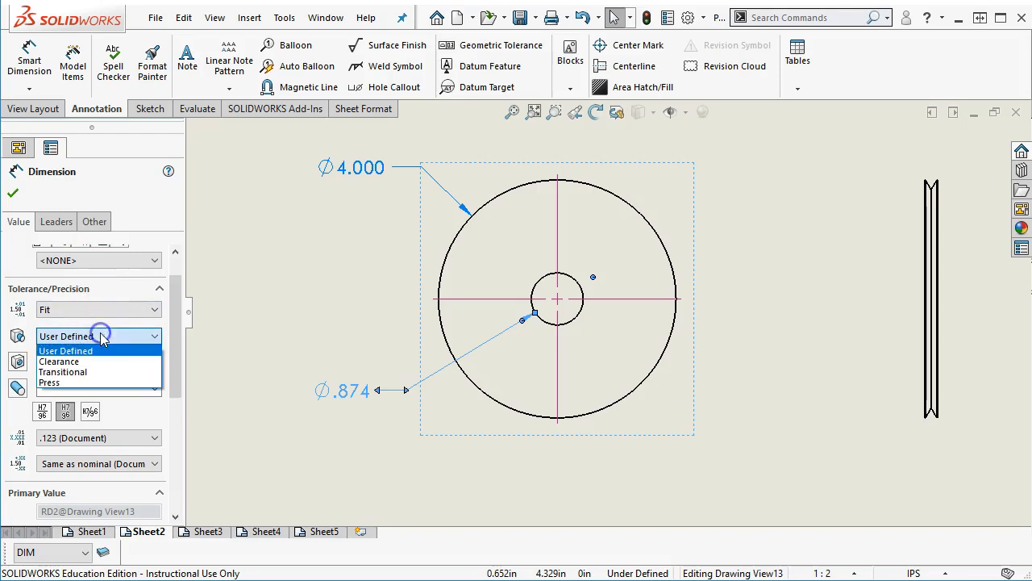
{"action": "left_click", "coordinate": [100, 382]}
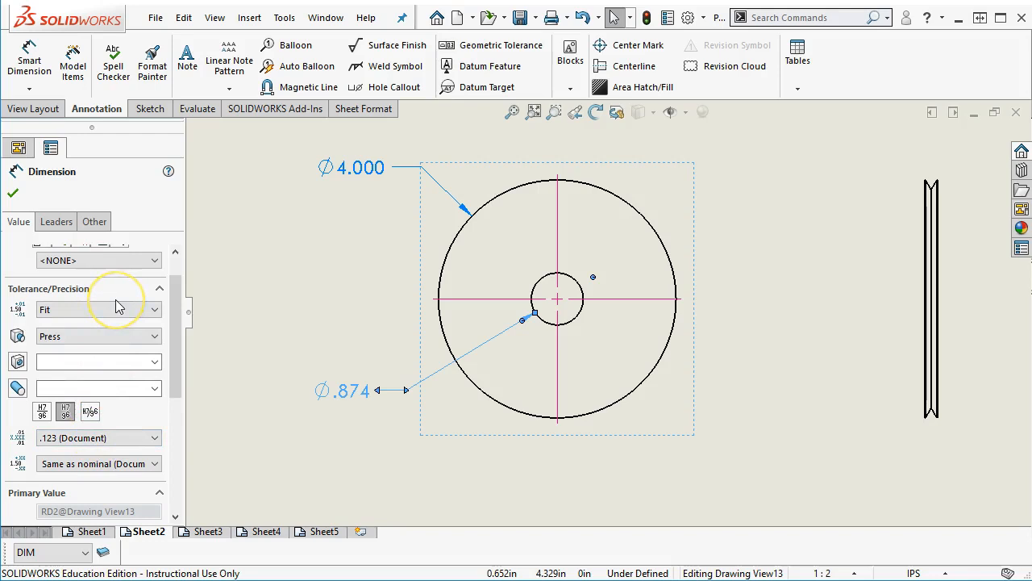
{"action": "left_click", "coordinate": [43, 413]}
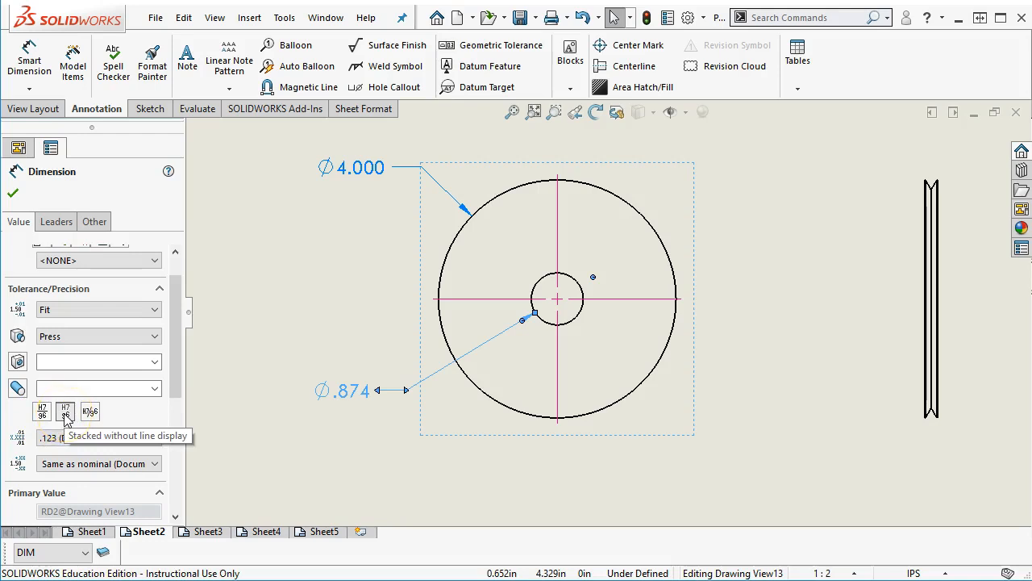
{"action": "left_click", "coordinate": [66, 412]}
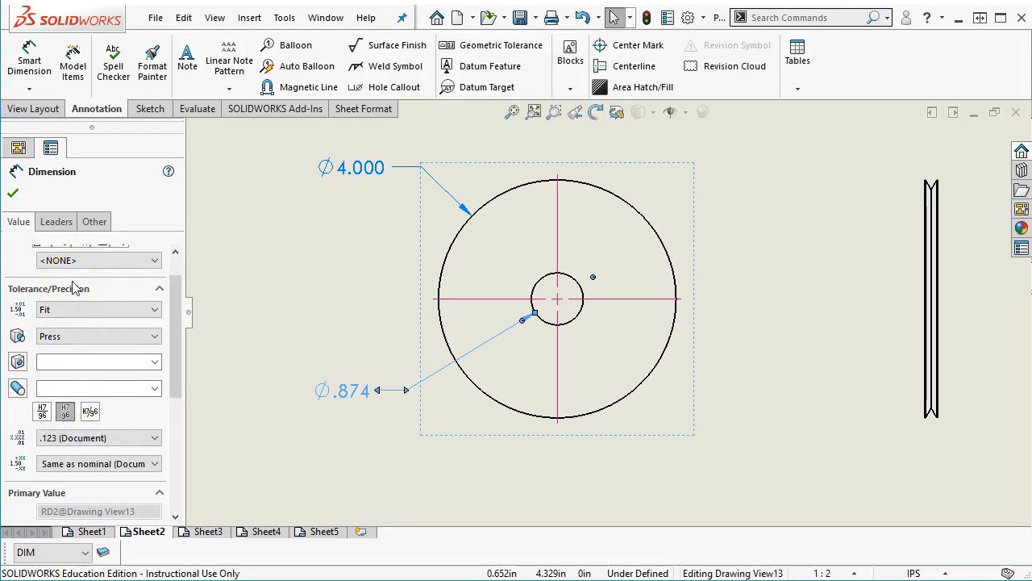
{"action": "left_click", "coordinate": [55, 224]}
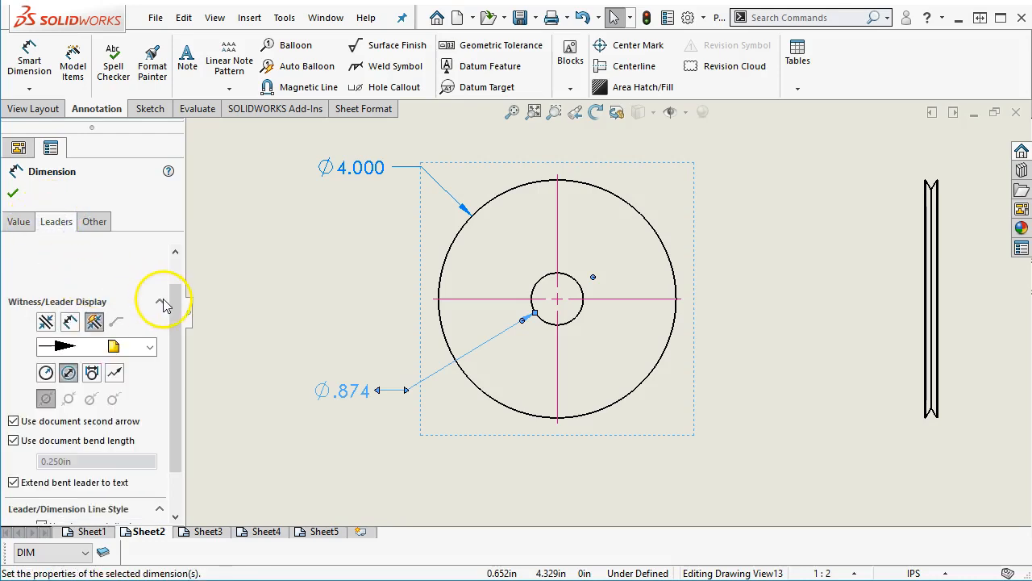
{"action": "left_click", "coordinate": [16, 223]}
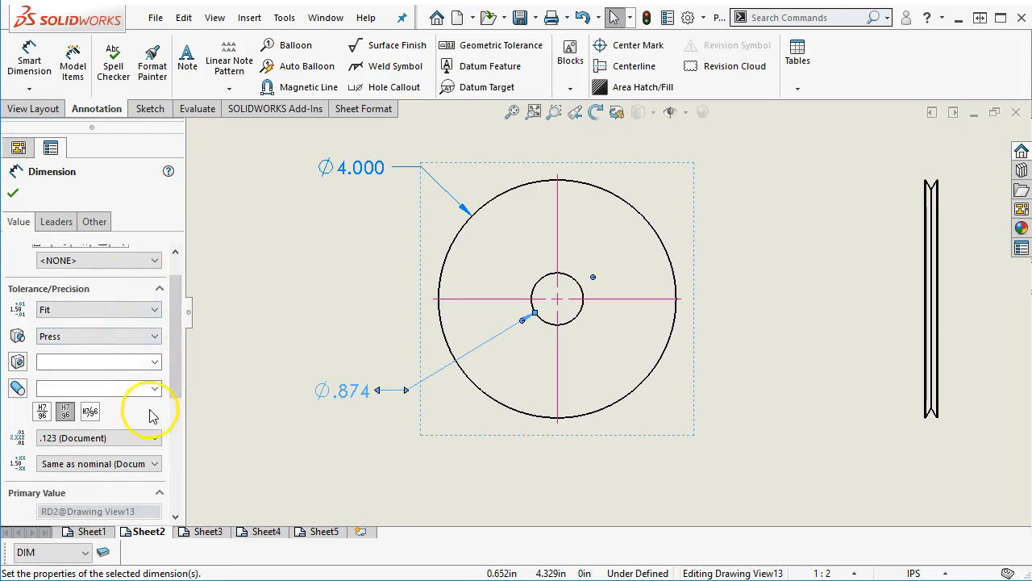
Set the centre hole's diameter tolerance to Limit with a -0.001 in minimum variation and .1234 unit precision.
{"action": "left_click", "coordinate": [175, 257]}
{"action": "left_click", "coordinate": [154, 347]}
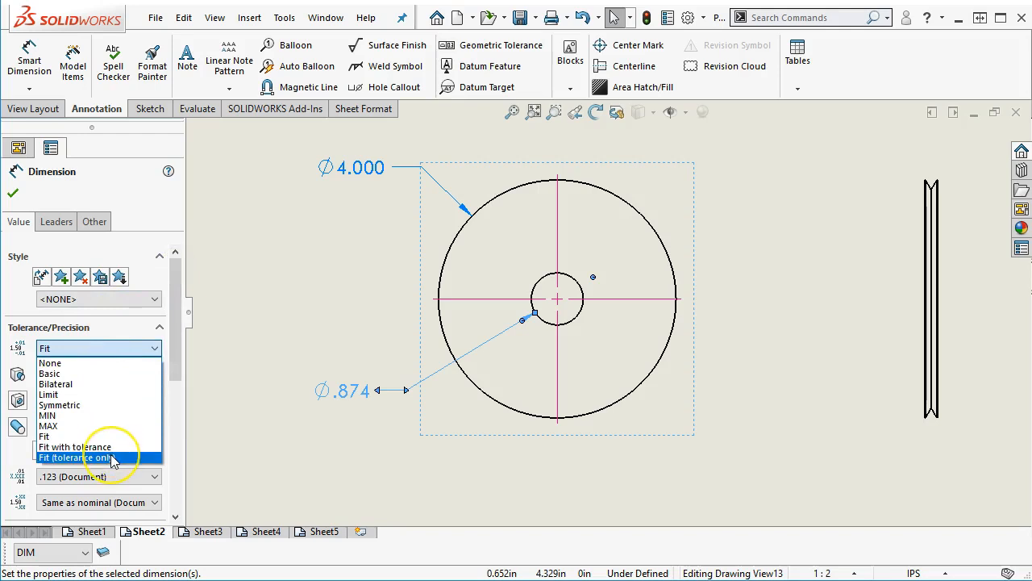
{"action": "left_click", "coordinate": [86, 394]}
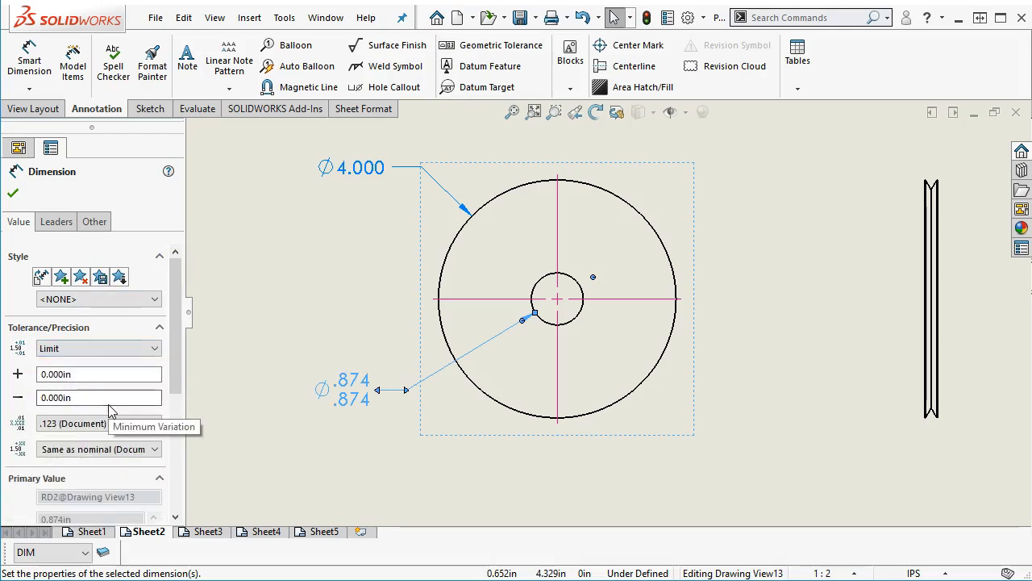
{"action": "double_click", "coordinate": [88, 396]}
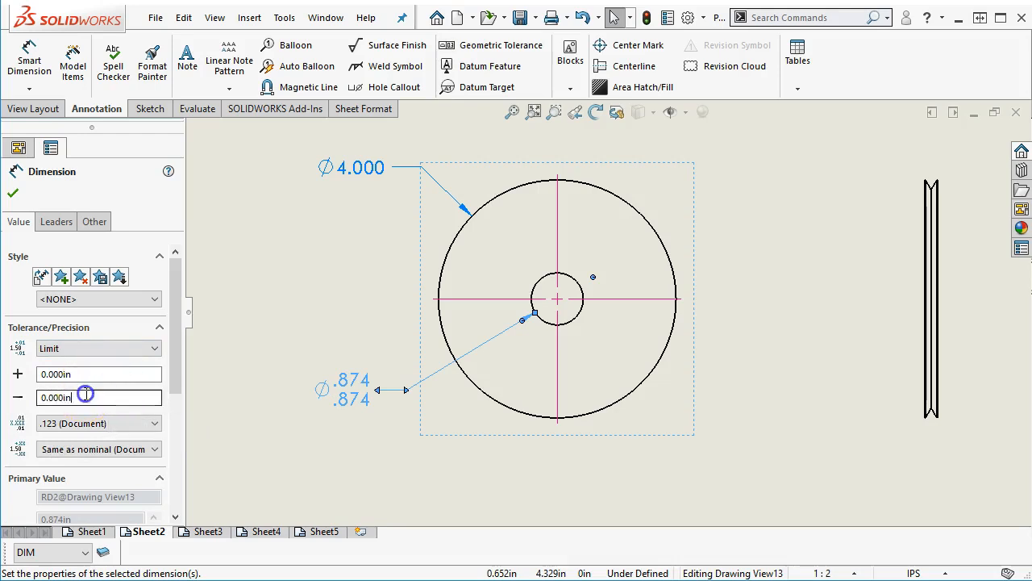
{"action": "type", "text": ".001"}
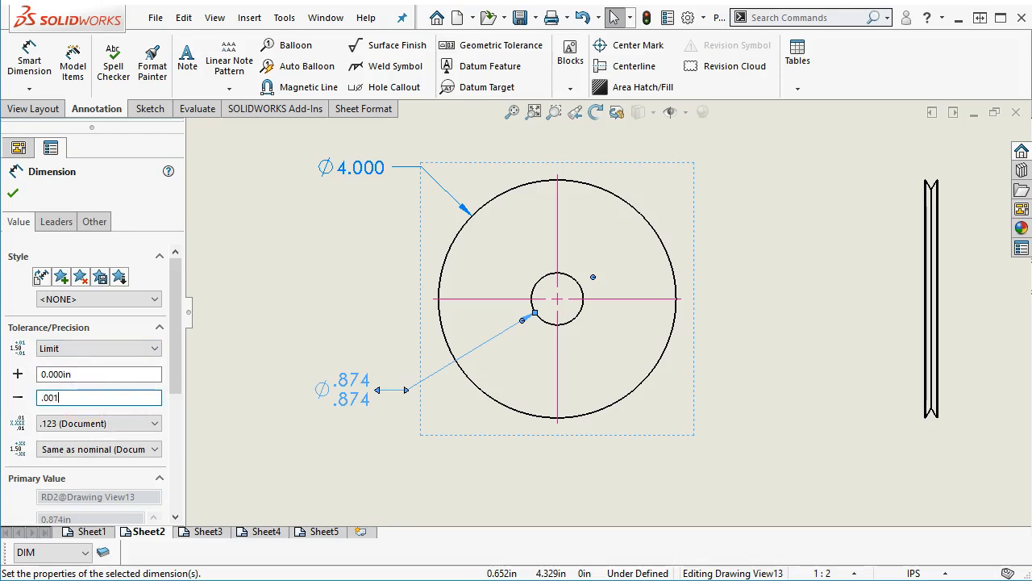
{"action": "left_click", "coordinate": [149, 422]}
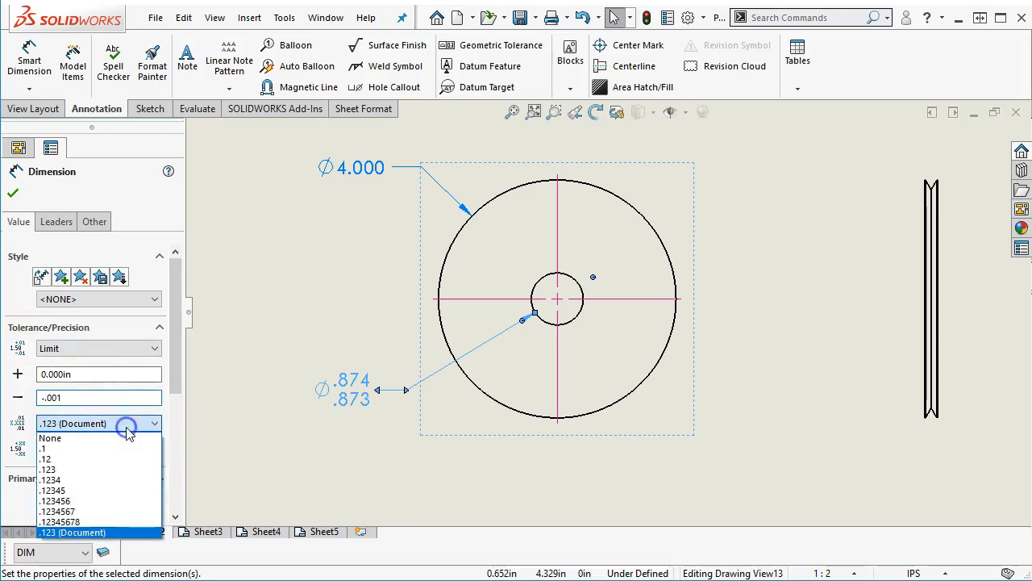
{"action": "left_click", "coordinate": [85, 479]}
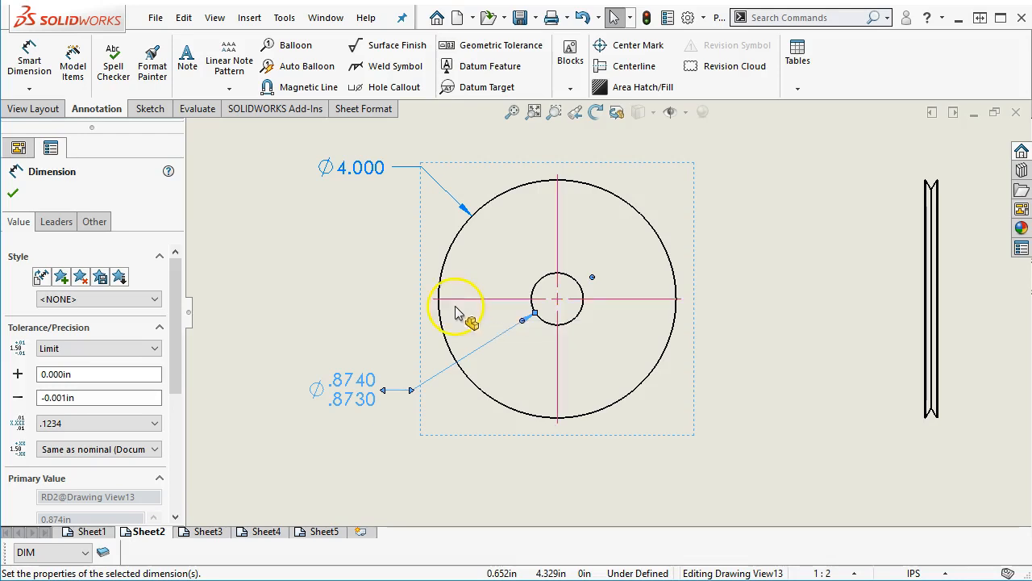
{"action": "left_click", "coordinate": [373, 367]}
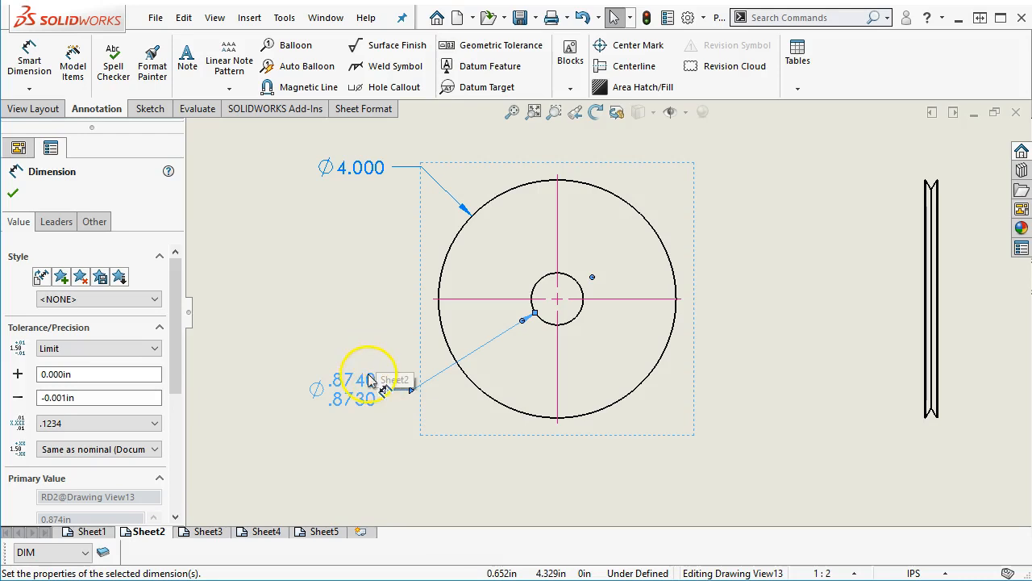
Reposition the centre hole and outer diameter dimensions so they line up beside the pulley's front view.
{"action": "left_click_drag", "start_coordinate": [366, 377], "coordinate": [362, 371]}
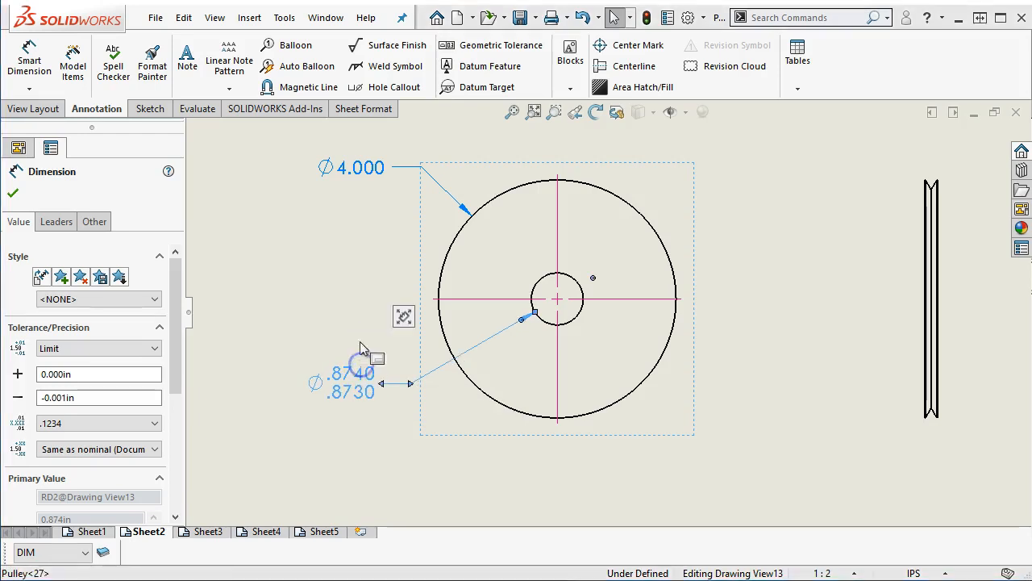
{"action": "left_click_drag", "start_coordinate": [374, 172], "coordinate": [362, 208]}
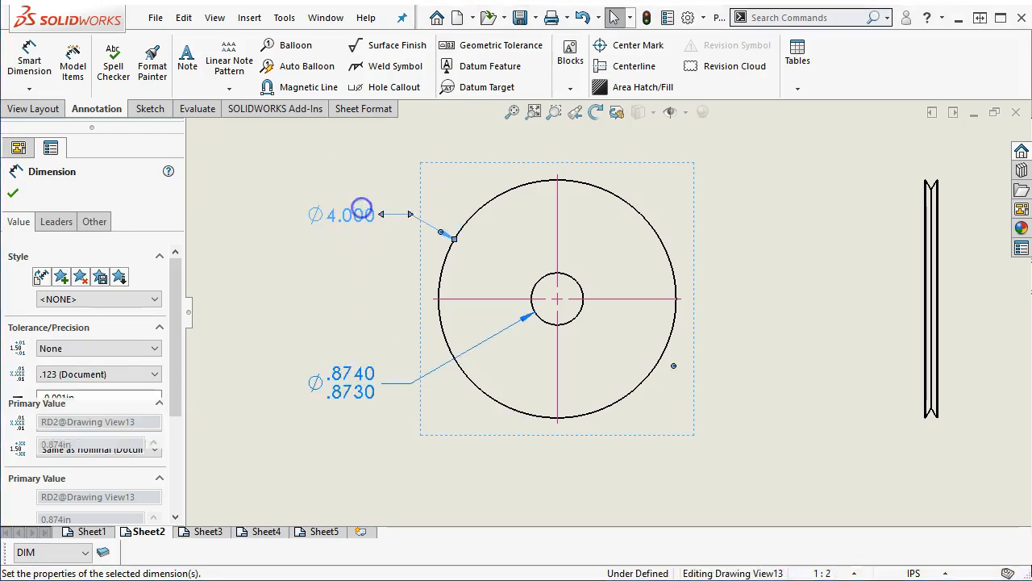
{"action": "key", "text": "z"}
{"action": "key", "text": "z"}
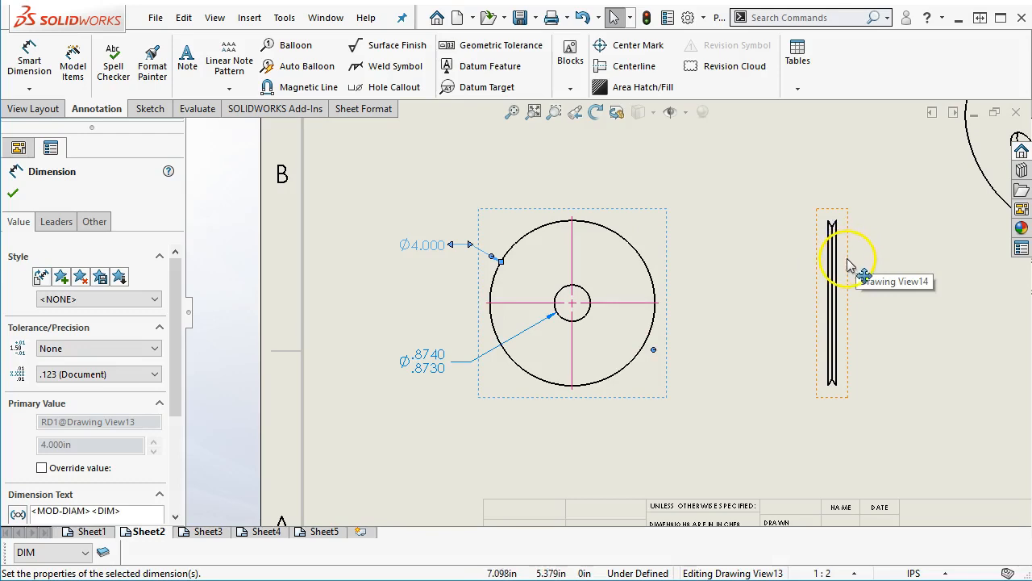
{"action": "left_click", "coordinate": [786, 237]}
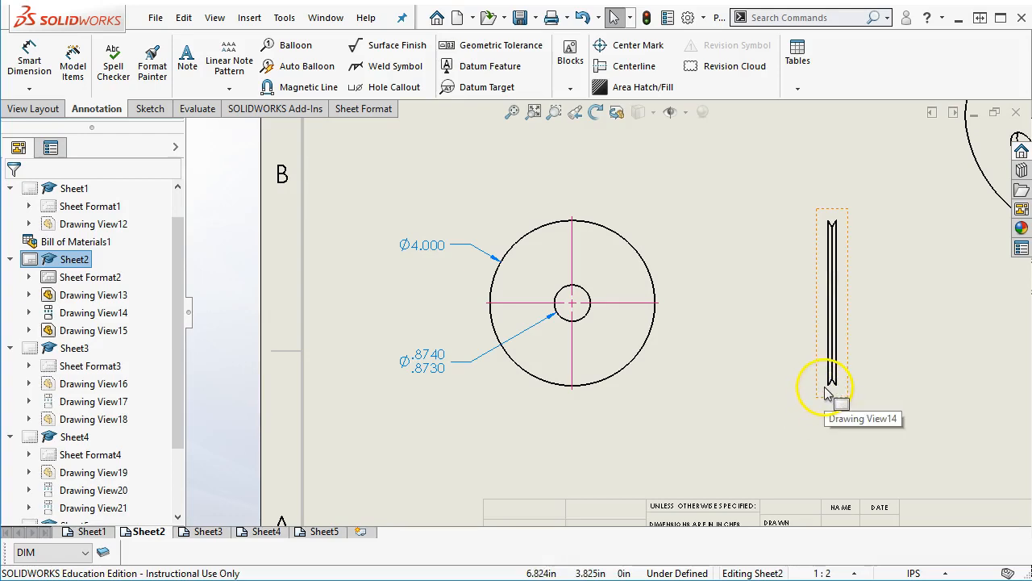
Examine the rim edges and V-groove profile in the pulley's side view.
{"action": "scroll", "coordinate": [825, 393], "scroll_direction": "down", "scroll_amount": 2}
{"action": "scroll", "coordinate": [825, 393], "scroll_direction": "down", "scroll_amount": 5}
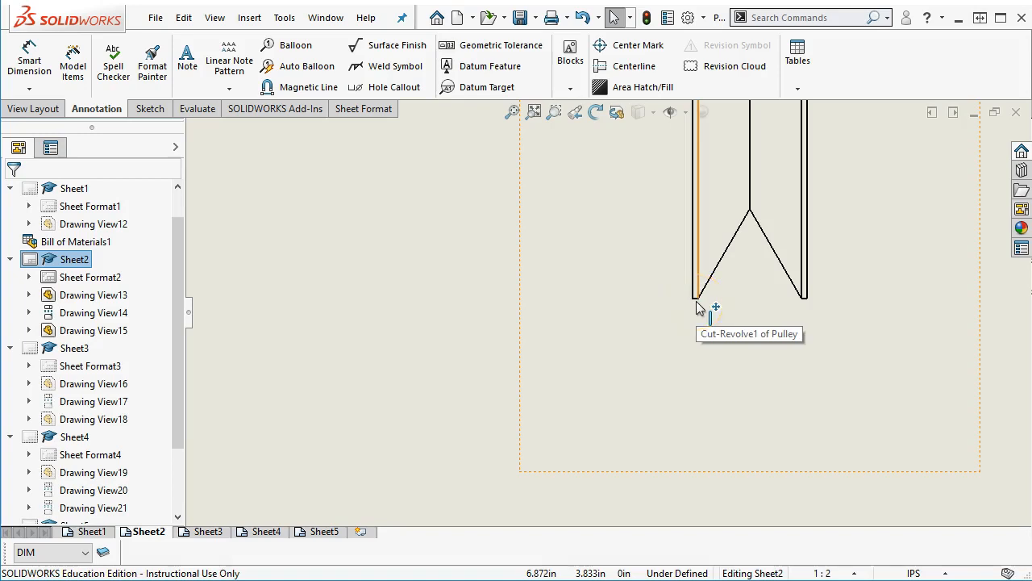
{"action": "left_click", "coordinate": [697, 322]}
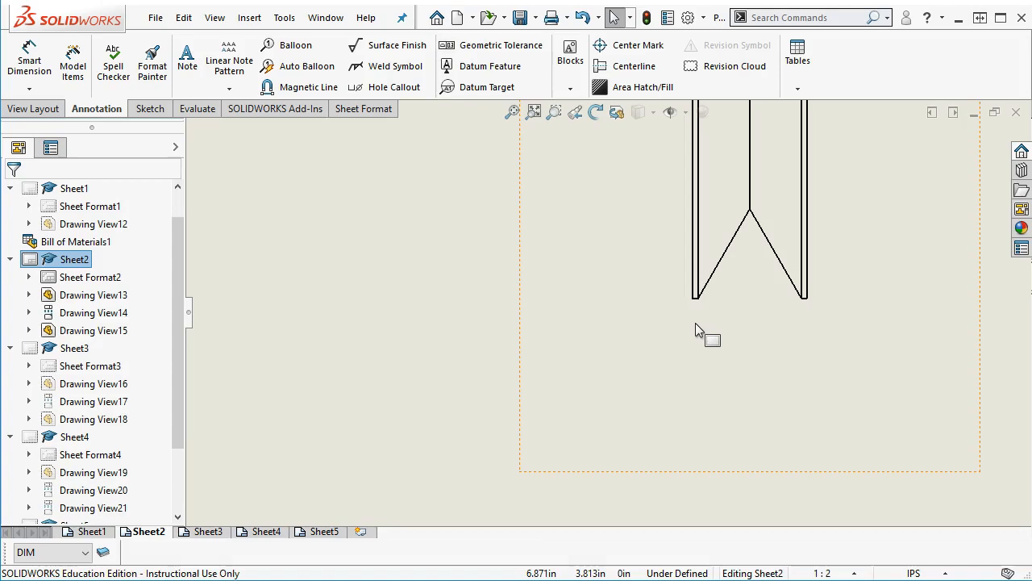
{"action": "scroll", "coordinate": [693, 323], "scroll_direction": "up", "scroll_amount": 5}
{"action": "scroll", "coordinate": [569, 265], "scroll_direction": "down", "scroll_amount": 3}
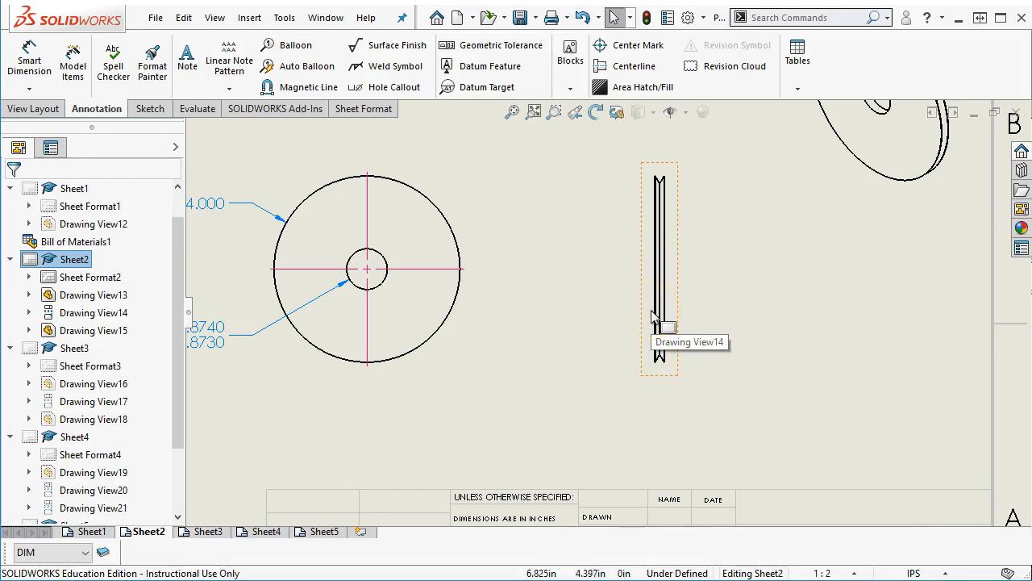
{"action": "mouse_move", "coordinate": [652, 316]}
{"action": "left_mouse_down"}
{"action": "mouse_move", "coordinate": [669, 204]}
{"action": "mouse_move", "coordinate": [630, 282]}
{"action": "left_mouse_up"}
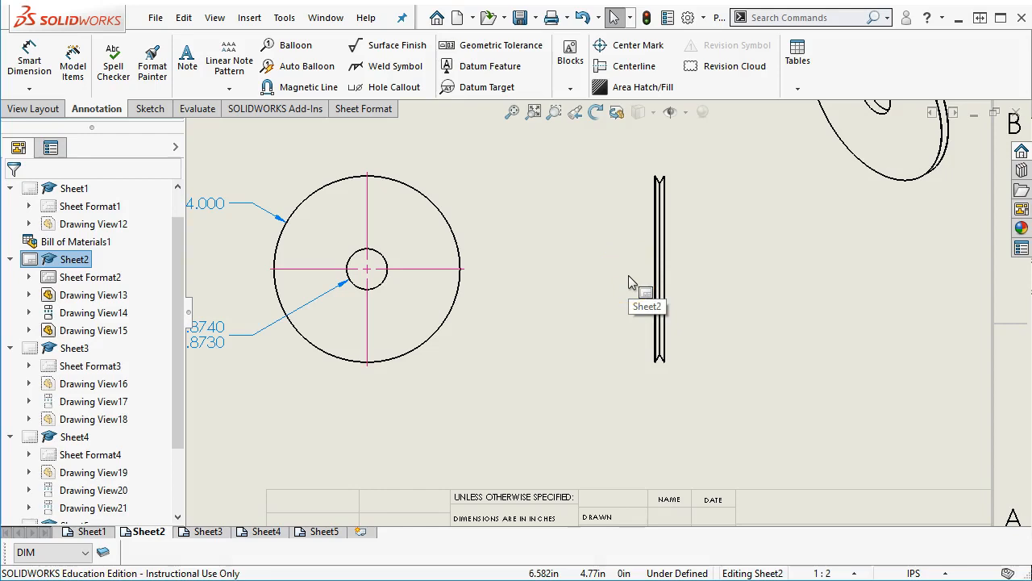
{"action": "key", "text": "z"}
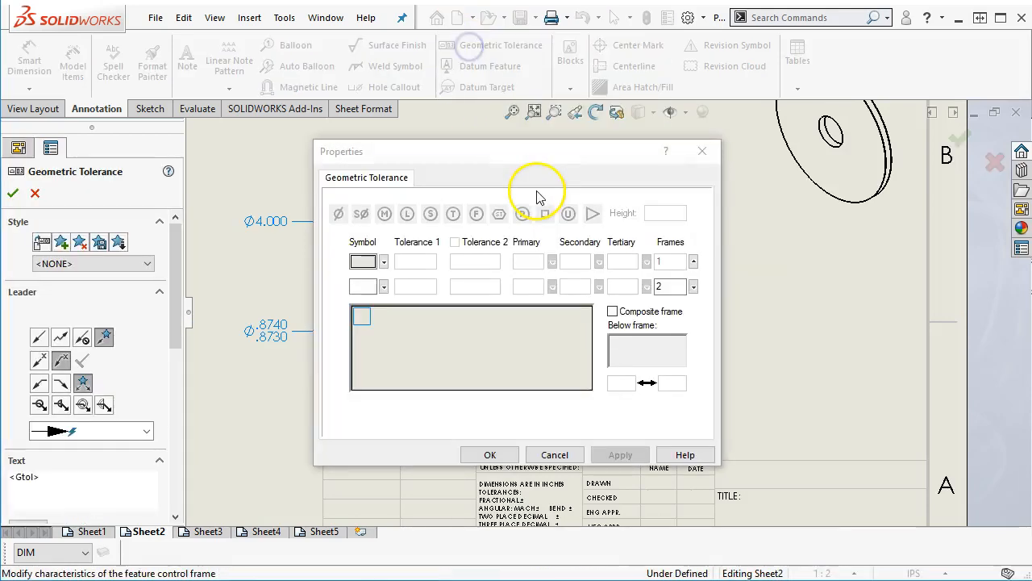
{"action": "left_click_drag", "start_coordinate": [503, 163], "coordinate": [266, 183]}
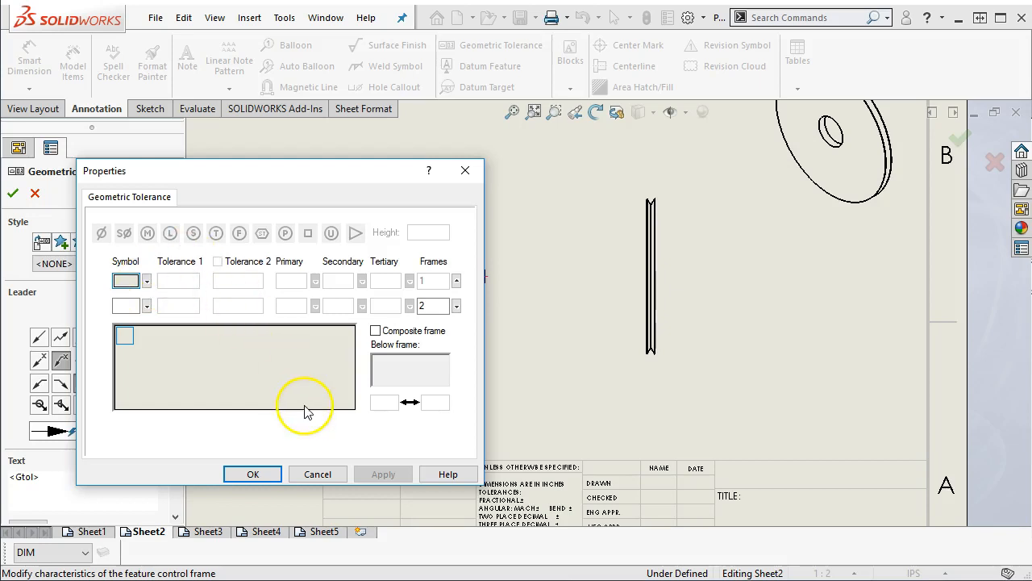
{"action": "left_click", "coordinate": [318, 474]}
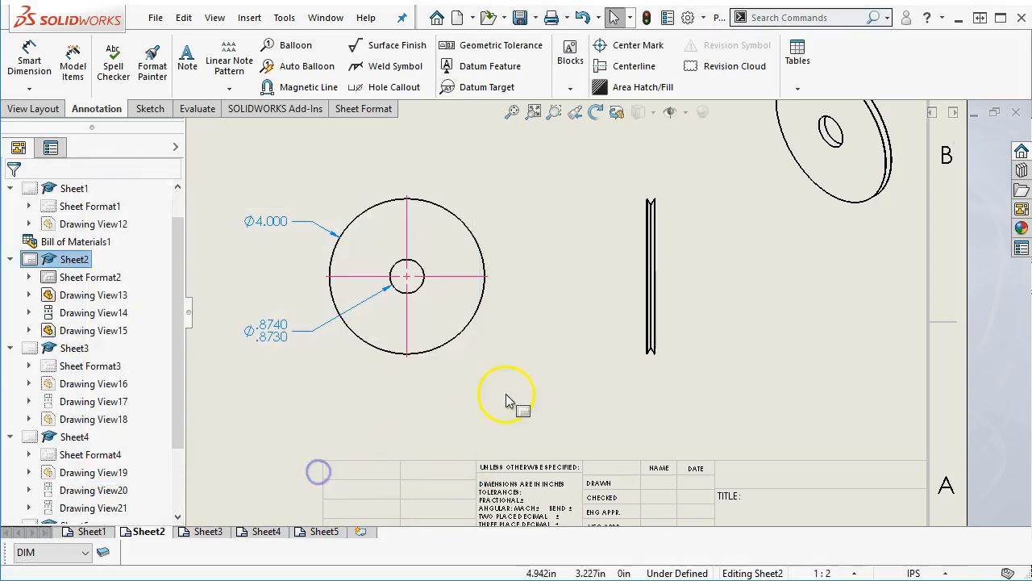
Dimension the pulley's overall width between its outer faces, placing the dimension above the side view.
{"action": "scroll", "coordinate": [661, 253], "scroll_direction": "down", "scroll_amount": 4}
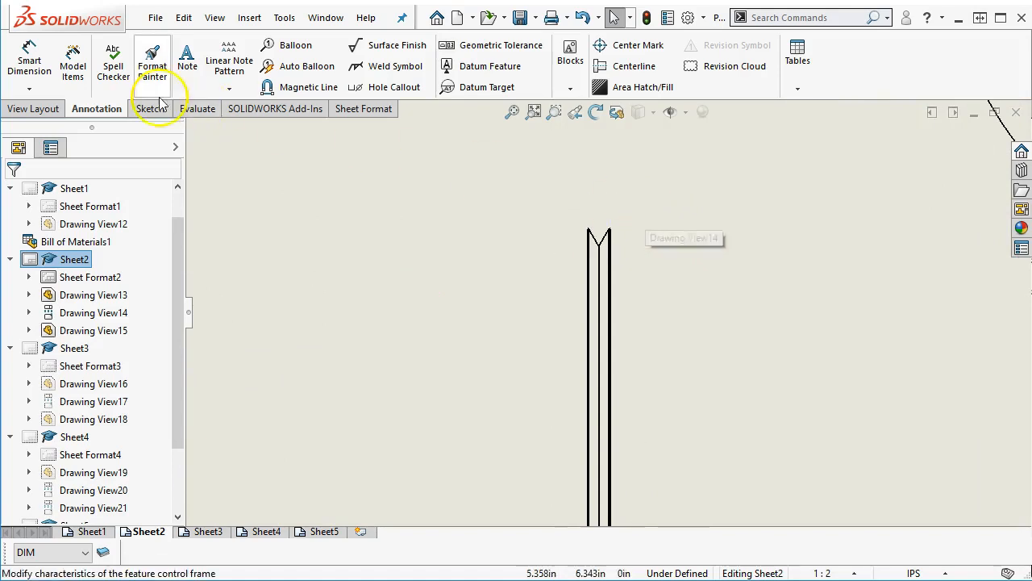
{"action": "left_click", "coordinate": [29, 57]}
{"action": "scroll", "coordinate": [645, 255], "scroll_direction": "down", "scroll_amount": 3}
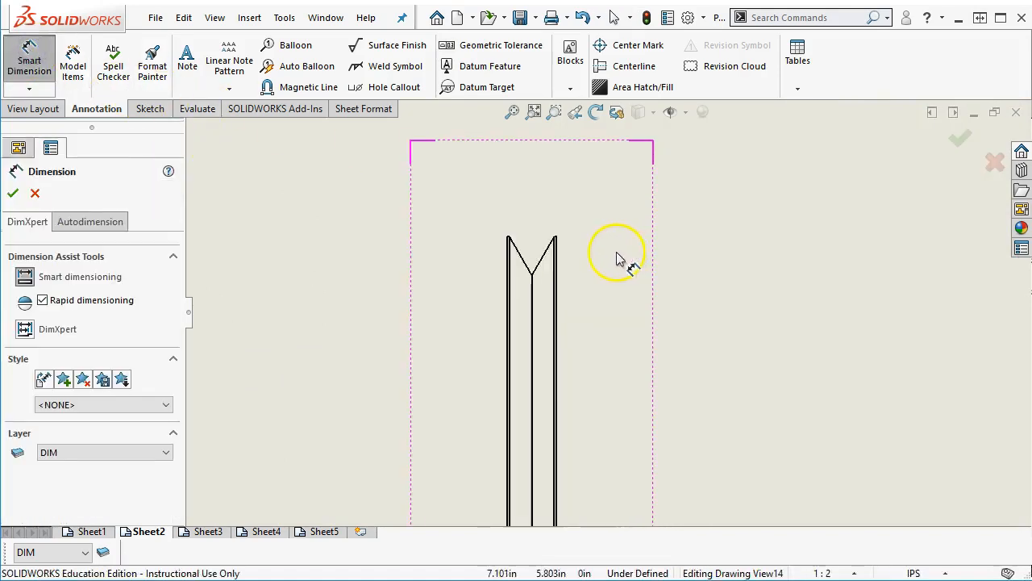
{"action": "left_click", "coordinate": [497, 298]}
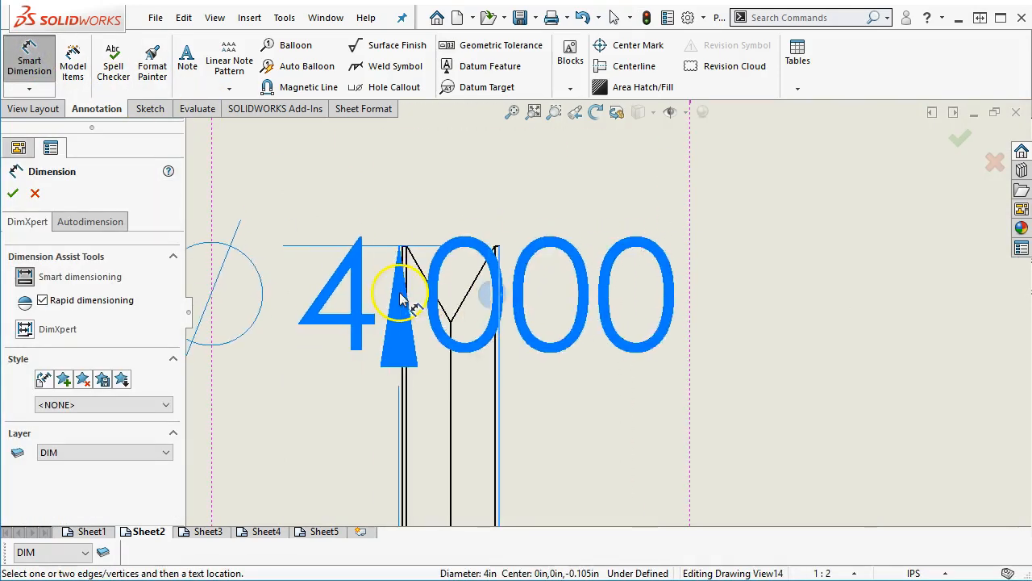
{"action": "left_click", "coordinate": [402, 266]}
{"action": "scroll", "coordinate": [457, 243], "scroll_direction": "up", "scroll_amount": 3}
{"action": "left_click", "coordinate": [415, 229]}
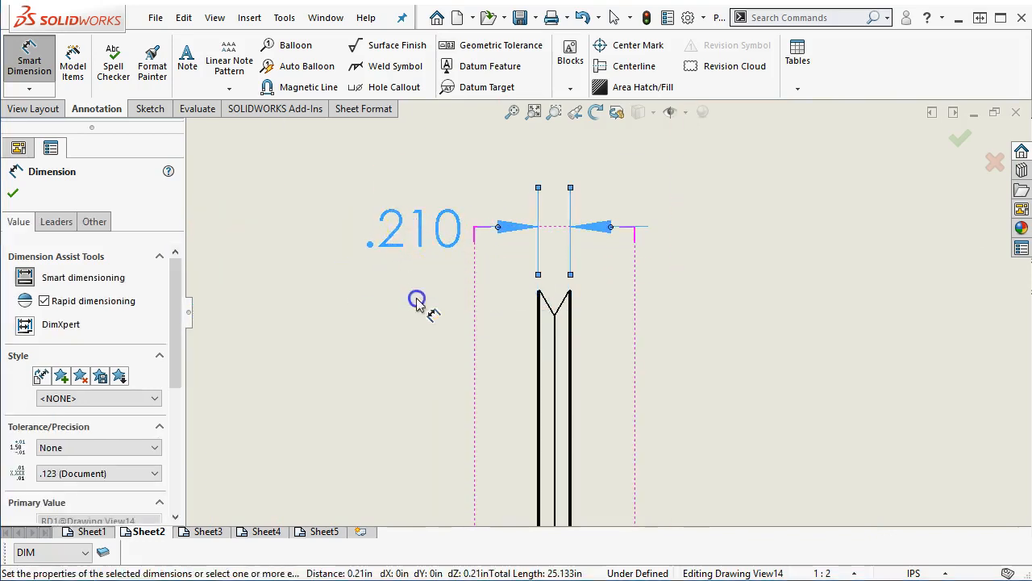
{"action": "scroll", "coordinate": [416, 299], "scroll_direction": "up", "scroll_amount": 2}
{"action": "scroll", "coordinate": [507, 408], "scroll_direction": "up", "scroll_amount": 3}
{"action": "scroll", "coordinate": [565, 431], "scroll_direction": "down", "scroll_amount": 2}
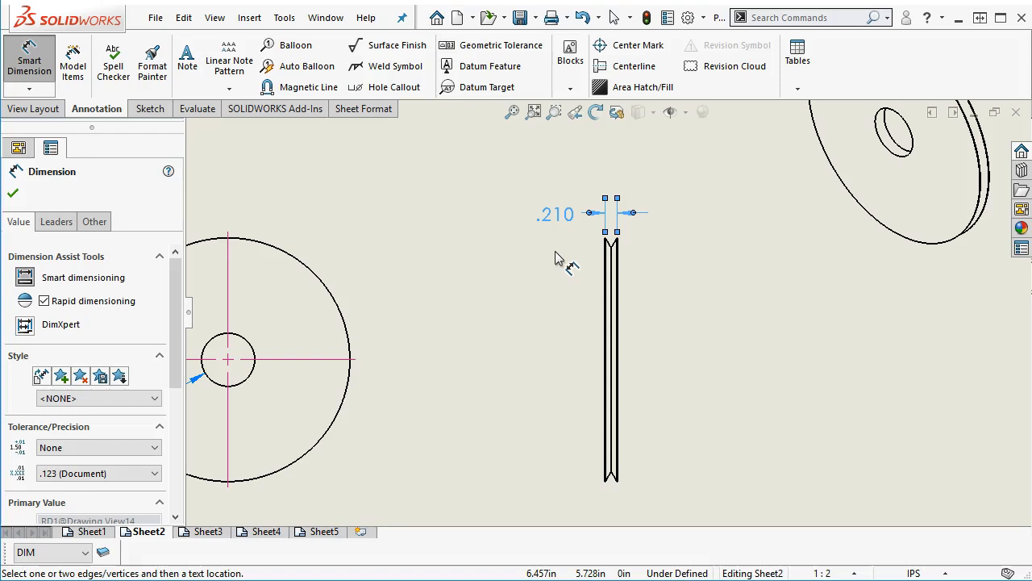
{"action": "scroll", "coordinate": [615, 247], "scroll_direction": "down", "scroll_amount": 3}
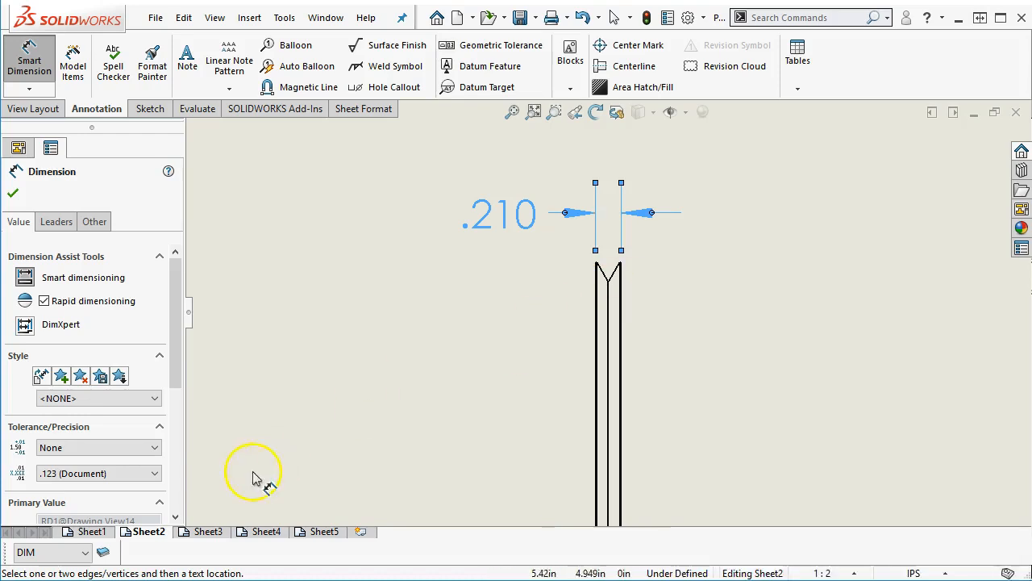
Place an edge-on view of the Pulley assembly from the View Palette beside the exploded view on Sheet1.
{"action": "left_click", "coordinate": [91, 532]}
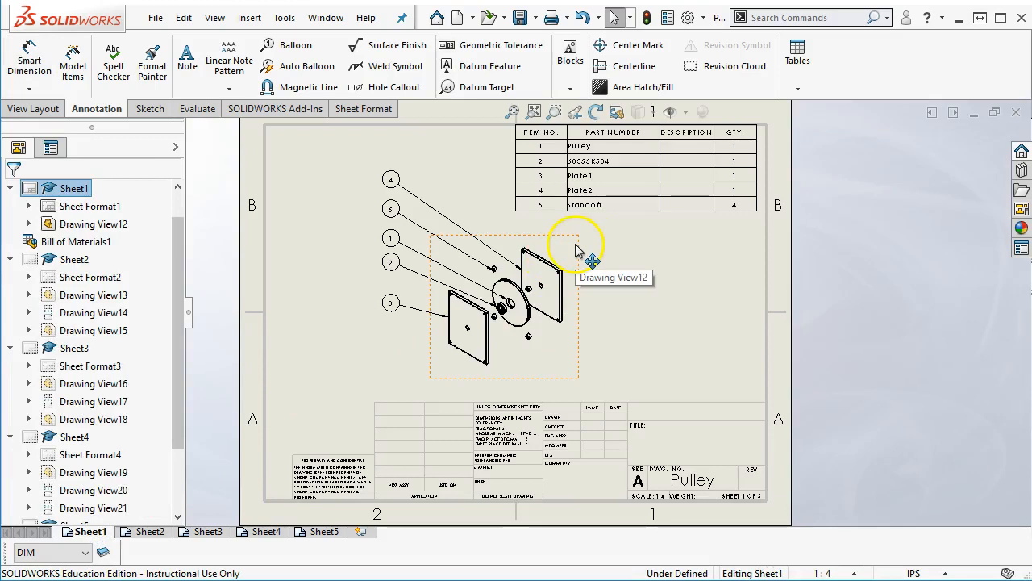
{"action": "left_click", "coordinate": [1022, 208]}
{"action": "left_click", "coordinate": [889, 129]}
{"action": "left_click", "coordinate": [845, 144]}
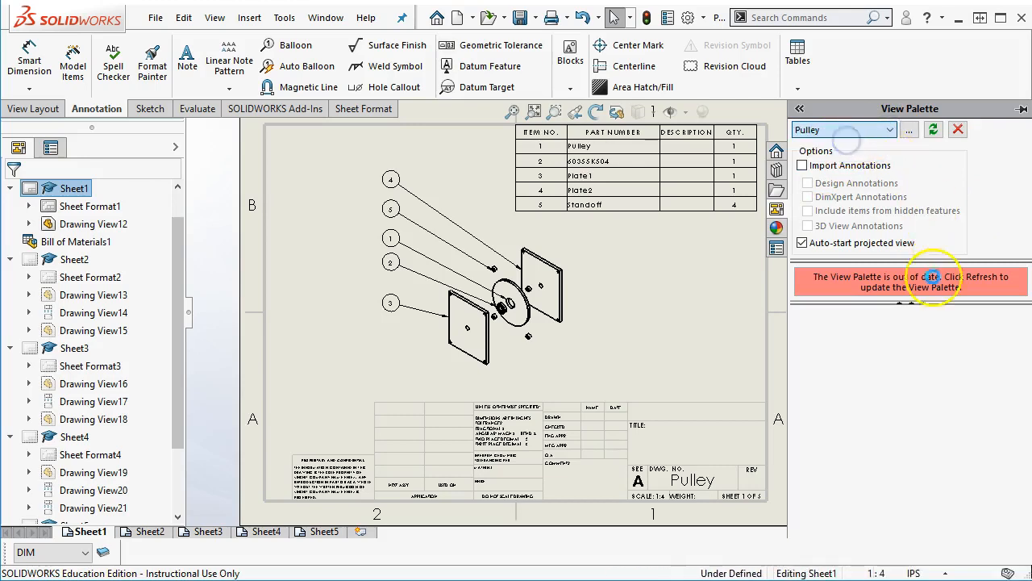
{"action": "mouse_move", "coordinate": [900, 427]}
{"action": "left_mouse_down"}
{"action": "mouse_move", "coordinate": [758, 323]}
{"action": "mouse_move", "coordinate": [770, 338]}
{"action": "left_mouse_up"}
{"action": "scroll", "coordinate": [692, 283], "scroll_direction": "down", "scroll_amount": 10}
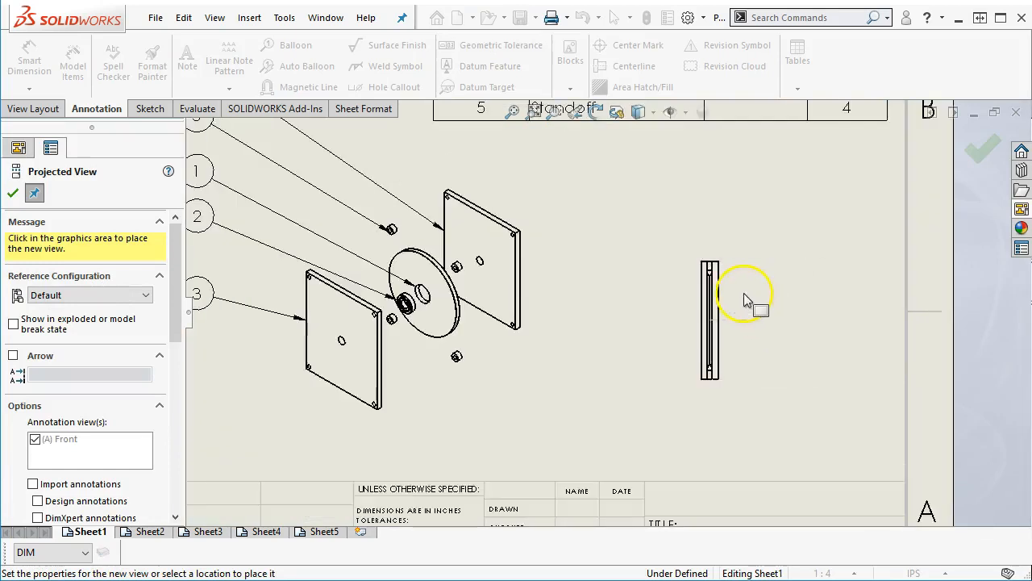
{"action": "key", "text": "Escape"}
Dimension the gap between Plate2's inner face and the pulley's adjacent side face in the new edge-on view.
{"action": "scroll", "coordinate": [572, 288], "scroll_direction": "down", "scroll_amount": 5}
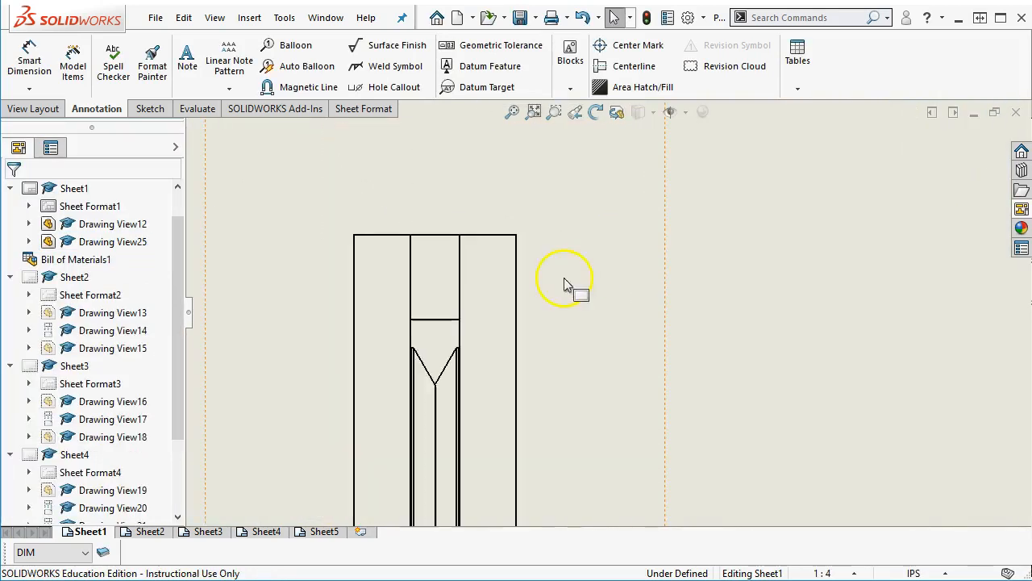
{"action": "left_click", "coordinate": [29, 60]}
{"action": "scroll", "coordinate": [358, 346], "scroll_direction": "down", "scroll_amount": 6}
{"action": "scroll", "coordinate": [553, 403], "scroll_direction": "down", "scroll_amount": 1}
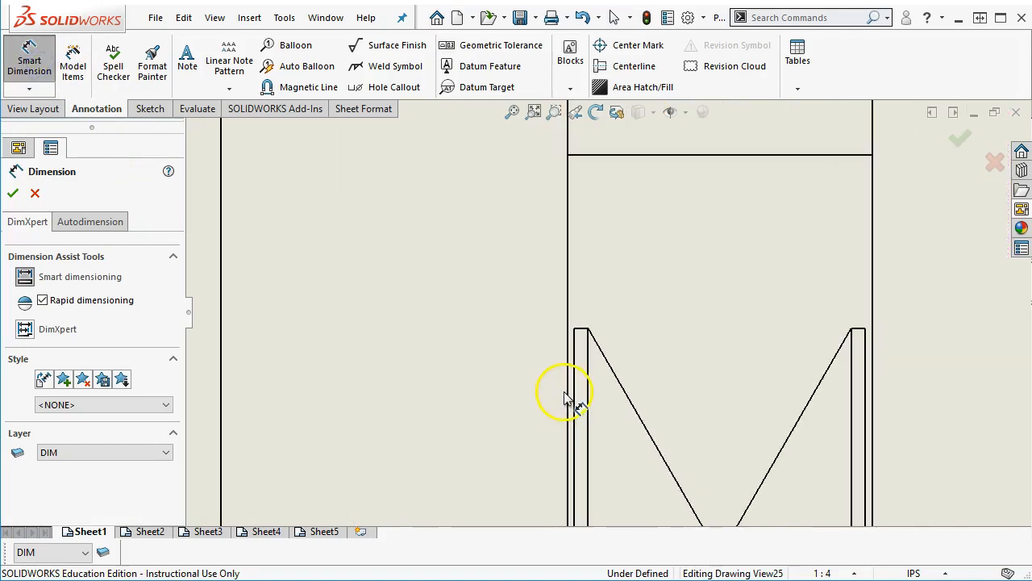
{"action": "left_click", "coordinate": [571, 391]}
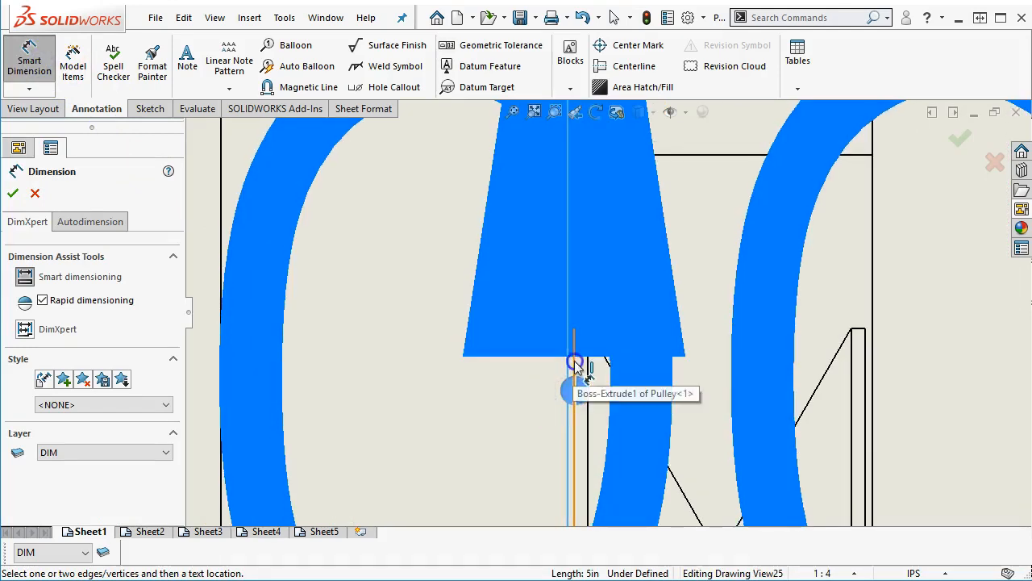
{"action": "left_click", "coordinate": [576, 364]}
{"action": "scroll", "coordinate": [575, 357], "scroll_direction": "up", "scroll_amount": 5}
{"action": "left_click", "coordinate": [442, 212]}
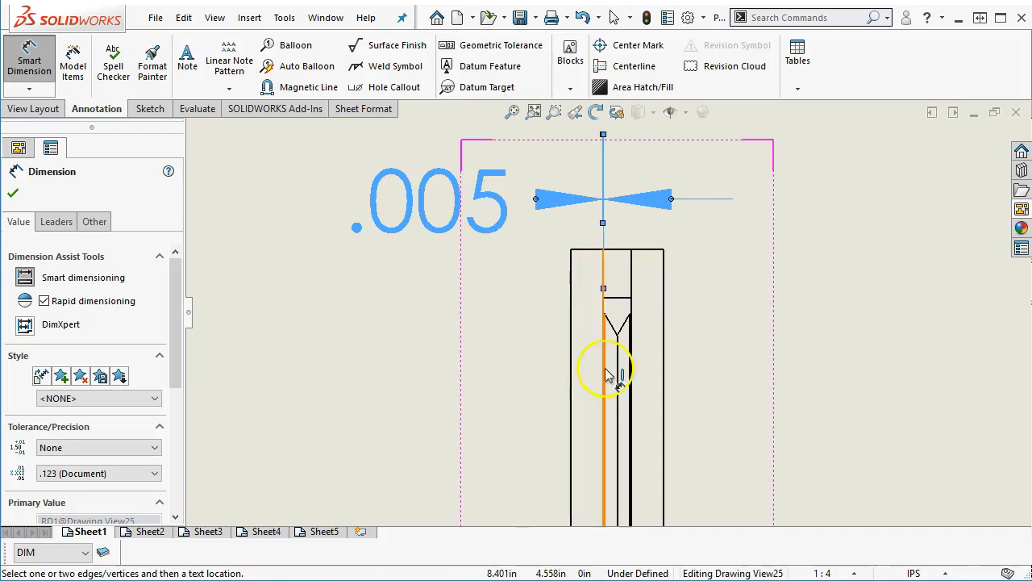
Examine the clearance between the pulley and the plates on both sides in the edge-on assembly view.
{"action": "scroll", "coordinate": [608, 375], "scroll_direction": "down", "scroll_amount": 3}
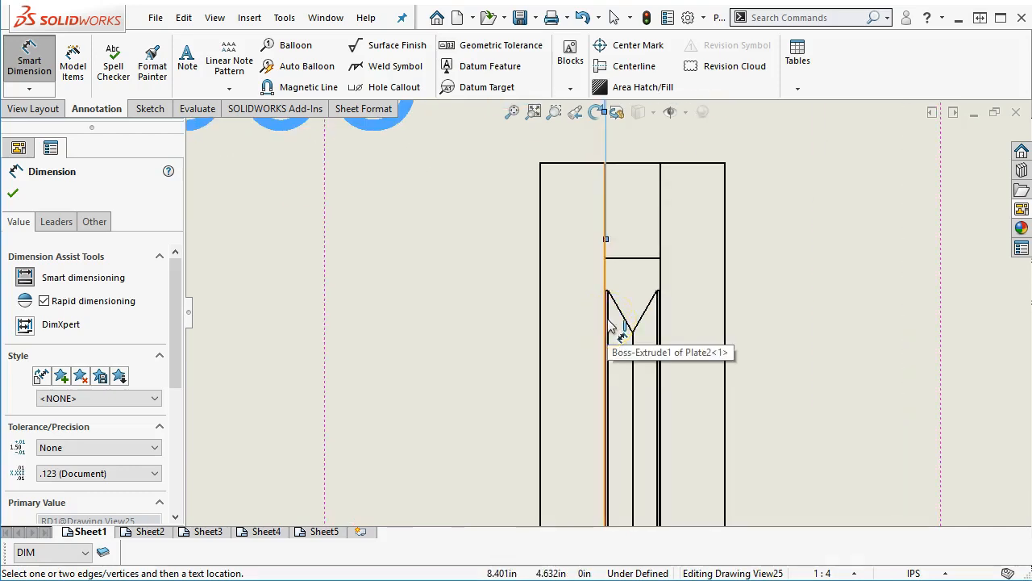
{"action": "left_click", "coordinate": [593, 323]}
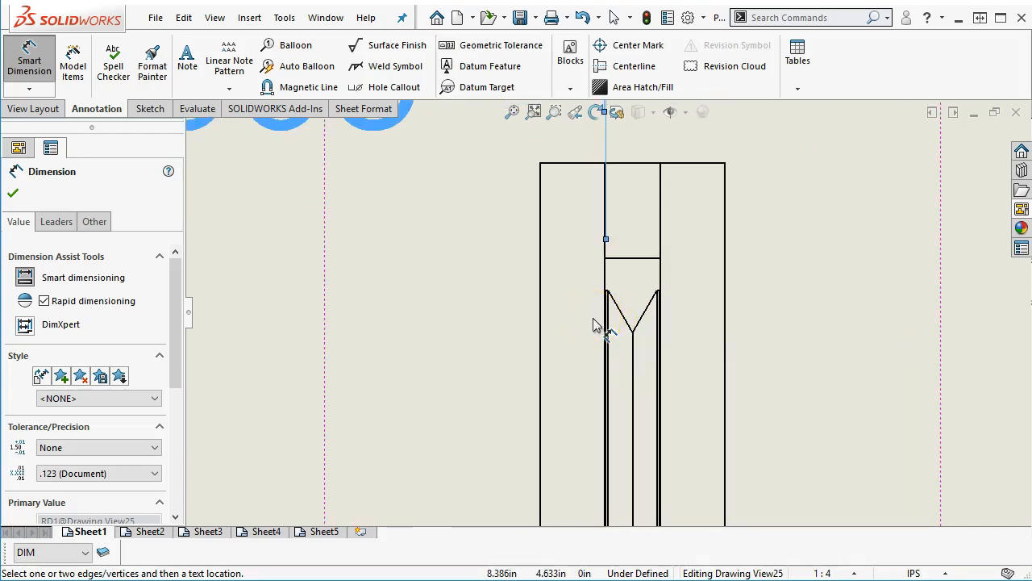
{"action": "left_click", "coordinate": [613, 324]}
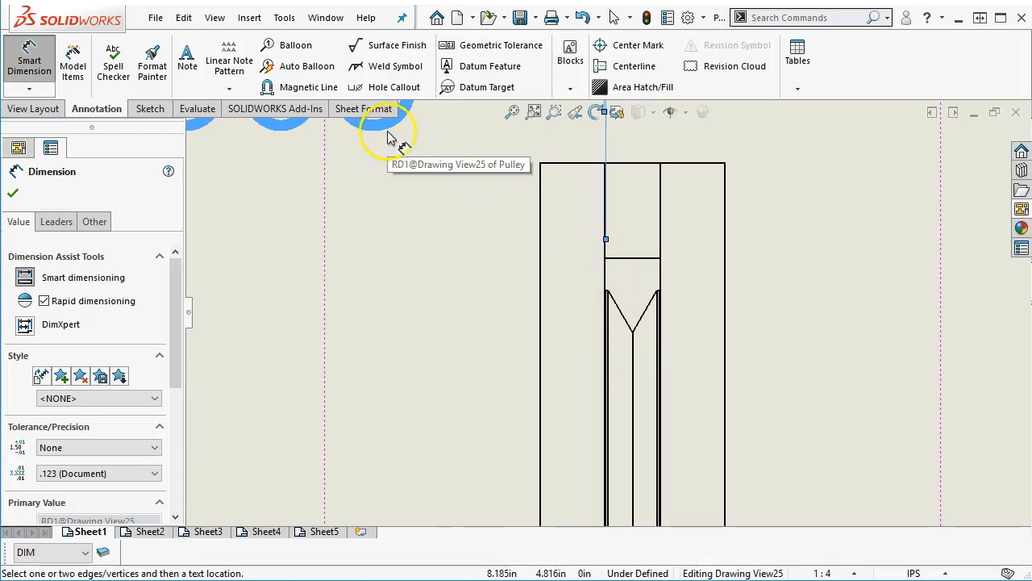
{"action": "scroll", "coordinate": [471, 294], "scroll_direction": "up", "scroll_amount": 5}
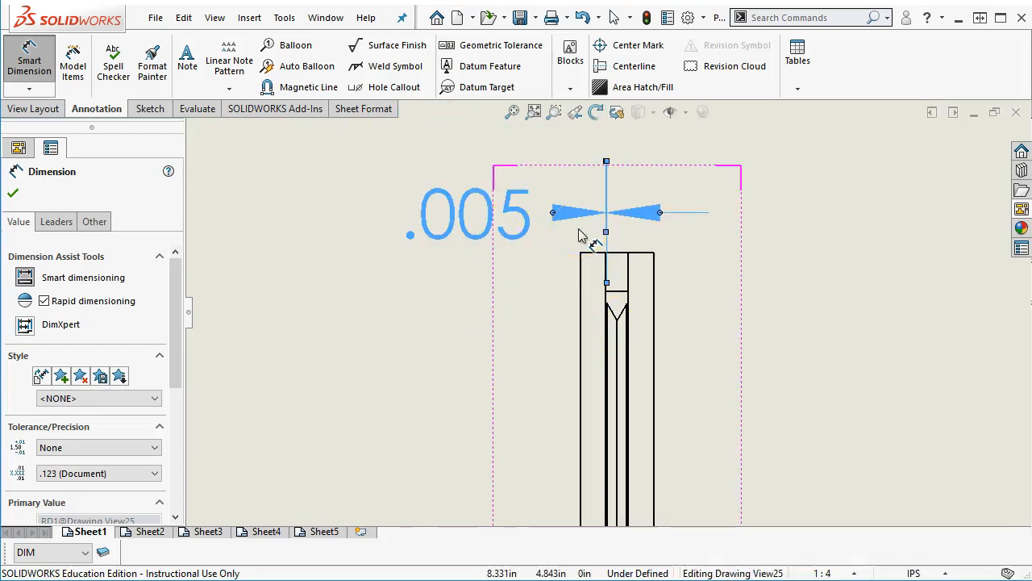
{"action": "left_click", "coordinate": [587, 269]}
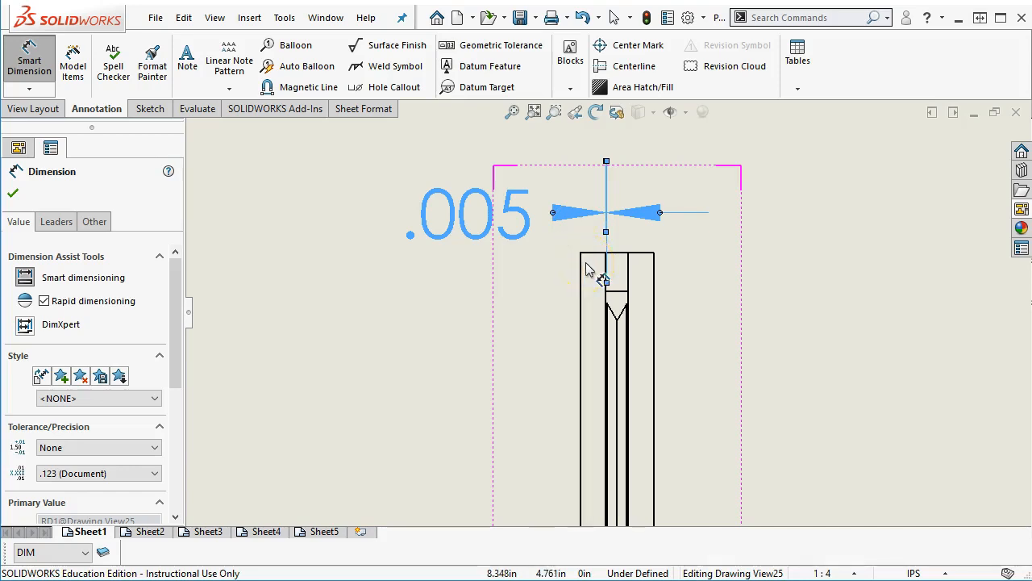
{"action": "scroll", "coordinate": [597, 286], "scroll_direction": "down", "scroll_amount": 5}
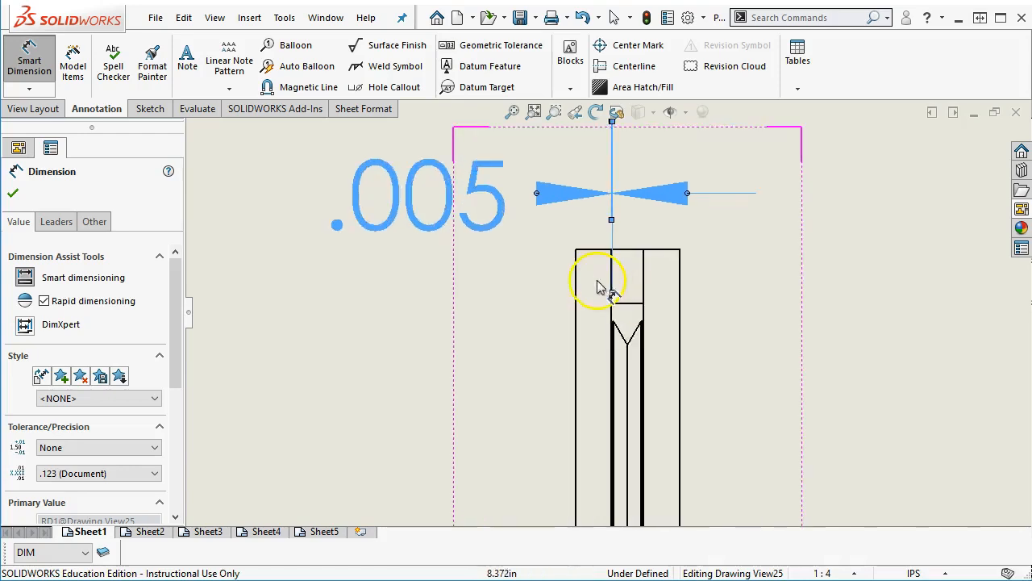
{"action": "scroll", "coordinate": [614, 304], "scroll_direction": "down", "scroll_amount": 2}
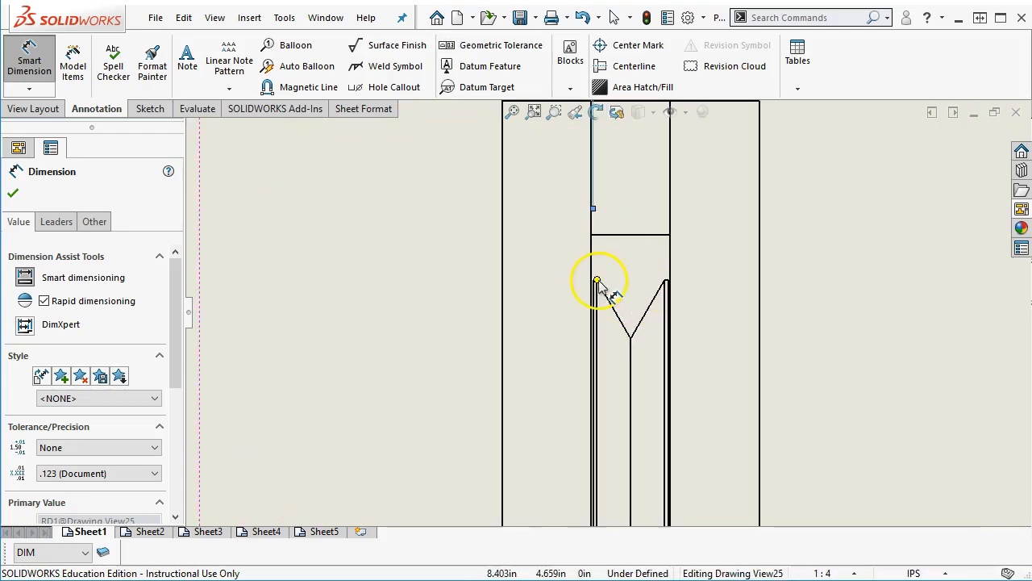
{"action": "scroll", "coordinate": [653, 312], "scroll_direction": "up", "scroll_amount": 7}
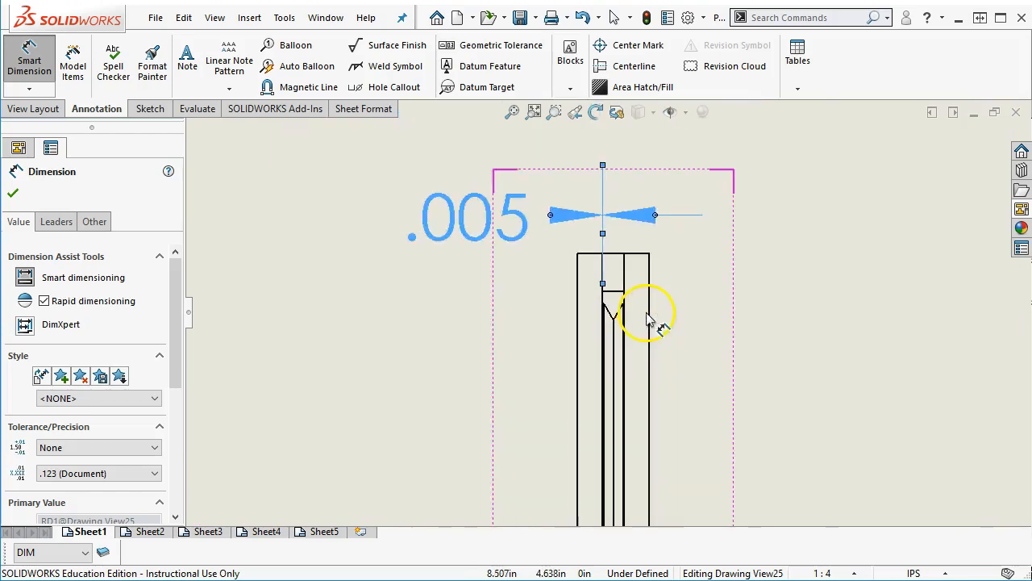
{"action": "scroll", "coordinate": [649, 319], "scroll_direction": "down", "scroll_amount": 1}
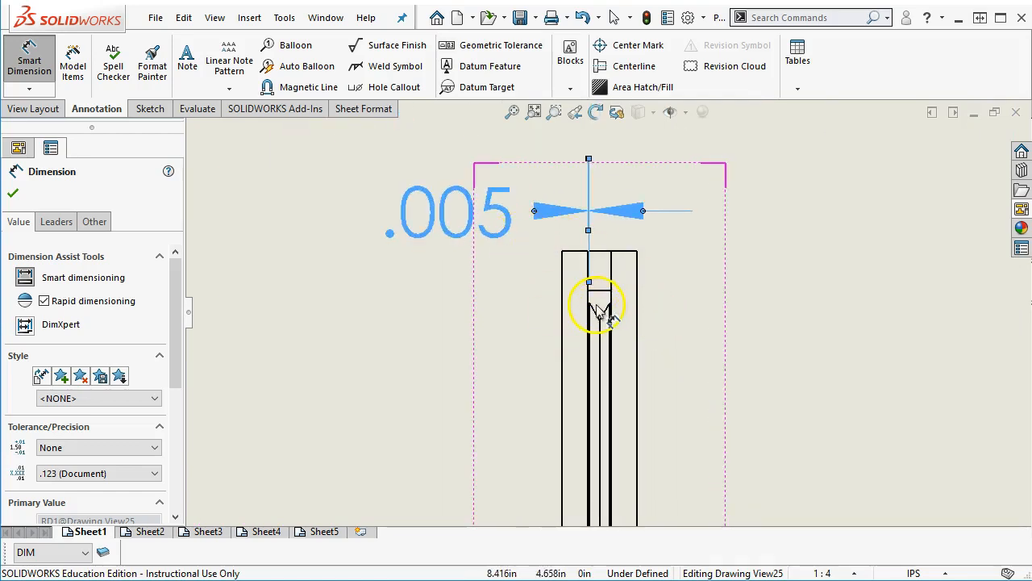
{"action": "scroll", "coordinate": [597, 318], "scroll_direction": "down", "scroll_amount": 5}
{"action": "scroll", "coordinate": [597, 308], "scroll_direction": "down", "scroll_amount": 1}
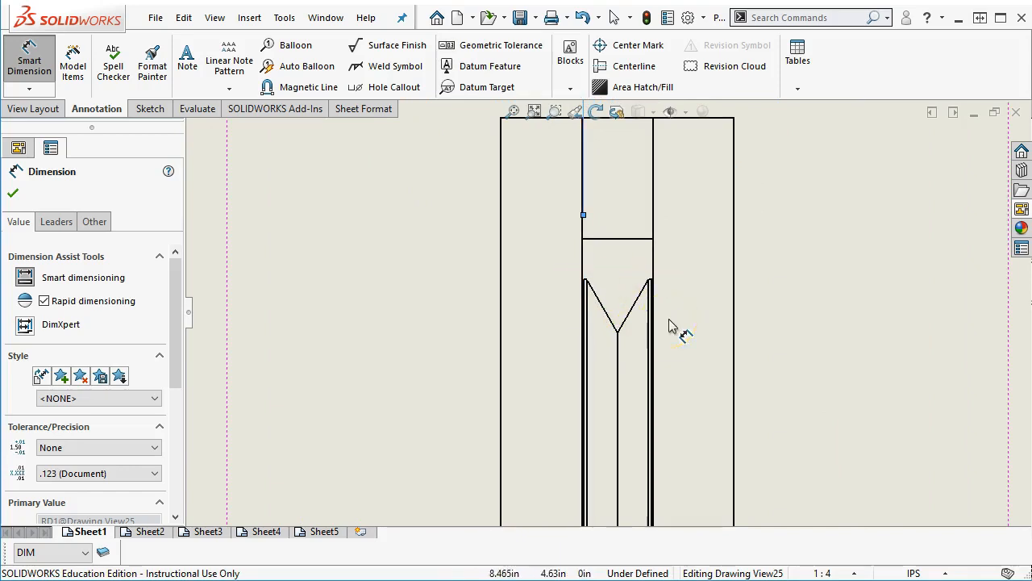
{"action": "scroll", "coordinate": [655, 335], "scroll_direction": "up", "scroll_amount": 4}
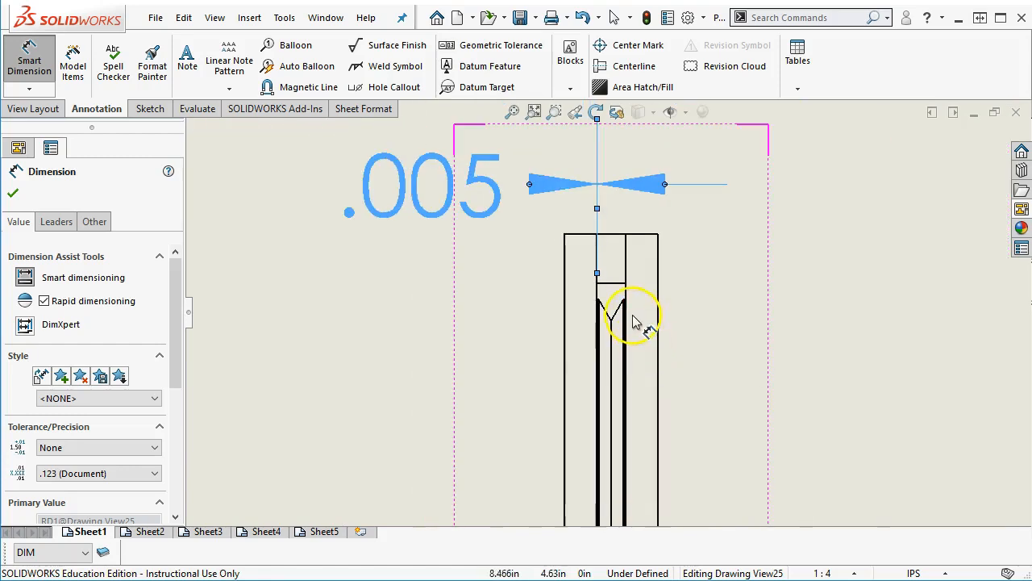
Leave the dimension command and move the clearance dimension's text to the right side, above the edge-on assembly view on Sheet1.
{"action": "scroll", "coordinate": [633, 321], "scroll_direction": "up", "scroll_amount": 2}
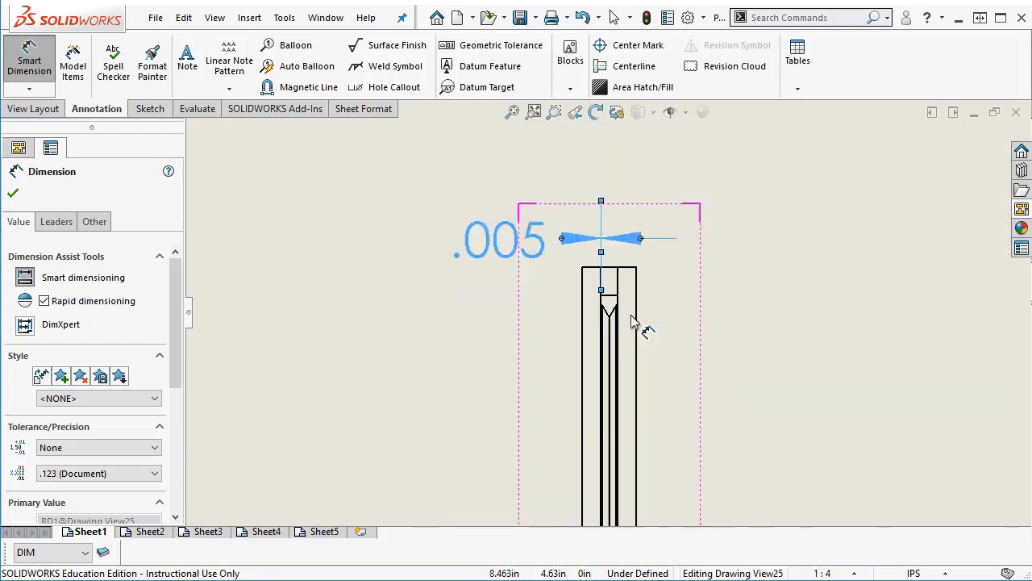
{"action": "scroll", "coordinate": [625, 338], "scroll_direction": "down", "scroll_amount": 4}
{"action": "scroll", "coordinate": [611, 292], "scroll_direction": "down", "scroll_amount": 2}
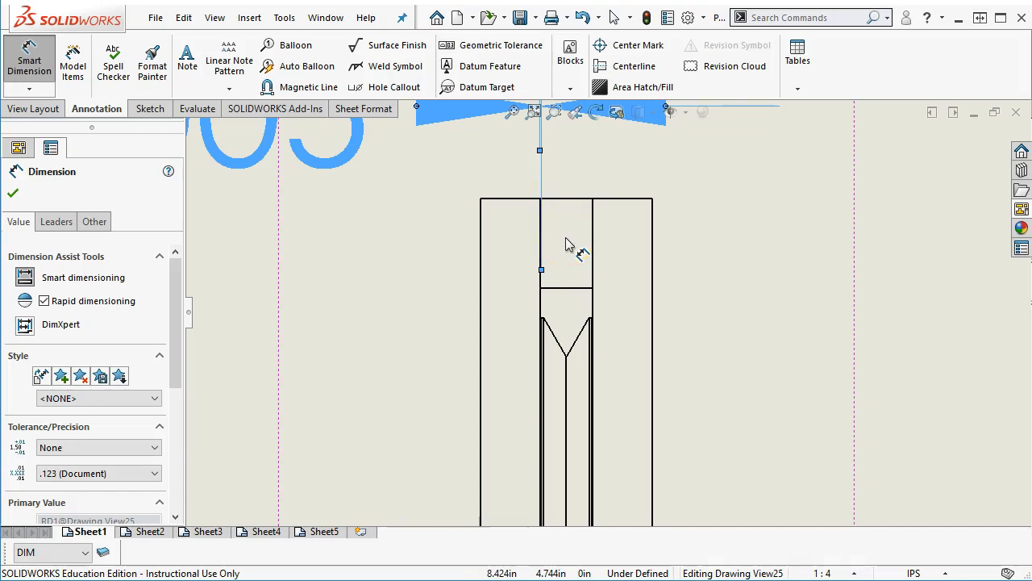
{"action": "left_click", "coordinate": [590, 287]}
{"action": "scroll", "coordinate": [597, 322], "scroll_direction": "up", "scroll_amount": 3}
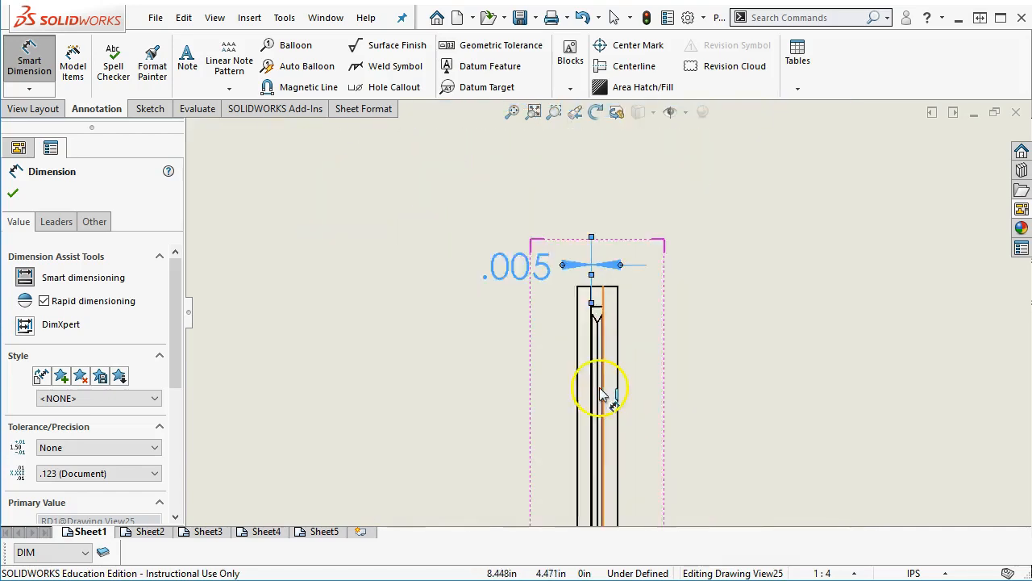
{"action": "right_click", "coordinate": [460, 266]}
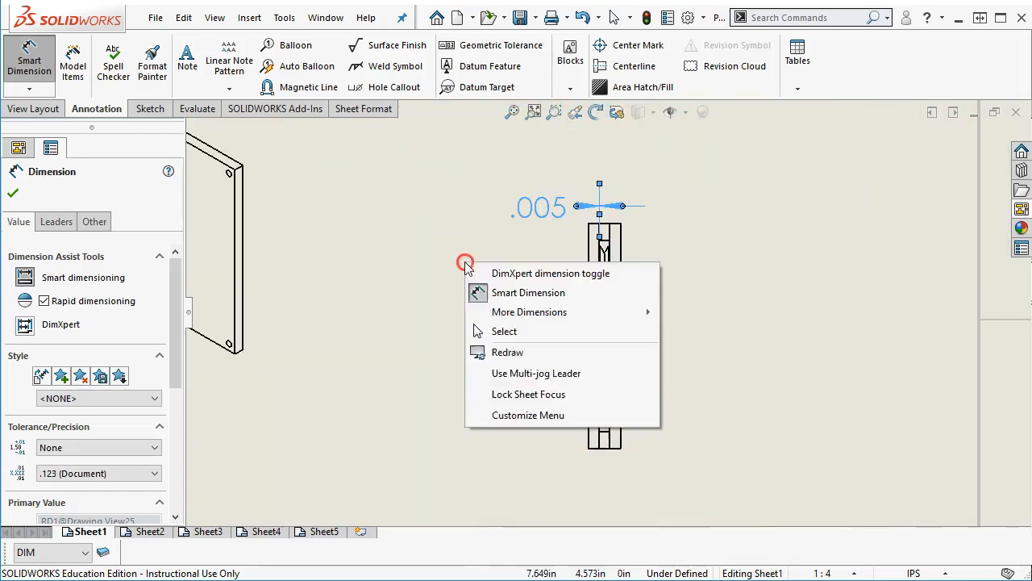
{"action": "left_click", "coordinate": [509, 330]}
{"action": "scroll", "coordinate": [507, 309], "scroll_direction": "up", "scroll_amount": 5}
{"action": "left_click_drag", "start_coordinate": [592, 273], "coordinate": [637, 261]}
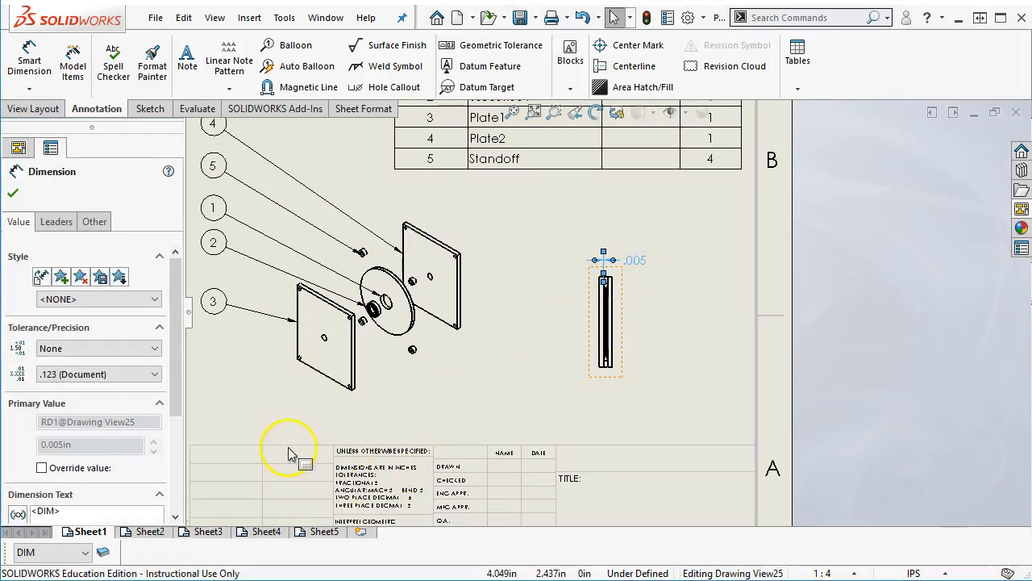
Switch back to Sheet2 and examine the pulley's side view and its width dimension.
{"action": "left_click", "coordinate": [148, 532]}
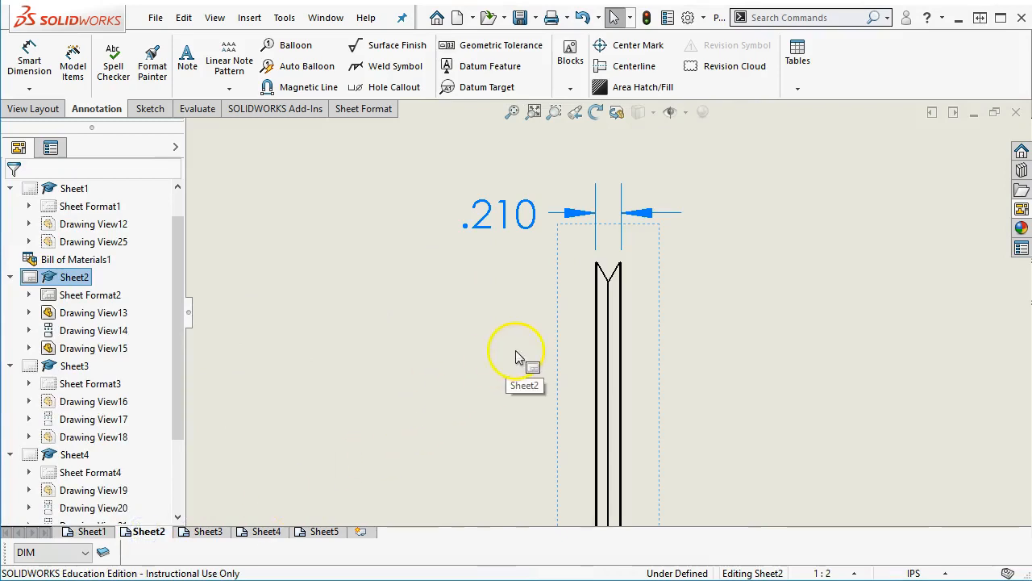
{"action": "key", "text": "f"}
{"action": "scroll", "coordinate": [565, 443], "scroll_direction": "down", "scroll_amount": 5}
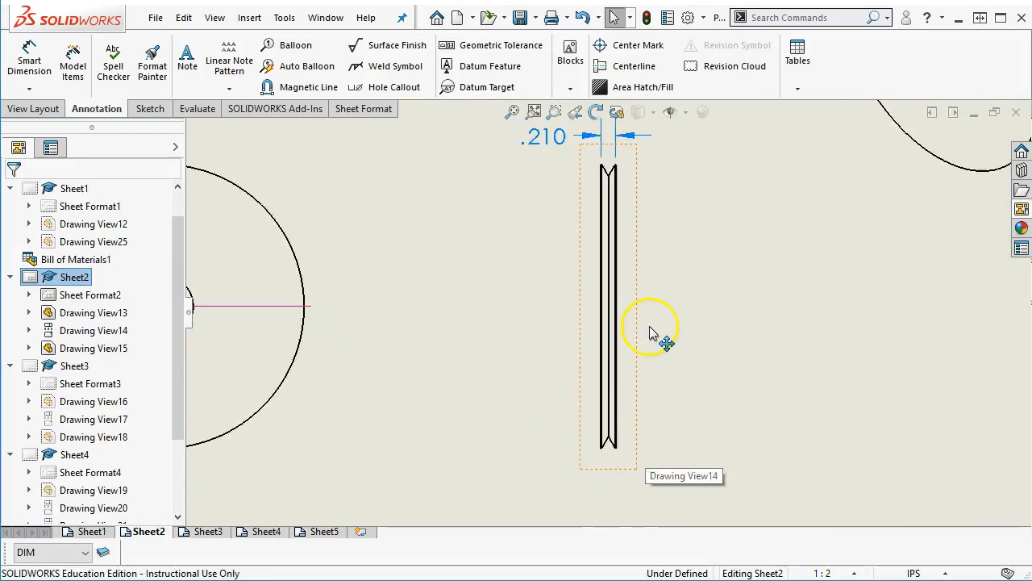
{"action": "scroll", "coordinate": [646, 303], "scroll_direction": "up", "scroll_amount": 2}
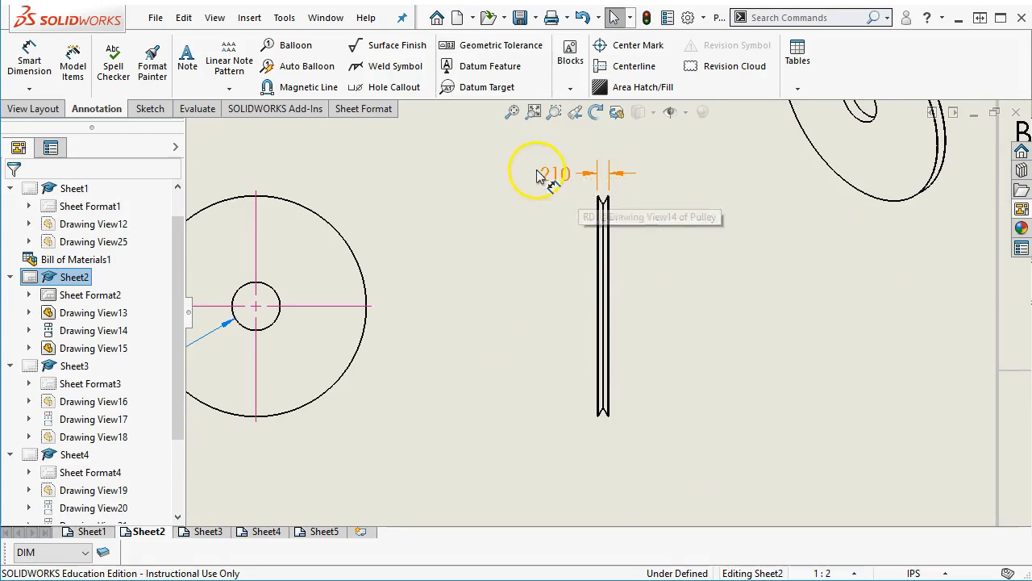
{"action": "key", "text": "f"}
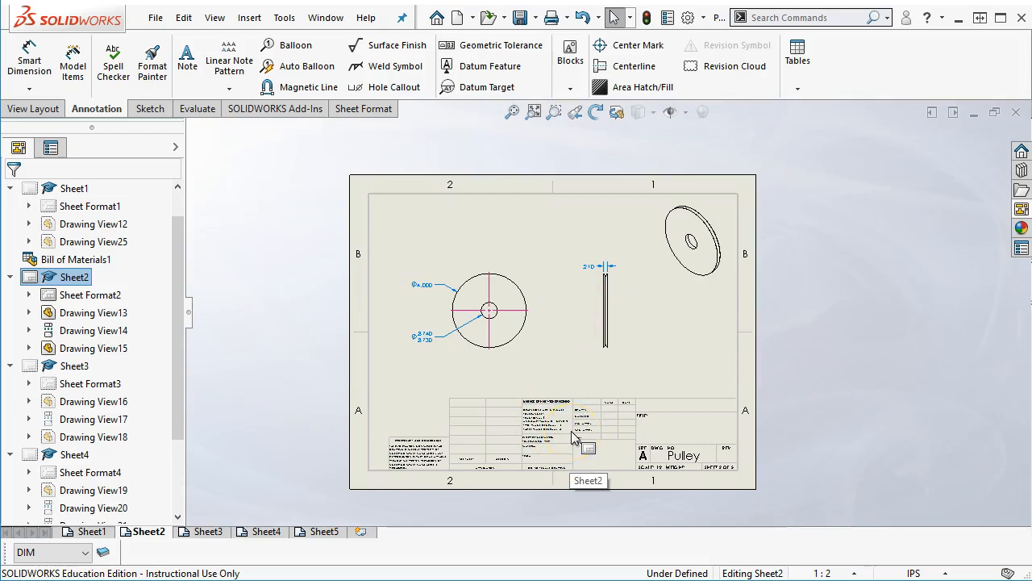
{"action": "scroll", "coordinate": [629, 290], "scroll_direction": "down", "scroll_amount": 3}
{"action": "scroll", "coordinate": [629, 290], "scroll_direction": "down", "scroll_amount": 1}
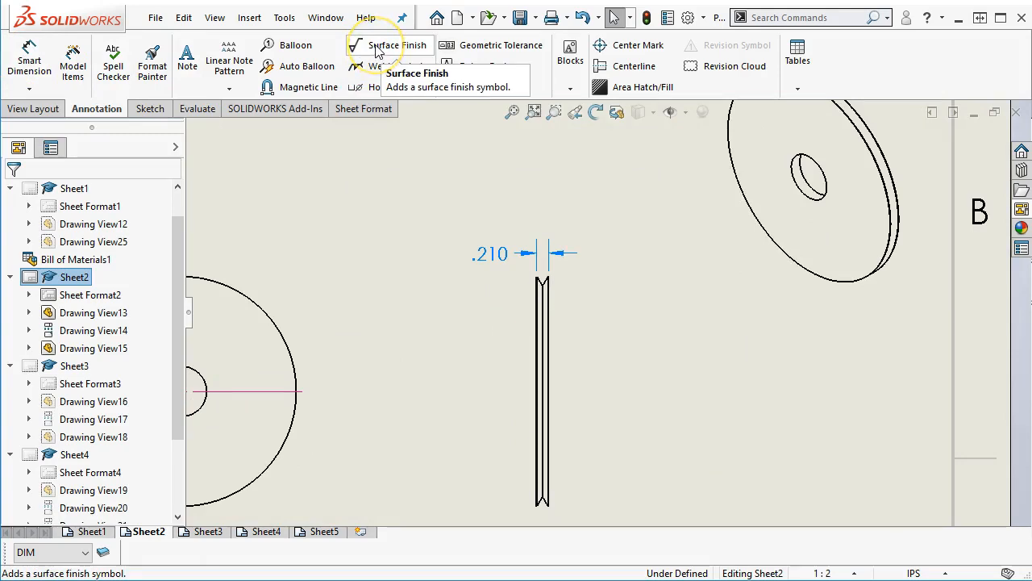
Start a geometric tolerance with the flatness symbol and attach its leader to the lower end of the pulley's right side face in the side view.
{"action": "left_click", "coordinate": [468, 45]}
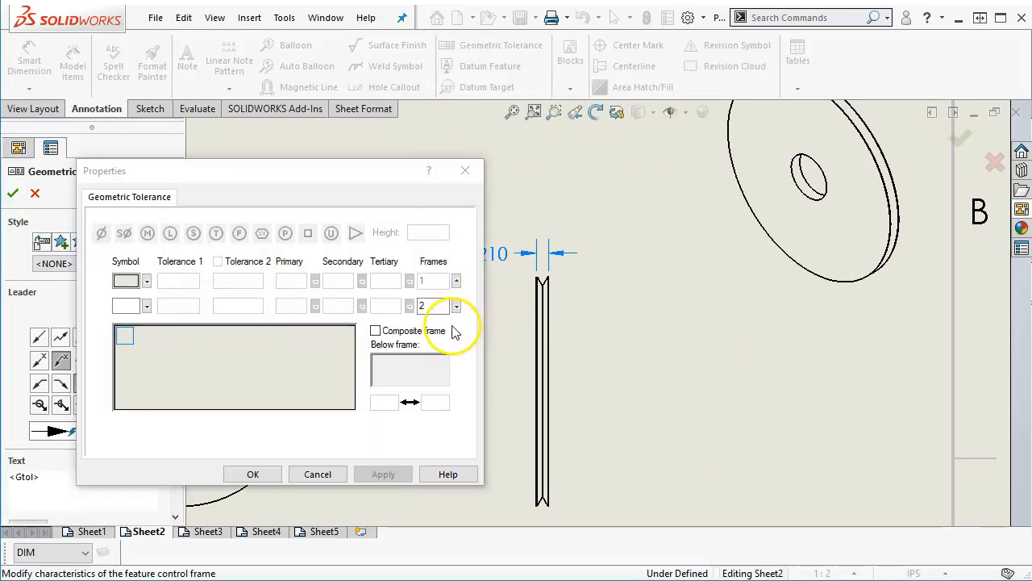
{"action": "left_click", "coordinate": [146, 281]}
{"action": "left_click", "coordinate": [153, 297]}
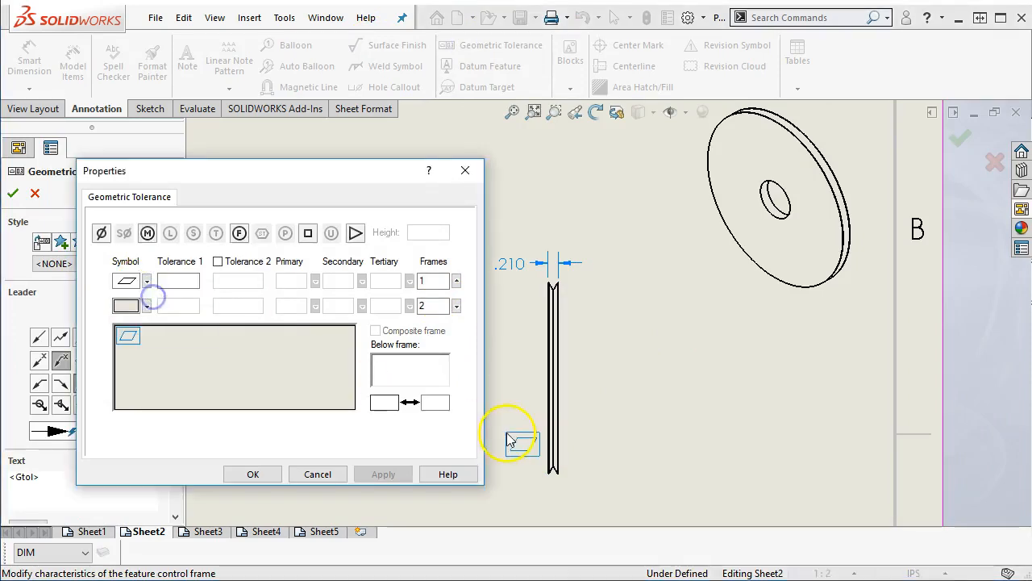
{"action": "scroll", "coordinate": [623, 246], "scroll_direction": "down", "scroll_amount": 2}
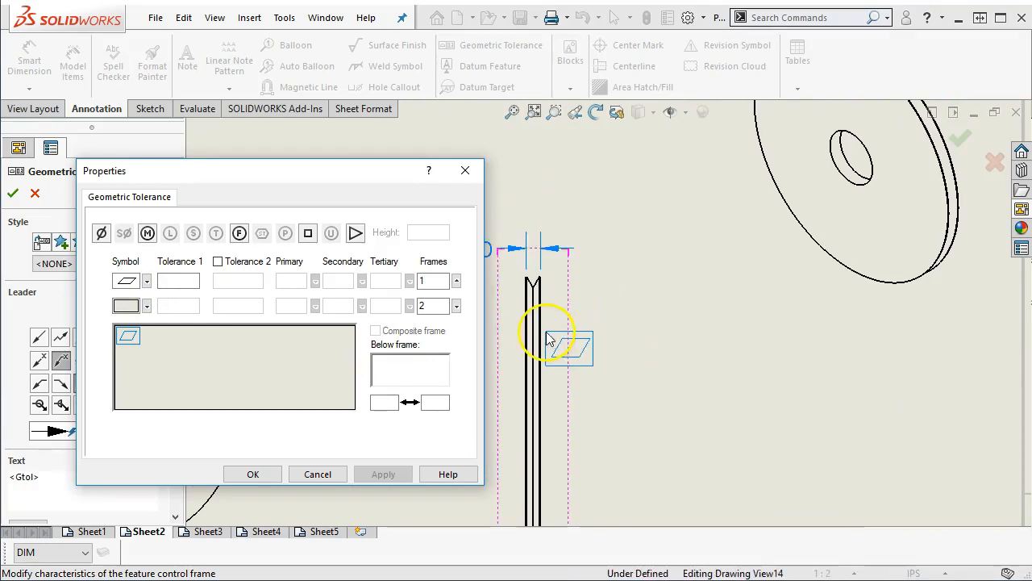
{"action": "scroll", "coordinate": [546, 339], "scroll_direction": "down", "scroll_amount": 2}
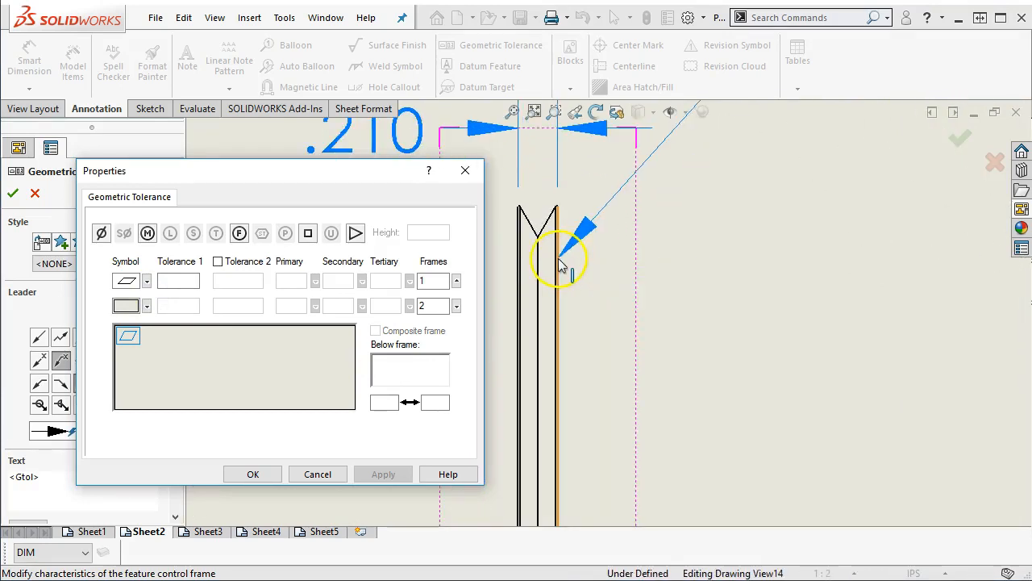
{"action": "scroll", "coordinate": [565, 307], "scroll_direction": "up", "scroll_amount": 5}
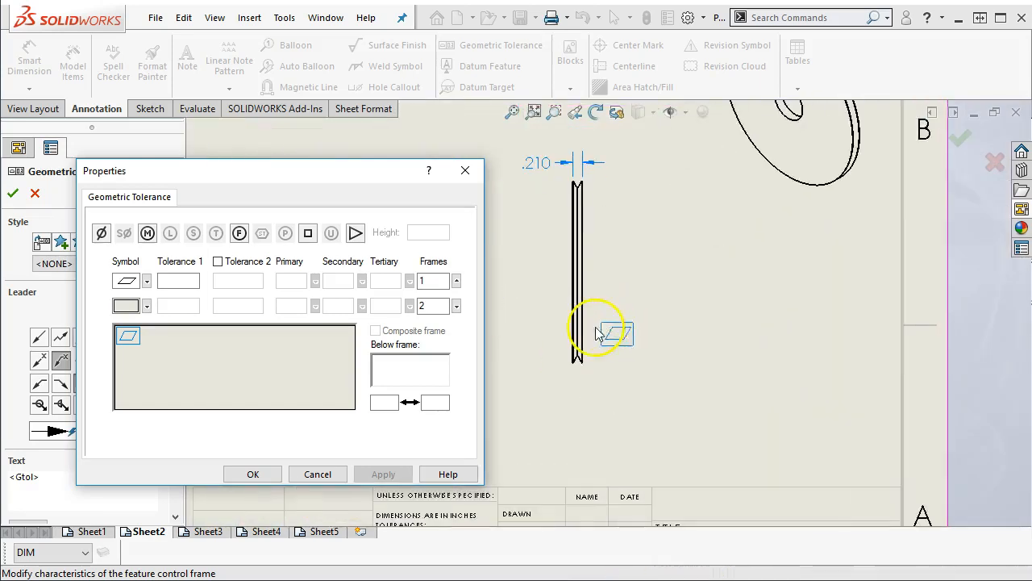
{"action": "scroll", "coordinate": [601, 347], "scroll_direction": "down", "scroll_amount": 5}
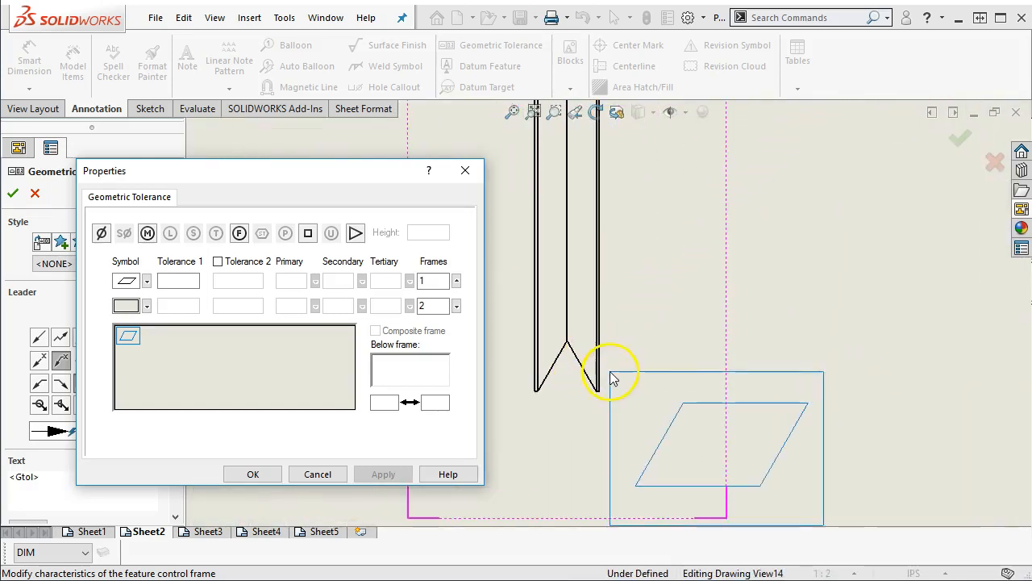
{"action": "left_click", "coordinate": [604, 364]}
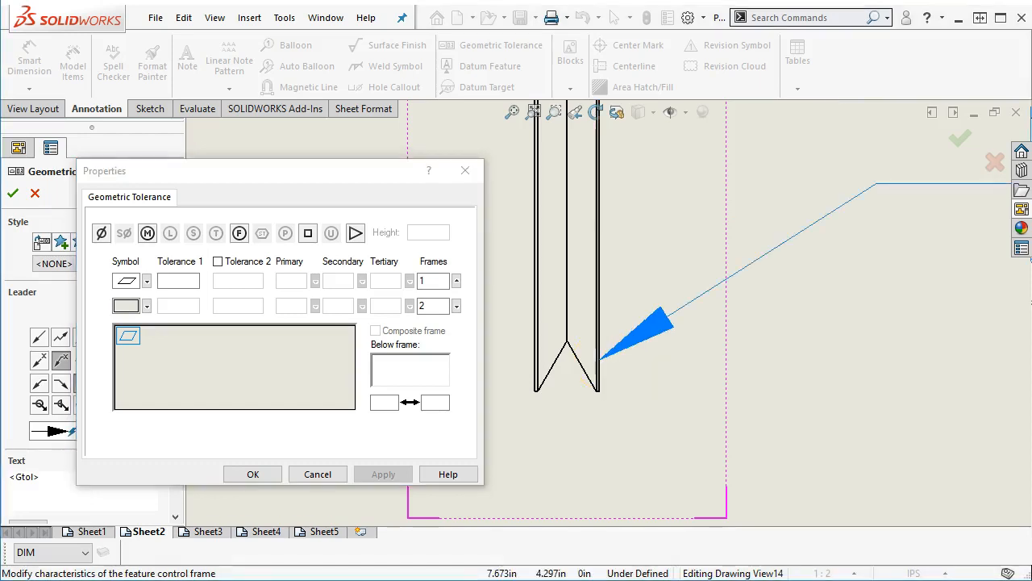
Place the flatness frame below the side view and align it with the right face's extension line.
{"action": "scroll", "coordinate": [668, 343], "scroll_direction": "up", "scroll_amount": 3}
{"action": "scroll", "coordinate": [649, 387], "scroll_direction": "up", "scroll_amount": 2}
{"action": "left_click", "coordinate": [655, 420]}
{"action": "left_click", "coordinate": [514, 316]}
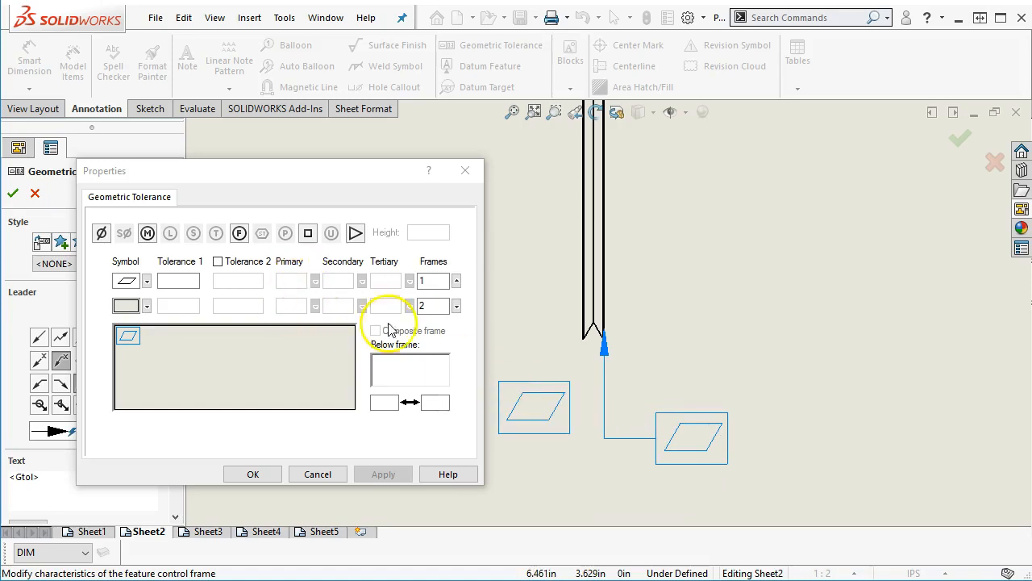
{"action": "left_click", "coordinate": [252, 473]}
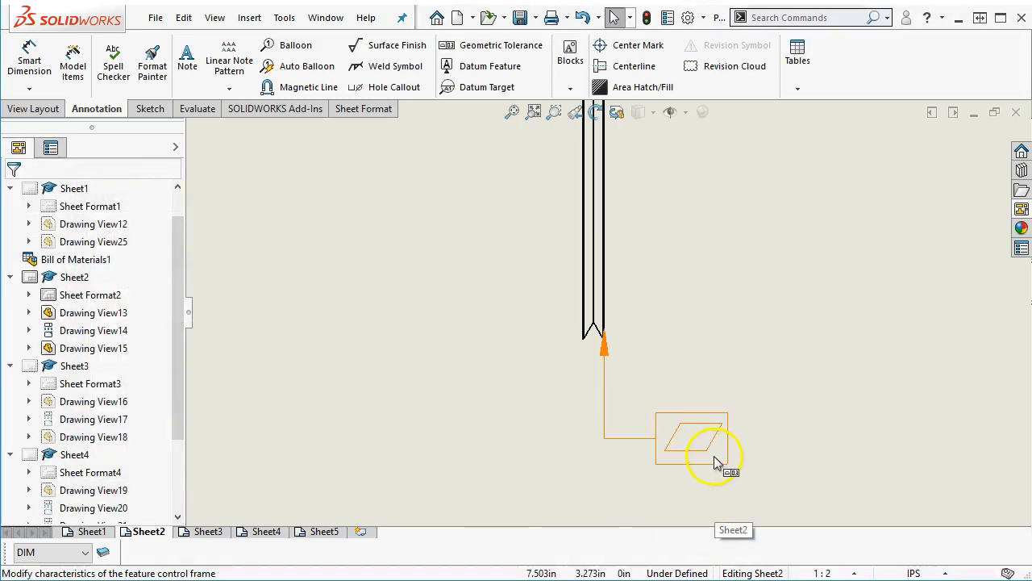
{"action": "mouse_move", "coordinate": [710, 446]}
{"action": "left_mouse_down"}
{"action": "mouse_move", "coordinate": [761, 419]}
{"action": "mouse_move", "coordinate": [719, 428]}
{"action": "mouse_move", "coordinate": [763, 405]}
{"action": "mouse_move", "coordinate": [785, 336]}
{"action": "mouse_move", "coordinate": [717, 239]}
{"action": "mouse_move", "coordinate": [817, 334]}
{"action": "mouse_move", "coordinate": [792, 408]}
{"action": "mouse_move", "coordinate": [721, 419]}
{"action": "mouse_move", "coordinate": [714, 433]}
{"action": "left_mouse_up"}
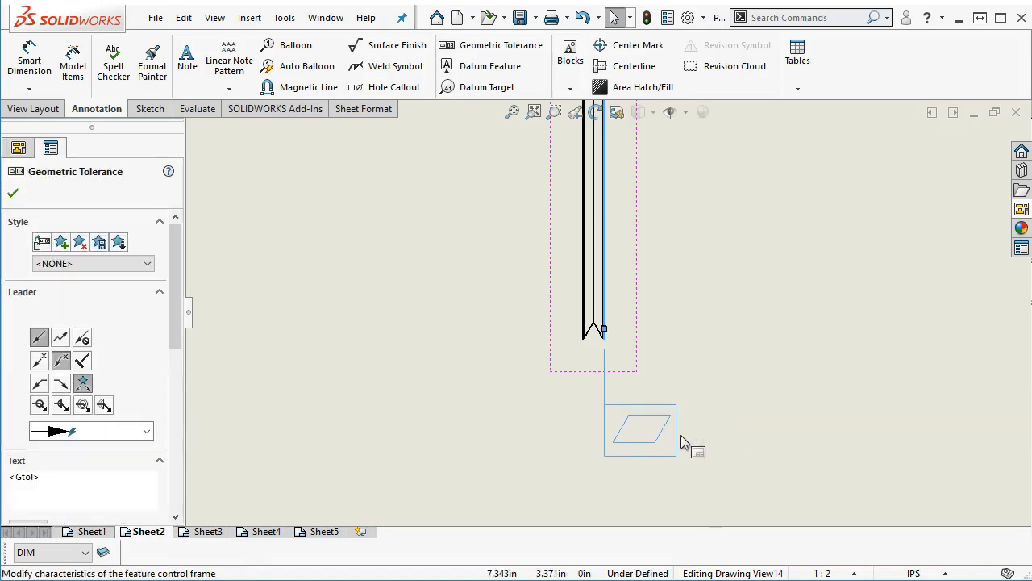
Set the flatness frame's first tolerance to .002.
{"action": "left_click", "coordinate": [177, 280]}
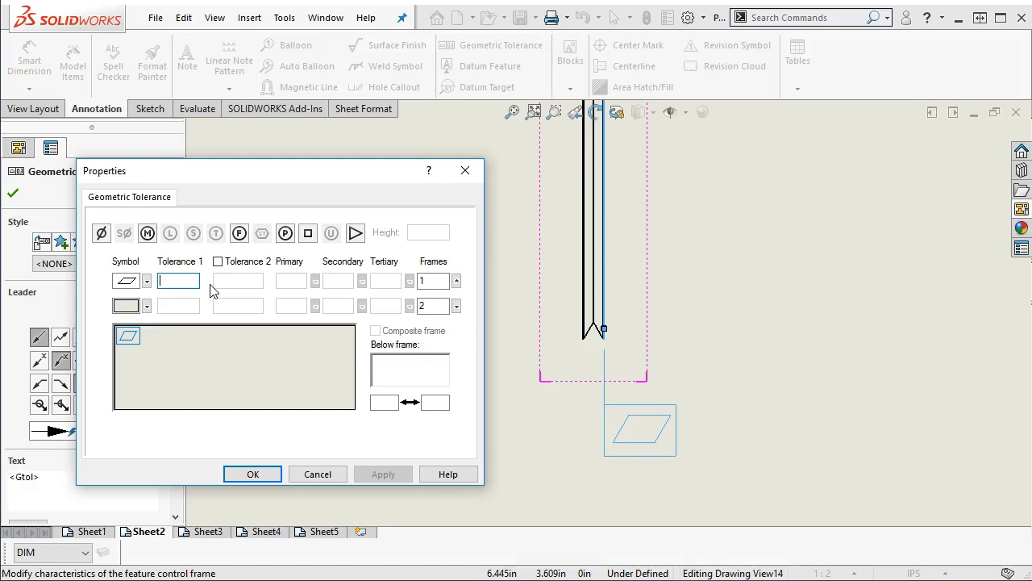
{"action": "type", "text": ".002"}
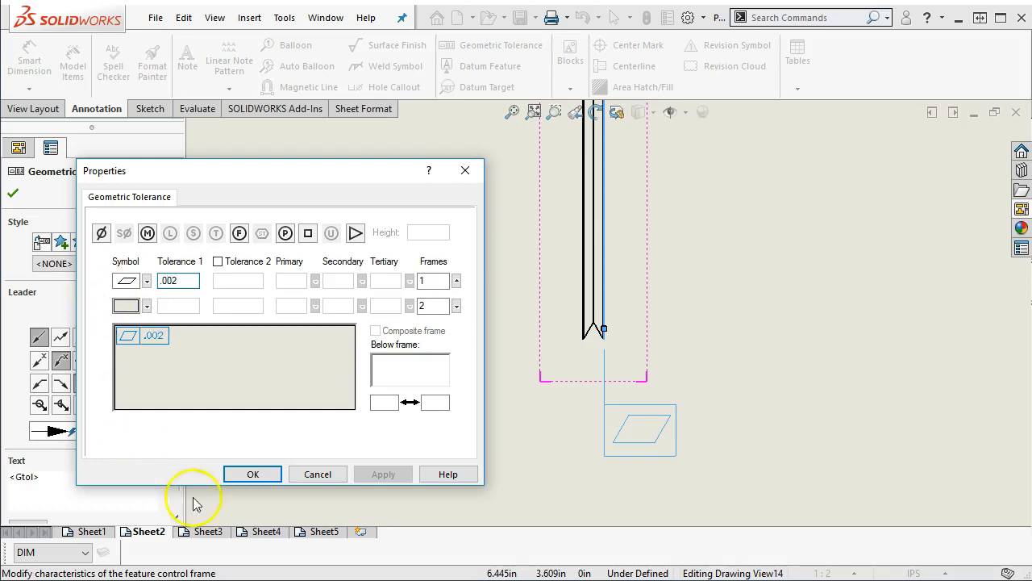
{"action": "left_click", "coordinate": [255, 473]}
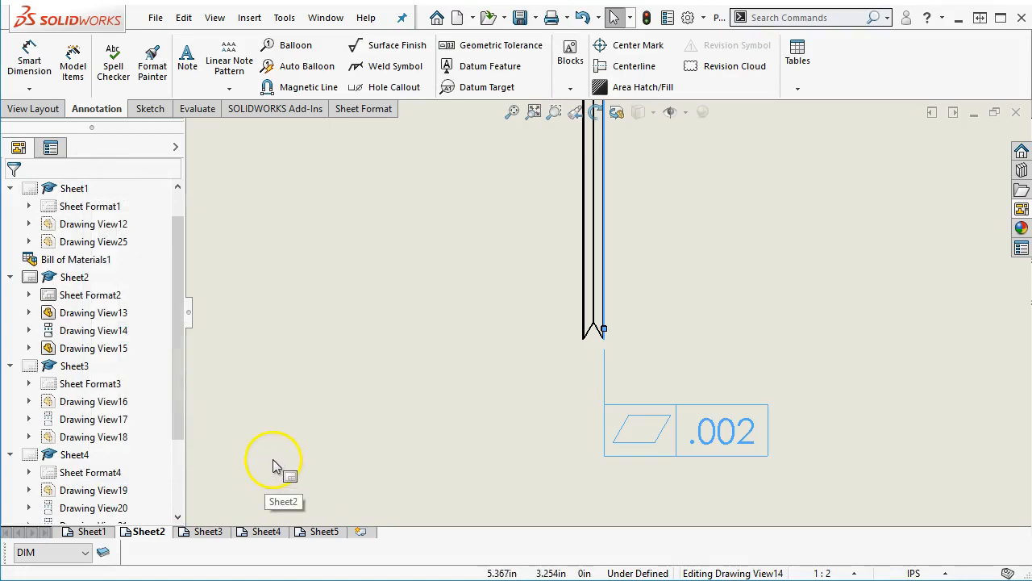
Define a new geometric tolerance with the parallel symbol, a tolerance of .002 and primary datum A.
{"action": "left_click", "coordinate": [464, 48]}
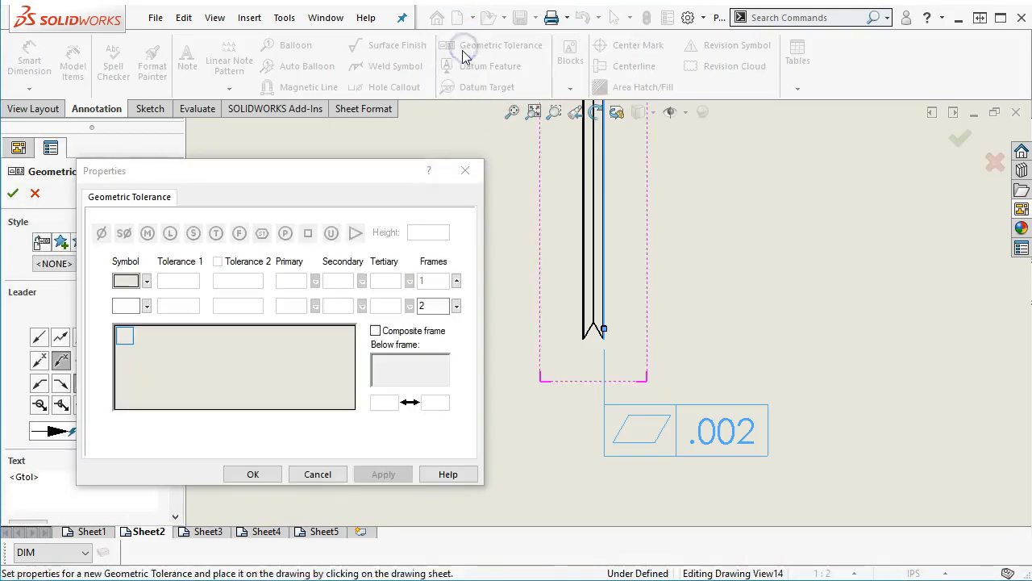
{"action": "left_click", "coordinate": [133, 280]}
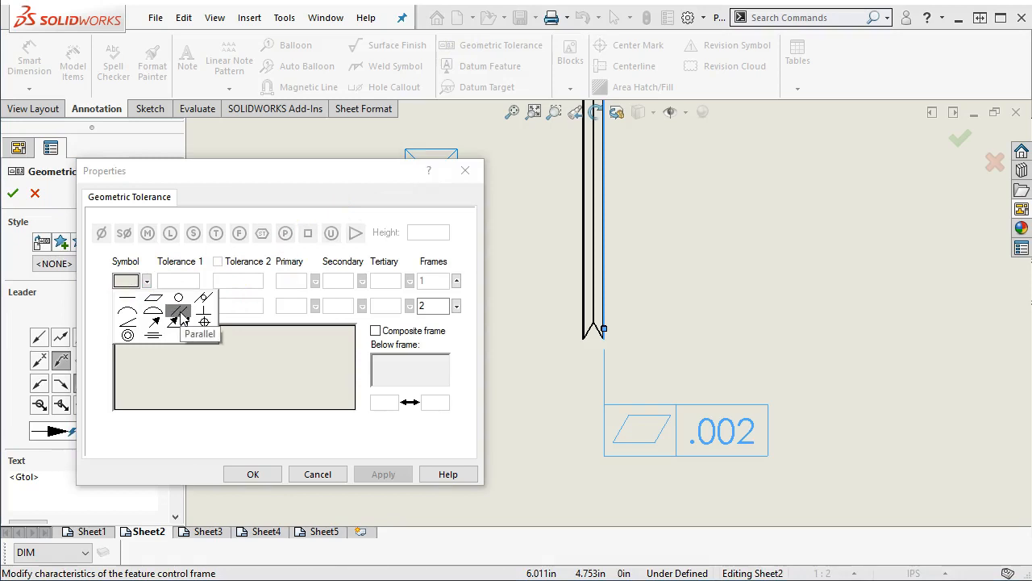
{"action": "left_click", "coordinate": [181, 317]}
{"action": "left_click", "coordinate": [180, 281]}
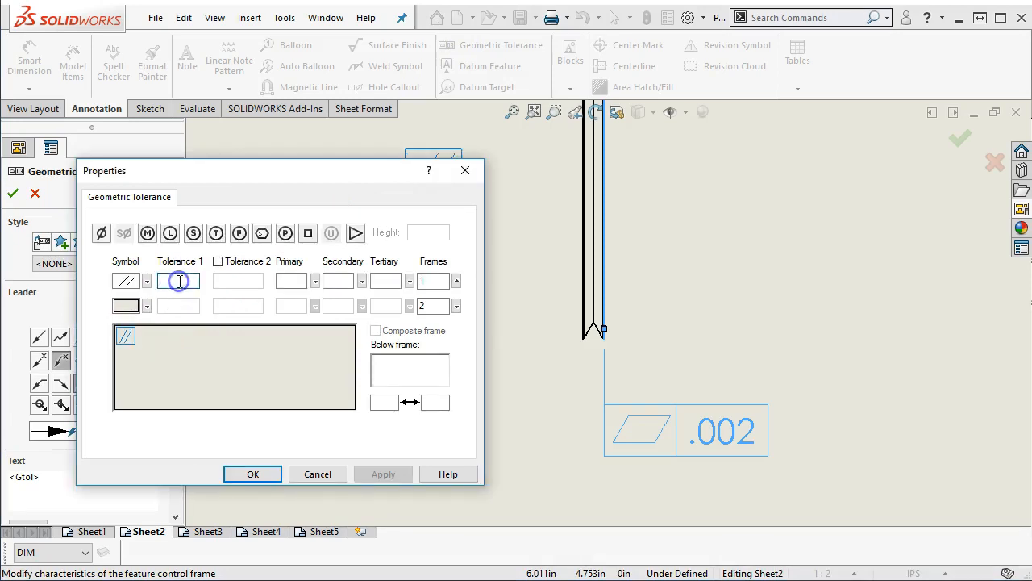
{"action": "type", "text": ".002"}
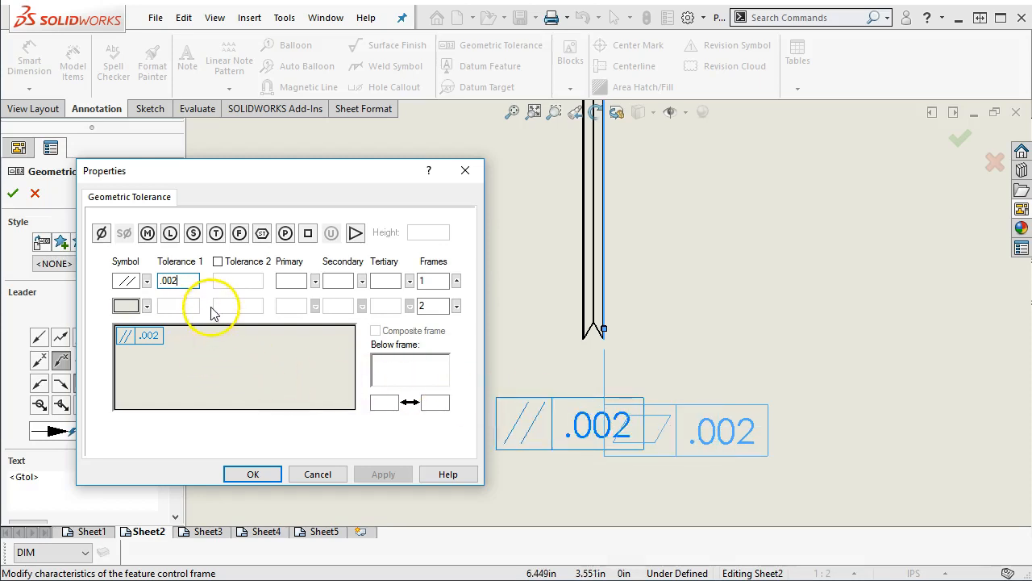
{"action": "left_click", "coordinate": [315, 281]}
{"action": "type", "text": "A"}
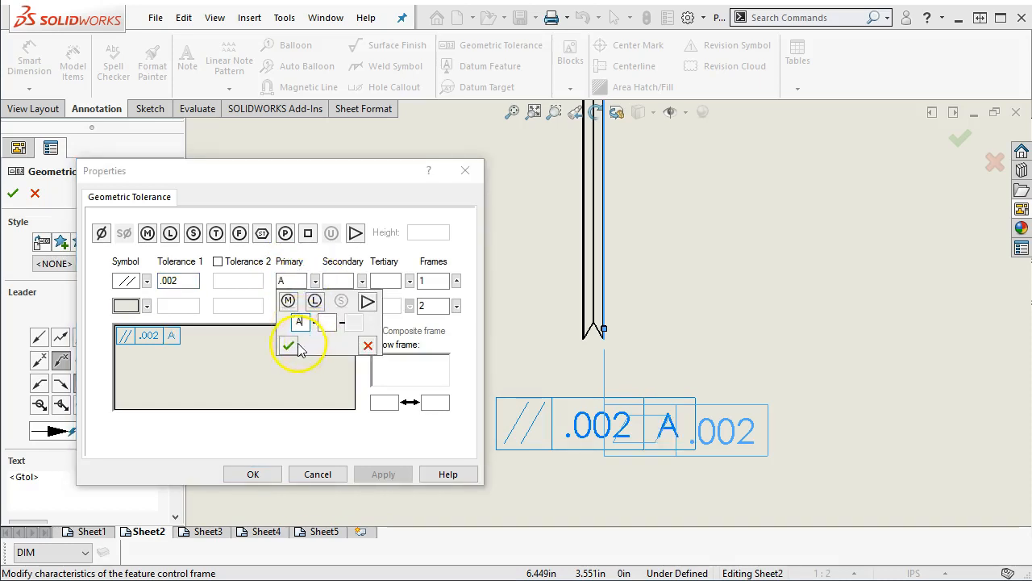
{"action": "left_click", "coordinate": [289, 345]}
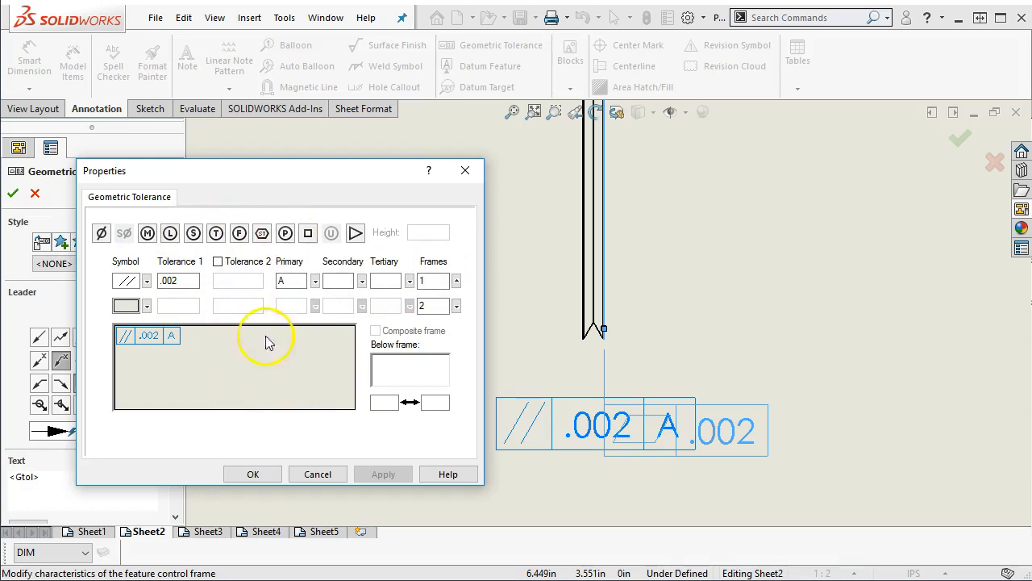
{"action": "left_click", "coordinate": [252, 474]}
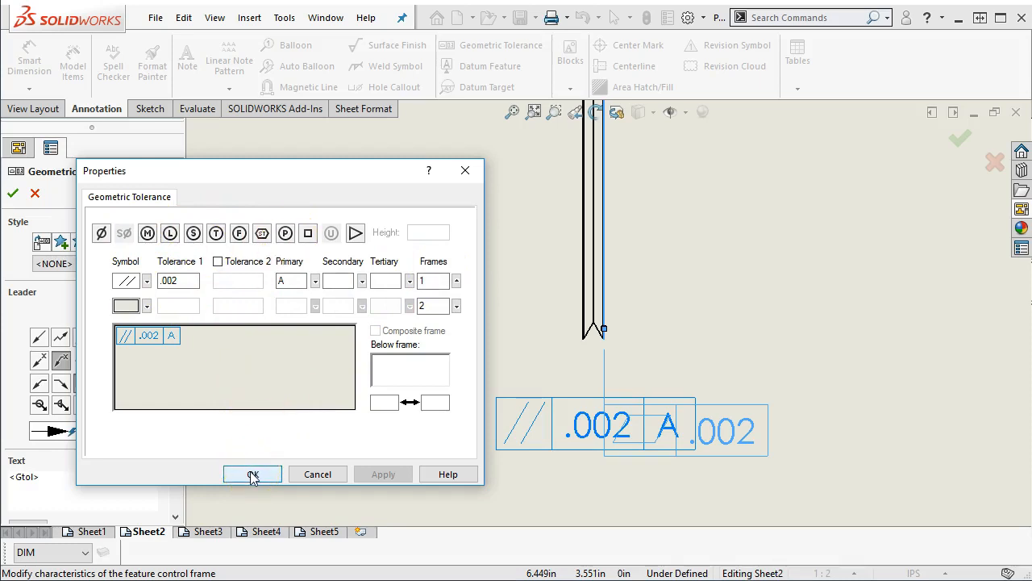
Attach the parallelism frame's leader to the pulley's left side face and place the frame below left of the side view.
{"action": "scroll", "coordinate": [584, 292], "scroll_direction": "down", "scroll_amount": 6}
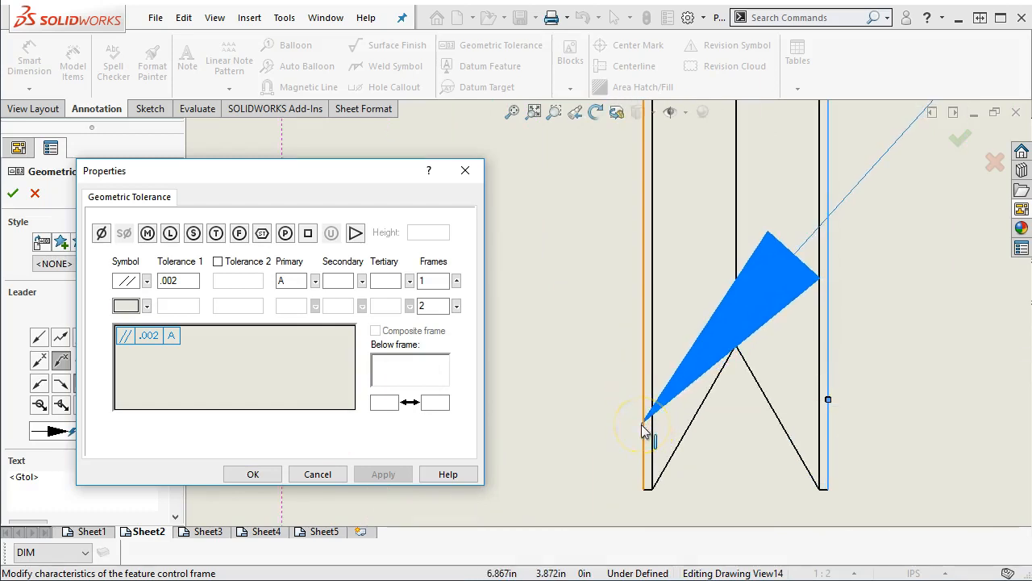
{"action": "left_click", "coordinate": [643, 431]}
{"action": "scroll", "coordinate": [643, 422], "scroll_direction": "up", "scroll_amount": 5}
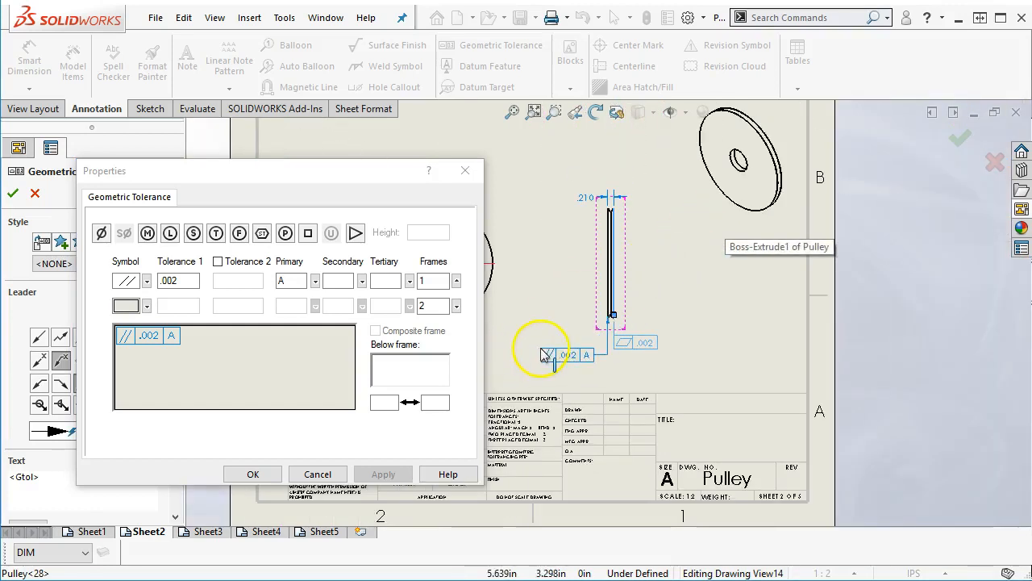
{"action": "left_click", "coordinate": [545, 349]}
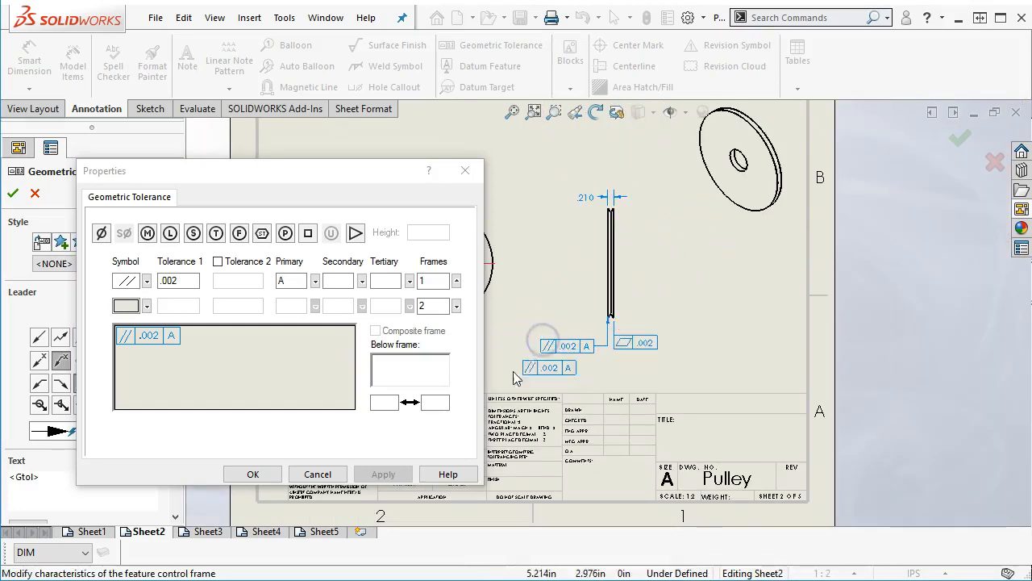
{"action": "left_click", "coordinate": [250, 474]}
Align the parallelism frame with the left face's extension line, opposite the flatness frame.
{"action": "scroll", "coordinate": [473, 330], "scroll_direction": "down", "scroll_amount": 2}
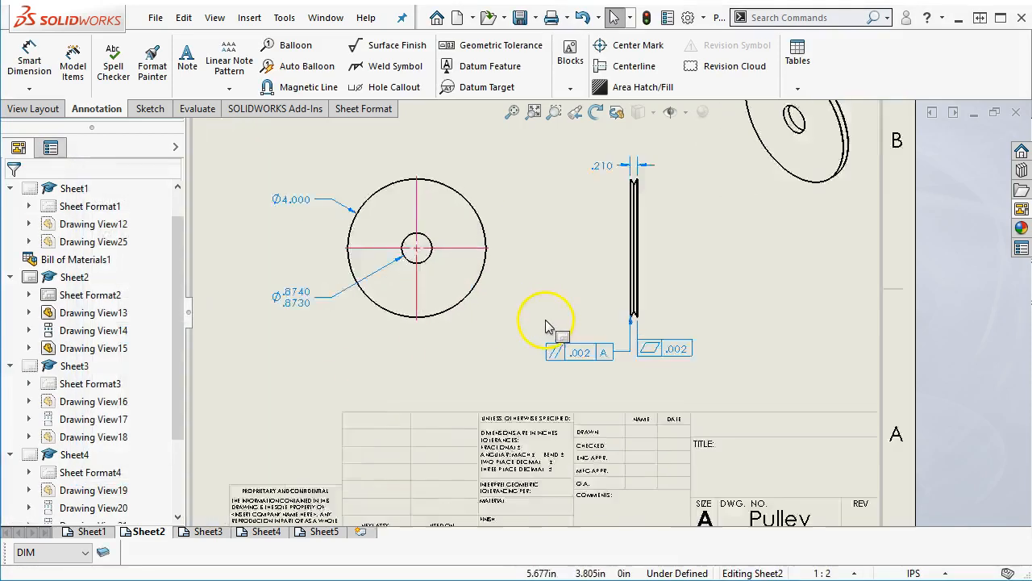
{"action": "scroll", "coordinate": [669, 357], "scroll_direction": "down", "scroll_amount": 2}
{"action": "scroll", "coordinate": [608, 401], "scroll_direction": "down", "scroll_amount": 2}
{"action": "left_click_drag", "start_coordinate": [608, 402], "coordinate": [593, 378]}
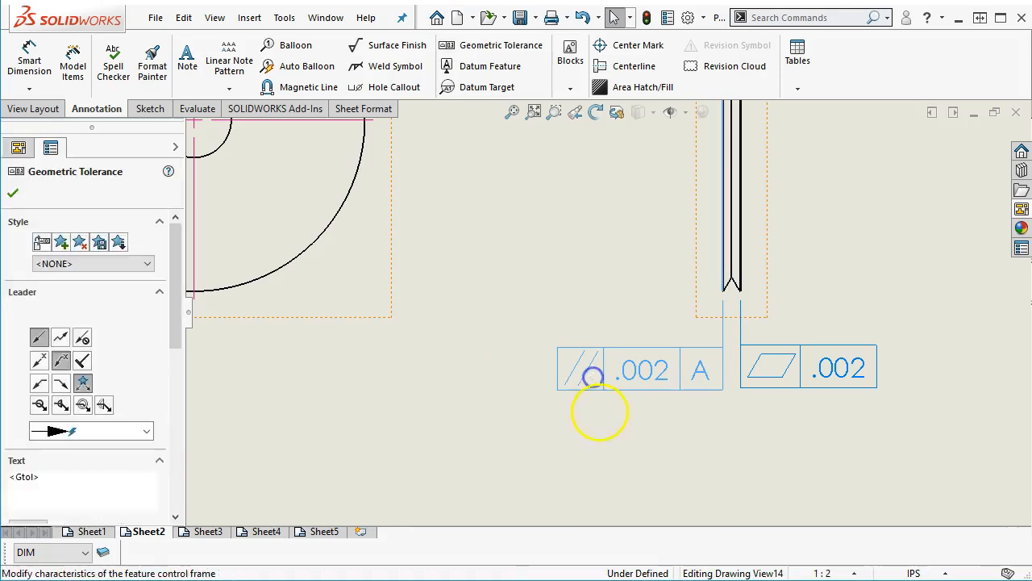
Attach datum feature A to the pulley's right side face in the side view, placing its label above the width dimension.
{"action": "left_click", "coordinate": [601, 414]}
{"action": "scroll", "coordinate": [952, 311], "scroll_direction": "up", "scroll_amount": 2}
{"action": "scroll", "coordinate": [708, 261], "scroll_direction": "up", "scroll_amount": 2}
{"action": "scroll", "coordinate": [627, 230], "scroll_direction": "down", "scroll_amount": 4}
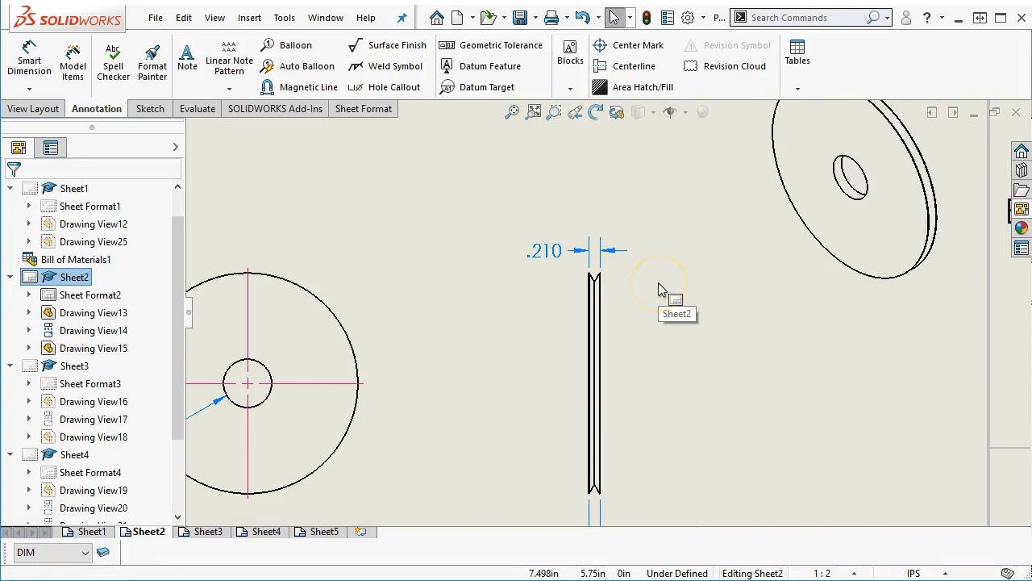
{"action": "scroll", "coordinate": [669, 357], "scroll_direction": "up", "scroll_amount": 3}
{"action": "scroll", "coordinate": [610, 403], "scroll_direction": "down", "scroll_amount": 3}
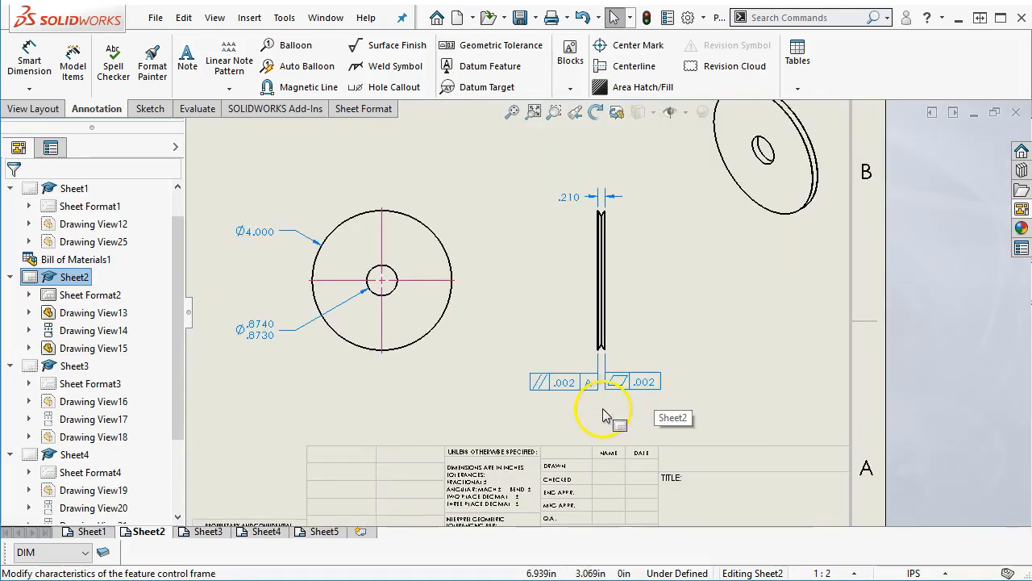
{"action": "scroll", "coordinate": [645, 391], "scroll_direction": "down", "scroll_amount": 2}
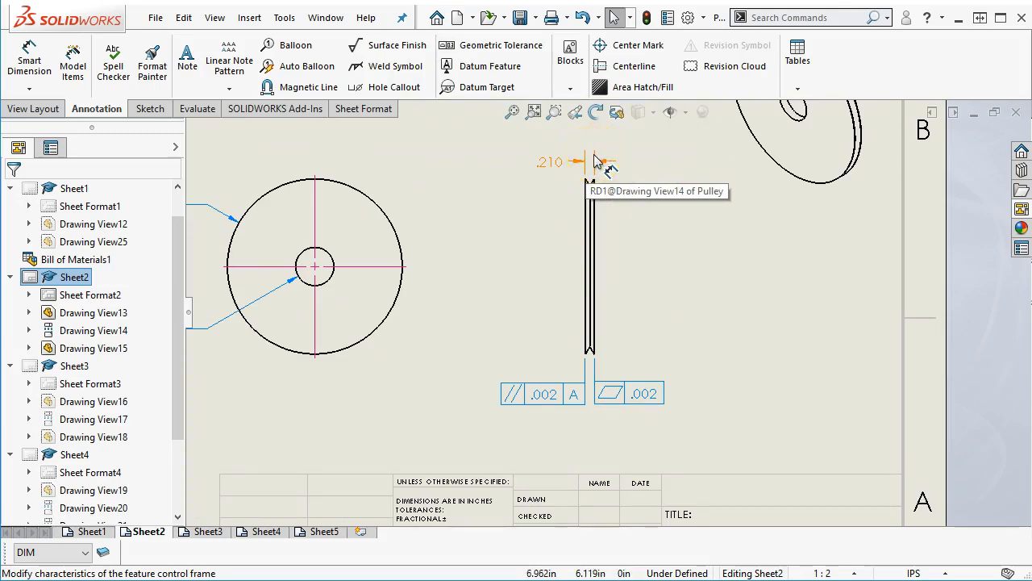
{"action": "left_click", "coordinate": [472, 66]}
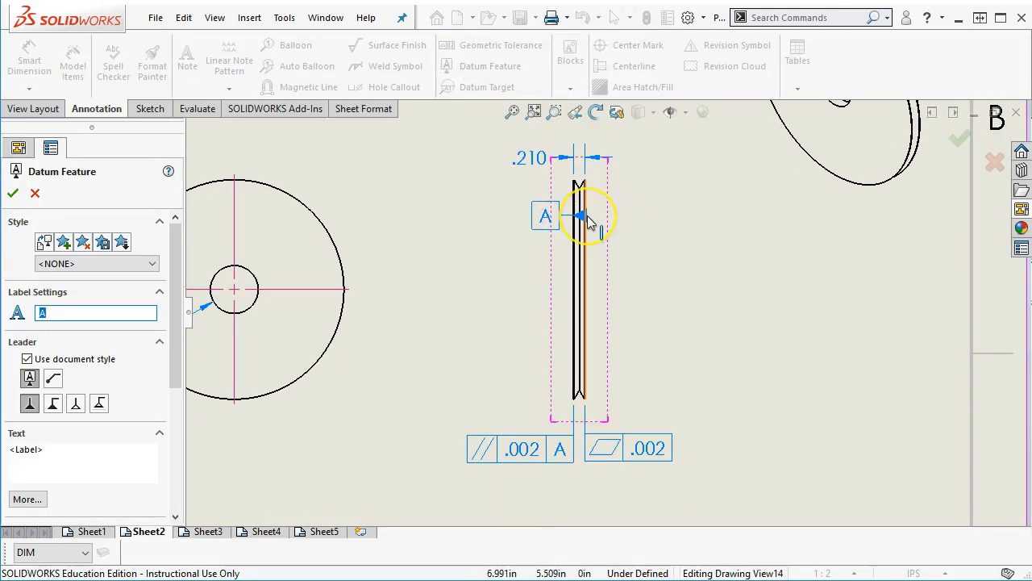
{"action": "left_click", "coordinate": [589, 224]}
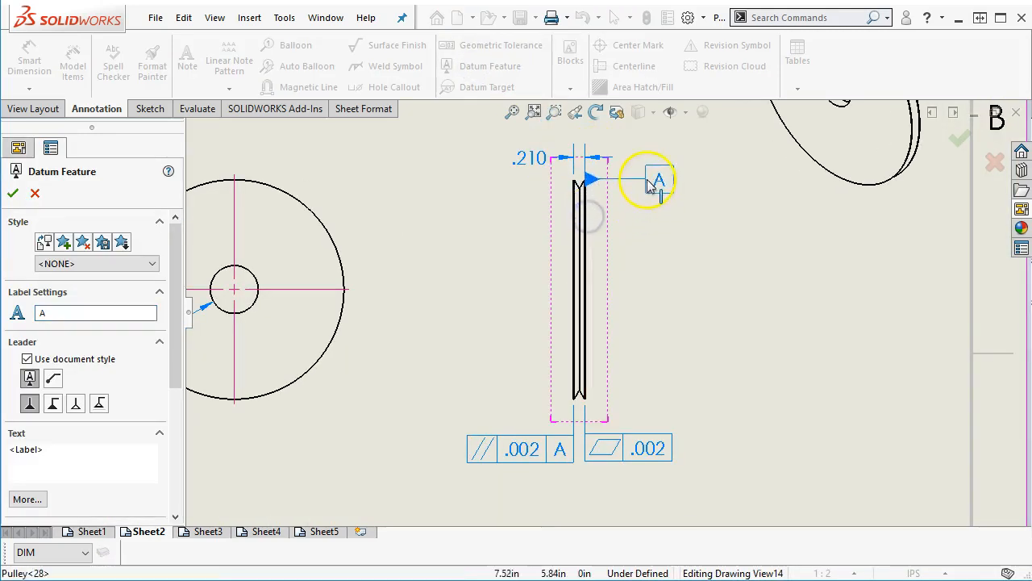
{"action": "scroll", "coordinate": [650, 193], "scroll_direction": "up", "scroll_amount": 2}
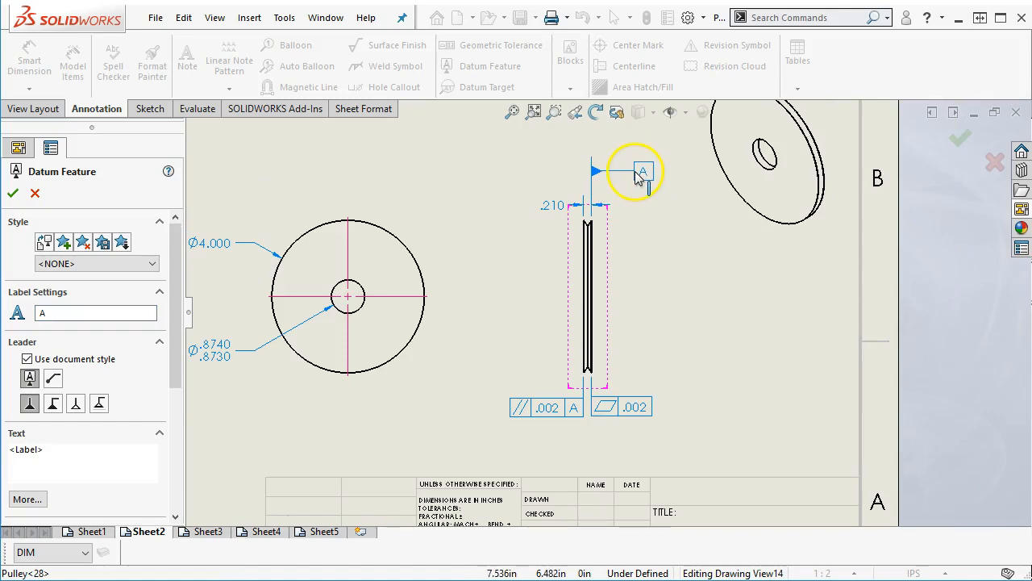
{"action": "left_click", "coordinate": [625, 176]}
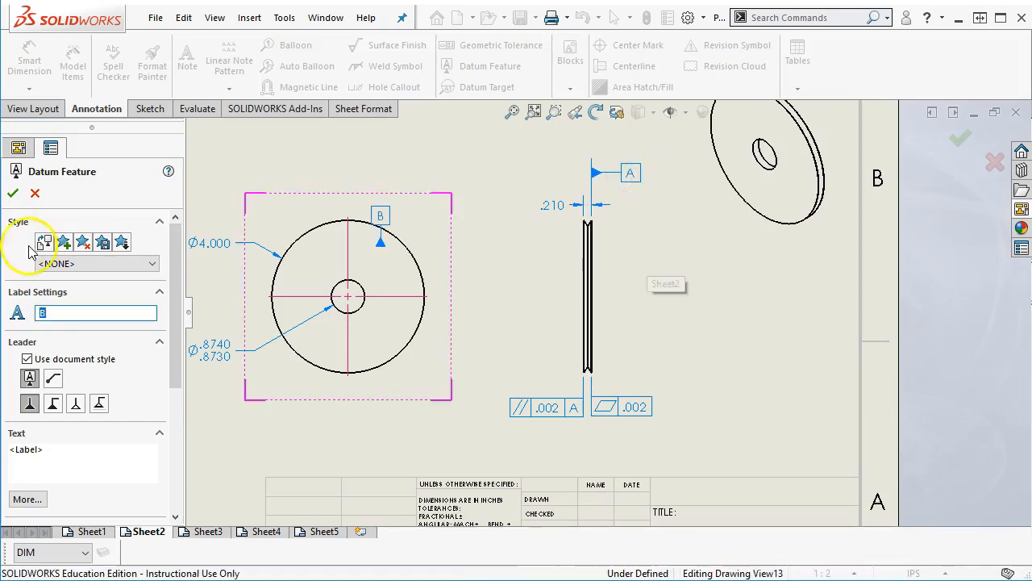
{"action": "left_click", "coordinate": [13, 192]}
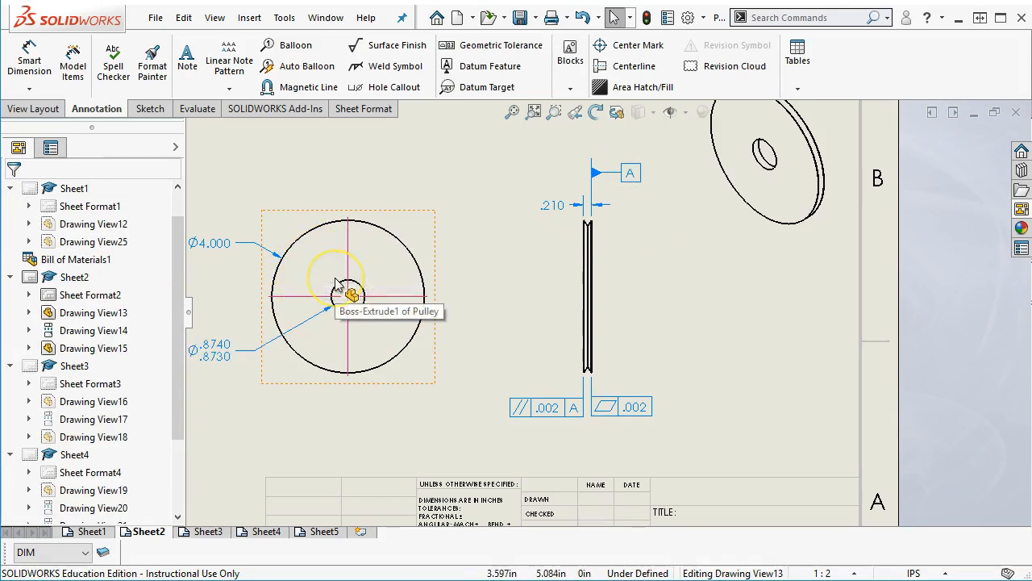
Examine the annotated front and side views of the pulley, including the V-groove at the rim.
{"action": "left_click", "coordinate": [374, 278]}
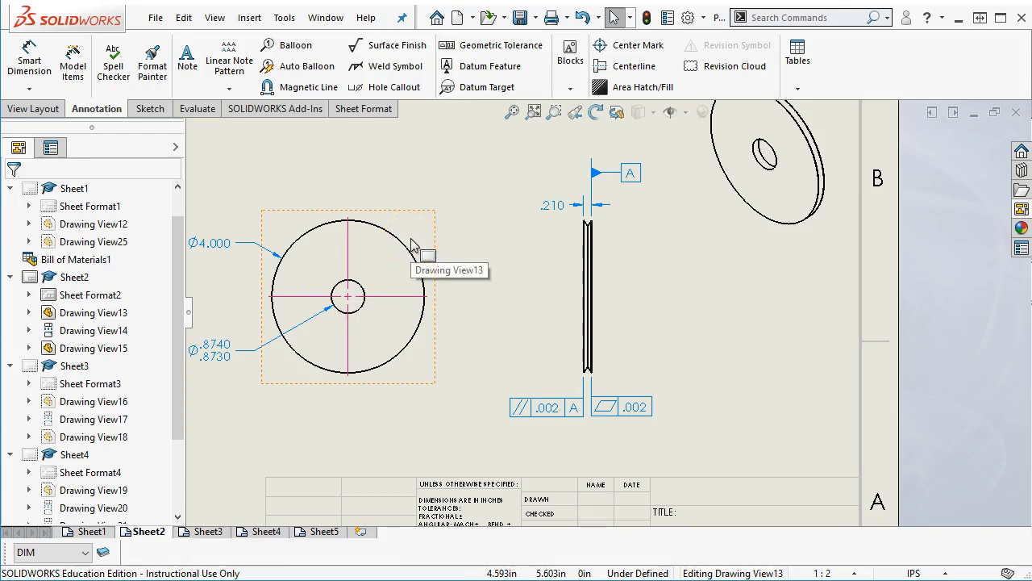
{"action": "left_click", "coordinate": [536, 300]}
{"action": "left_click", "coordinate": [520, 242]}
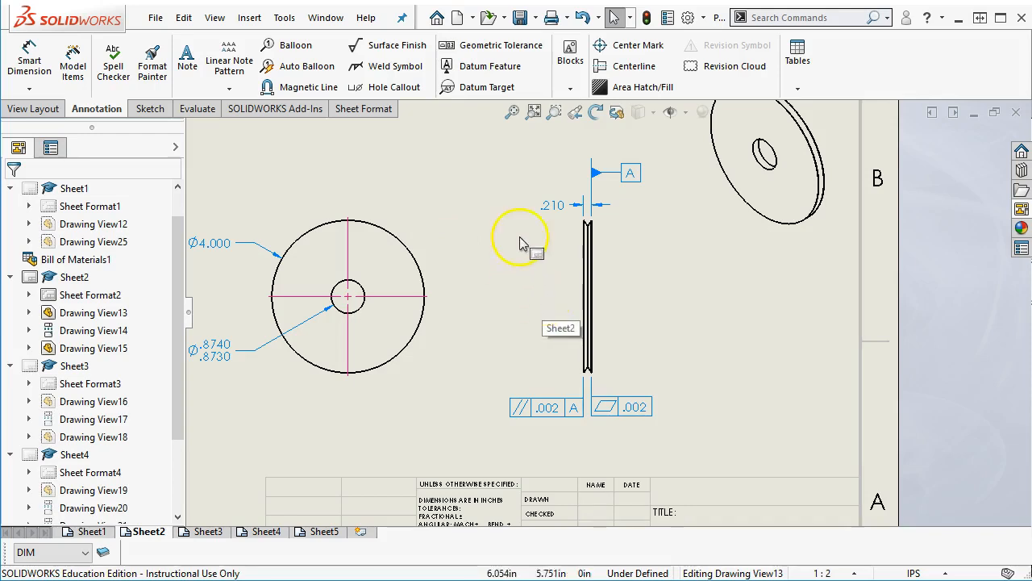
{"action": "left_click", "coordinate": [512, 113]}
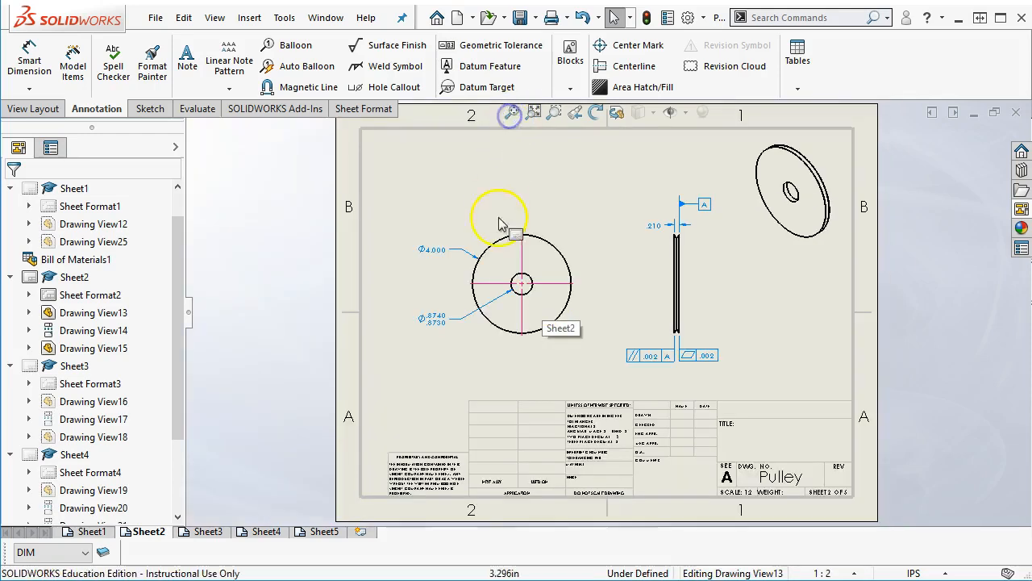
{"action": "left_click", "coordinate": [552, 239]}
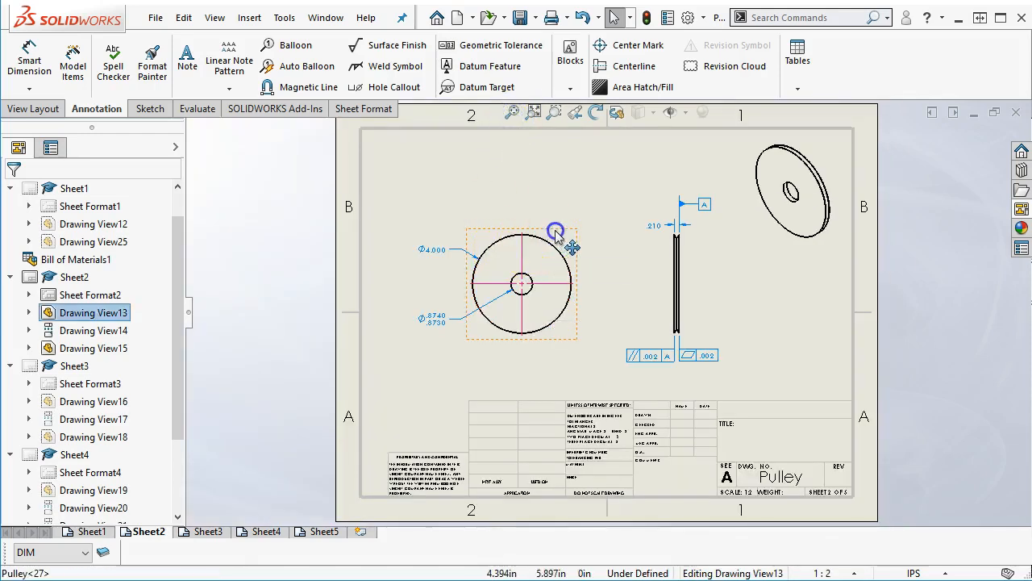
{"action": "left_click", "coordinate": [622, 289]}
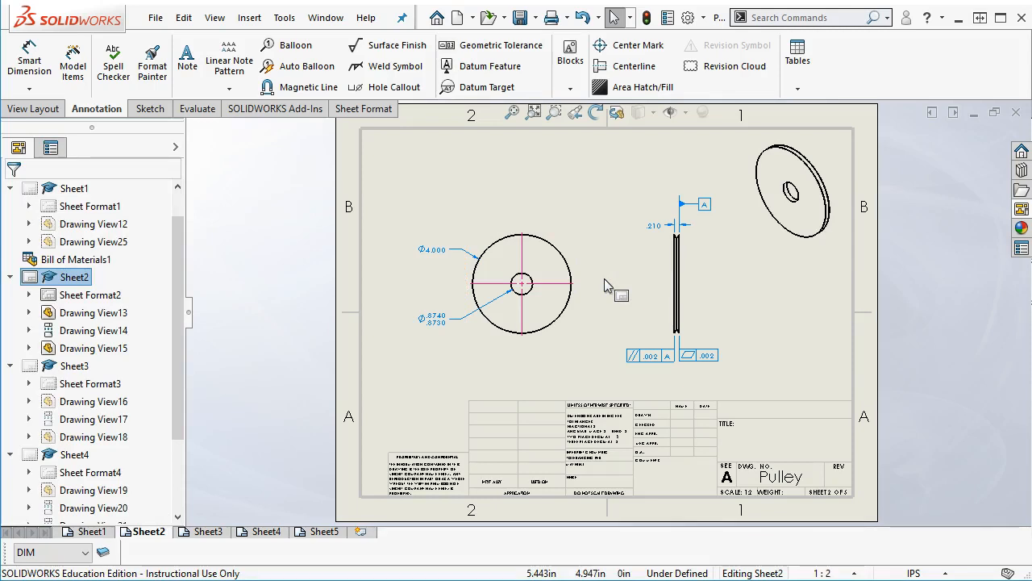
{"action": "scroll", "coordinate": [562, 288], "scroll_direction": "down", "scroll_amount": 5}
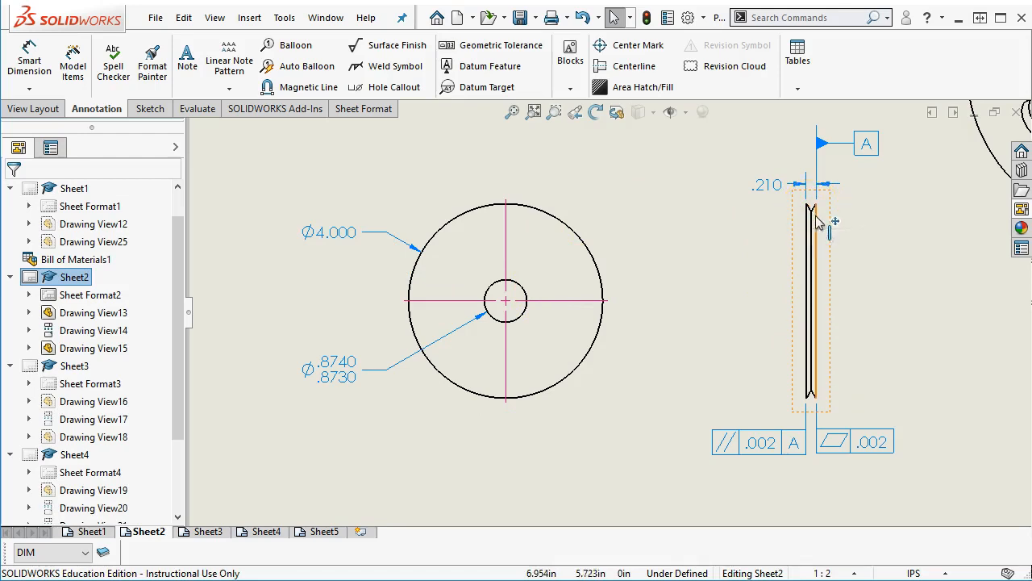
{"action": "left_click", "coordinate": [698, 254]}
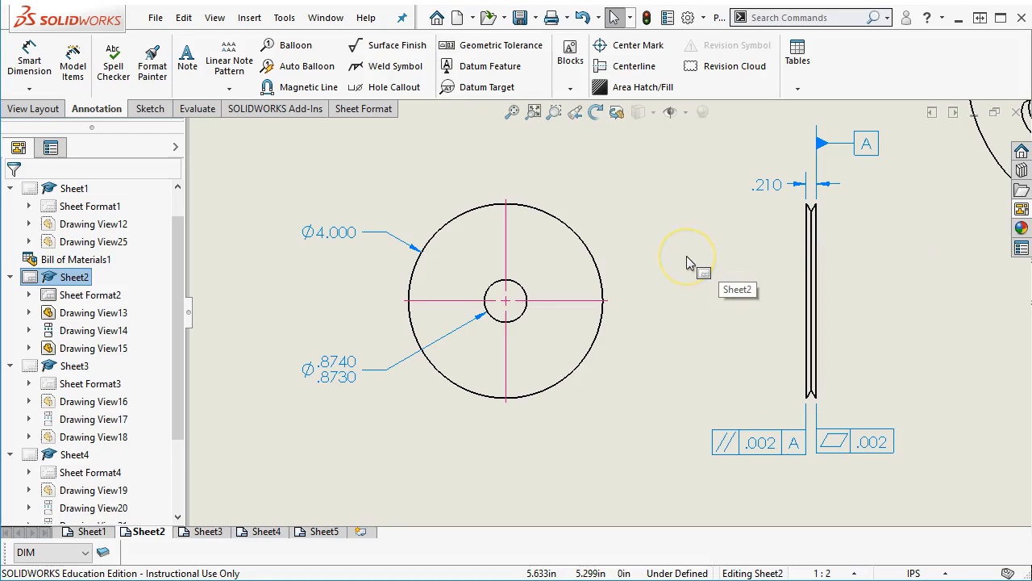
{"action": "left_click", "coordinate": [815, 214]}
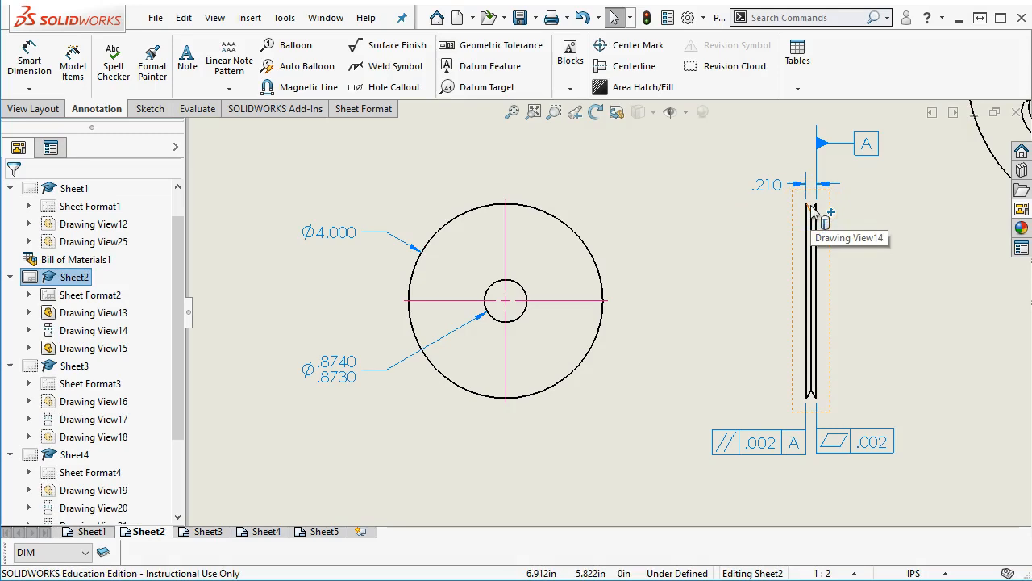
{"action": "scroll", "coordinate": [812, 218], "scroll_direction": "down", "scroll_amount": 3}
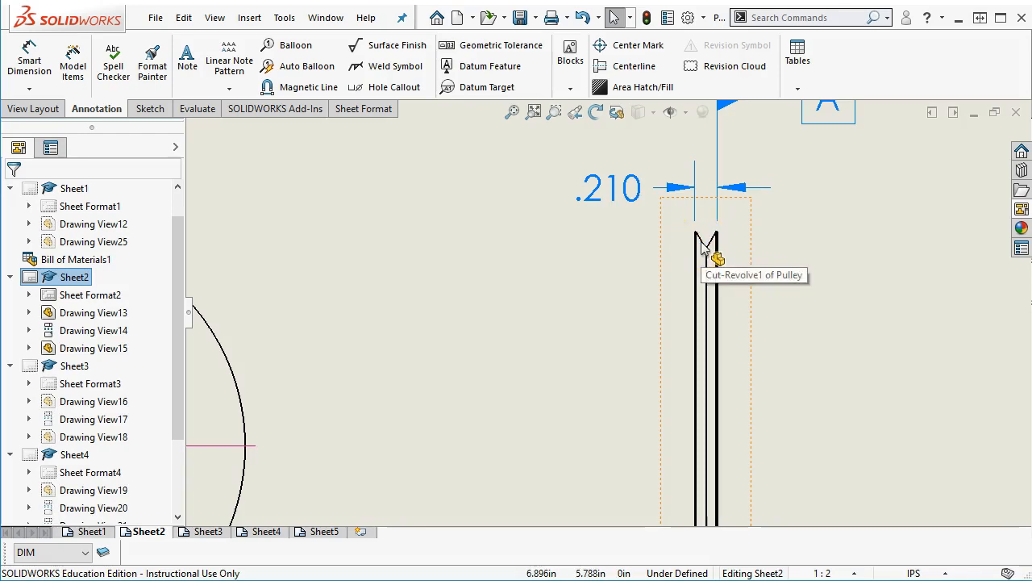
{"action": "scroll", "coordinate": [703, 248], "scroll_direction": "up", "scroll_amount": 5}
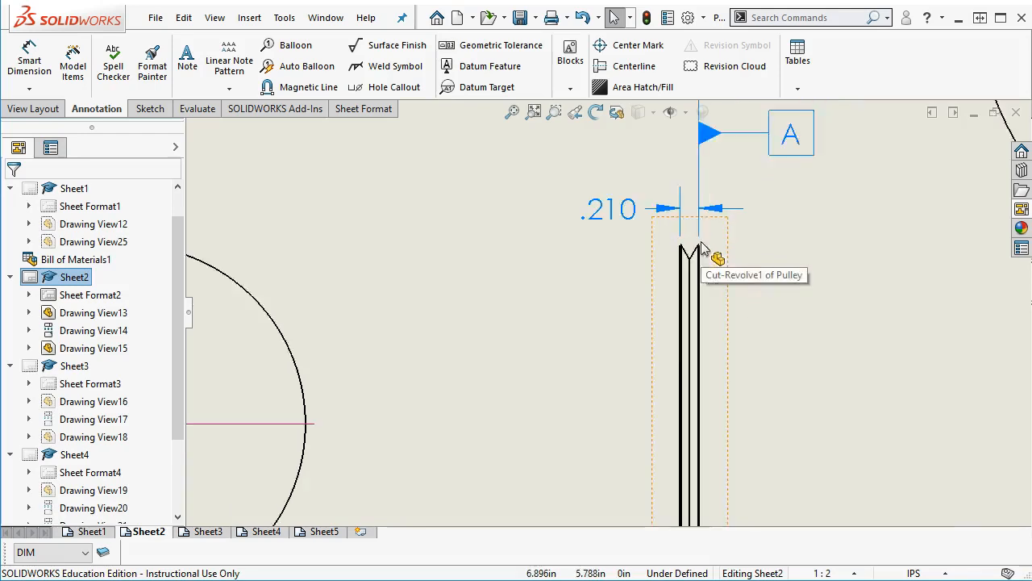
{"action": "scroll", "coordinate": [457, 361], "scroll_direction": "down", "scroll_amount": 3}
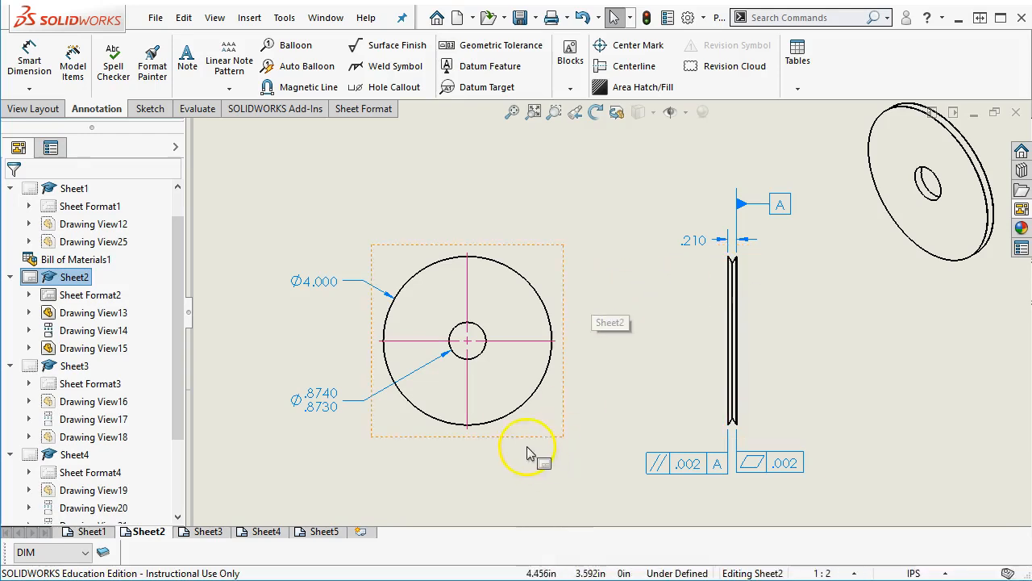
Define a circularity geometric tolerance of .005 and place its frame above and to the right of the front view.
{"action": "scroll", "coordinate": [525, 438], "scroll_direction": "down", "scroll_amount": 2}
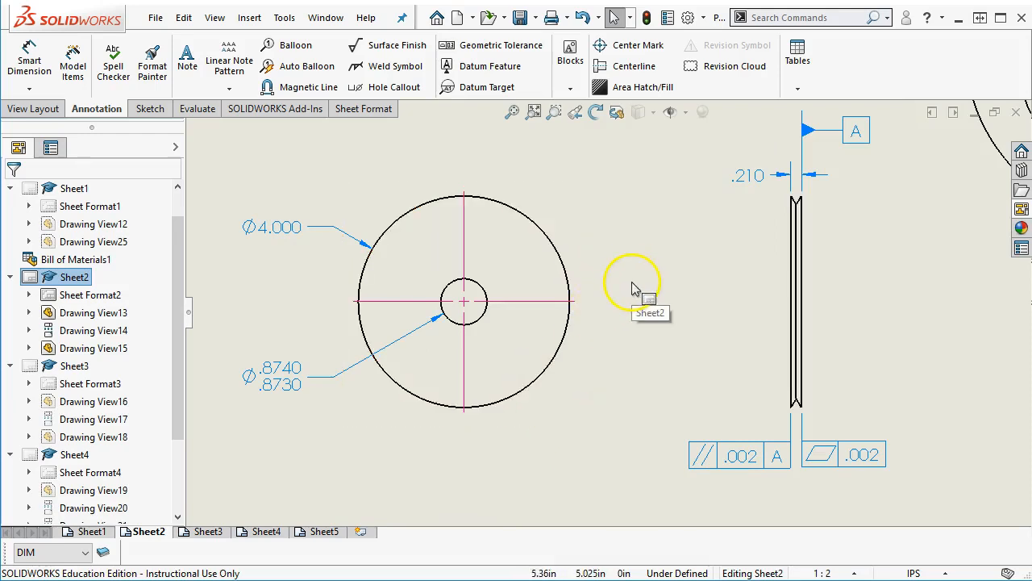
{"action": "scroll", "coordinate": [633, 270], "scroll_direction": "up", "scroll_amount": 1}
{"action": "scroll", "coordinate": [549, 137], "scroll_direction": "down", "scroll_amount": 1}
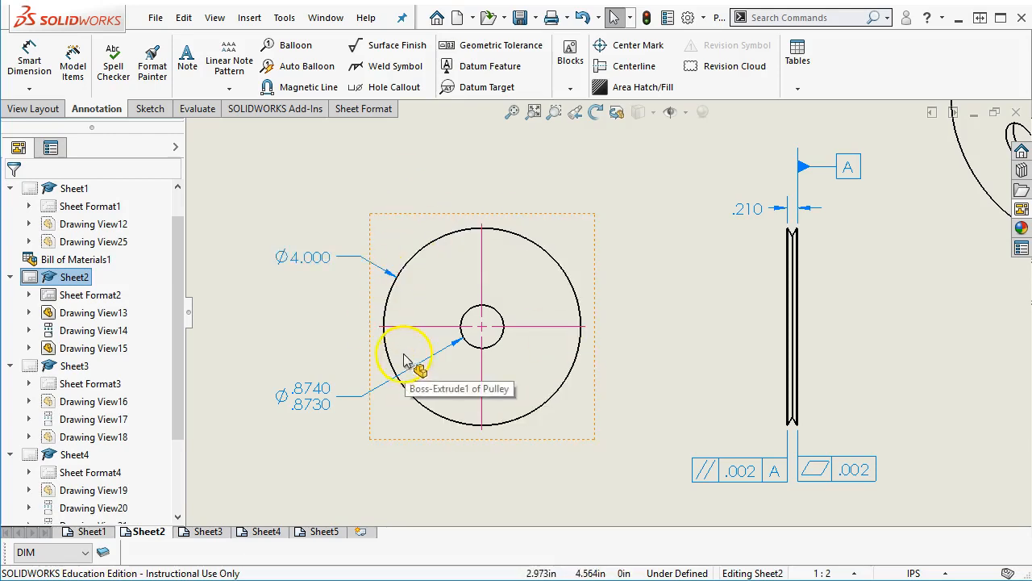
{"action": "left_click", "coordinate": [482, 50]}
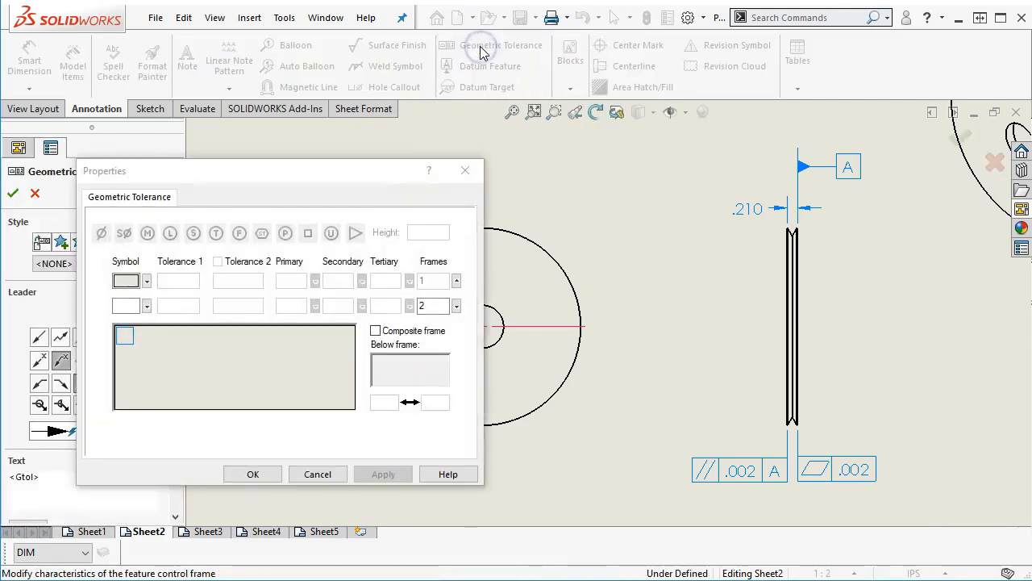
{"action": "left_click", "coordinate": [146, 282]}
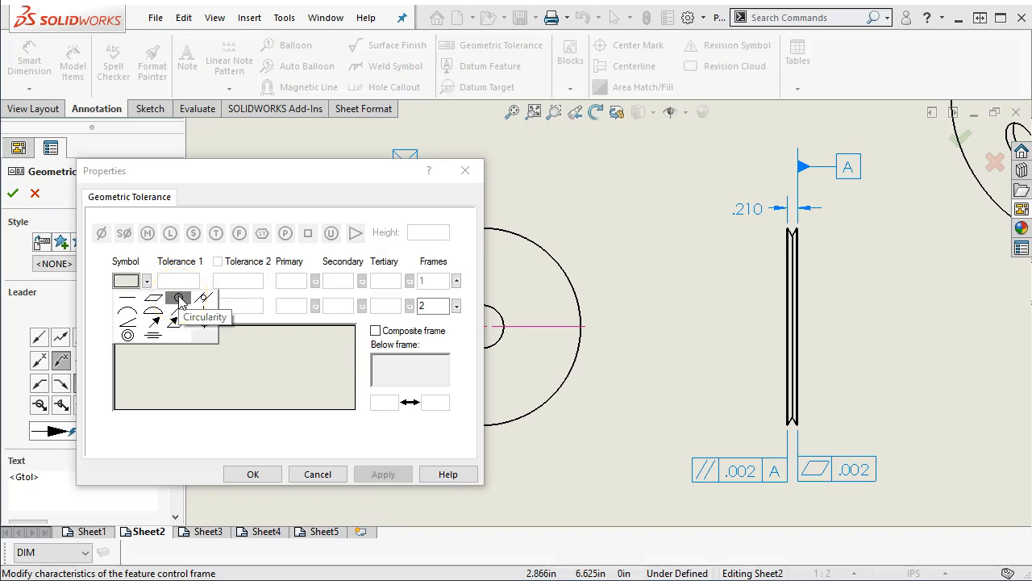
{"action": "left_click", "coordinate": [179, 298]}
{"action": "left_click", "coordinate": [175, 282]}
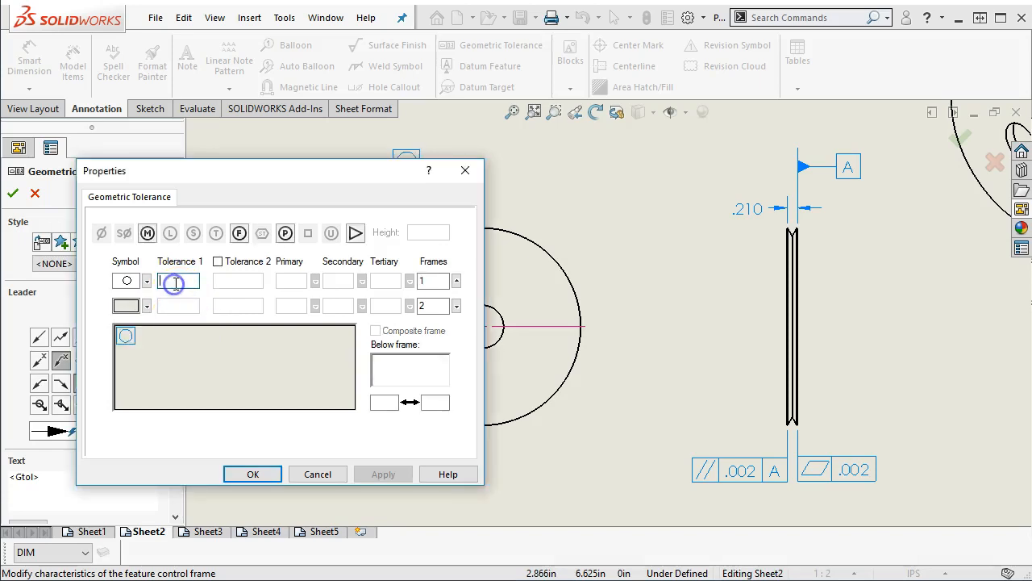
{"action": "left_click", "coordinate": [244, 473]}
{"action": "left_click_drag", "start_coordinate": [709, 326], "coordinate": [595, 169]}
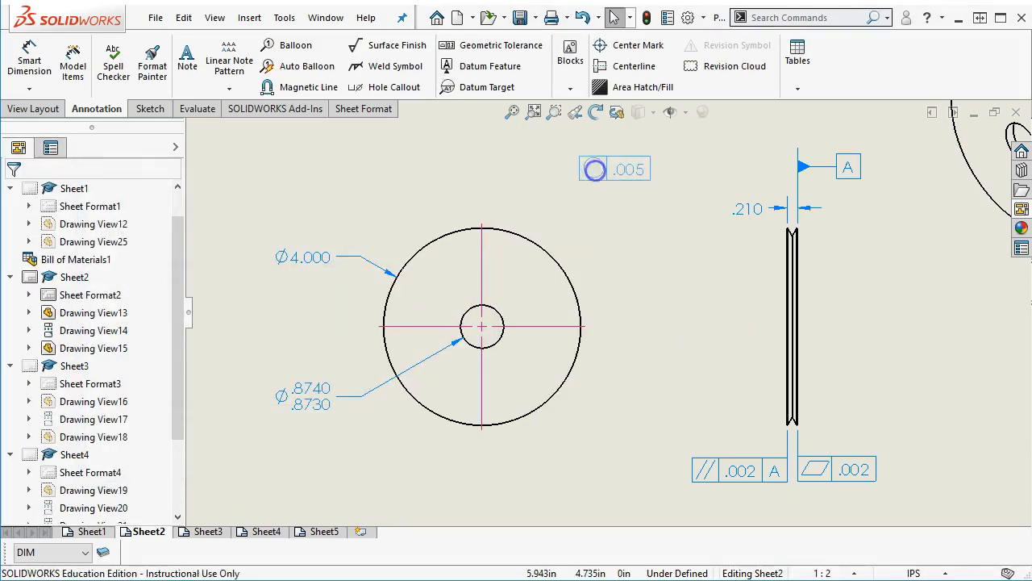
Add a leader to the circularity frame, attach it to the pulley's outer circle and move the frame closer to the front view.
{"action": "left_click", "coordinate": [34, 340]}
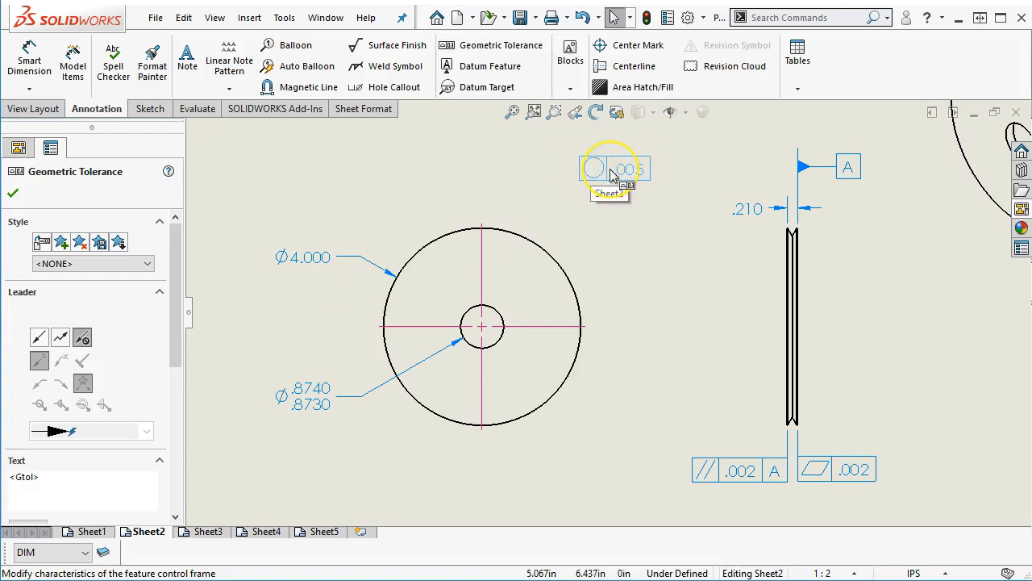
{"action": "left_click", "coordinate": [39, 337]}
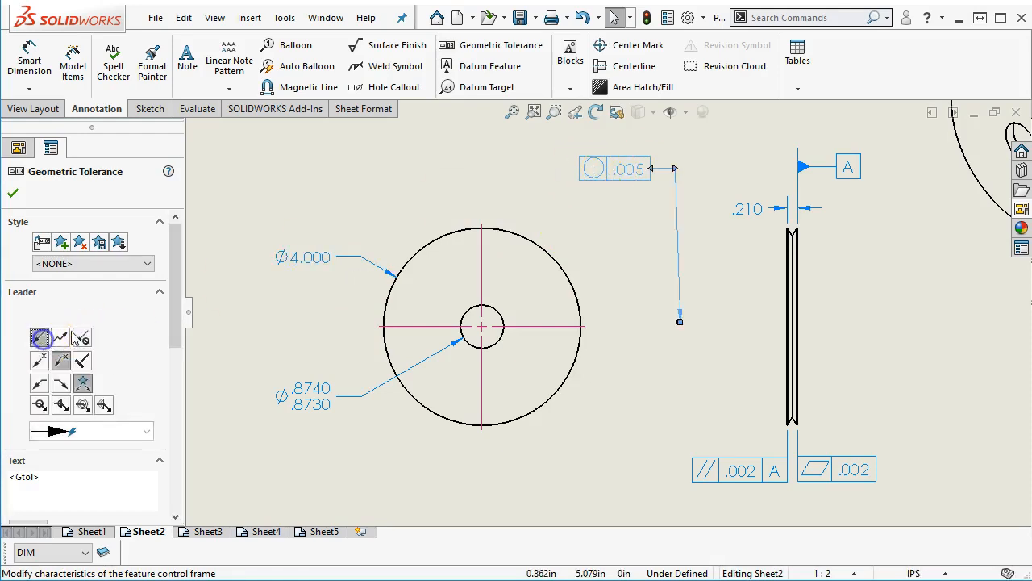
{"action": "left_click_drag", "start_coordinate": [680, 321], "coordinate": [510, 232]}
{"action": "left_click_drag", "start_coordinate": [625, 184], "coordinate": [602, 176]}
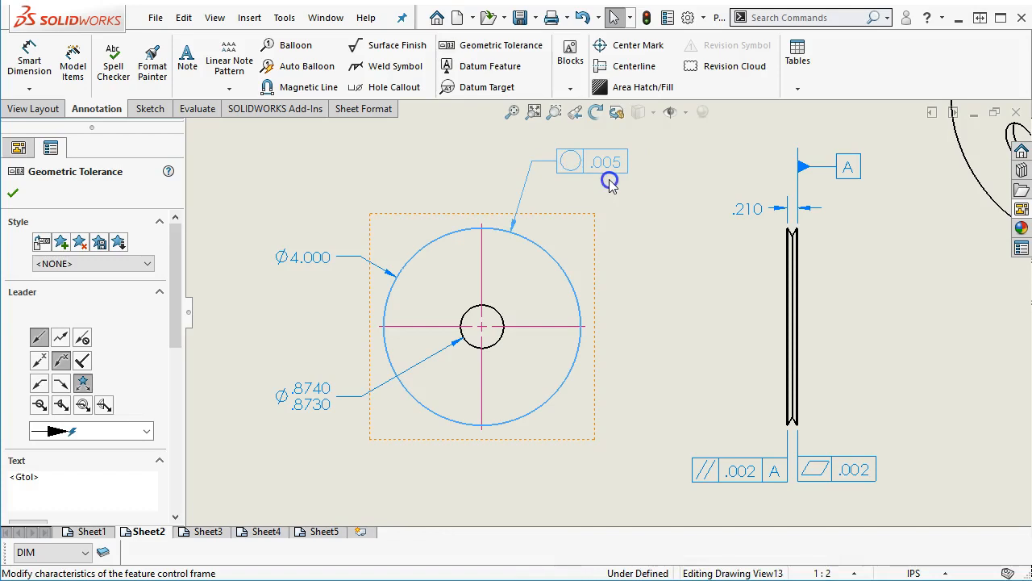
{"action": "left_click", "coordinate": [639, 242]}
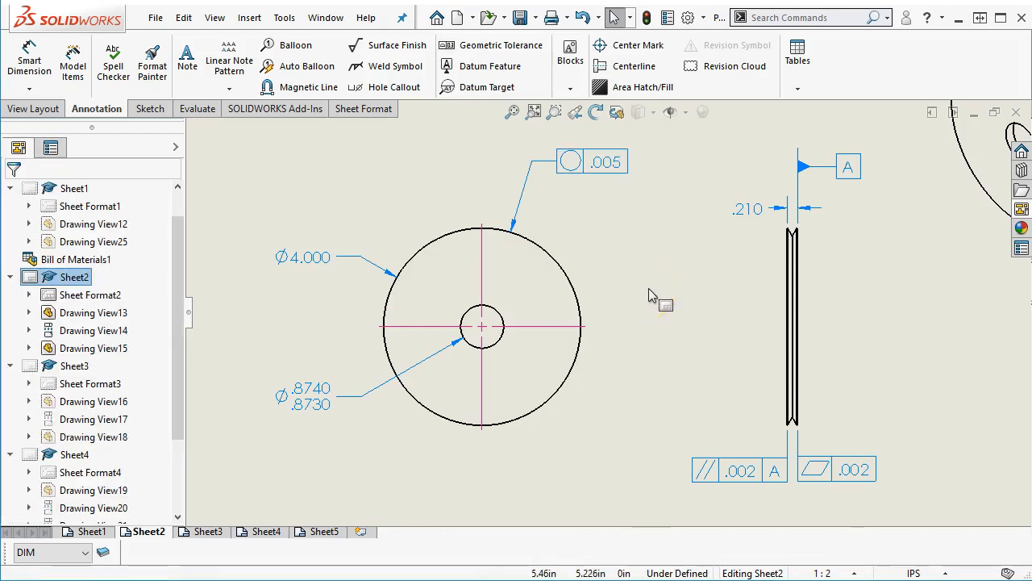
{"action": "left_click", "coordinate": [561, 460]}
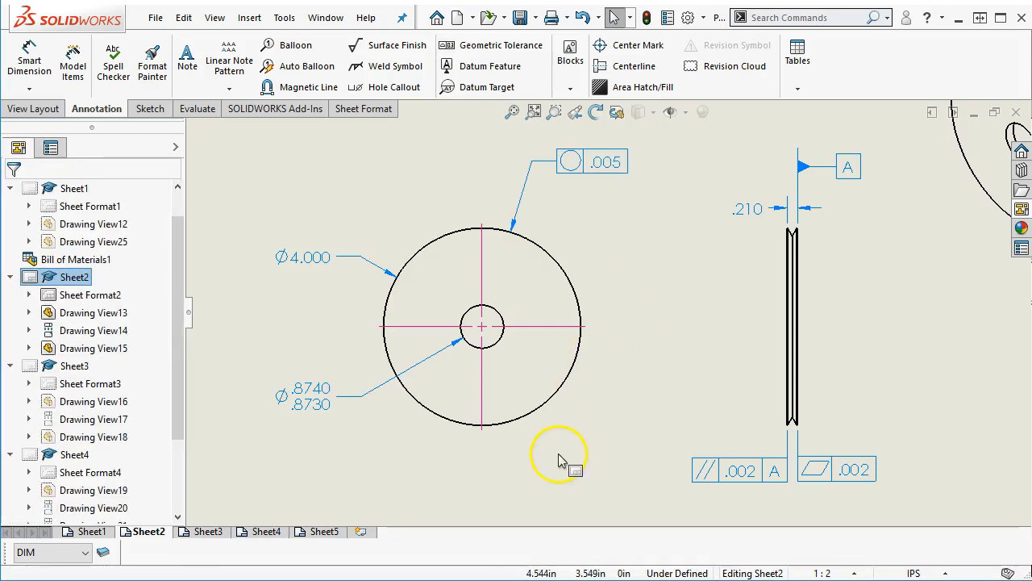
{"action": "scroll", "coordinate": [556, 456], "scroll_direction": "down", "scroll_amount": 1}
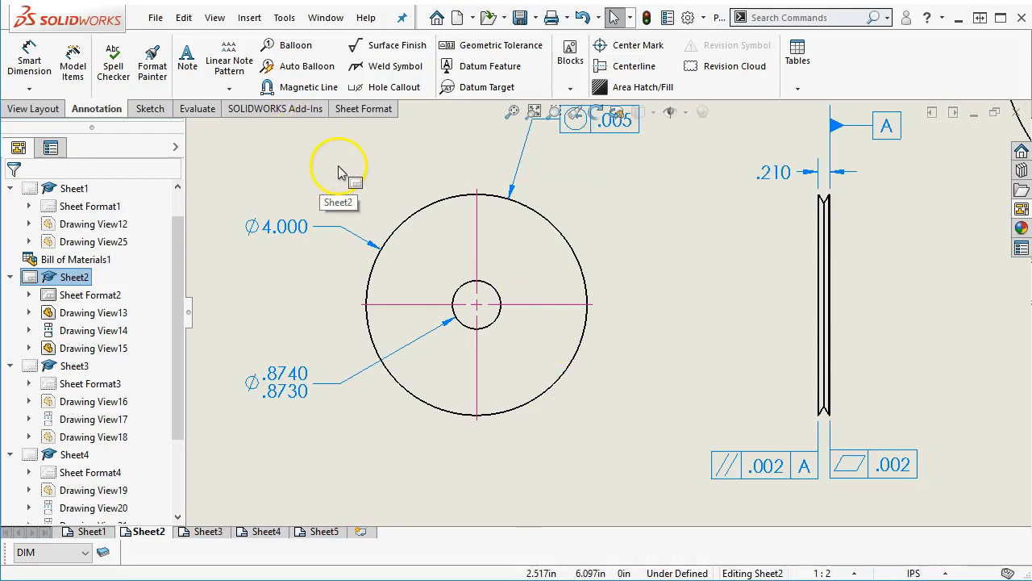
{"action": "key", "text": "z"}
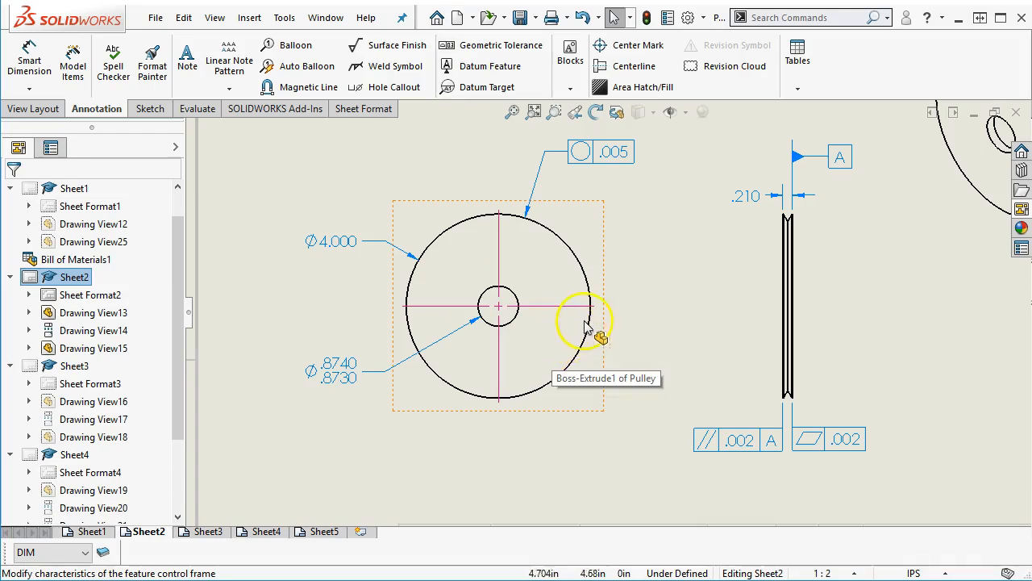
{"action": "scroll", "coordinate": [522, 294], "scroll_direction": "down", "scroll_amount": 1}
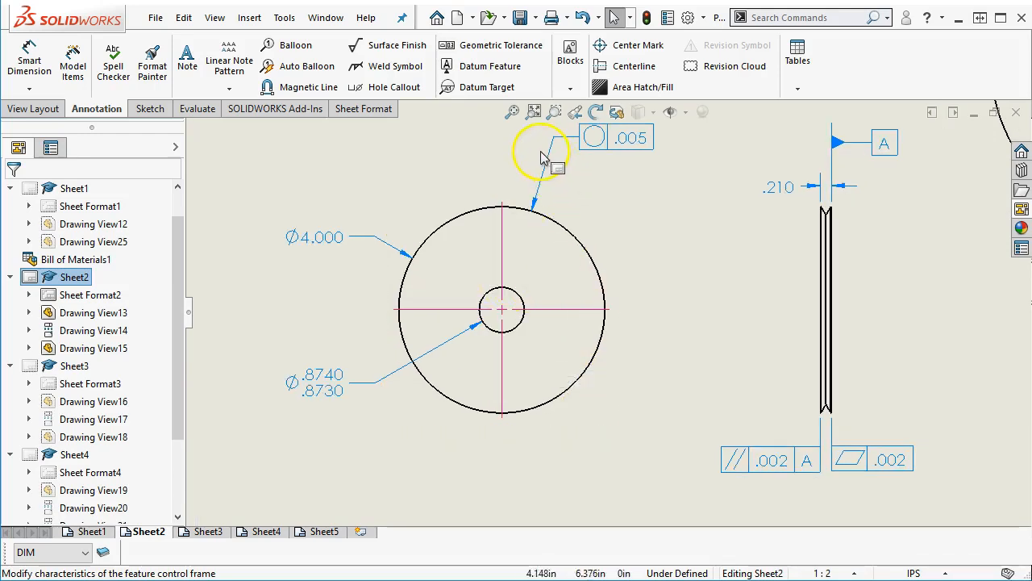
{"action": "left_click", "coordinate": [489, 71]}
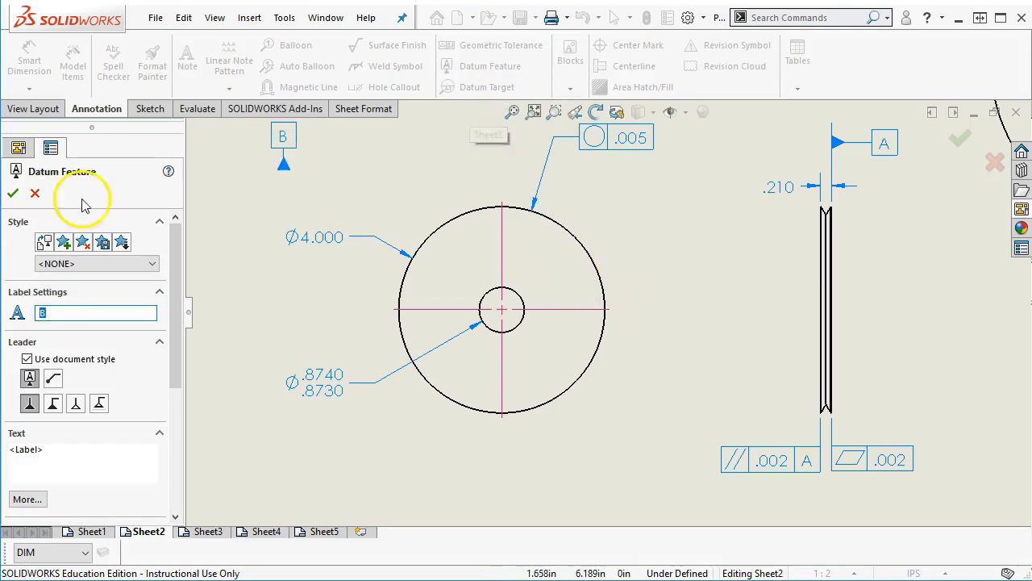
{"action": "left_click", "coordinate": [13, 192]}
Define a perpendicularity geometric tolerance of .005 with datum A as its primary reference.
{"action": "left_click", "coordinate": [500, 45]}
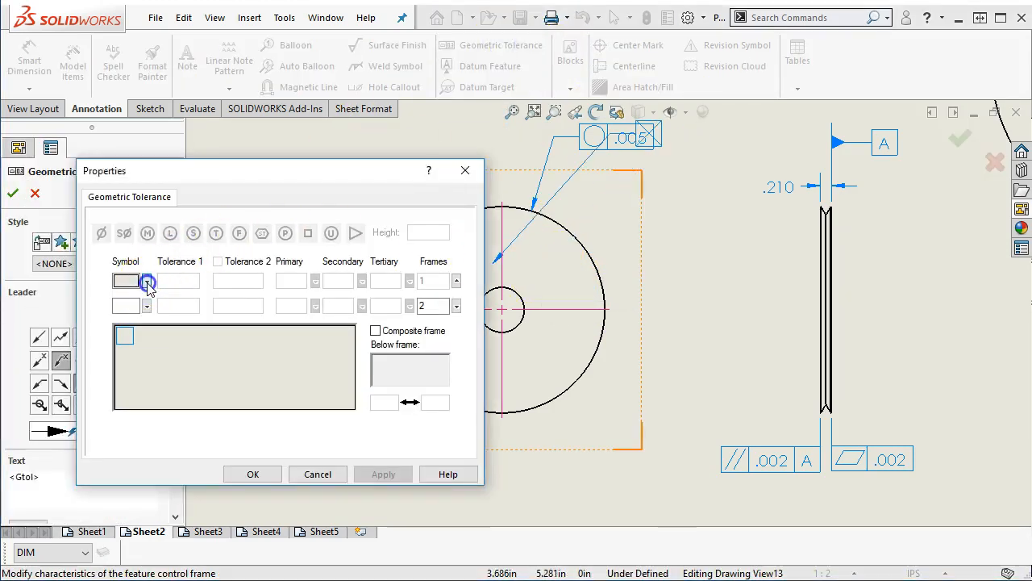
{"action": "left_click", "coordinate": [147, 281]}
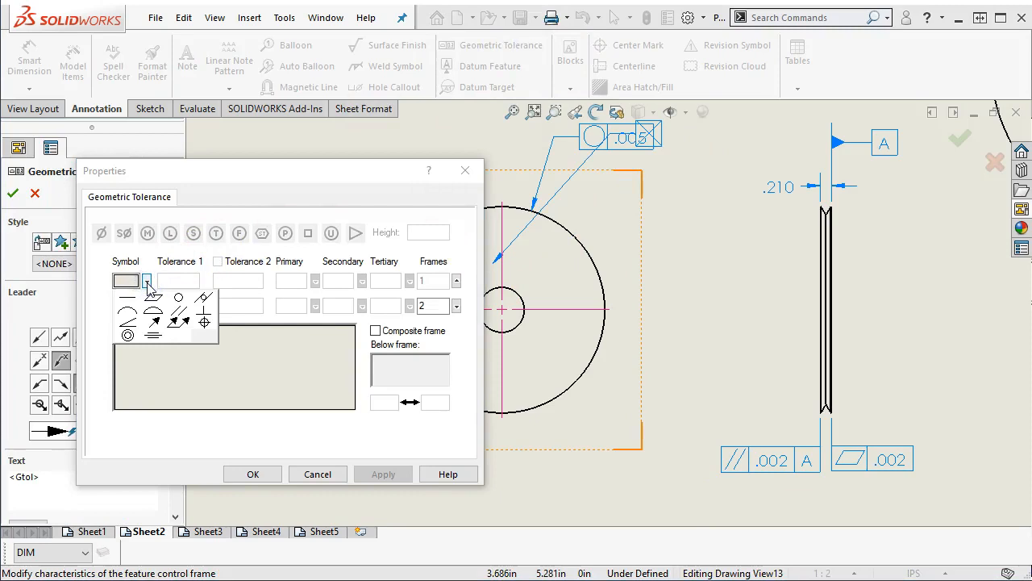
{"action": "left_click", "coordinate": [204, 309]}
{"action": "left_click", "coordinate": [179, 279]}
{"action": "type", "text": "."}
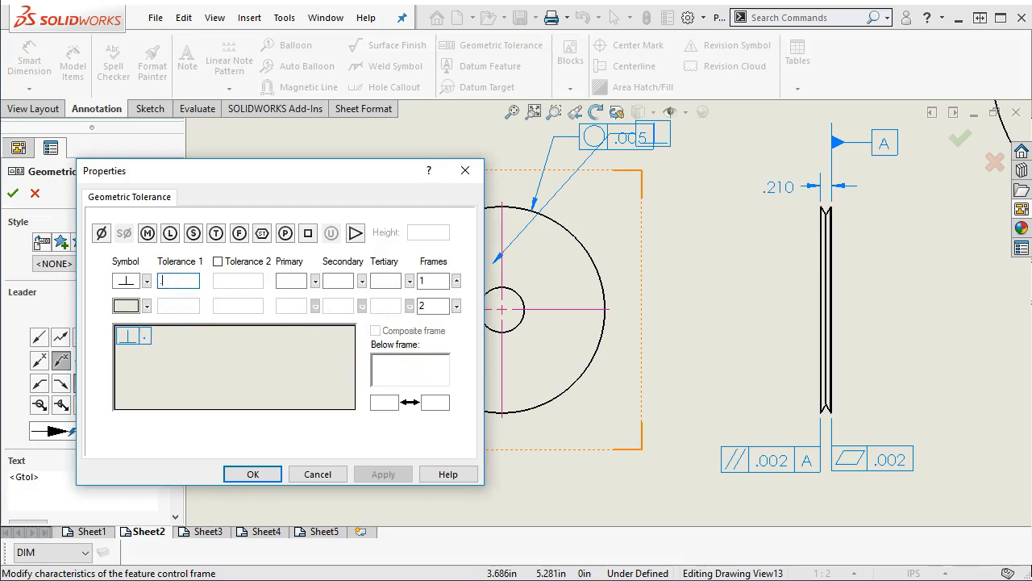
{"action": "type", "text": "005"}
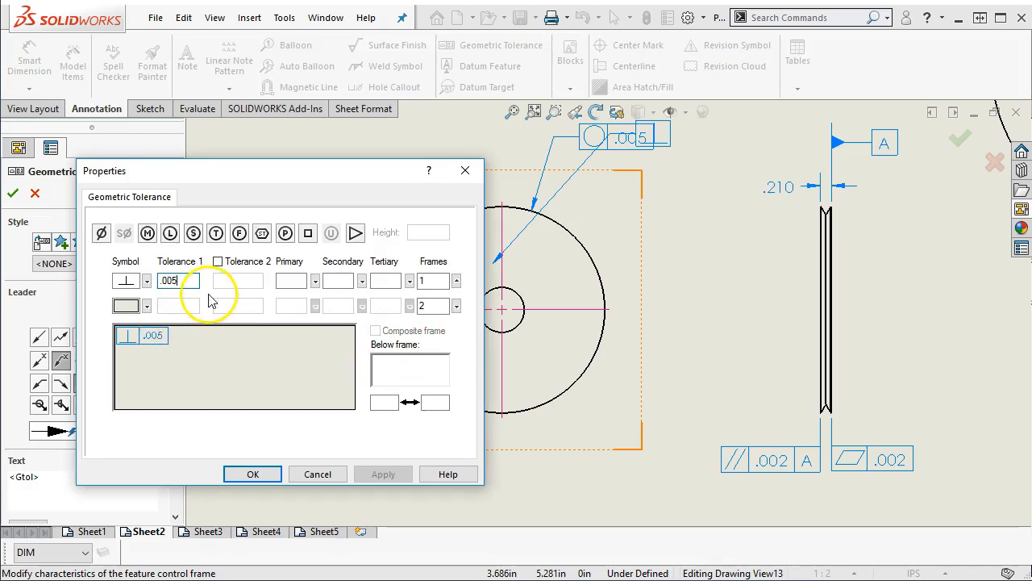
{"action": "left_click", "coordinate": [290, 280]}
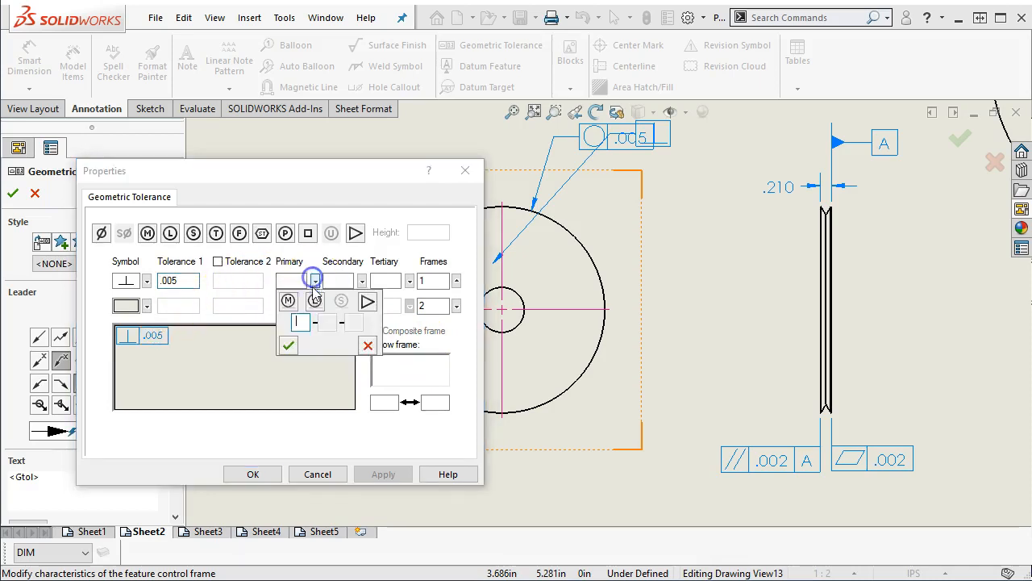
{"action": "type", "text": "A"}
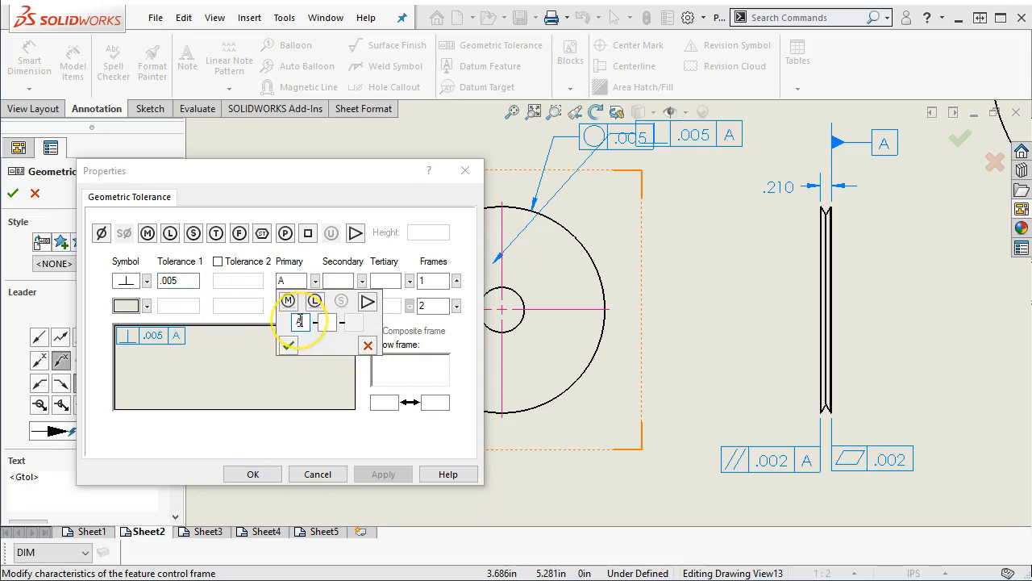
{"action": "left_click", "coordinate": [288, 345]}
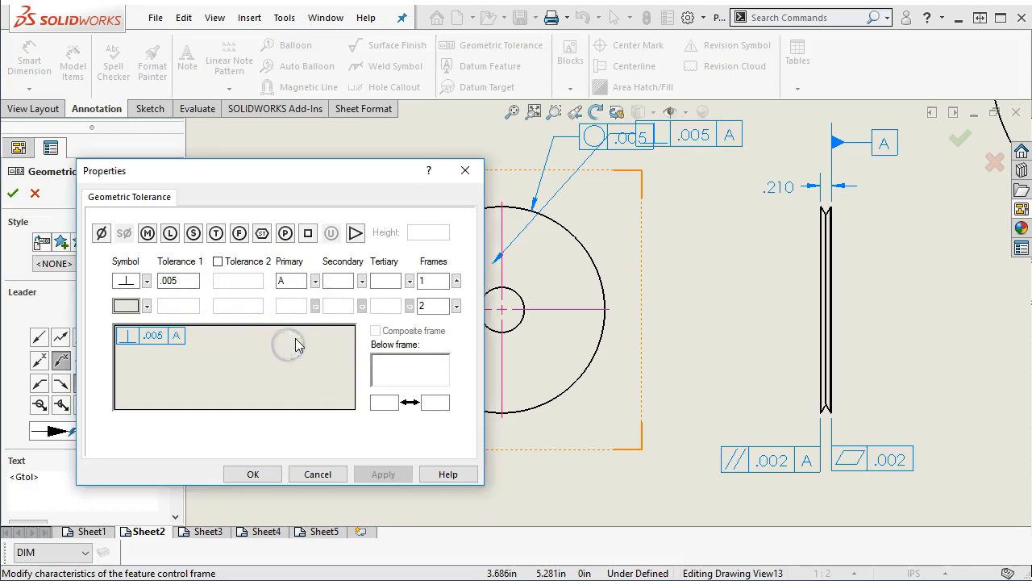
Attach the perpendicularity frame's leader to the pulley's bore circle and place the frame to the right of the front view.
{"action": "left_click", "coordinate": [524, 300]}
{"action": "left_click", "coordinate": [640, 231]}
{"action": "left_click", "coordinate": [250, 475]}
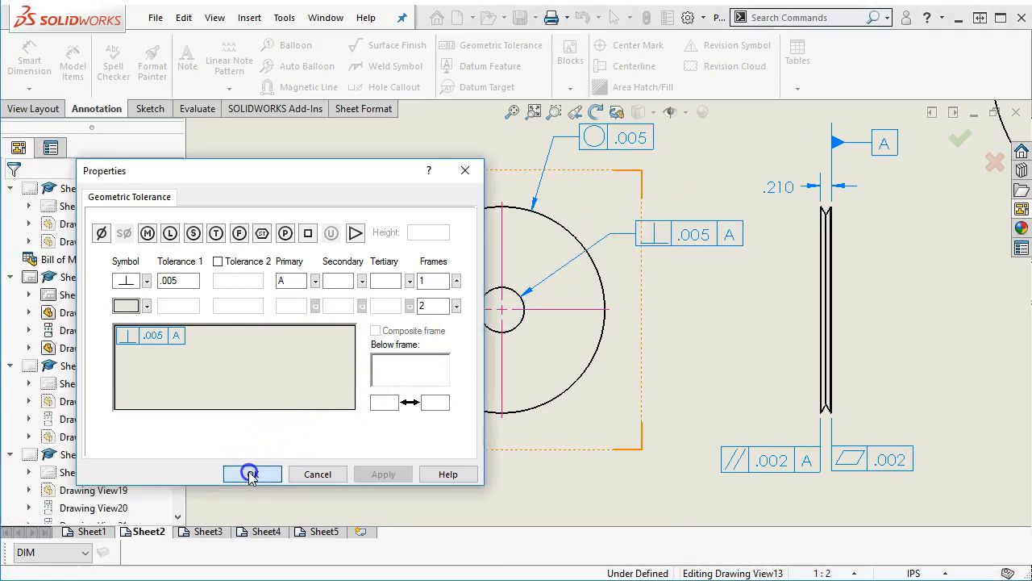
{"action": "left_click", "coordinate": [707, 253]}
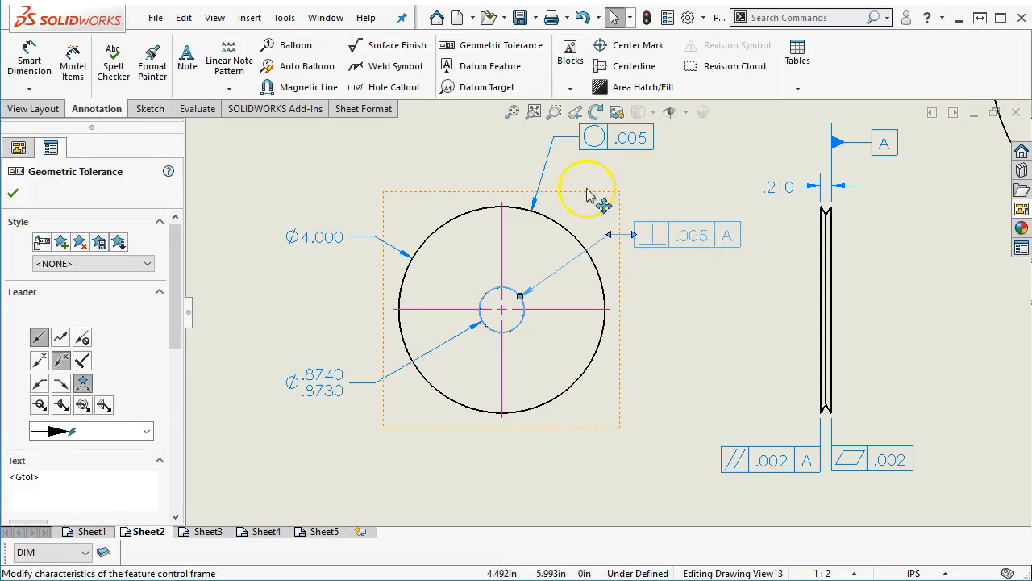
{"action": "left_click", "coordinate": [443, 167]}
{"action": "scroll", "coordinate": [488, 228], "scroll_direction": "up", "scroll_amount": 1}
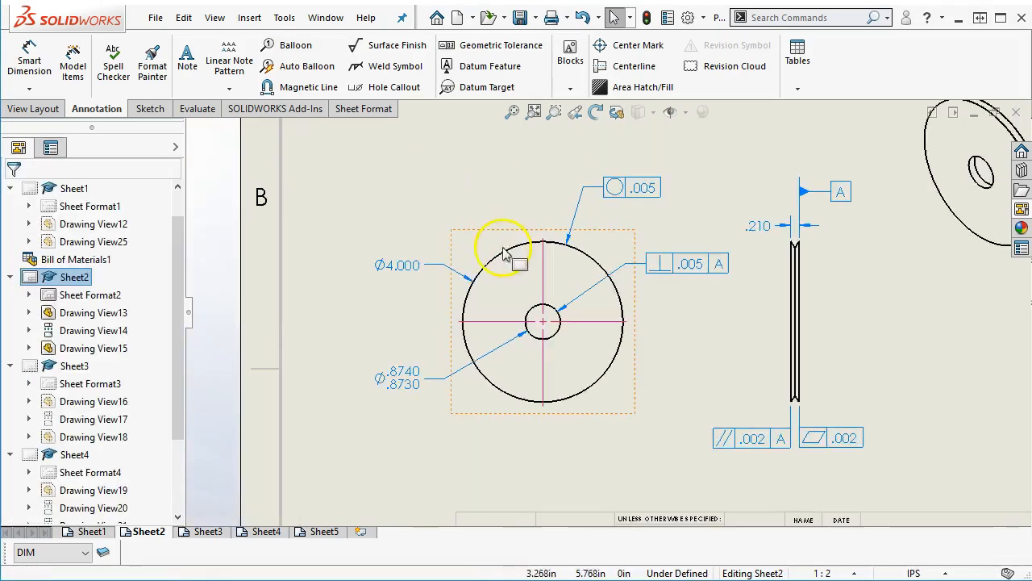
{"action": "scroll", "coordinate": [669, 262], "scroll_direction": "down", "scroll_amount": 1}
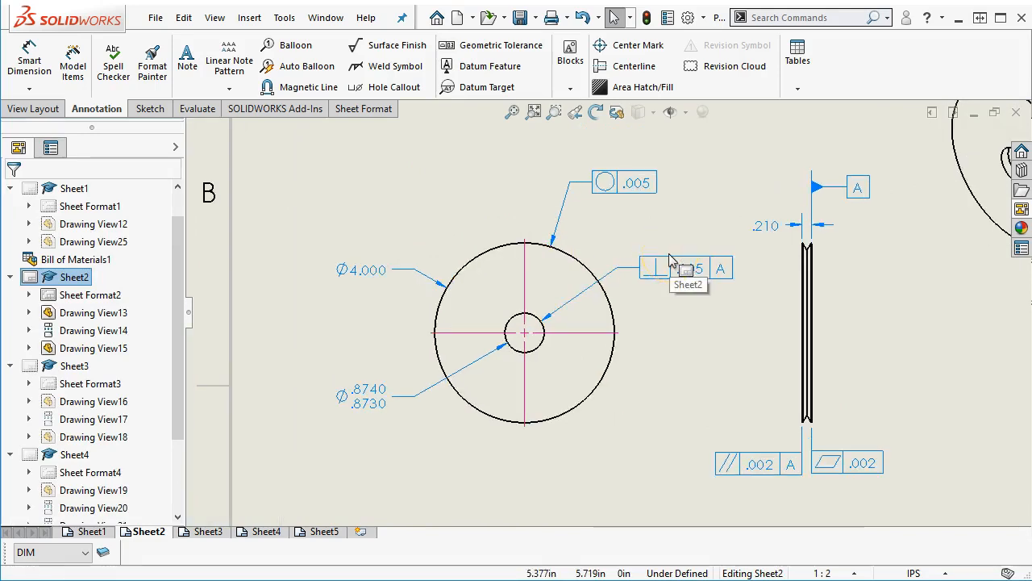
Attach datum feature B to the bore circle in the front view, placing its label above and left of the pulley.
{"action": "left_click", "coordinate": [490, 66]}
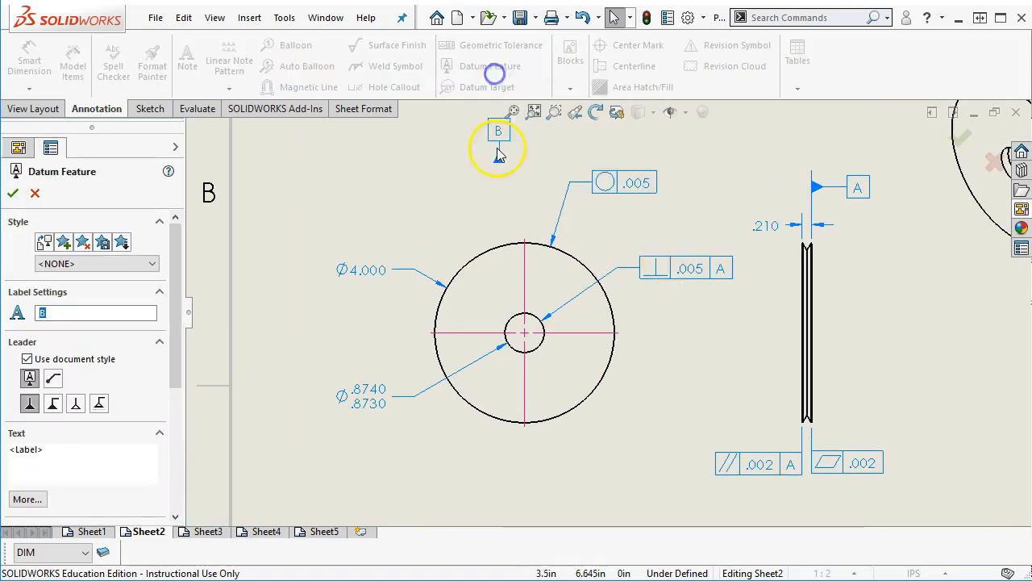
{"action": "left_click", "coordinate": [514, 324]}
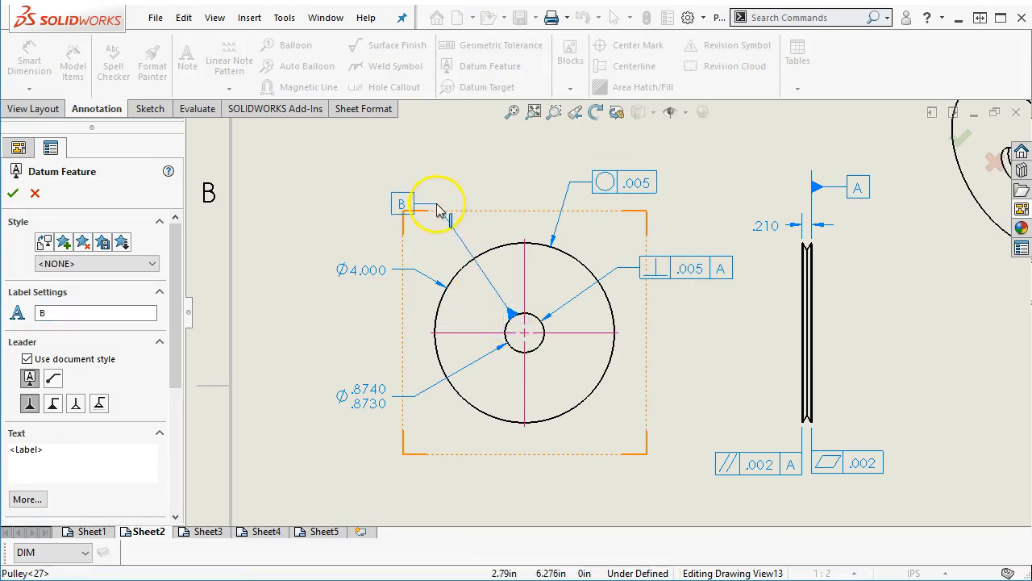
{"action": "left_click", "coordinate": [467, 206]}
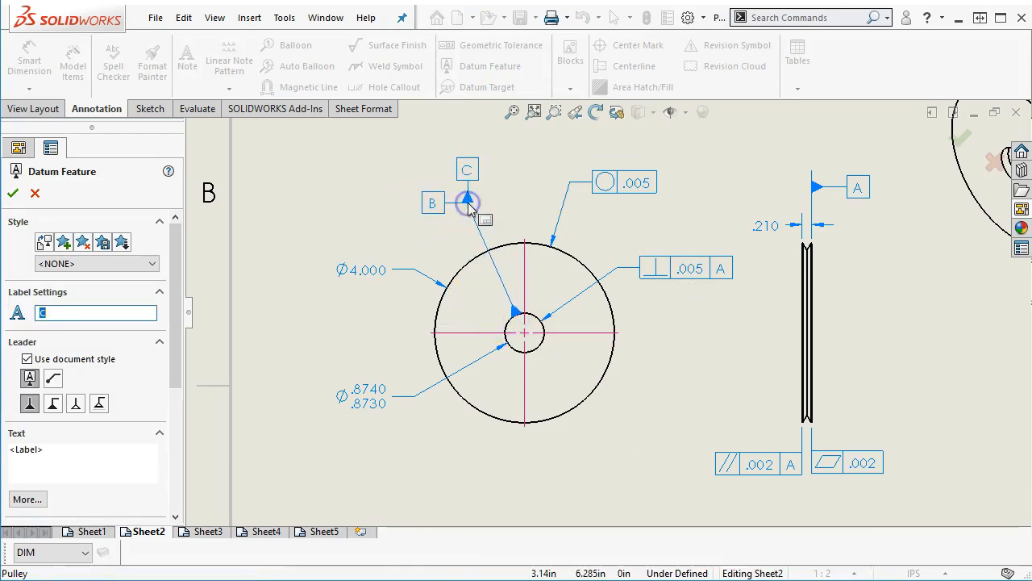
{"action": "left_click", "coordinate": [13, 193]}
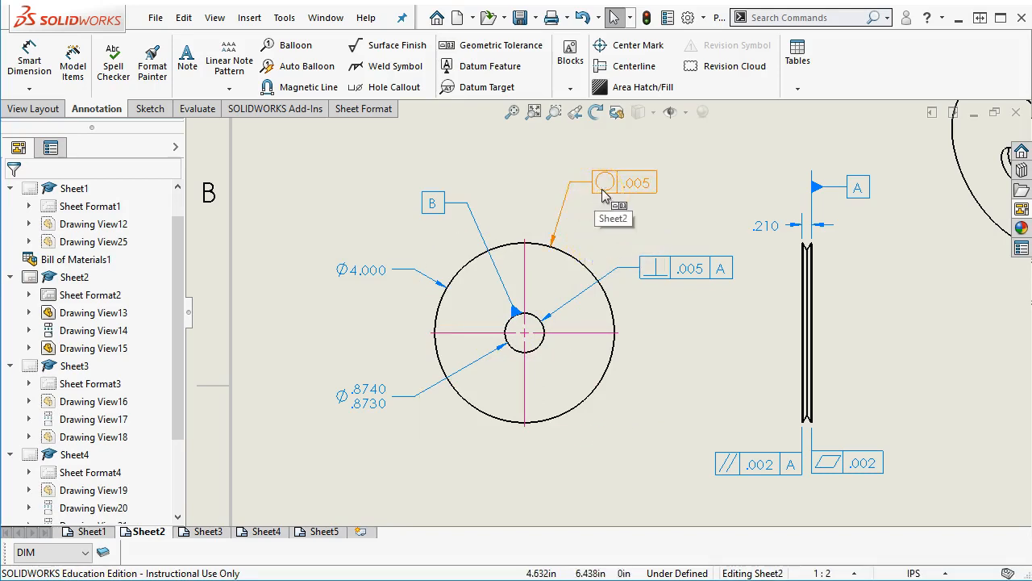
{"action": "left_click", "coordinate": [532, 323]}
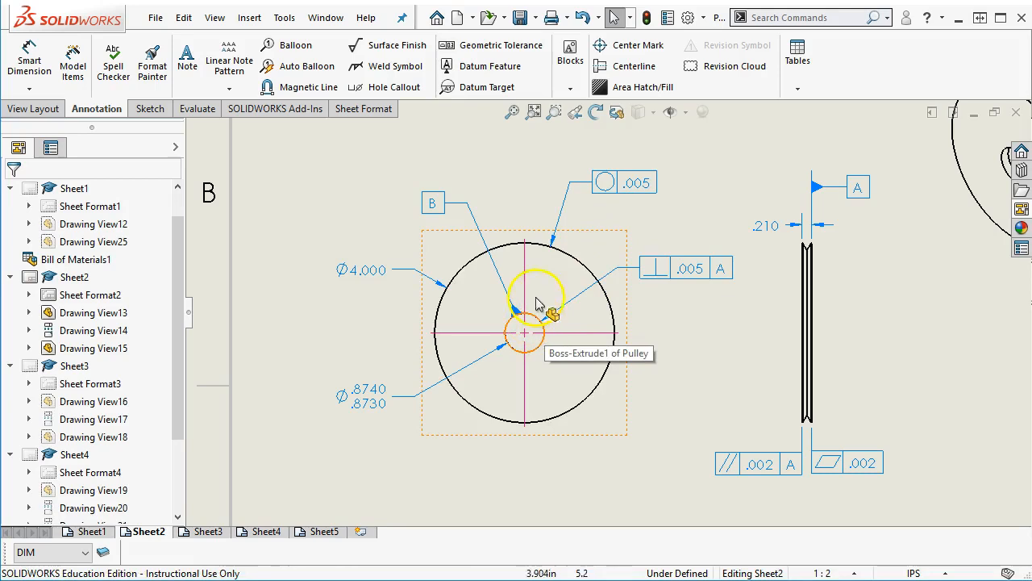
{"action": "left_click", "coordinate": [605, 184]}
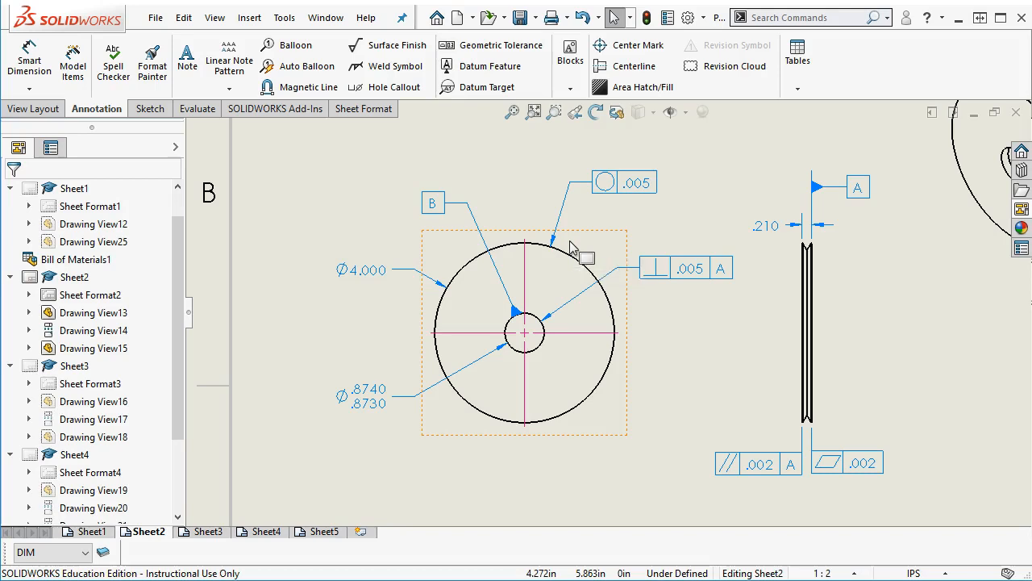
Try to reposition datum B on the bore circle with its label straight above, and look through its leader, frame and layer properties.
{"action": "left_click", "coordinate": [445, 204]}
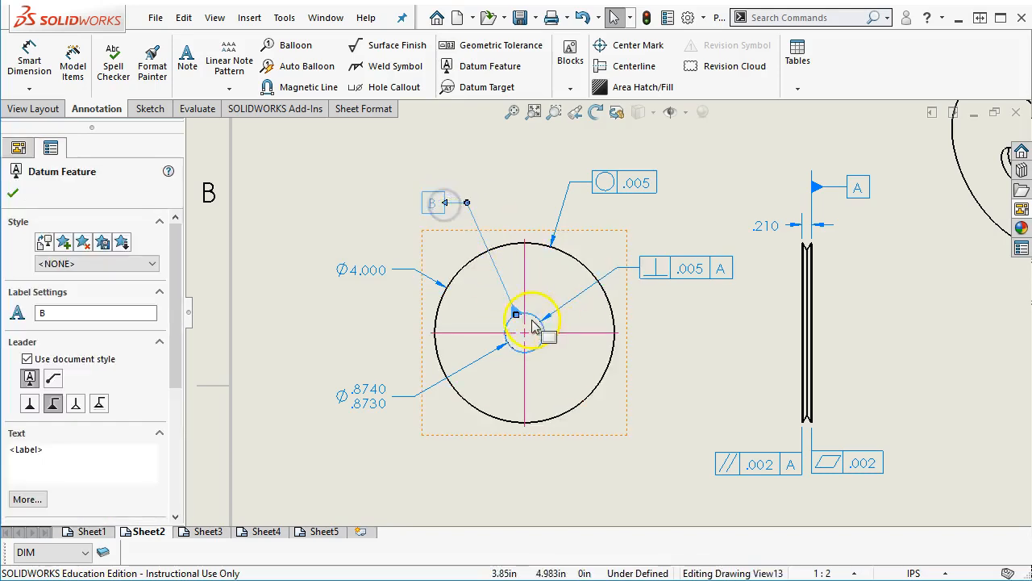
{"action": "mouse_move", "coordinate": [518, 317]}
{"action": "left_mouse_down"}
{"action": "mouse_move", "coordinate": [491, 263]}
{"action": "mouse_move", "coordinate": [509, 315]}
{"action": "left_mouse_up"}
{"action": "left_click", "coordinate": [499, 299]}
{"action": "left_click", "coordinate": [379, 299]}
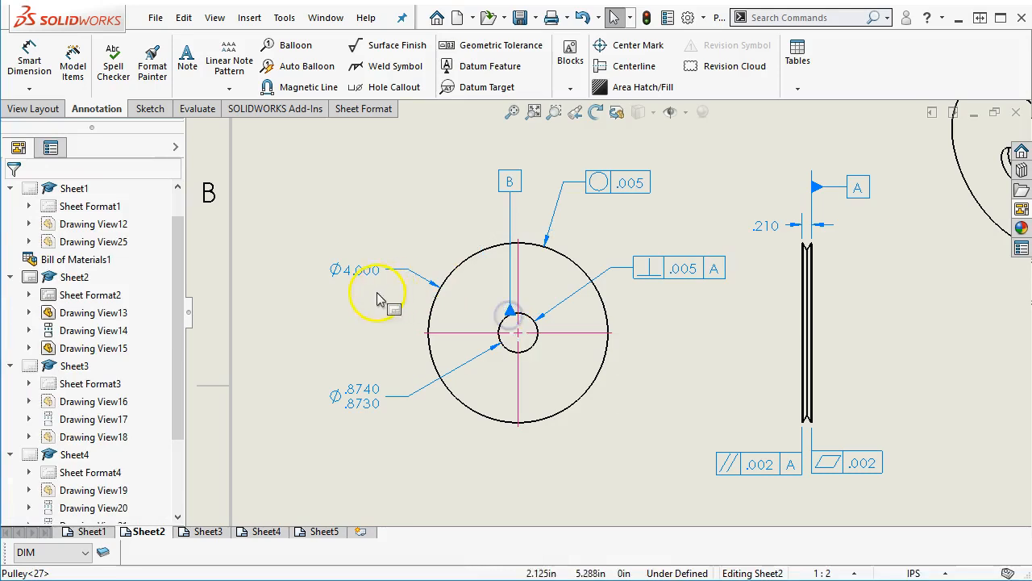
{"action": "left_click", "coordinate": [508, 181]}
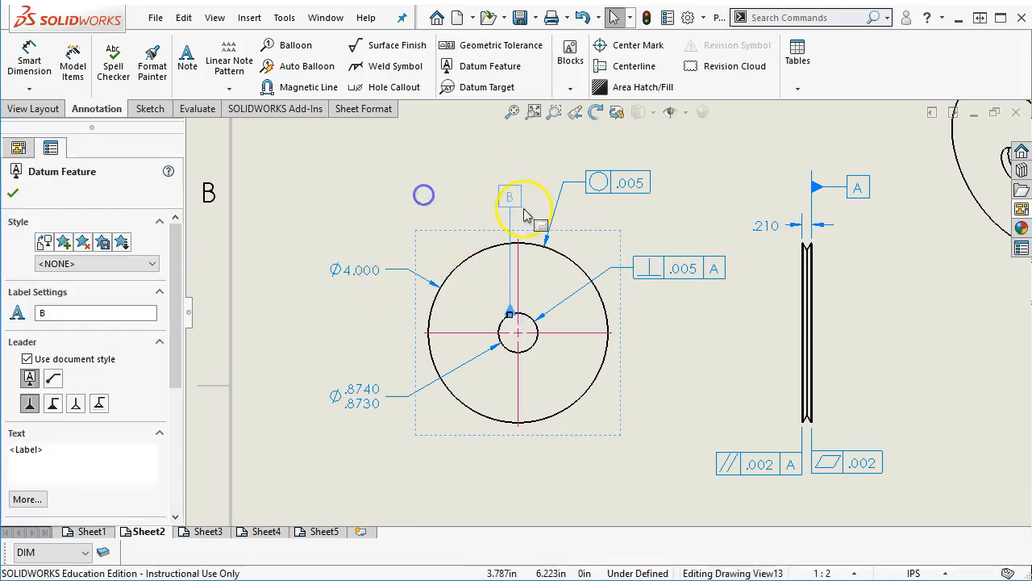
{"action": "left_click", "coordinate": [161, 345]}
{"action": "left_click_drag", "start_coordinate": [168, 396], "coordinate": [169, 456]}
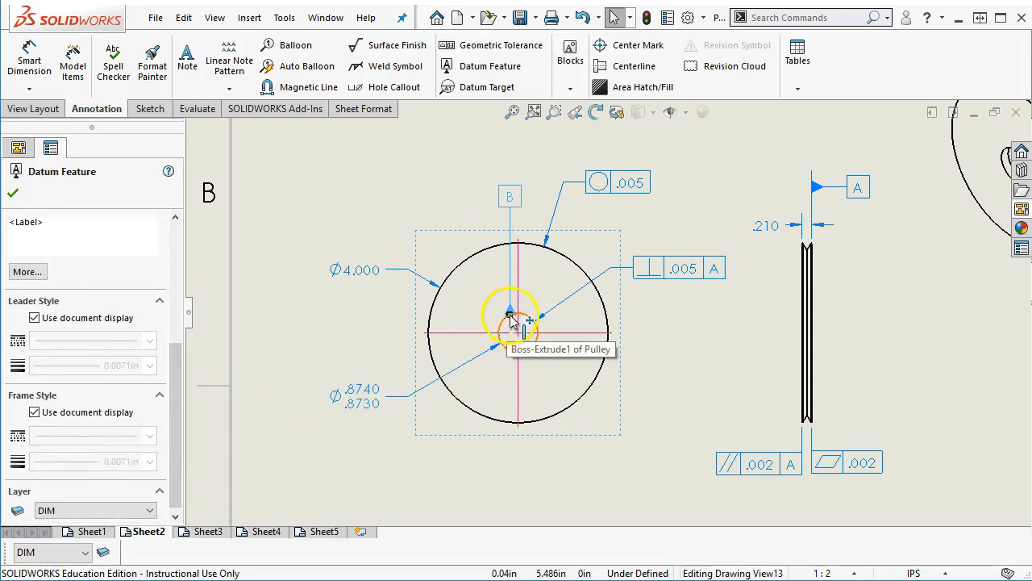
Reattach datum B to the pulley's outer circle and place its label above and left of the front view.
{"action": "scroll", "coordinate": [512, 318], "scroll_direction": "down", "scroll_amount": 5}
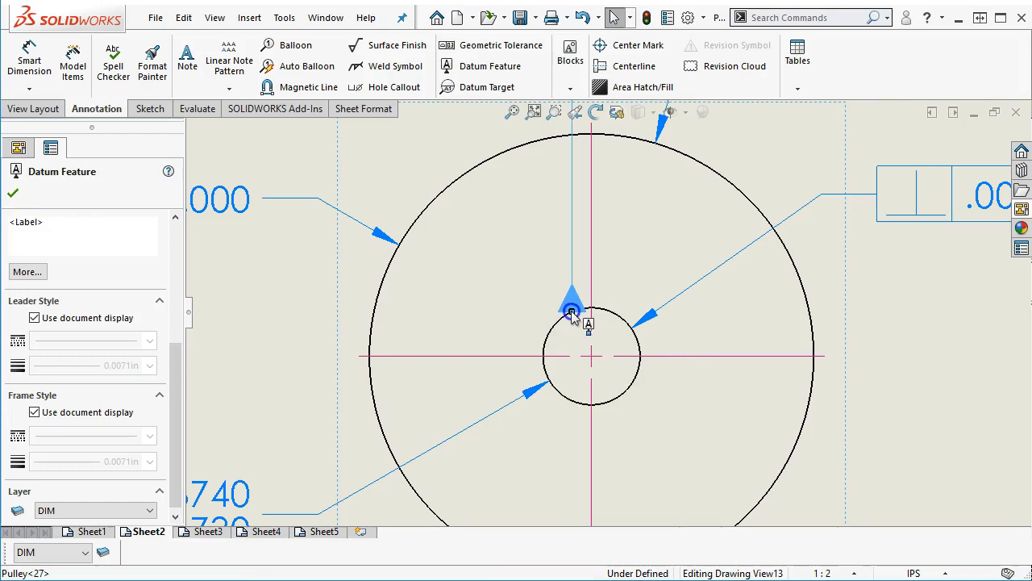
{"action": "left_click_drag", "start_coordinate": [482, 162], "coordinate": [477, 163]}
{"action": "scroll", "coordinate": [504, 216], "scroll_direction": "up", "scroll_amount": 5}
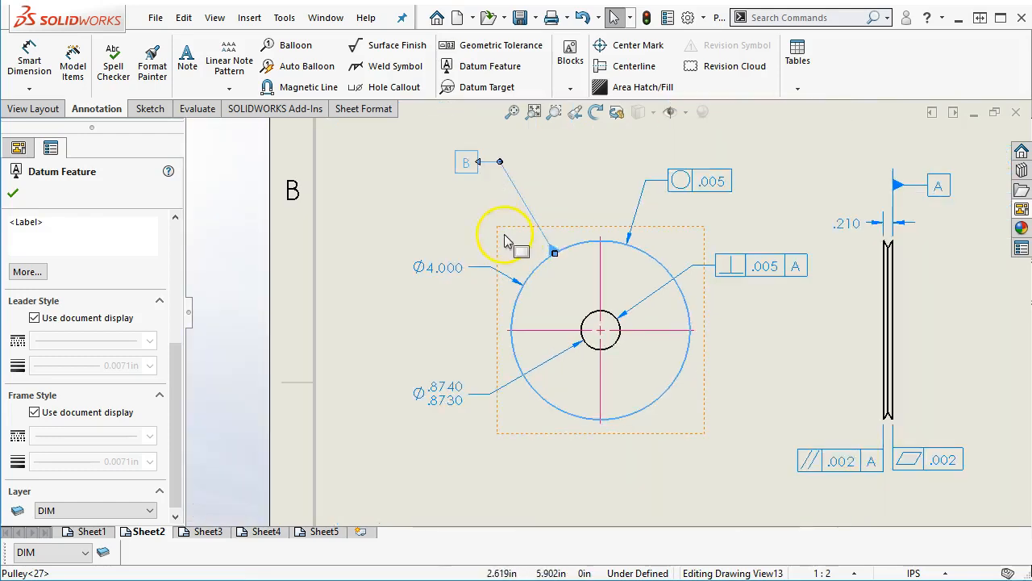
{"action": "scroll", "coordinate": [593, 294], "scroll_direction": "up", "scroll_amount": 3}
{"action": "scroll", "coordinate": [701, 282], "scroll_direction": "down", "scroll_amount": 4}
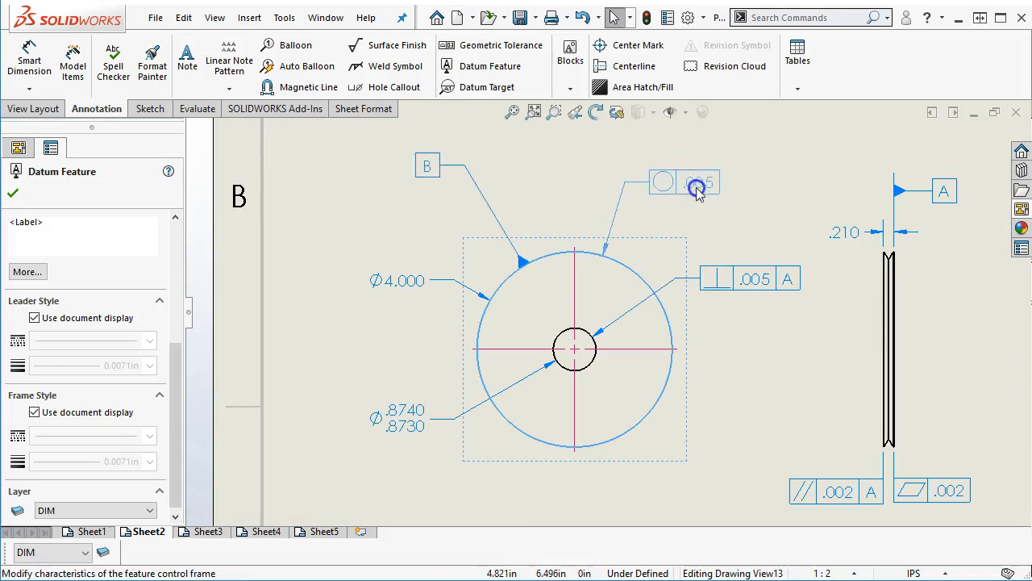
{"action": "left_click", "coordinate": [696, 188]}
{"action": "left_click", "coordinate": [432, 189]}
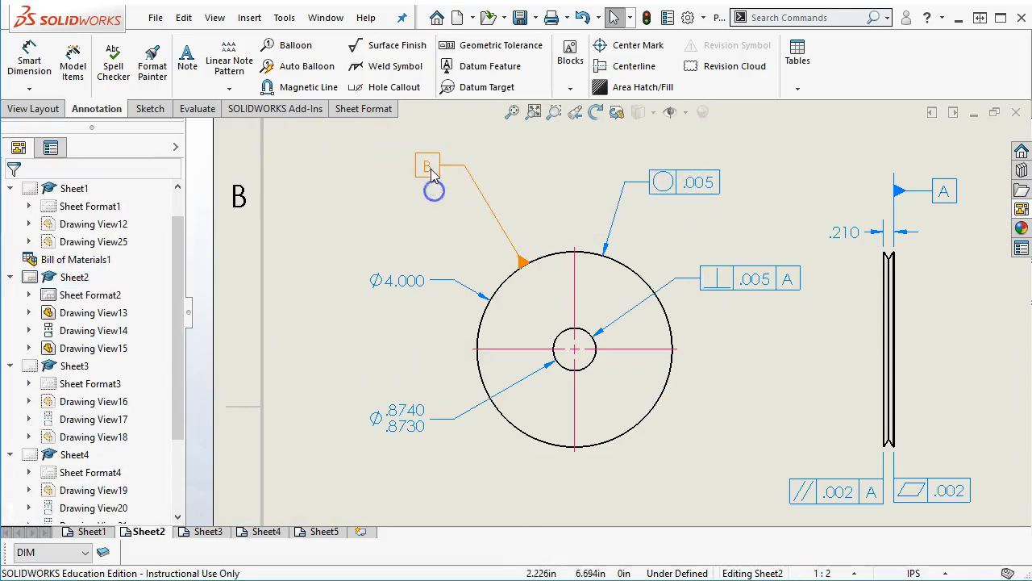
{"action": "left_click_drag", "start_coordinate": [432, 175], "coordinate": [446, 188]}
{"action": "left_click", "coordinate": [369, 198]}
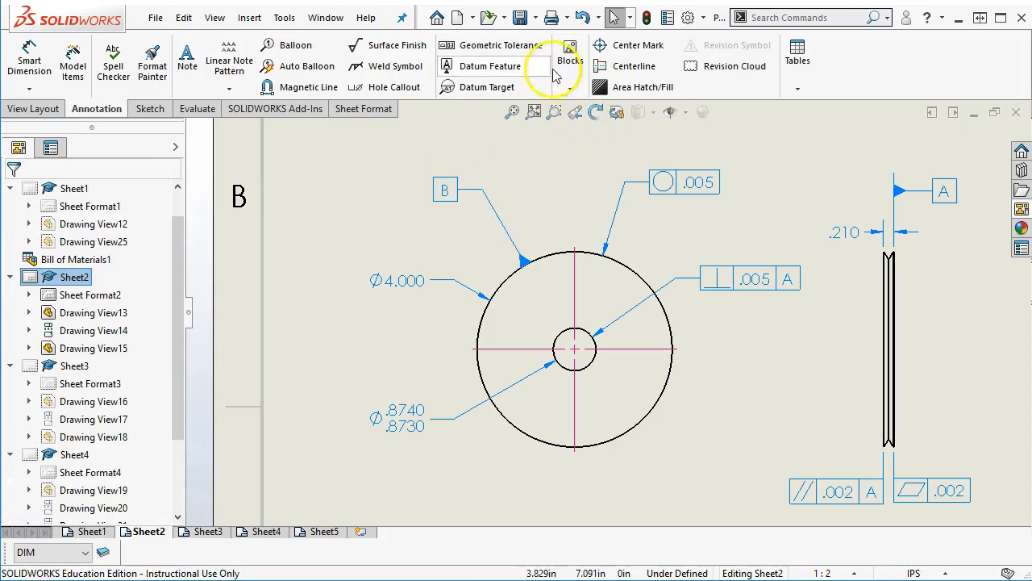
Define a concentricity geometric tolerance of .005 with datum B as its primary reference.
{"action": "left_click", "coordinate": [476, 45]}
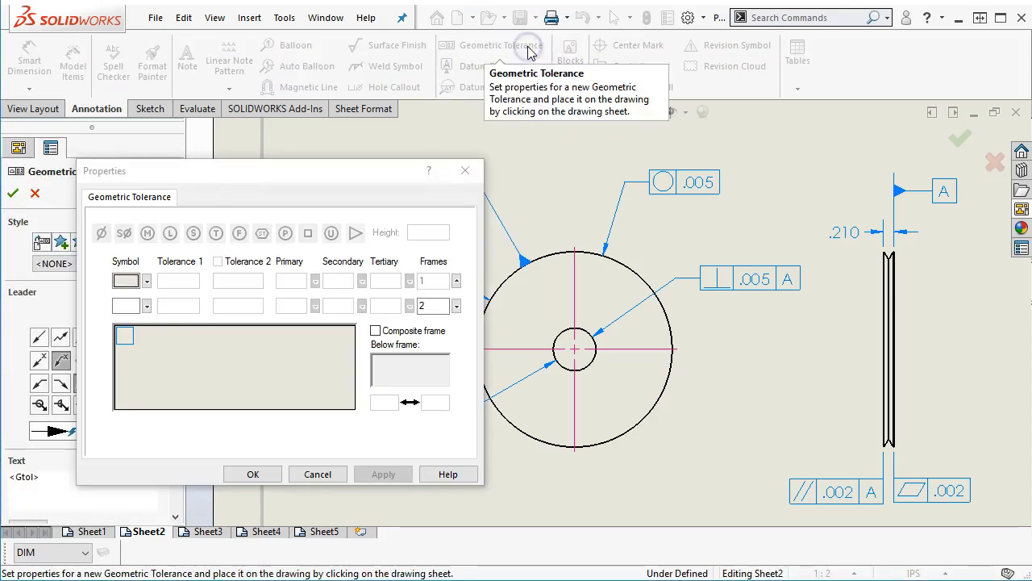
{"action": "left_click", "coordinate": [147, 280]}
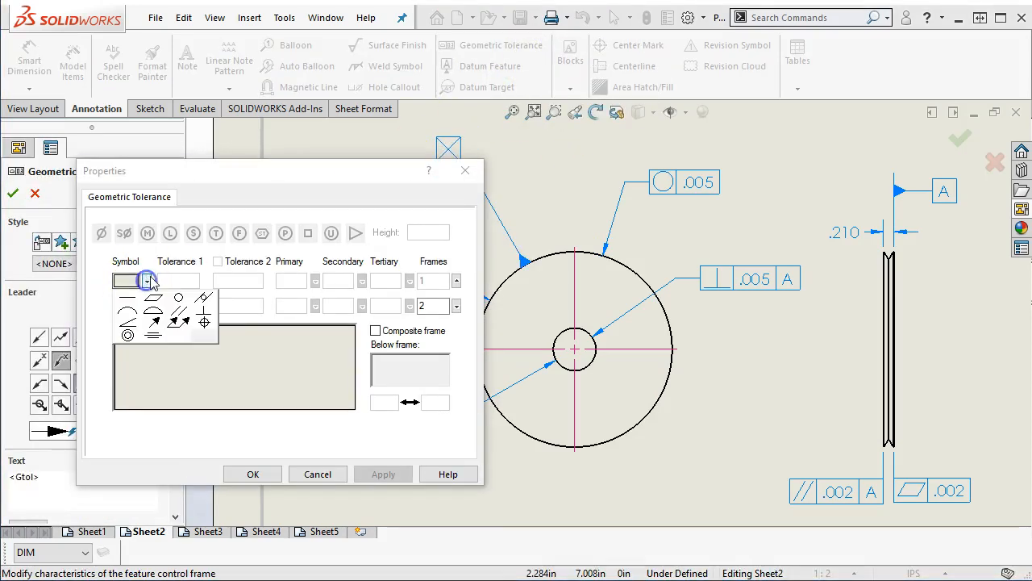
{"action": "left_click", "coordinate": [128, 335]}
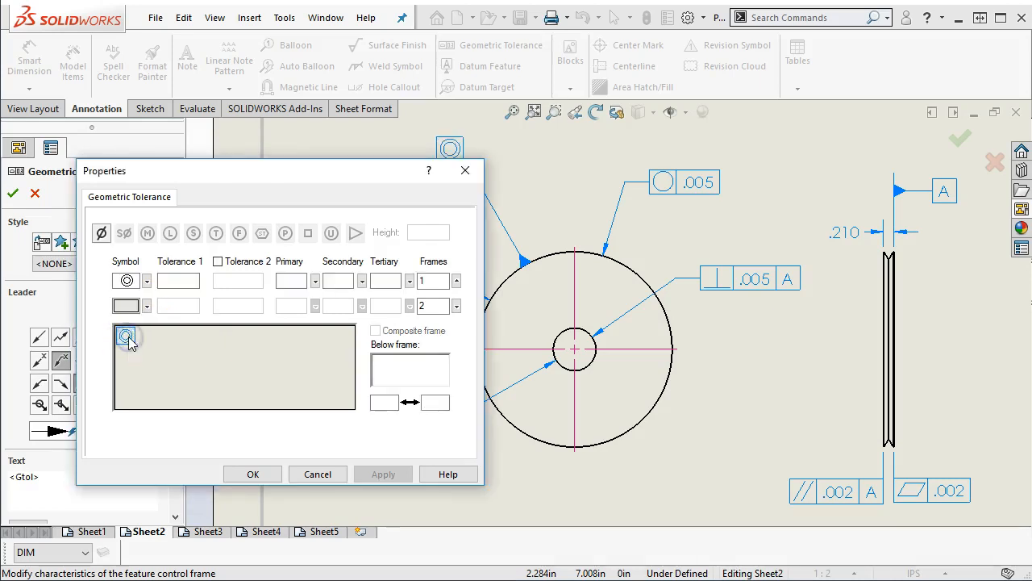
{"action": "left_click", "coordinate": [174, 284]}
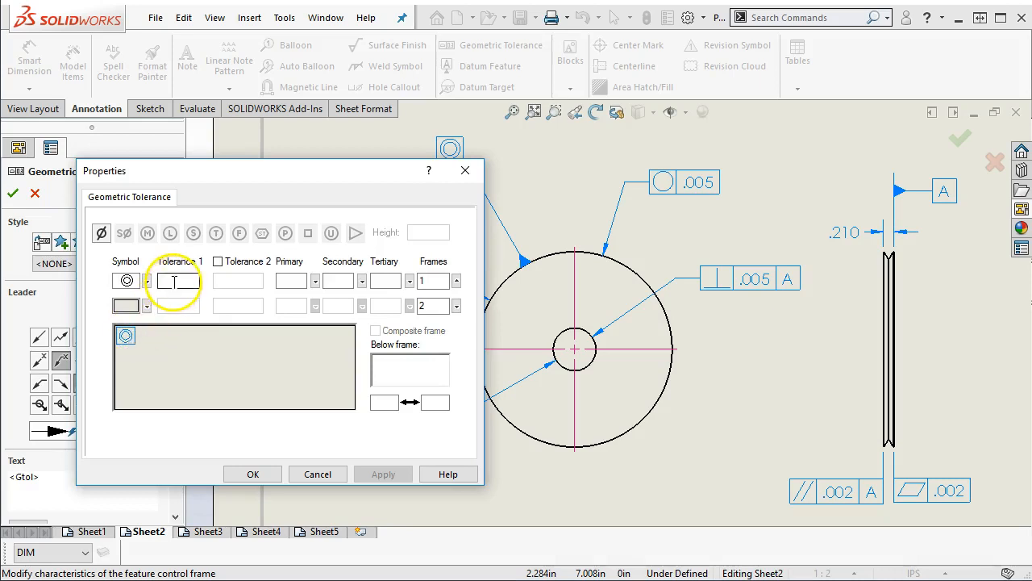
{"action": "left_click", "coordinate": [172, 282]}
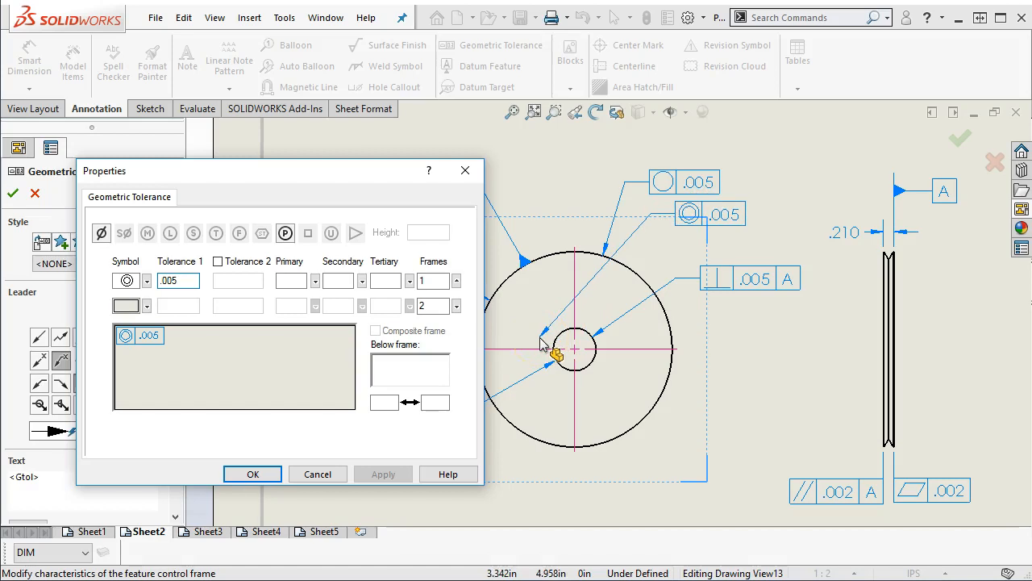
{"action": "left_click", "coordinate": [511, 347]}
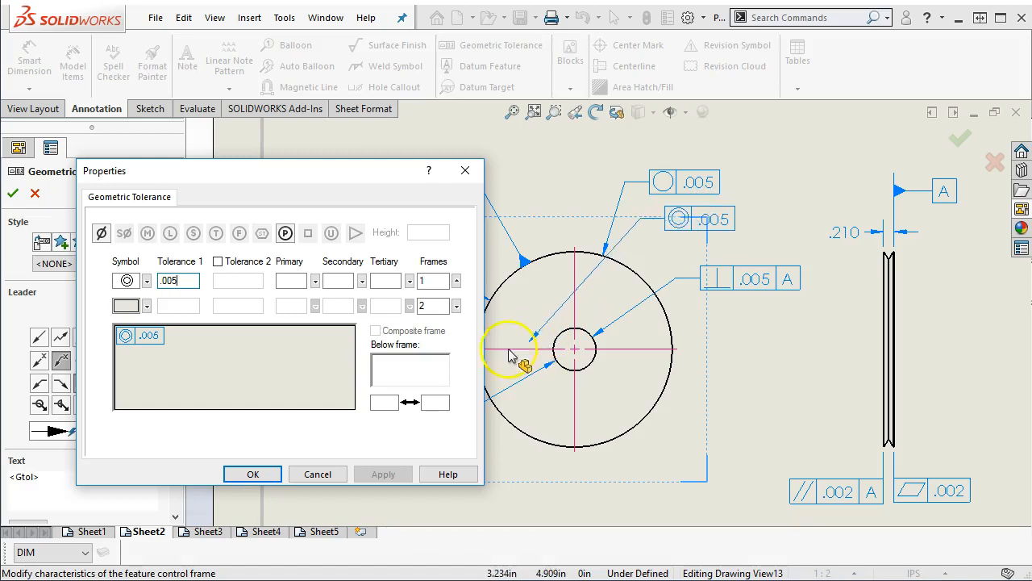
{"action": "left_click", "coordinate": [314, 282]}
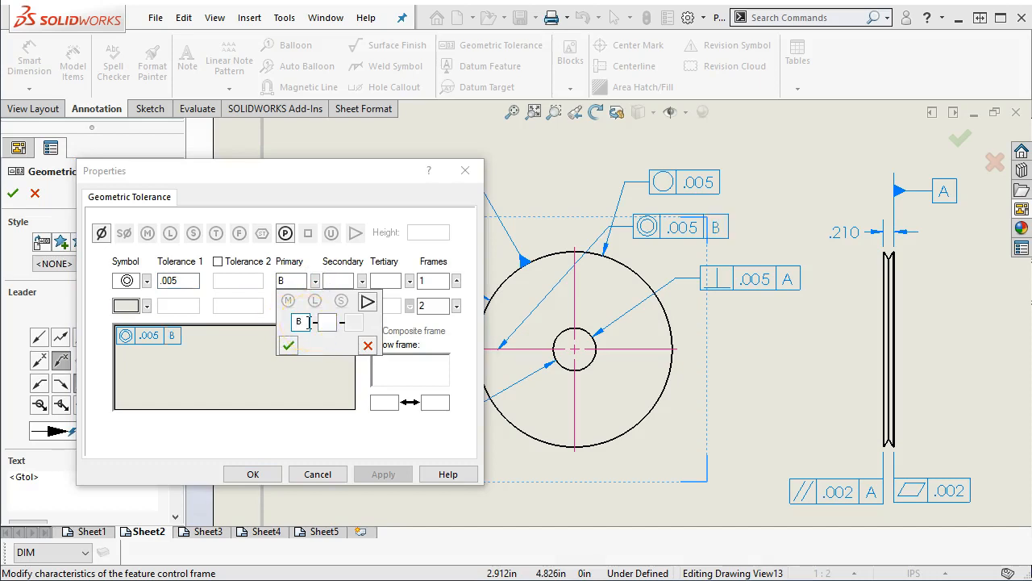
{"action": "left_click", "coordinate": [289, 346]}
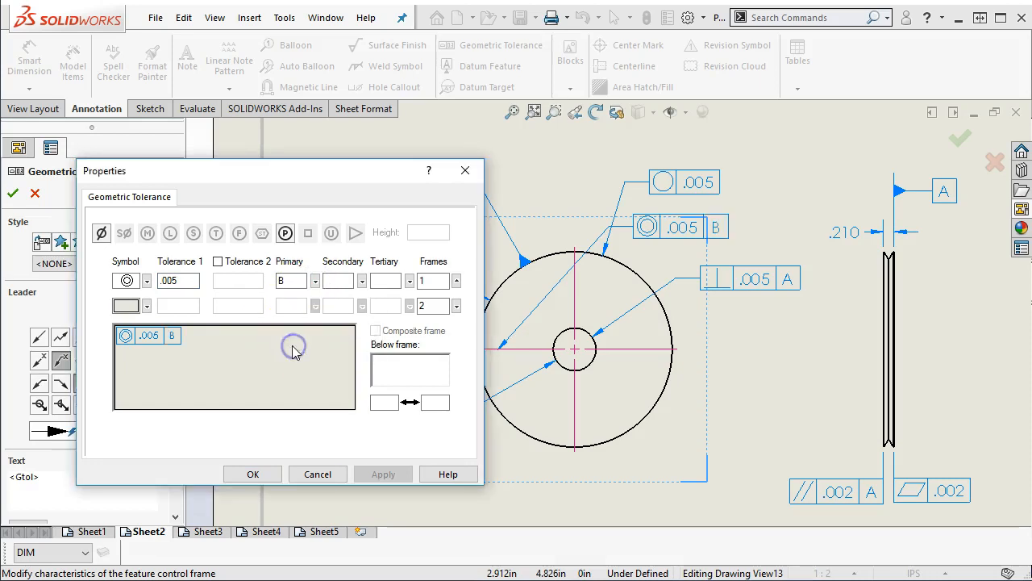
Place the concentricity frame left of the front view, below the 4.000 diameter dimension, and attach its leader to the bore circle.
{"action": "left_click", "coordinate": [257, 474]}
{"action": "left_click_drag", "start_coordinate": [626, 307], "coordinate": [397, 338]}
{"action": "left_click_drag", "start_coordinate": [495, 350], "coordinate": [551, 339]}
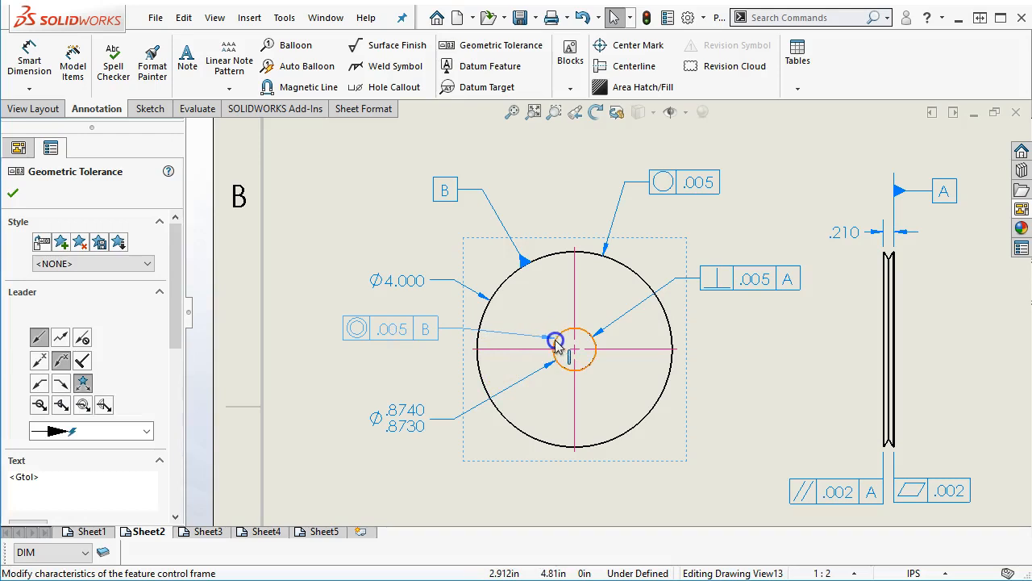
Shift the separate concentricity frame beside the front view, and delete it from the drawing.
{"action": "left_click_drag", "start_coordinate": [426, 330], "coordinate": [357, 338]}
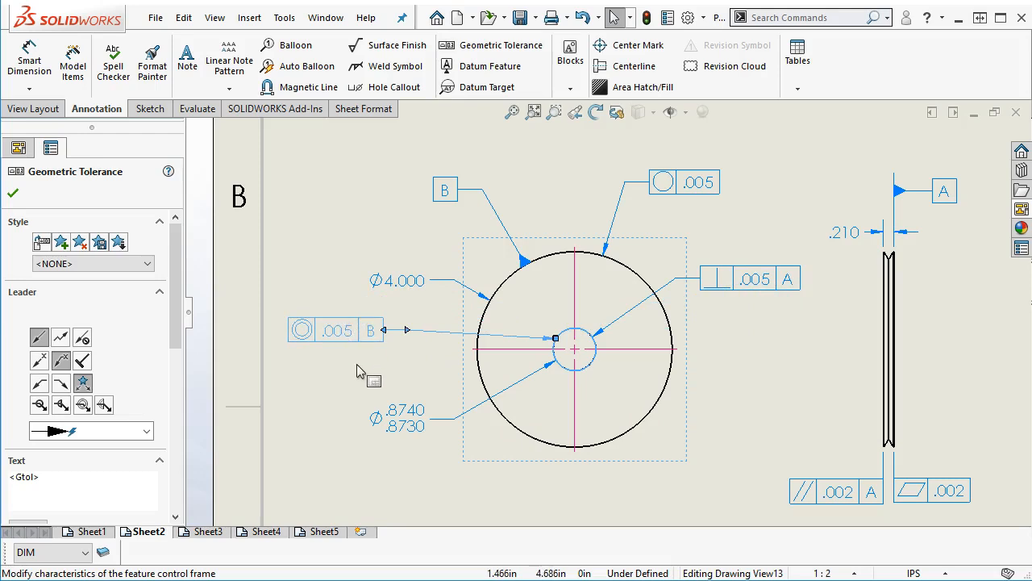
{"action": "left_click_drag", "start_coordinate": [368, 340], "coordinate": [408, 333]}
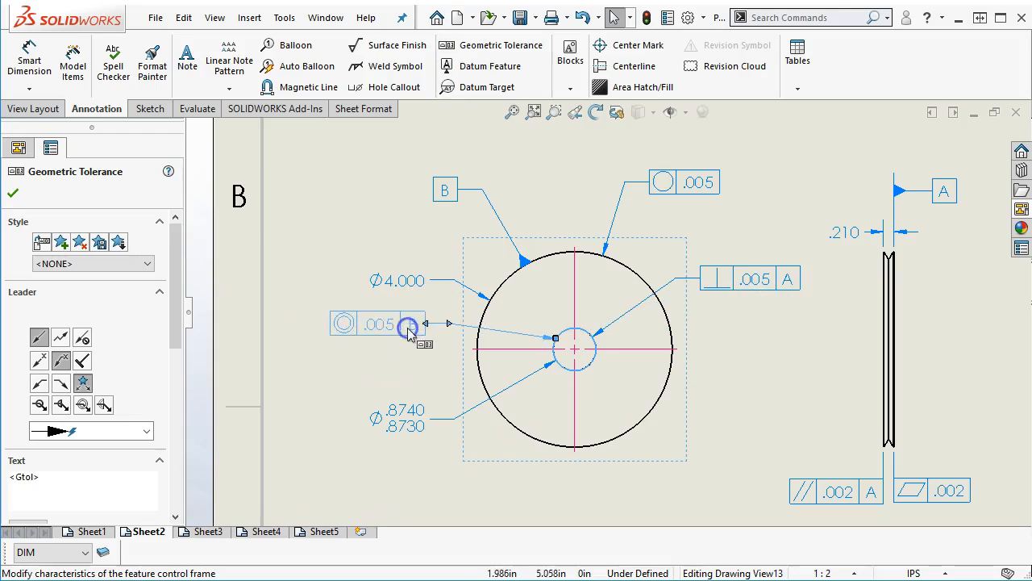
{"action": "key", "text": "Escape"}
{"action": "left_click", "coordinate": [321, 320]}
Add a second row to the bore's perpendicularity frame with a concentricity tolerance of .005 and primary datum B.
{"action": "left_click", "coordinate": [758, 277]}
{"action": "left_click", "coordinate": [721, 276]}
{"action": "right_click", "coordinate": [725, 274]}
{"action": "double_click", "coordinate": [715, 277]}
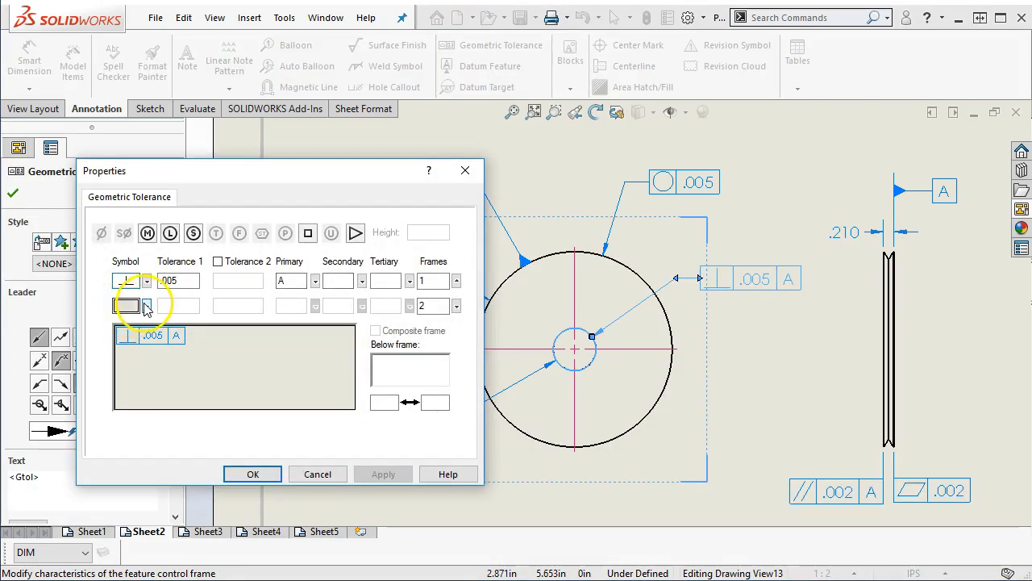
{"action": "left_click", "coordinate": [147, 305]}
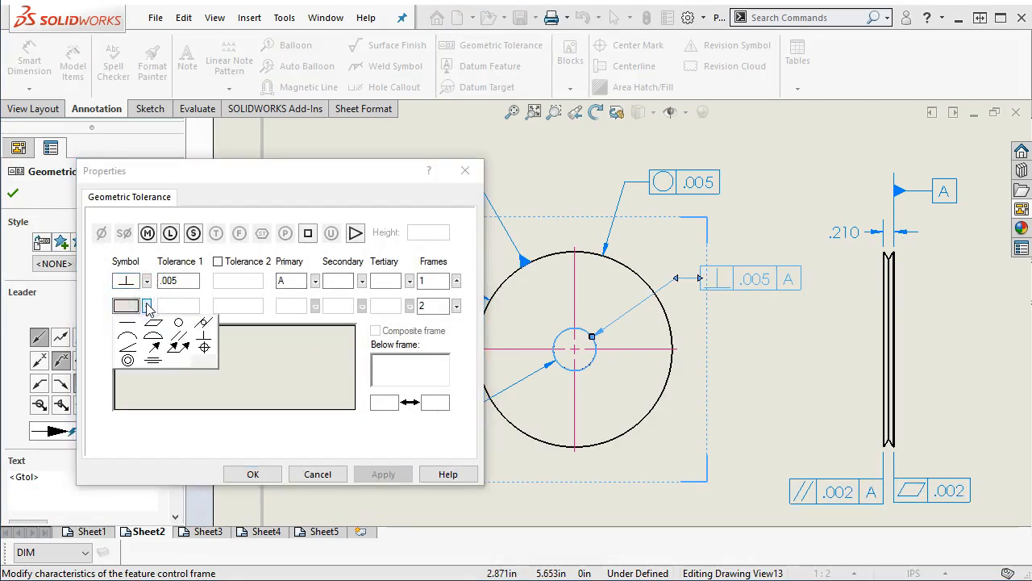
{"action": "left_click", "coordinate": [127, 359]}
{"action": "left_click", "coordinate": [177, 306]}
{"action": "type", "text": ".005"}
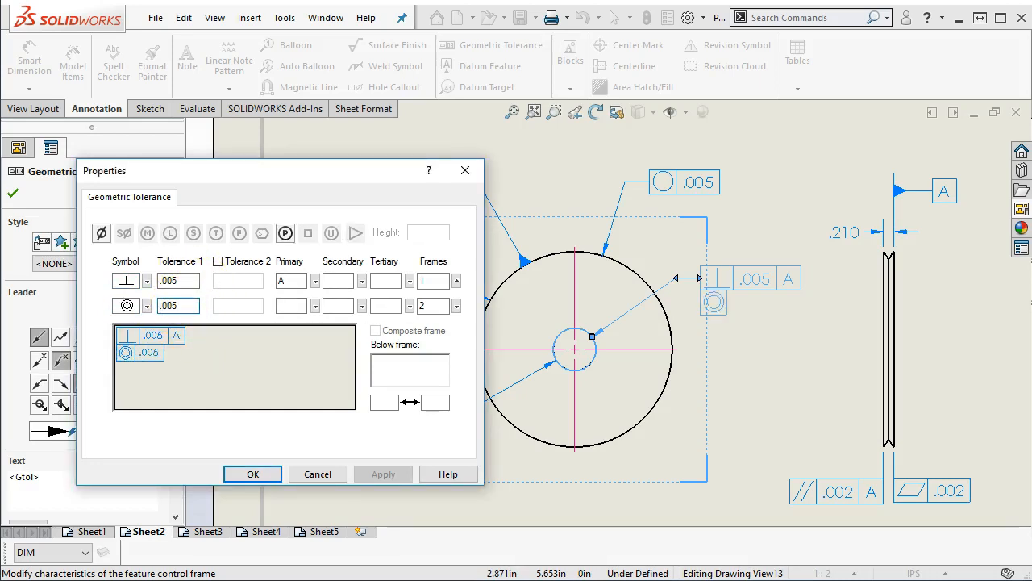
{"action": "left_click", "coordinate": [303, 304]}
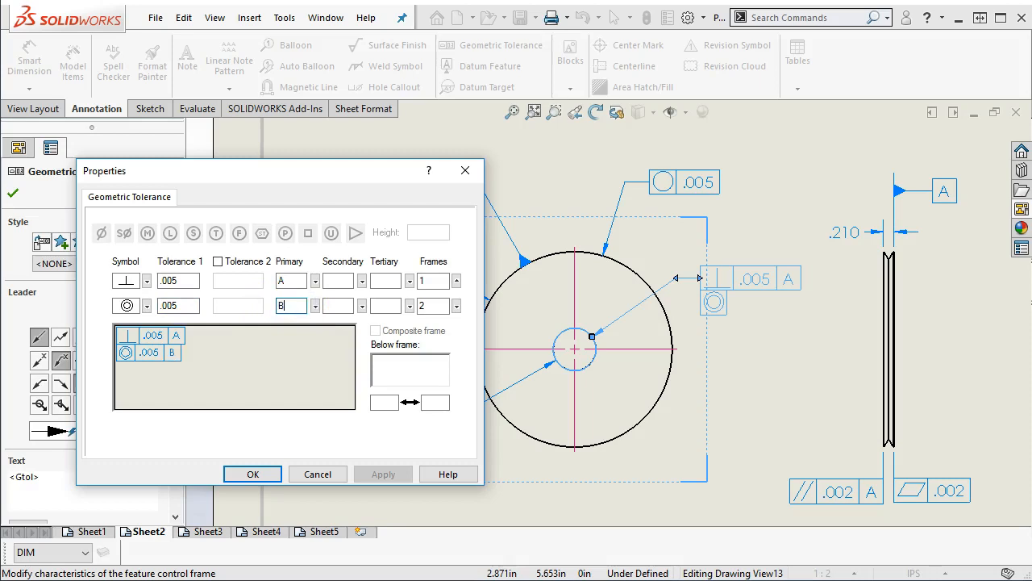
{"action": "type", "text": "B"}
{"action": "left_click", "coordinate": [257, 474]}
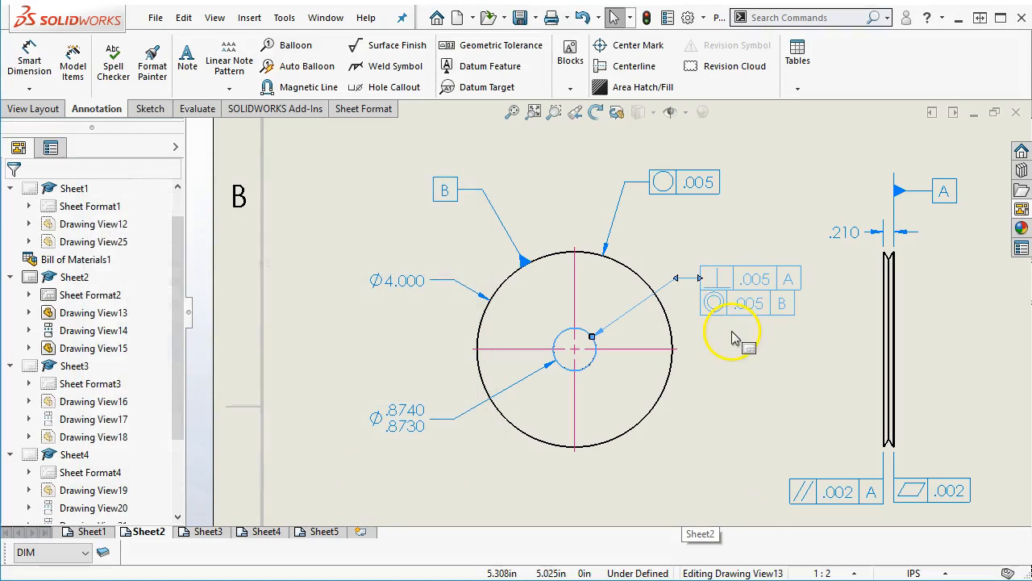
Move the combined perpendicularity and concentricity frame slightly down and closer to the front view, and deselect it.
{"action": "left_click_drag", "start_coordinate": [730, 313], "coordinate": [722, 319]}
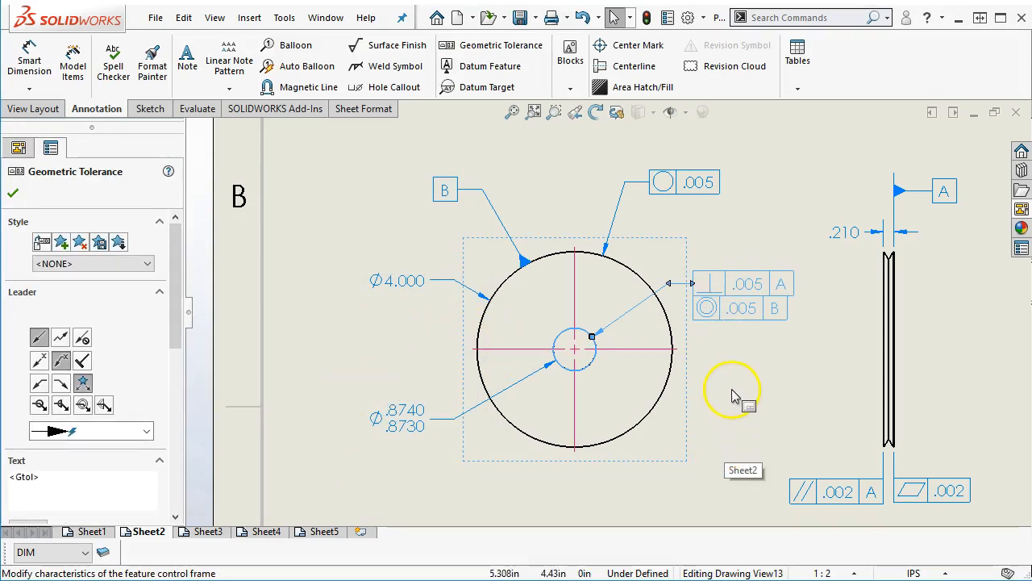
{"action": "left_click", "coordinate": [511, 112]}
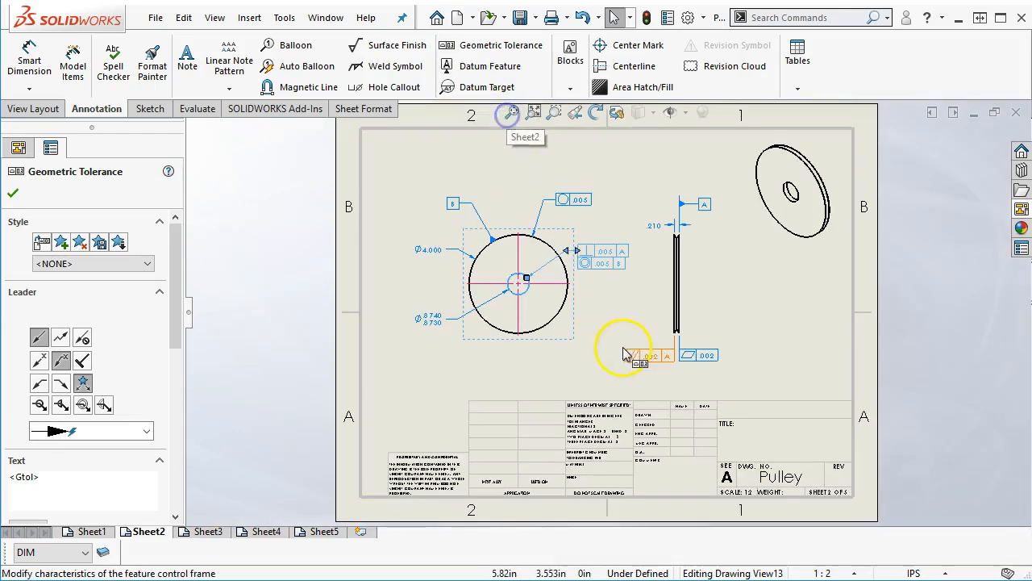
{"action": "left_click", "coordinate": [601, 396]}
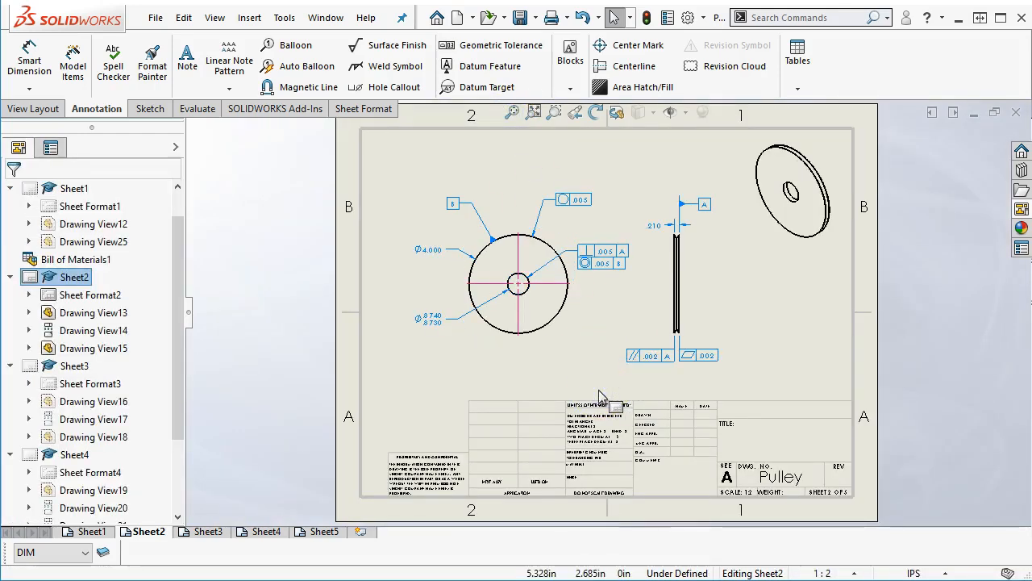